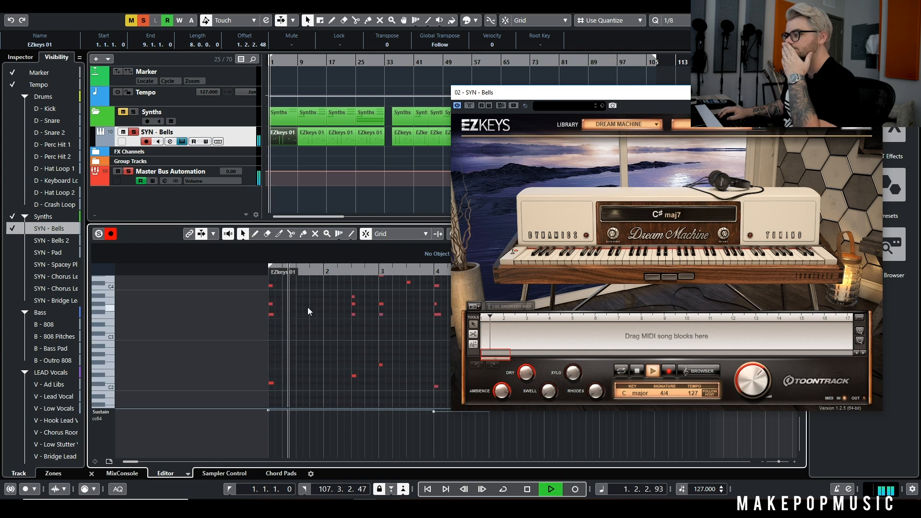
Review the SYN - Bells notes in the key editor during playback, closing its EZkeys window and stopping playback
scroll(349, 325, "up", 2)
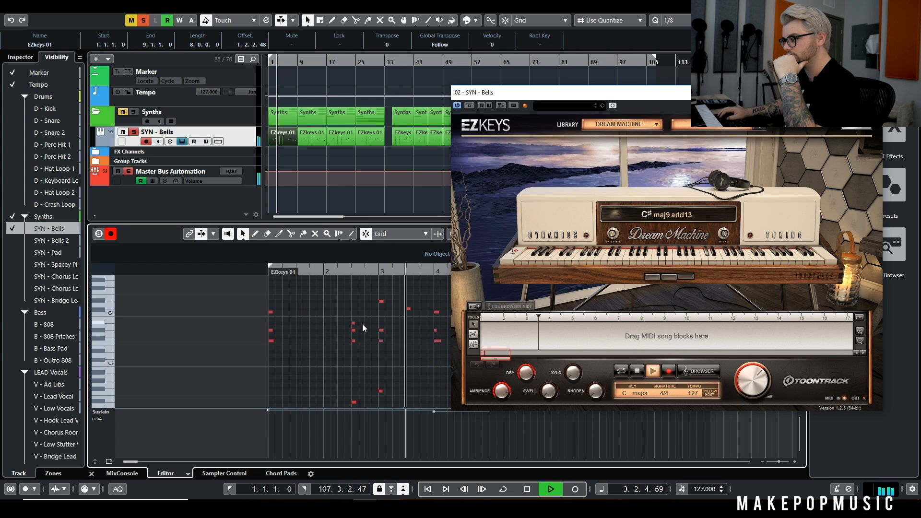
scroll(370, 324, "down", 2)
left_click_drag(528, 93, 96, 177)
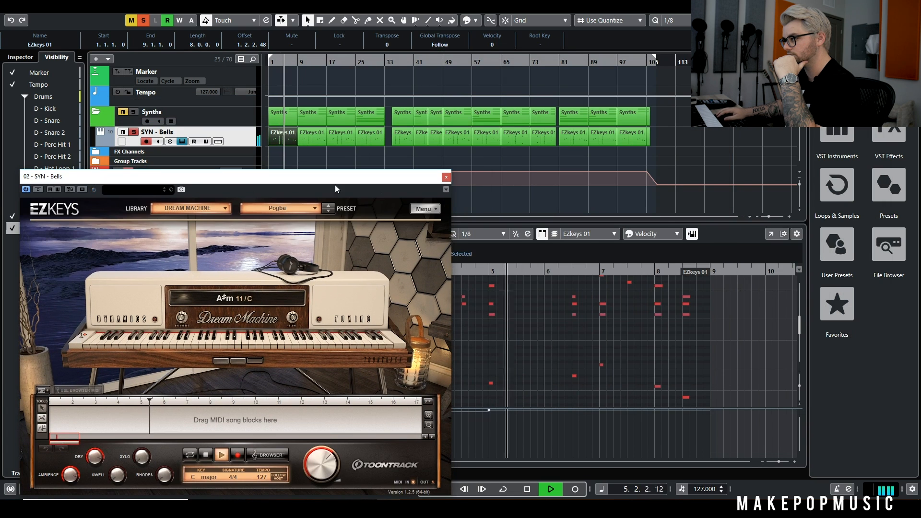
left_click(446, 177)
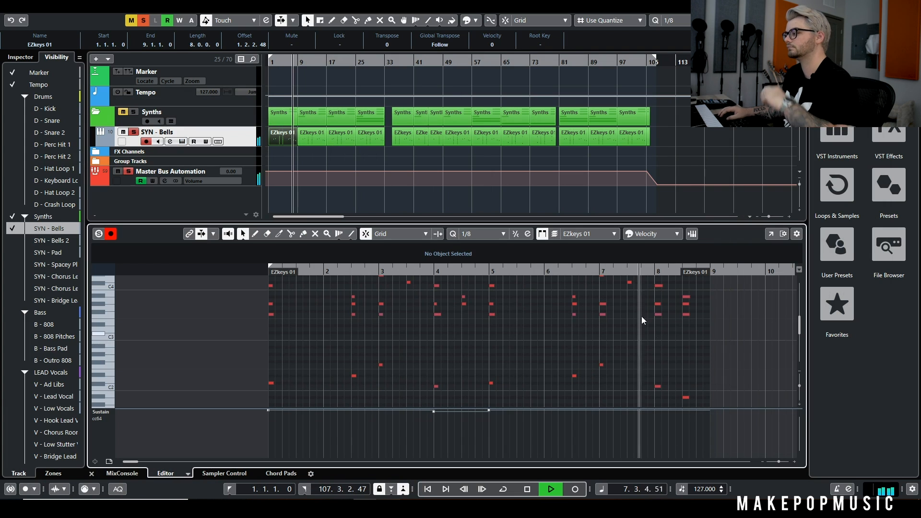
key("space")
Reopen the EZkeys instrument on SYN - Bells and check its Pogba preset, closing the window again
left_click(182, 141)
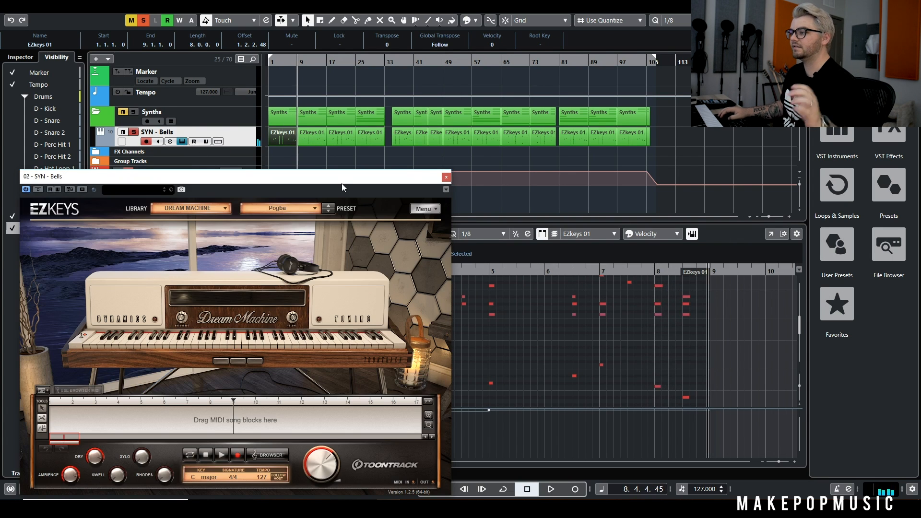
left_click_drag(341, 180, 572, 57)
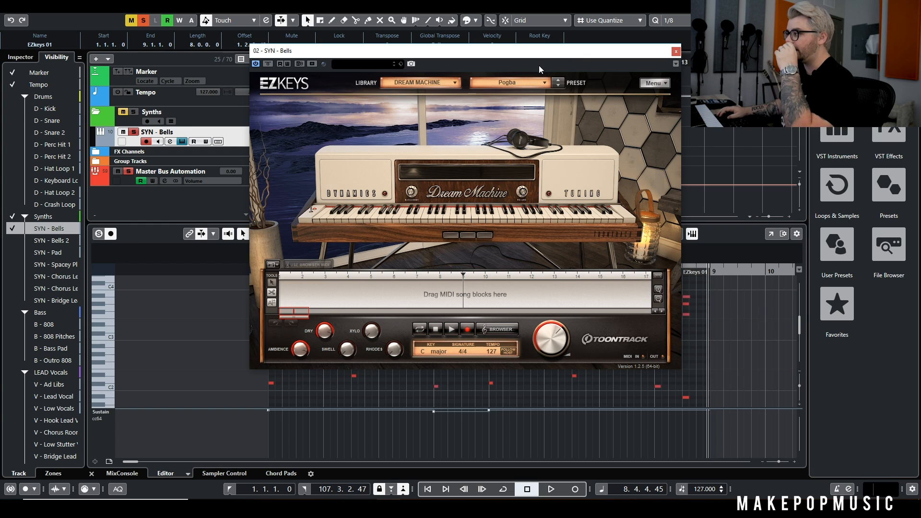
left_click(507, 81)
left_click(528, 79)
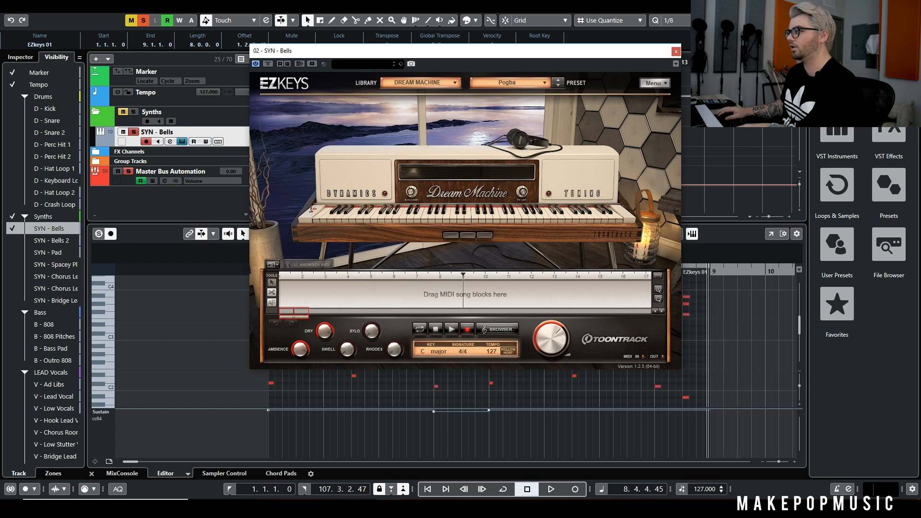
left_click(677, 51)
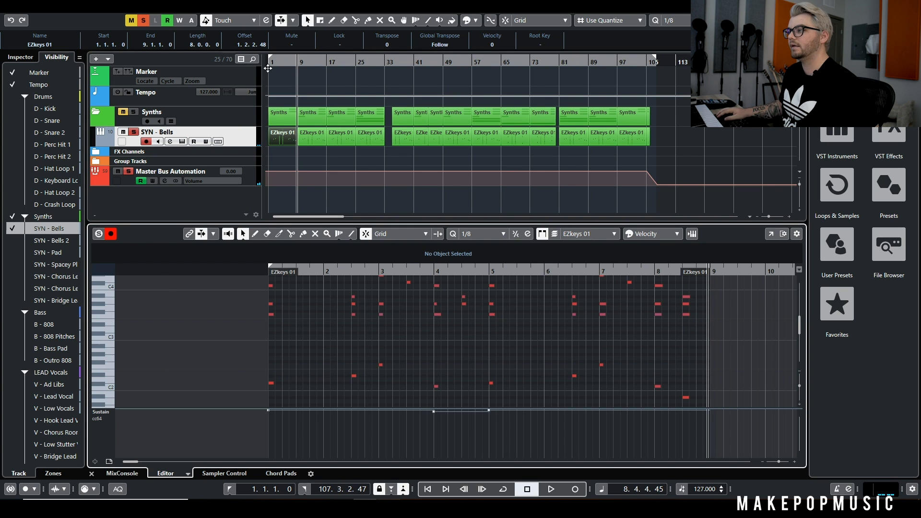
Inspect the equalizer curve in the SYN - Bells channel settings and close them
left_click(172, 140)
left_click(172, 140)
left_click(172, 140)
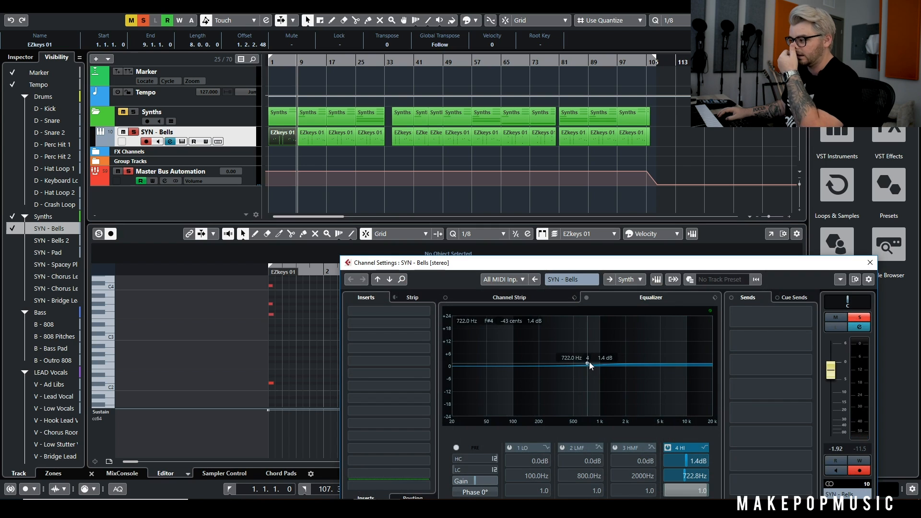
left_click(870, 262)
Play the SYN - Bells part from the start of the song and hide the key editor
left_click_drag(302, 64, 261, 68)
key("space")
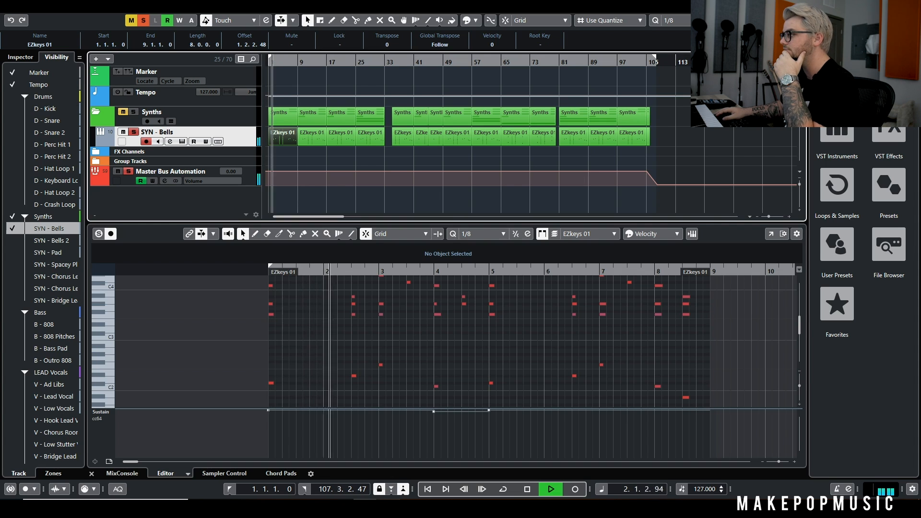
key("Return")
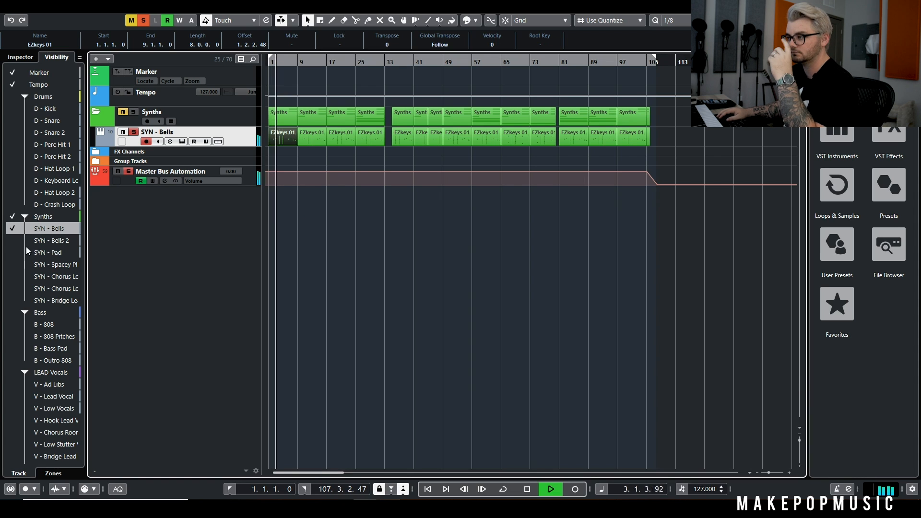
key("space")
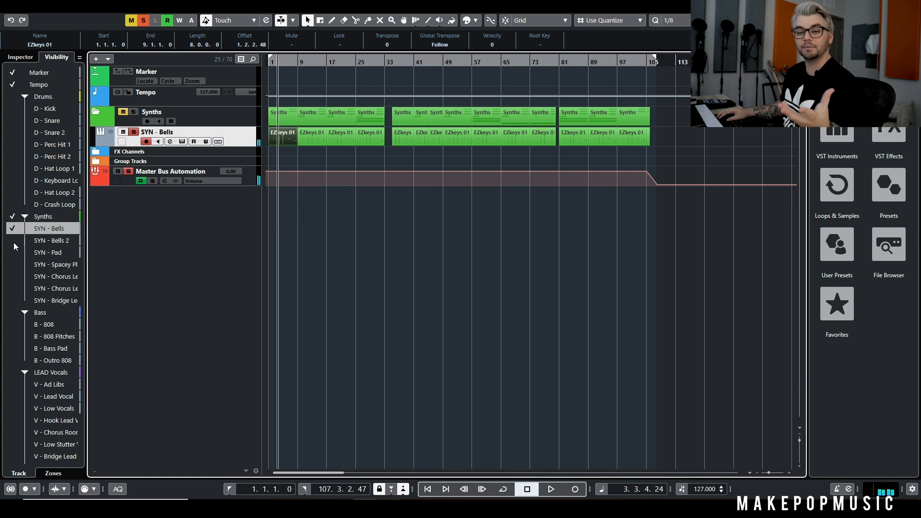
Show the SYN - Bells 2 track, solo it and check the preset in its EZkeys instrument
left_click(13, 242)
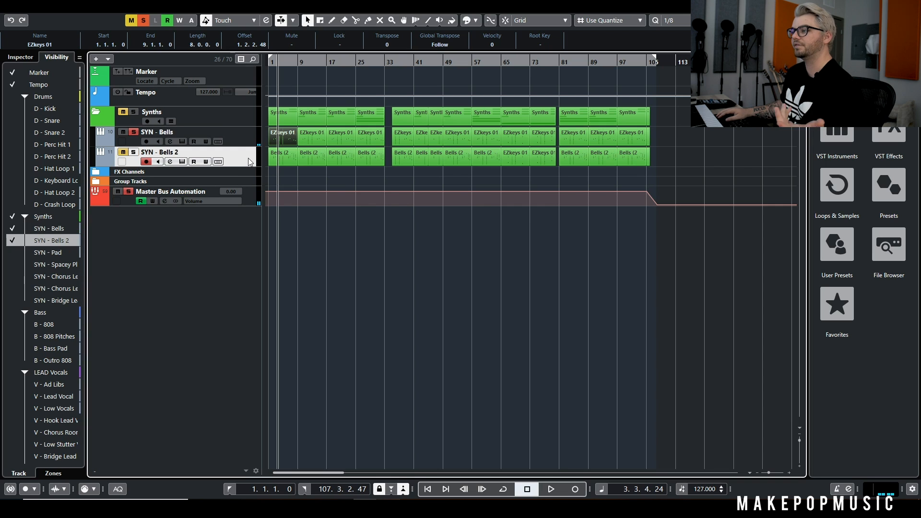
left_click(182, 162)
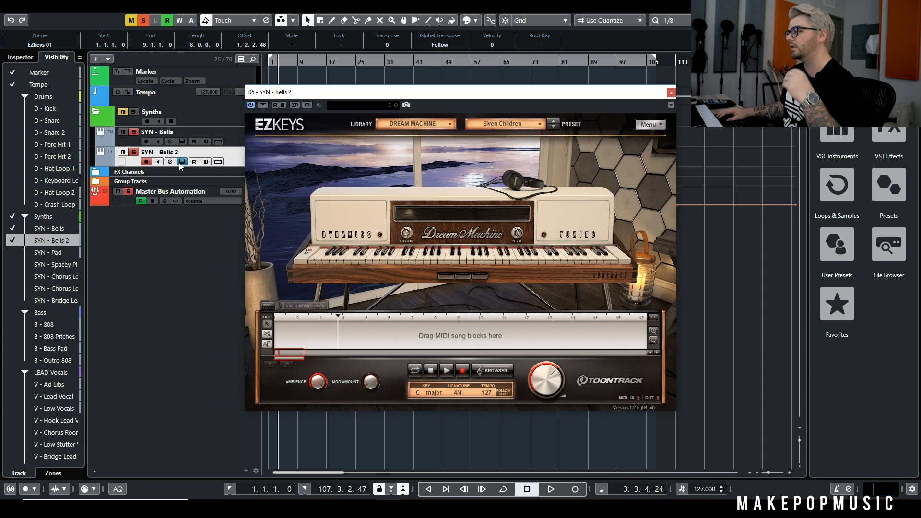
left_click(672, 92)
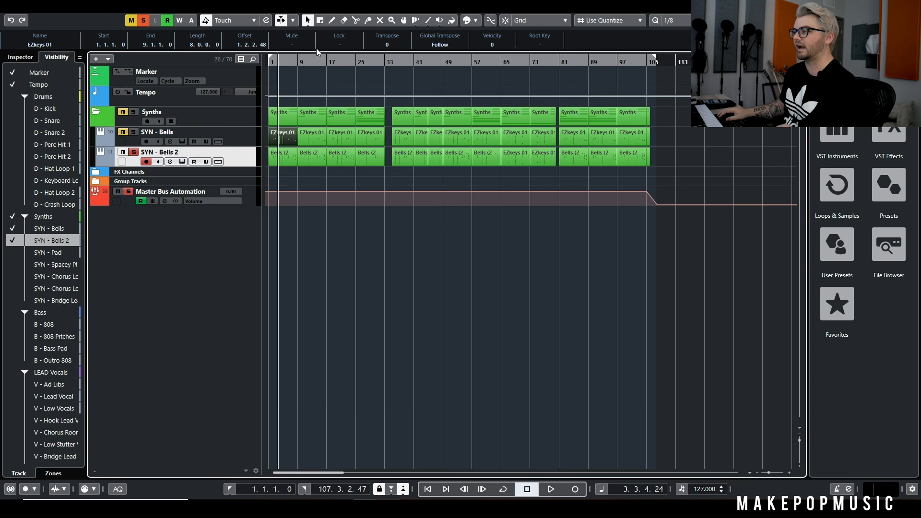
Play SYN - Bells 2 on its own and inspect its equalizer in the channel settings
left_click_drag(324, 62, 322, 68)
key("space")
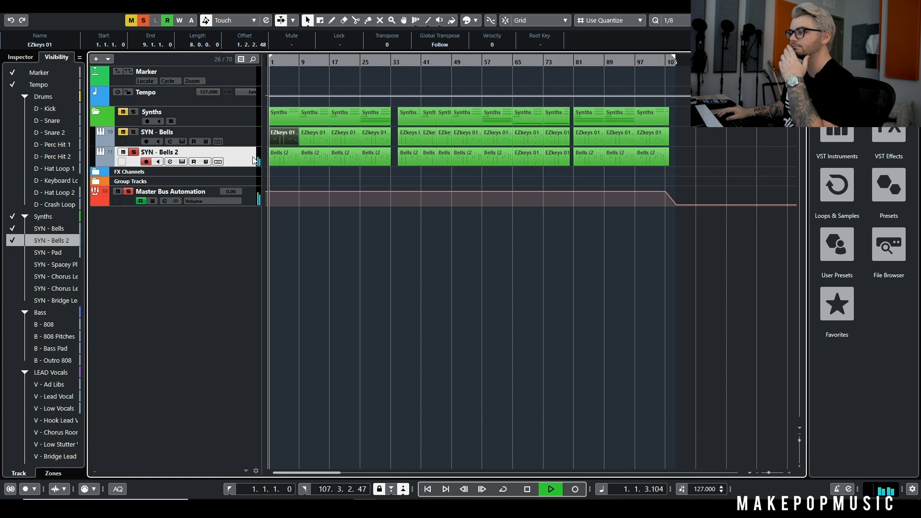
left_click(170, 161)
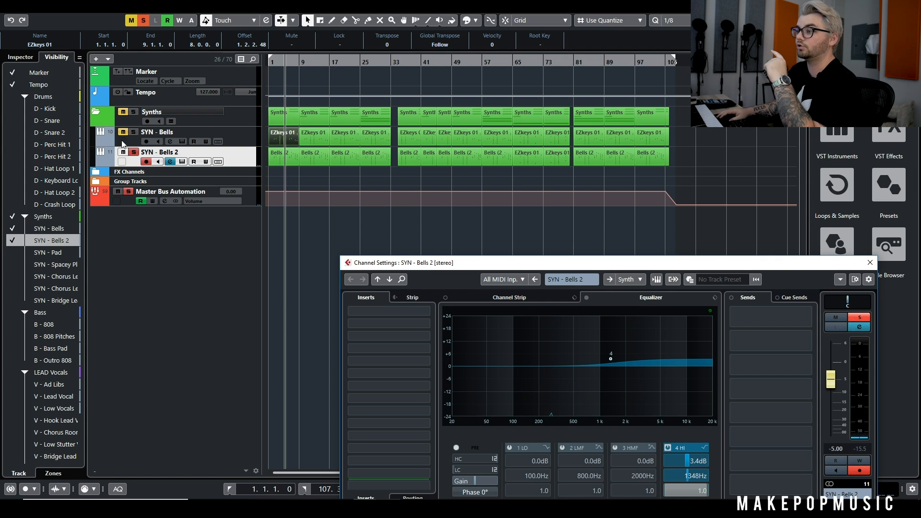
Solo SYN - Bells alongside SYN - Bells 2 and play both tracks together from bar 1
left_click(134, 132)
left_click_drag(281, 61, 216, 72)
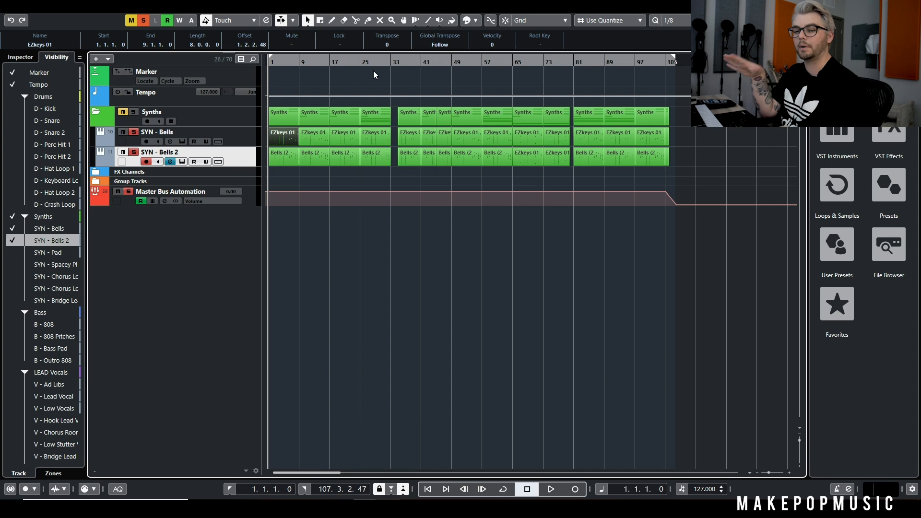
key("space")
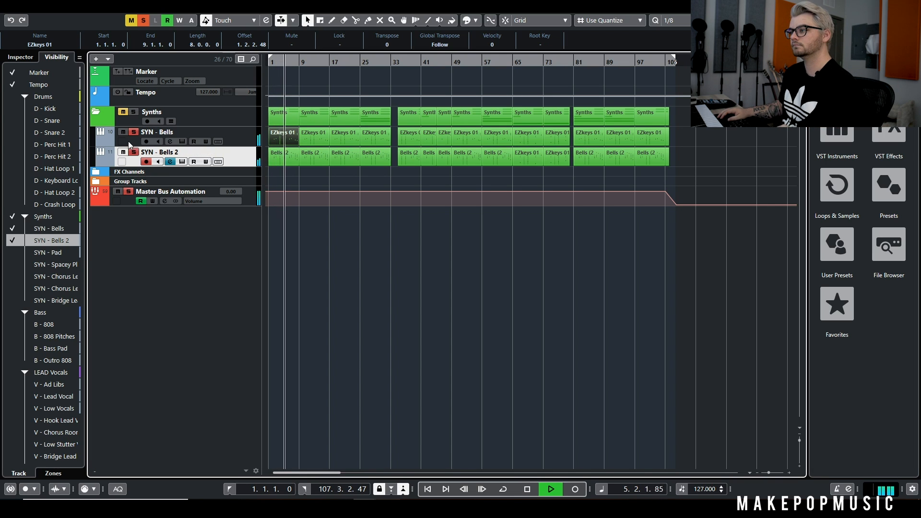
key("space")
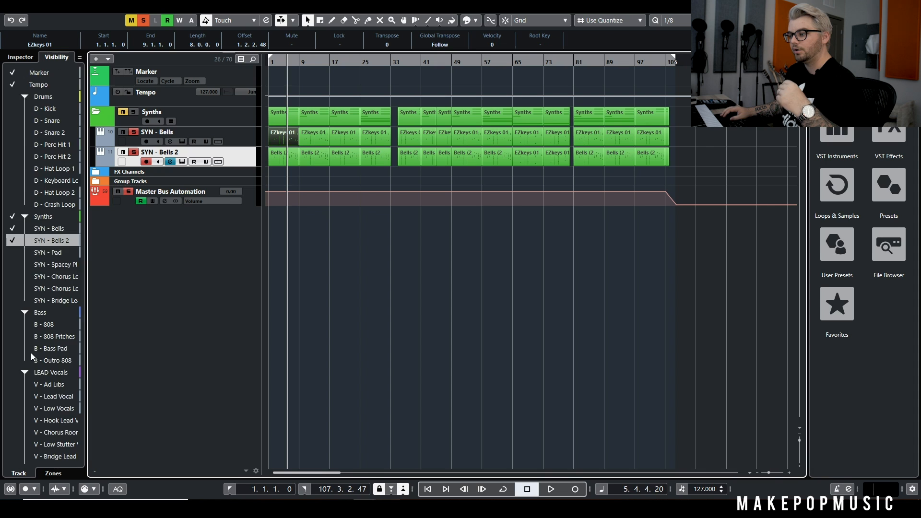
Show the V - Lead Vocal track and solo the LEAD Vocals folder
scroll(31, 353, "down", 3)
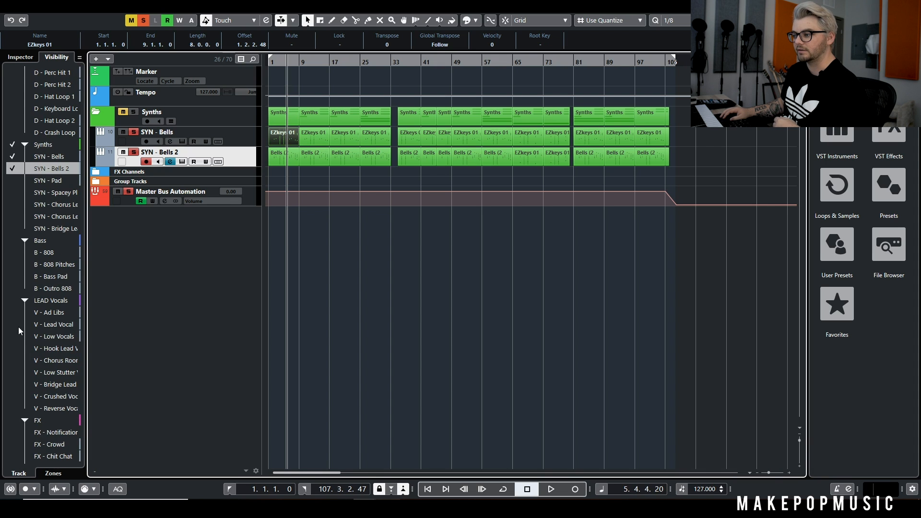
left_click(16, 324)
left_click(131, 180)
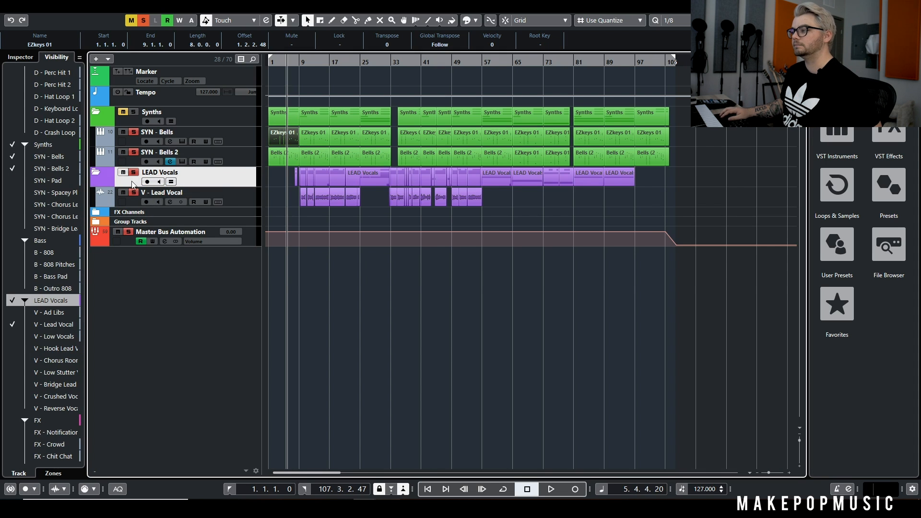
Examine the lead vocal clips along the whole arrangement against the two bells tracks
scroll(307, 269, "up", 6)
scroll(361, 267, "up", 3)
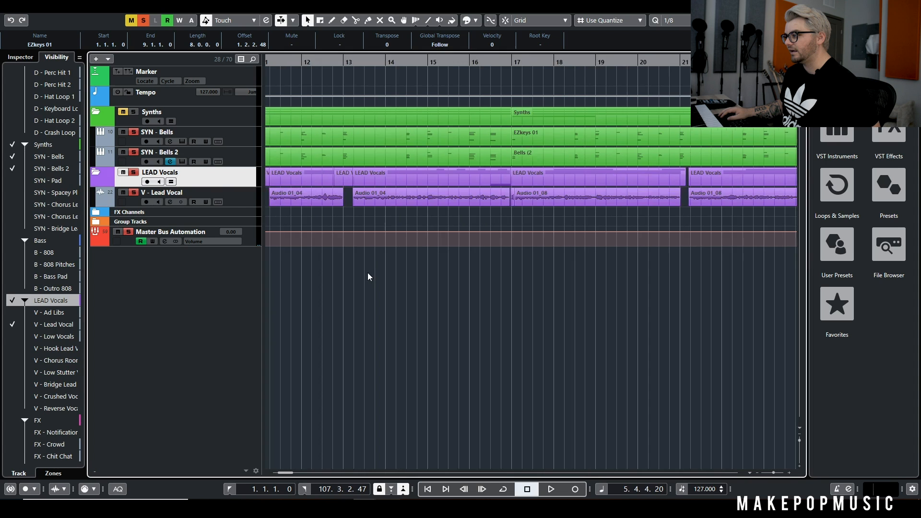
scroll(371, 269, "left", 3)
scroll(569, 199, "down", 2)
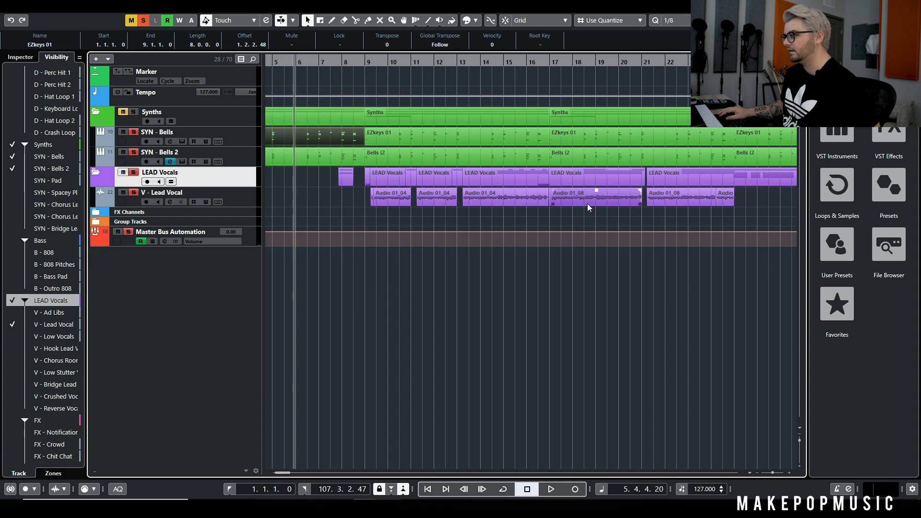
scroll(587, 203, "right", 3)
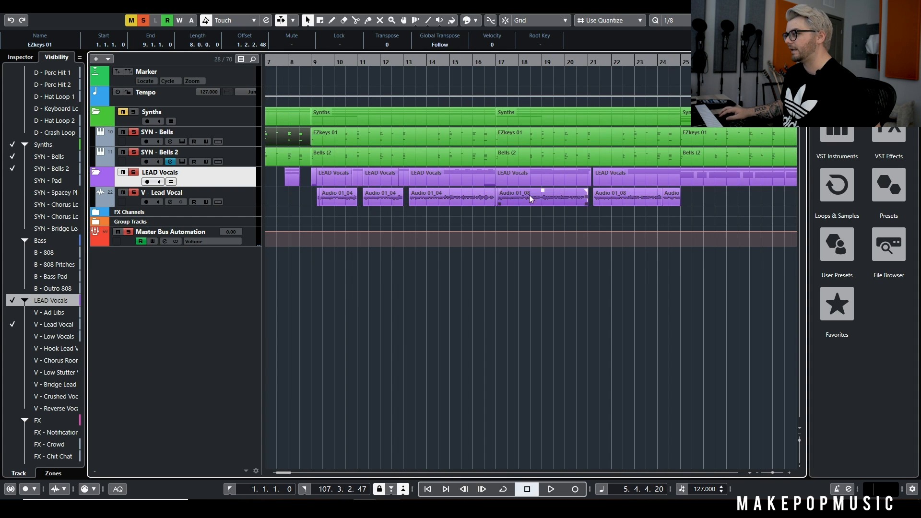
scroll(542, 198, "right", 10)
scroll(523, 202, "up", 3)
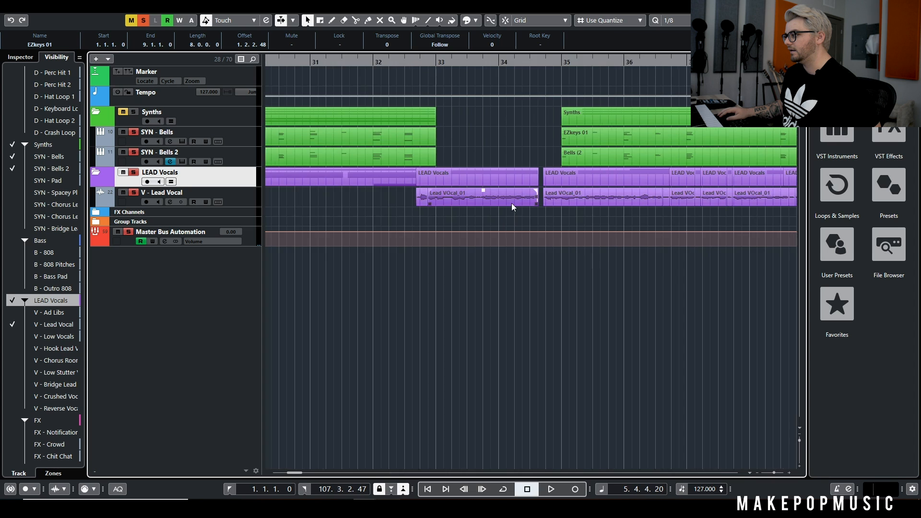
scroll(516, 202, "right", 8)
scroll(633, 196, "up", 2)
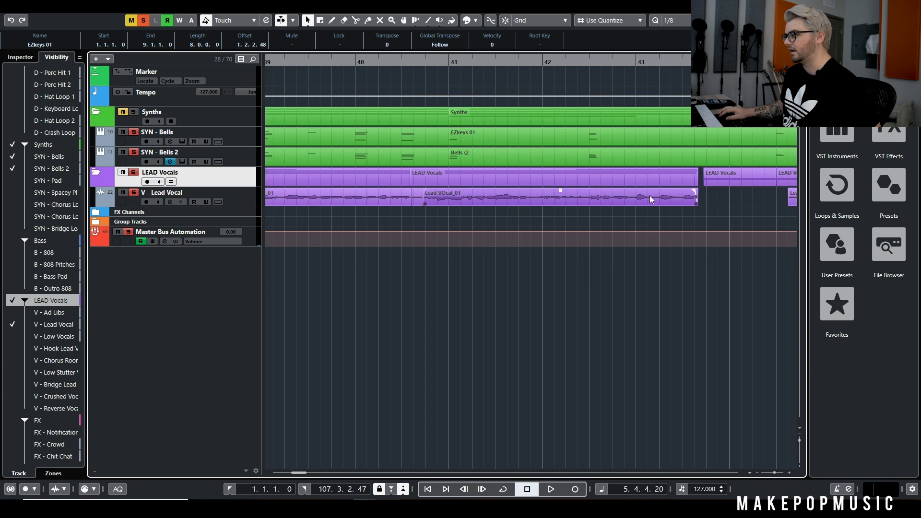
scroll(624, 197, "down", 8)
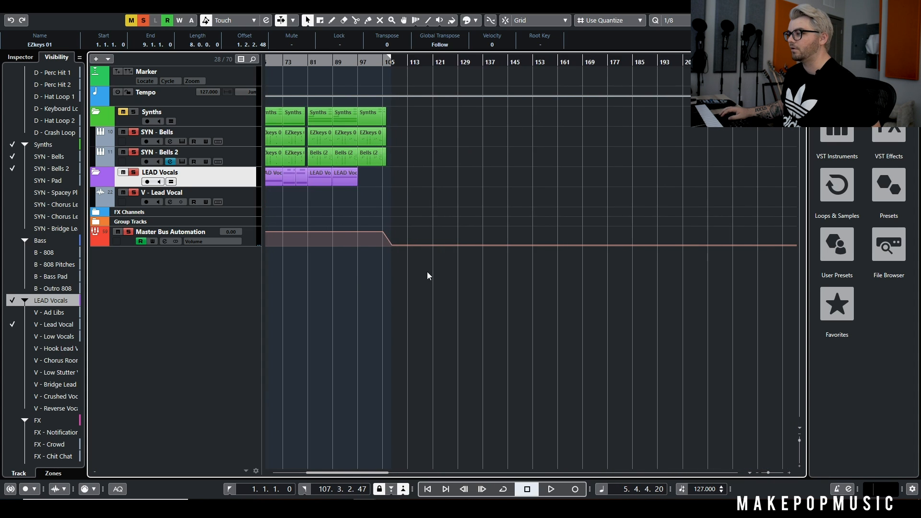
scroll(355, 278, "left", 8)
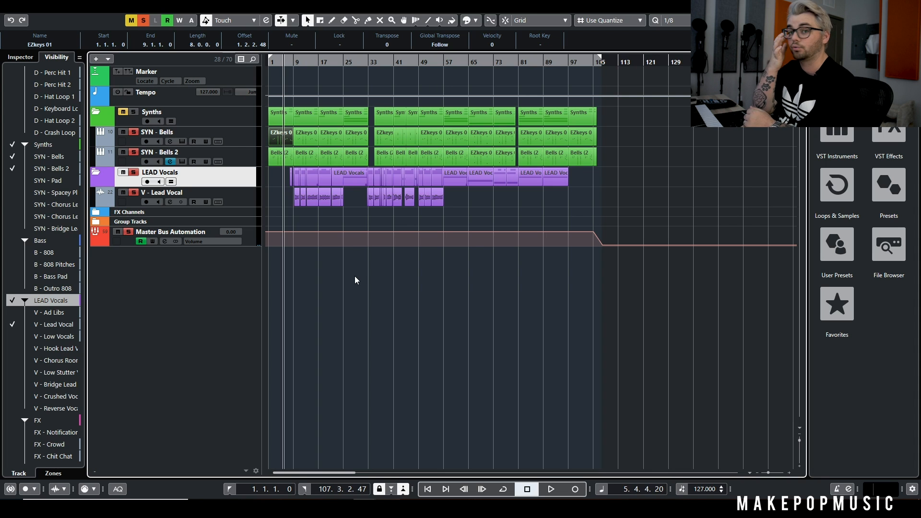
Bypass the V - Lead Vocal inserts from Virtual Mix Rack through the last FabFilter Pro-DS, along with all its sends
left_click(171, 202)
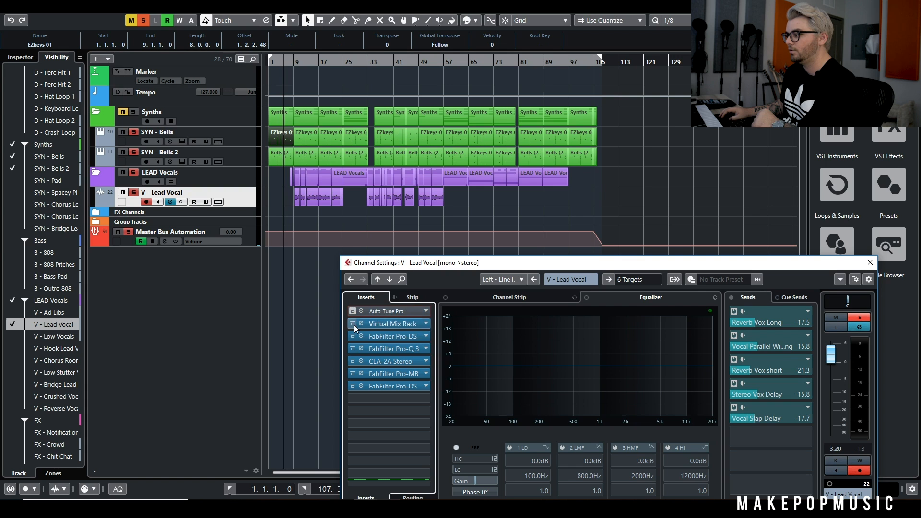
left_click(353, 324)
left_click(353, 336)
left_click(353, 349)
left_click(353, 362)
left_click(353, 374)
left_click(353, 386)
left_click(731, 298)
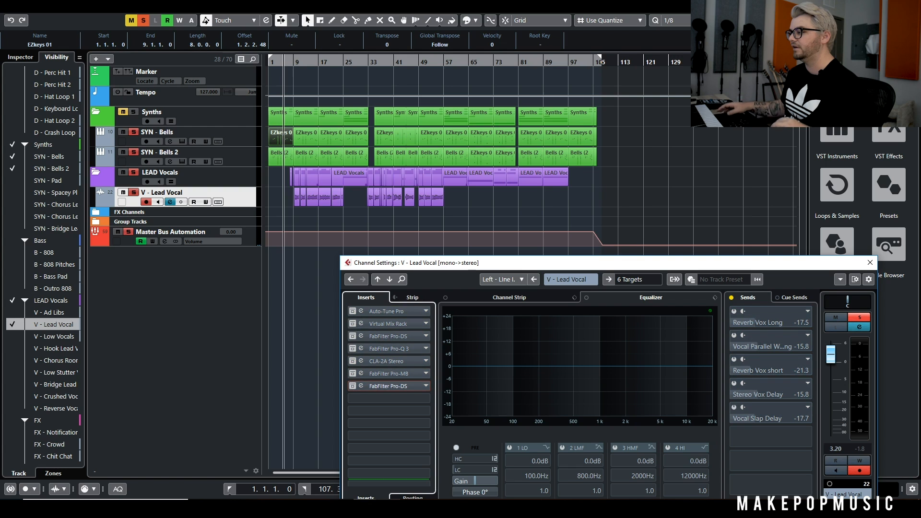
Play the unprocessed lead vocal with both bells tracks from bar 9 to about bar 17
scroll(292, 189, "up", 5)
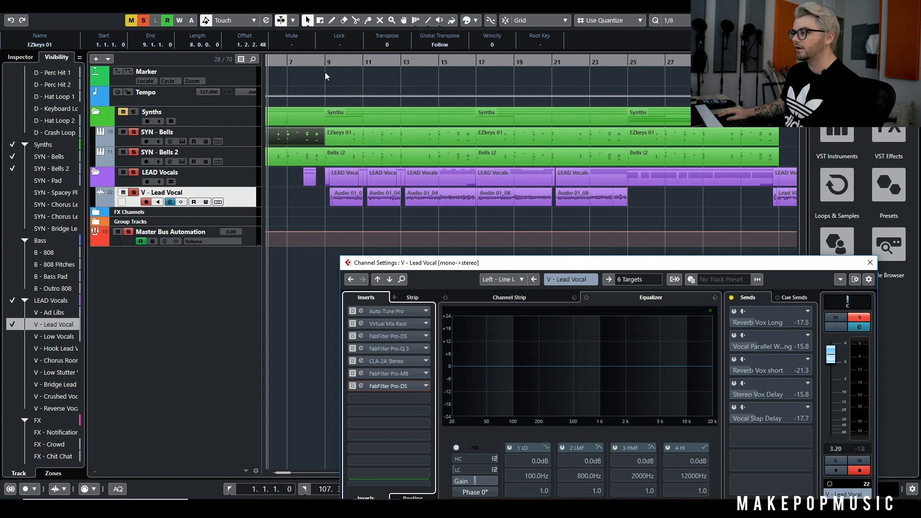
left_click(325, 72)
key("space")
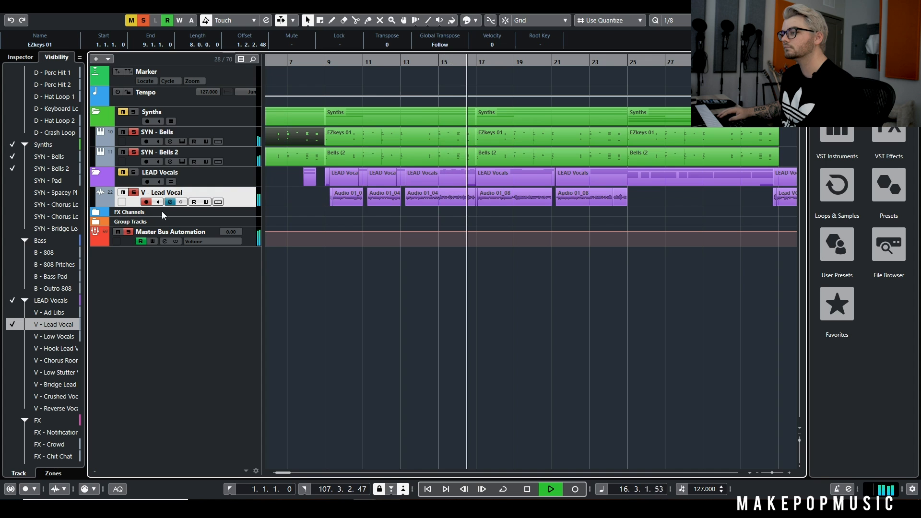
key("space")
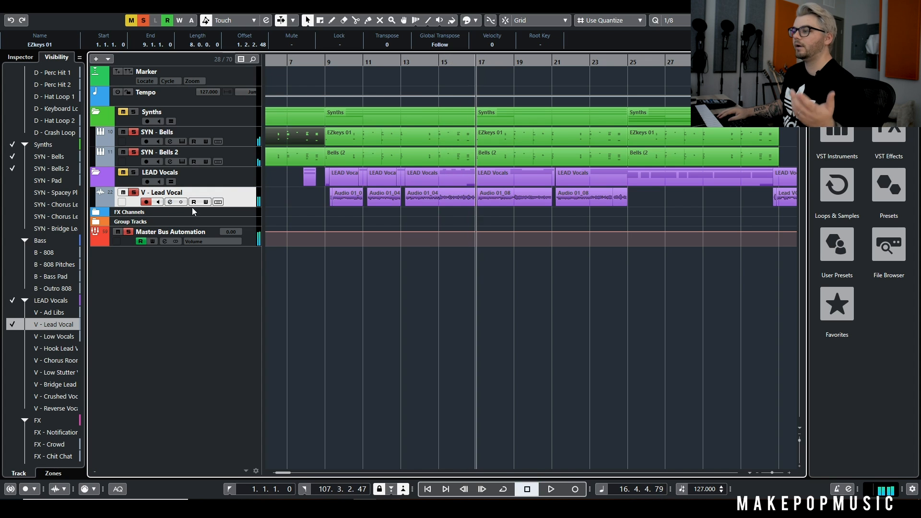
Reactivate the V - Lead Vocal inserts from Virtual Mix Rack through the last FabFilter Pro-DS in its channel settings
left_click(173, 202)
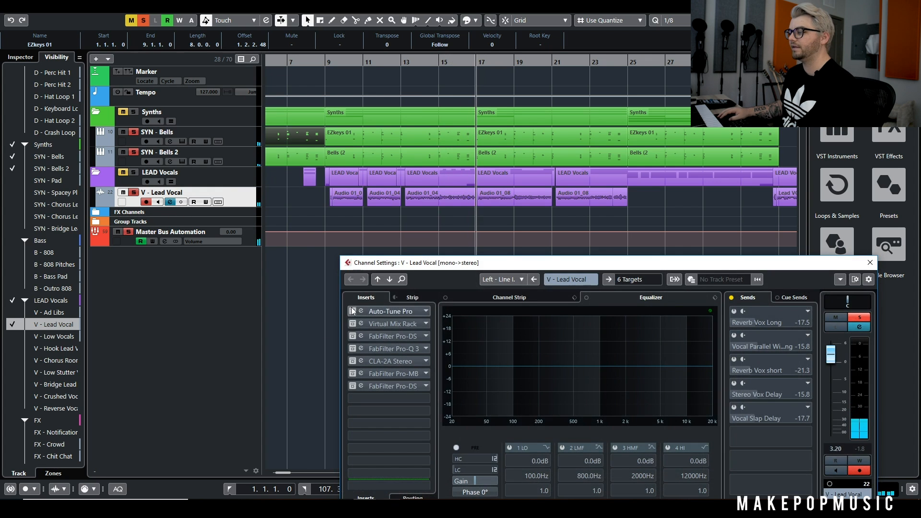
left_click(353, 336)
left_click(353, 324)
left_click(354, 349)
left_click(352, 361)
left_click(352, 374)
left_click(352, 386)
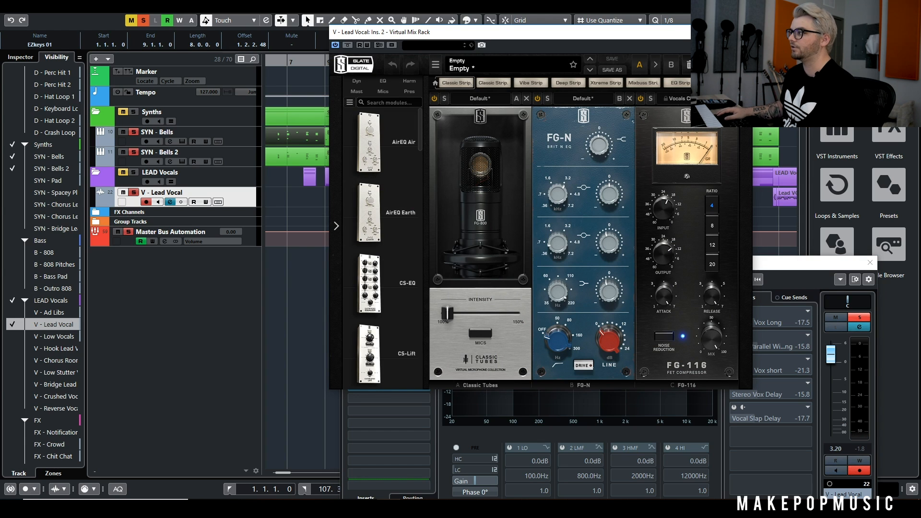
Close the Virtual Mix Rack view and inspect the first FabFilter Pro-DS insert on V - Lead Vocal
left_click(747, 33)
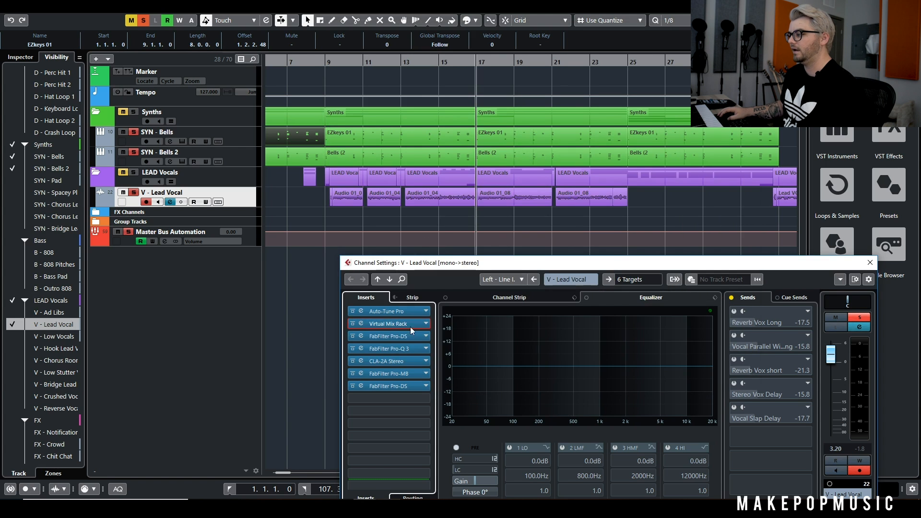
left_click(405, 338)
left_click(608, 141)
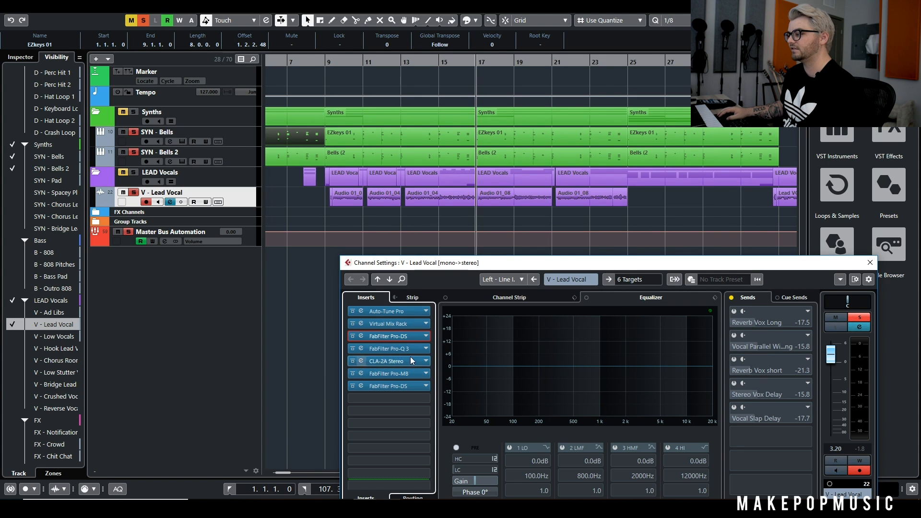
Inspect the FabFilter Pro-Q 3 curve on the lead vocal during playback, including the dynamic cut band near 300 Hz
left_click(410, 353)
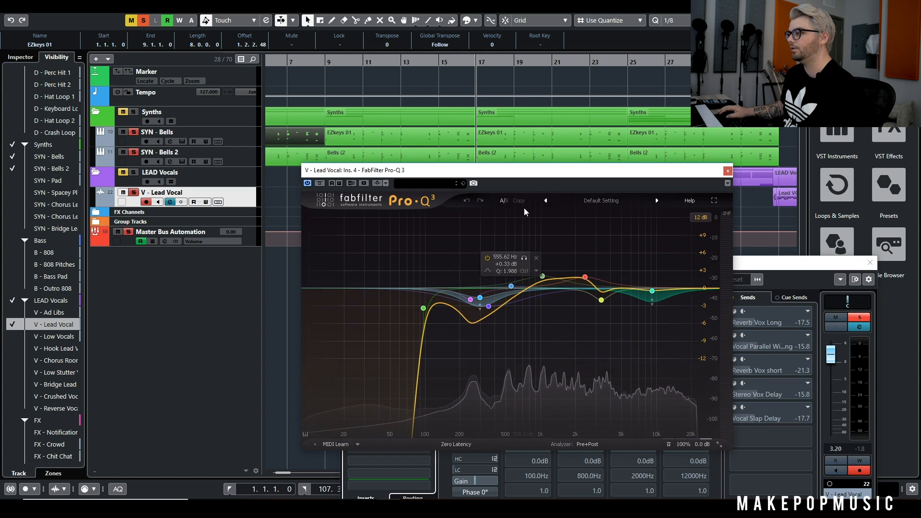
key("space")
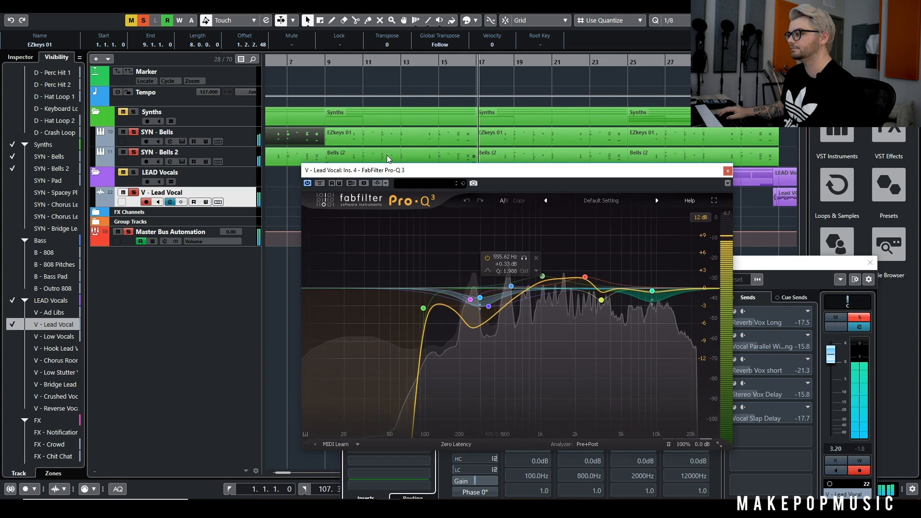
left_click(480, 298)
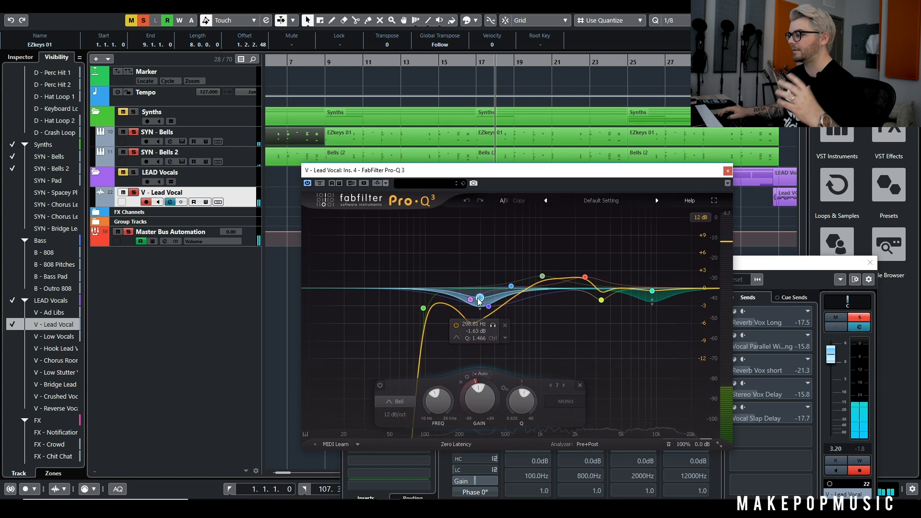
left_click(728, 171)
Inspect the lead vocal's CLA-2A Stereo compressor settings while the song plays
left_click(381, 361)
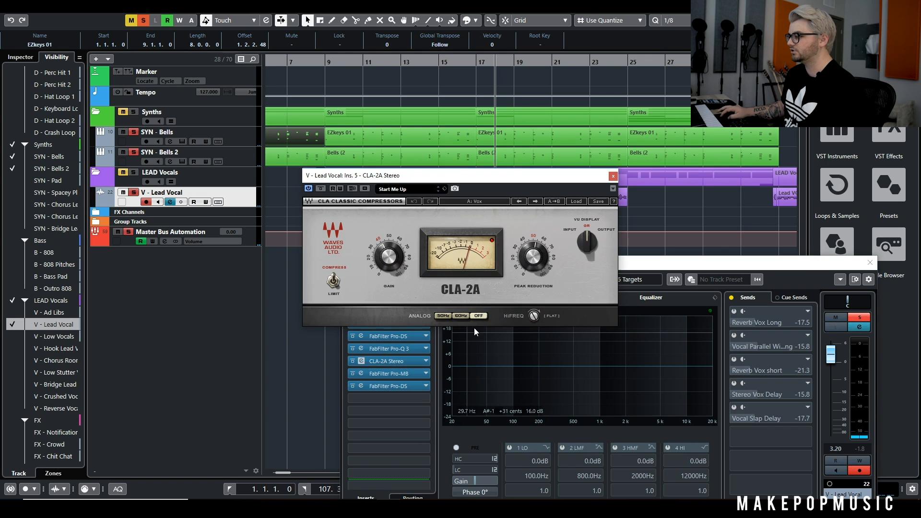
key("space")
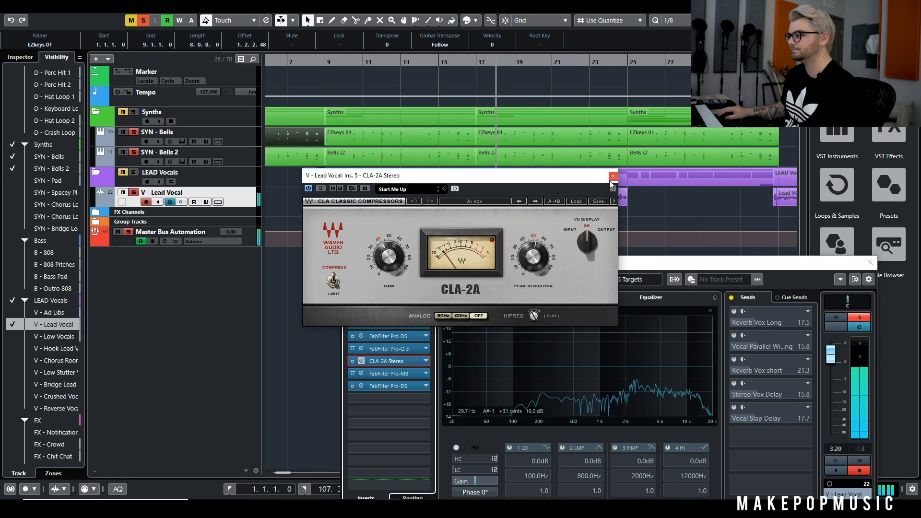
left_click(613, 176)
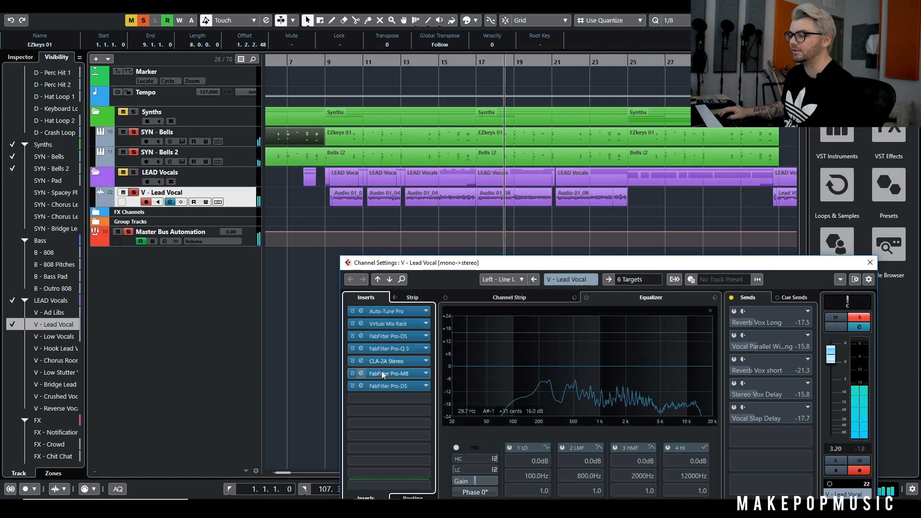
Inspect the low-mid compression band in the lead vocal's FabFilter Pro-MB insert
left_click(396, 374)
left_click(384, 226)
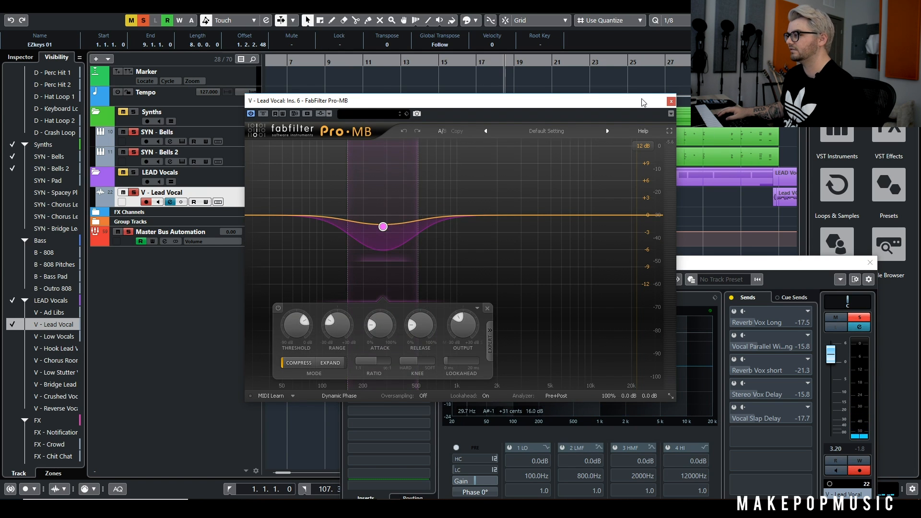
left_click(671, 101)
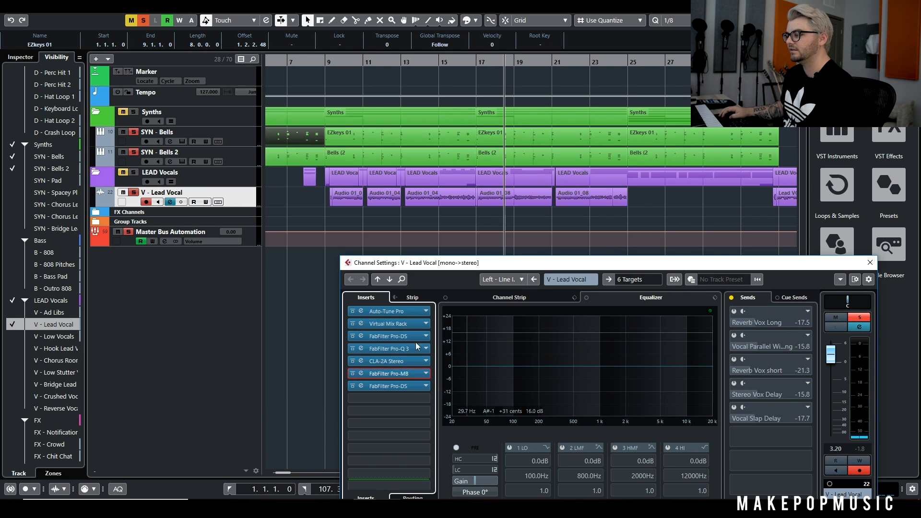
Inspect the last FabFilter Pro-DS insert reacting to the lead vocal during playback
key("space")
left_click(394, 385)
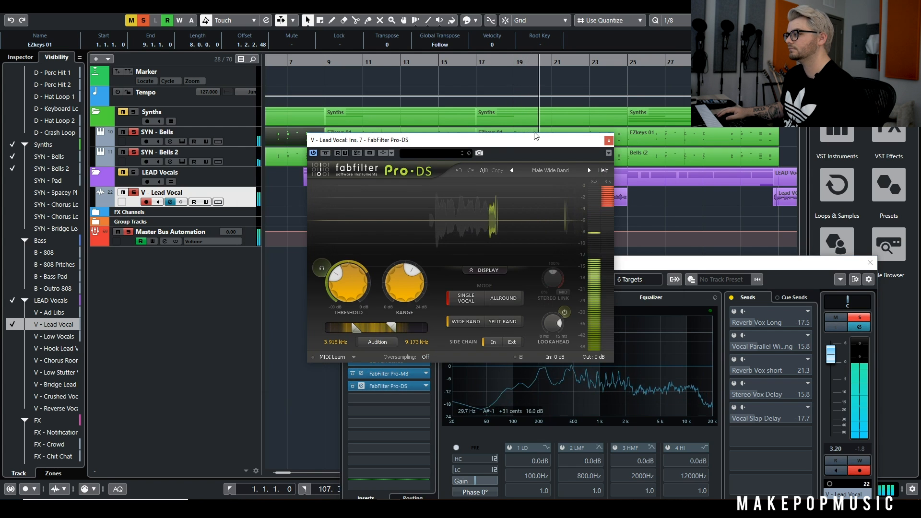
left_click(609, 140)
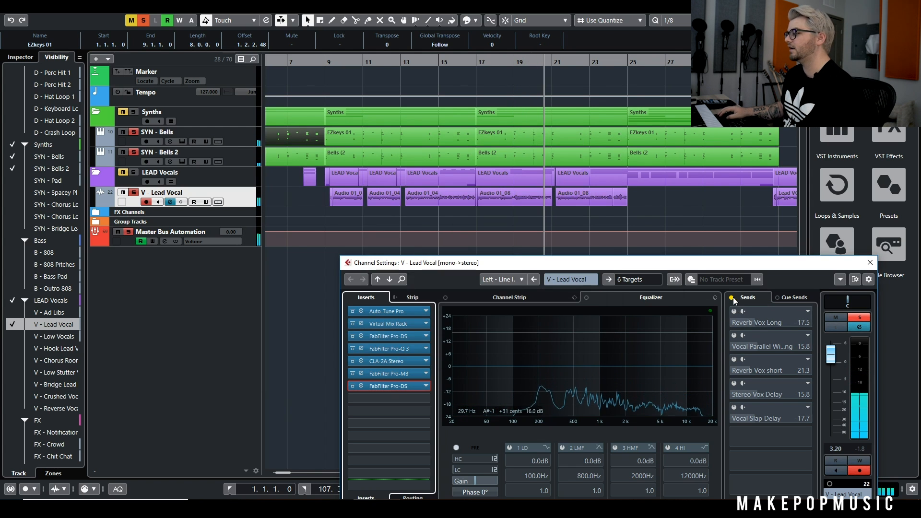
Reactivate all V - Lead Vocal sends and play the fully processed vocal with both bells tracks from bar 9 to about bar 13
key("space")
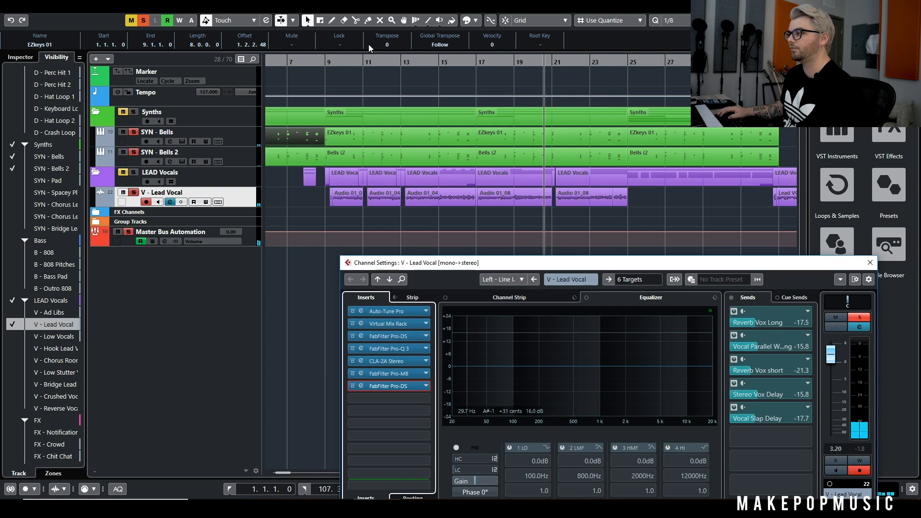
left_click(337, 60)
key("space")
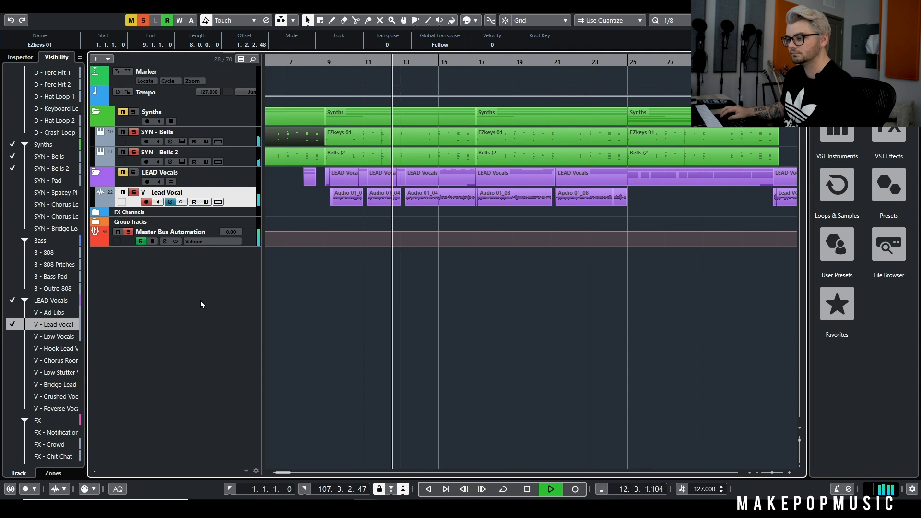
key("space")
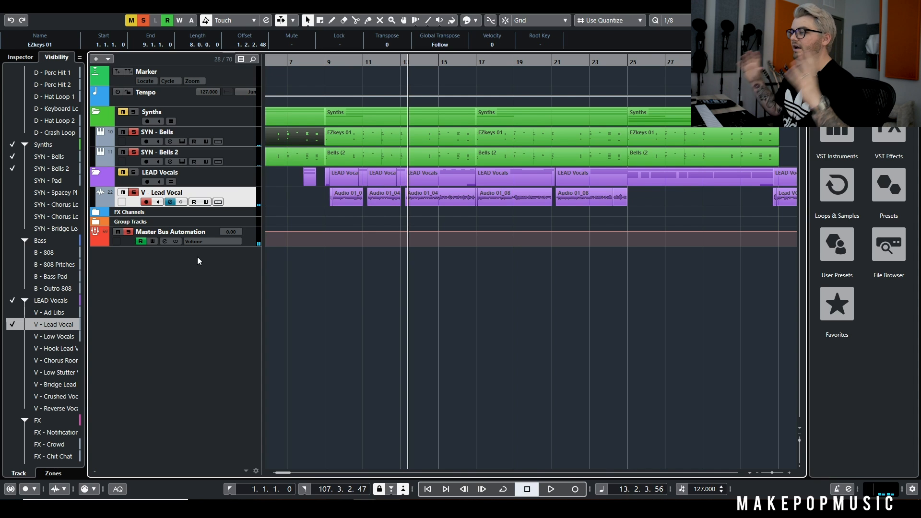
Show the D - Kick and D - Snare tracks in the project and solo both alongside the bells and lead vocal
scroll(25, 100, "up", 3)
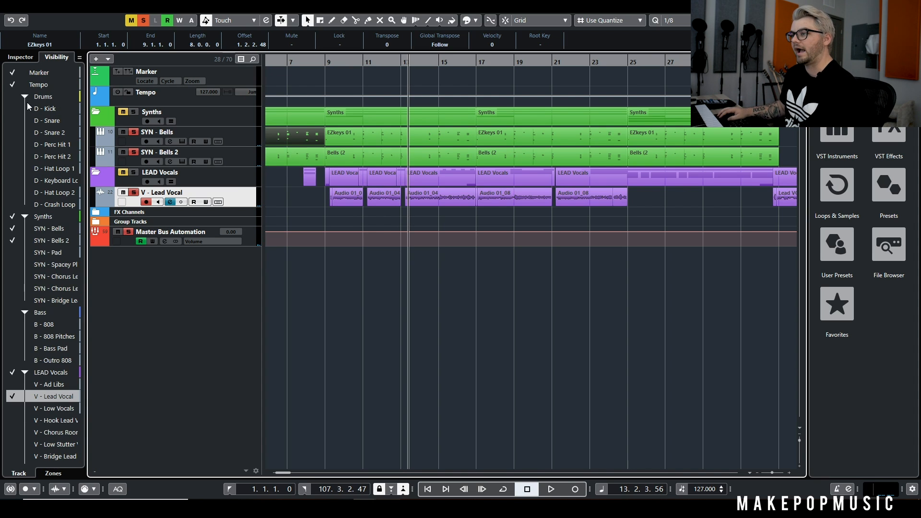
left_click(12, 109)
left_click(12, 120)
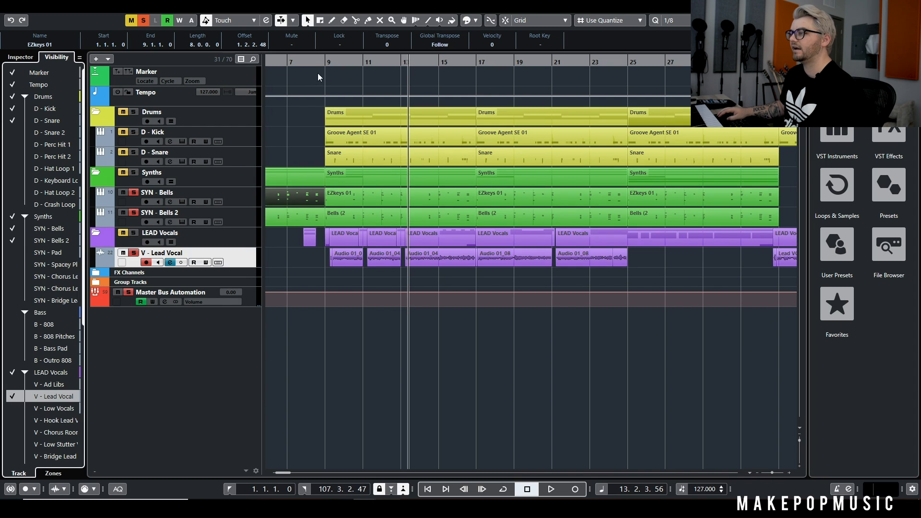
left_click(131, 131)
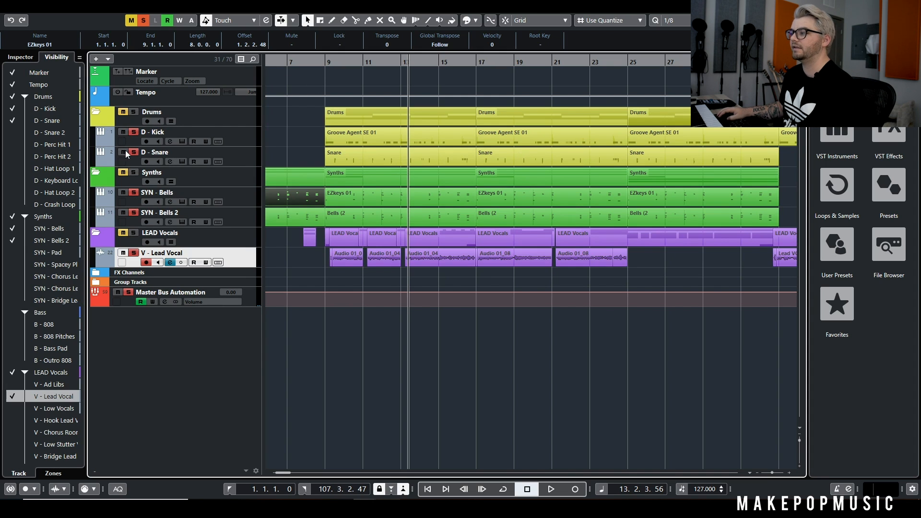
Play the kick and snare with the bells and vocal from bar 9 to about bar 16, viewing the first Snare clip's MIDI notes
left_click(323, 61)
key("space")
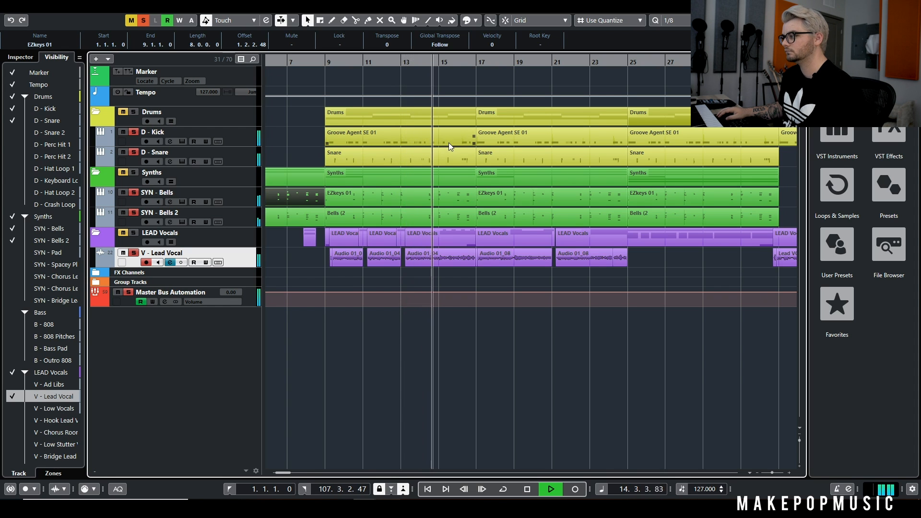
double_click(460, 155)
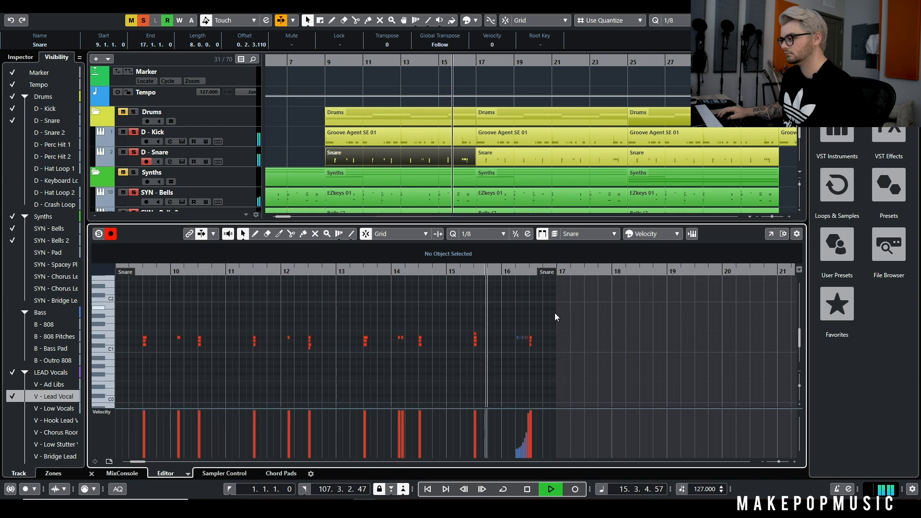
key("space")
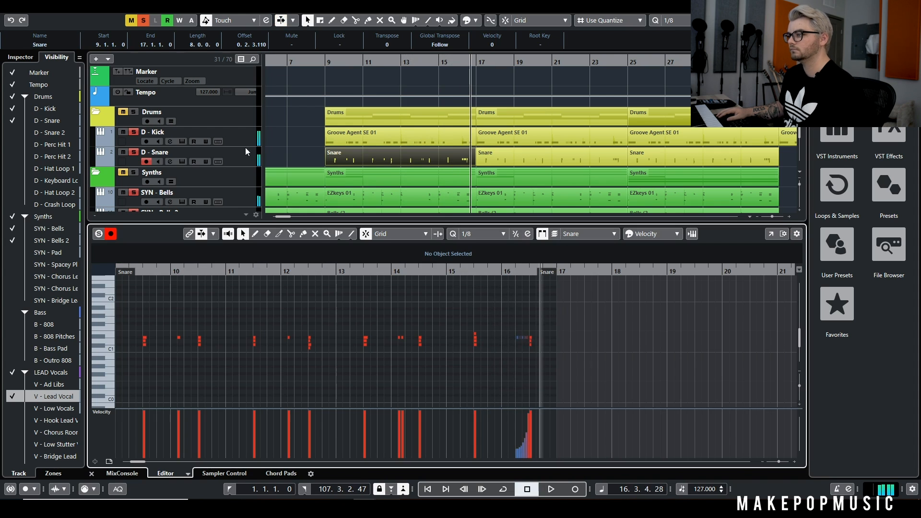
Audition the Snare 2 and Snare 3 pads in the D - Snare track's Groove Agent SE kit
left_click(181, 161)
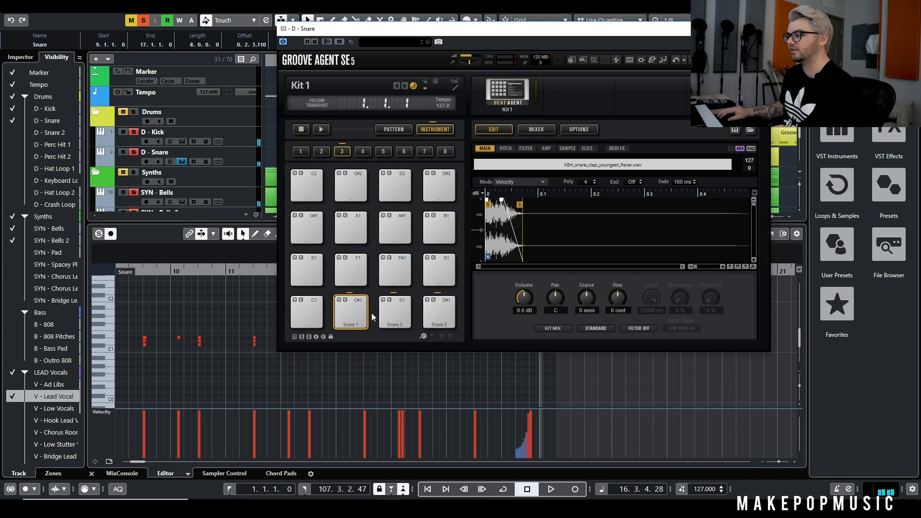
left_click(398, 312)
left_click(427, 312)
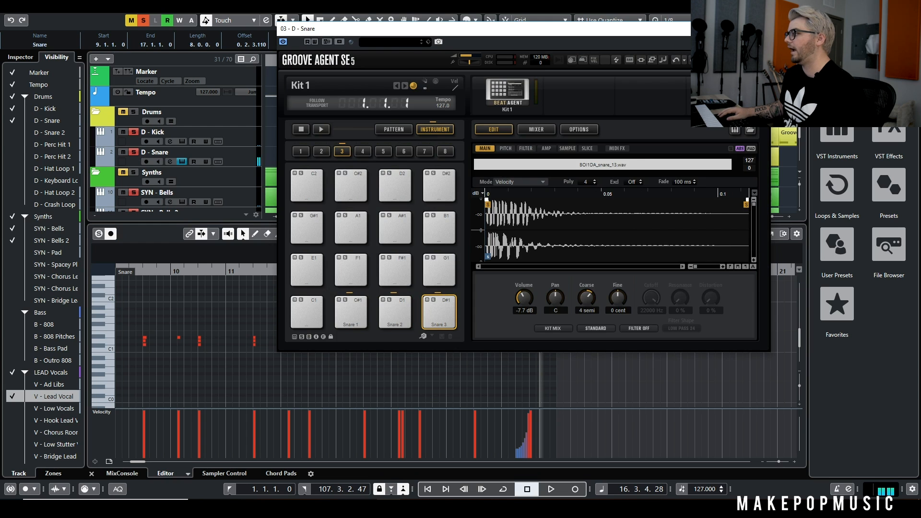
left_click(760, 29)
Select the D - Snare track and play the opening beats of bar 9
left_click(232, 152)
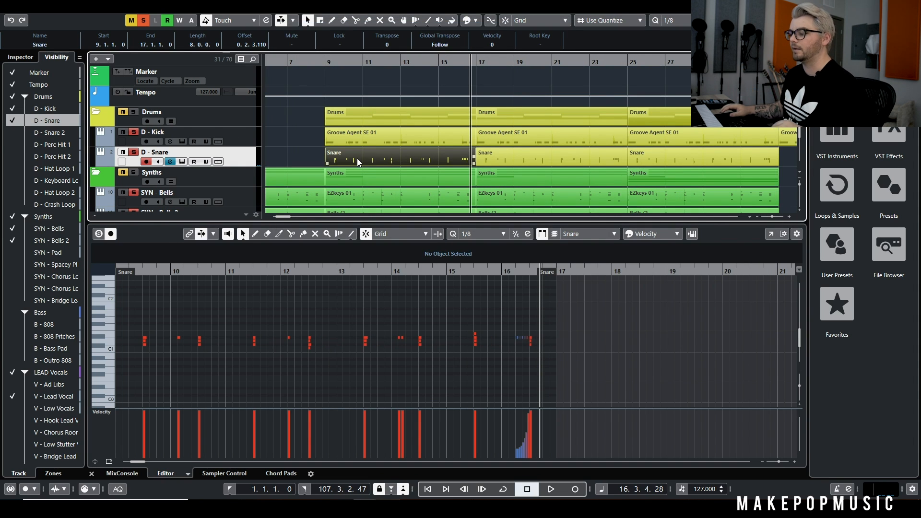
left_click(331, 61)
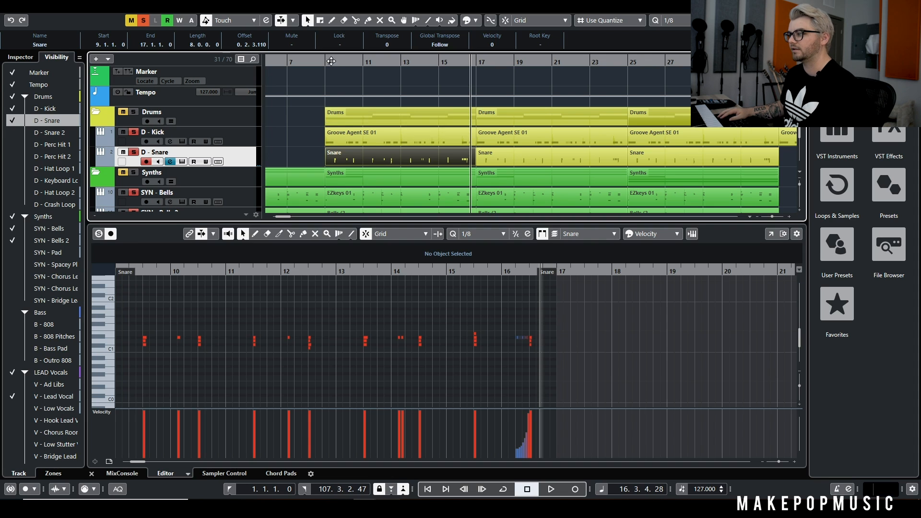
key("space")
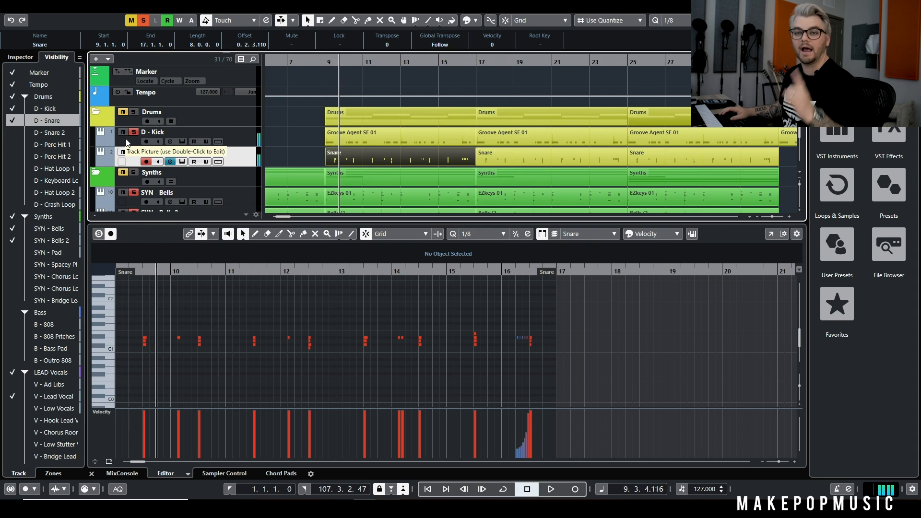
key("space")
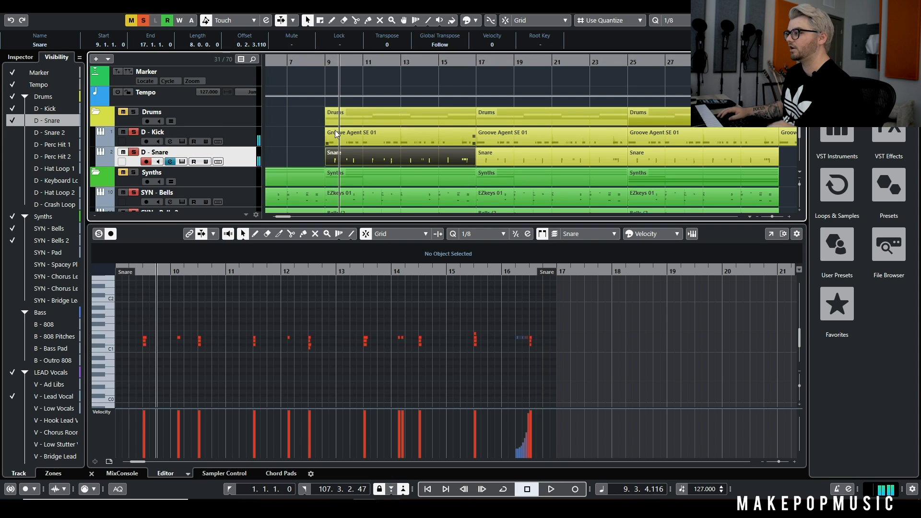
Audition the single offbeat snare notes in bars 10, 12 and 14, and play the snare roll in bar 16
left_click(178, 338)
left_click(289, 337)
left_click(399, 337)
left_click(402, 338)
left_click(514, 272)
key("space")
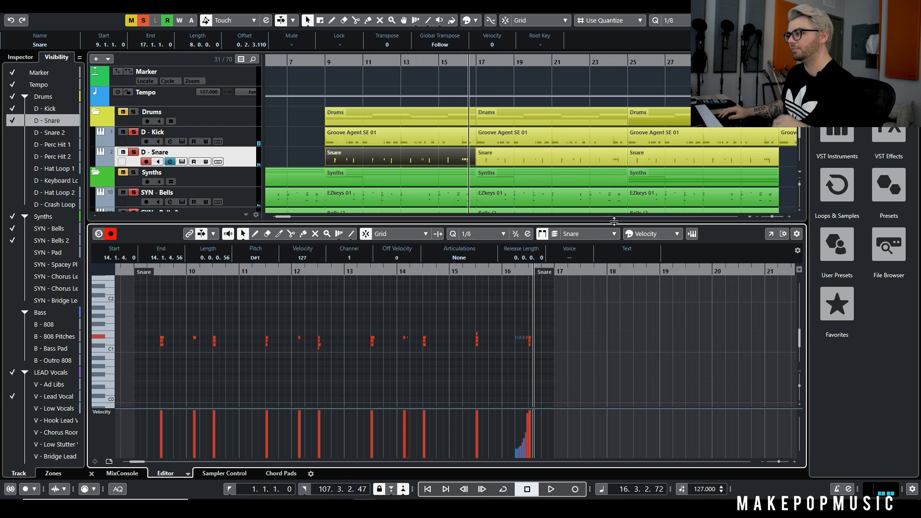
Play the kick, snare, bells and lead vocal together from bar 9 to about bar 15
left_click(321, 61)
key("space")
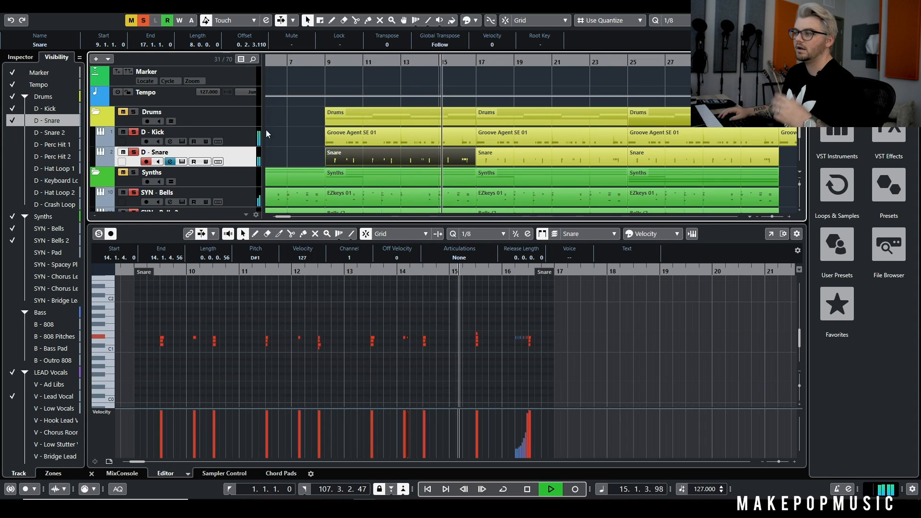
key("space")
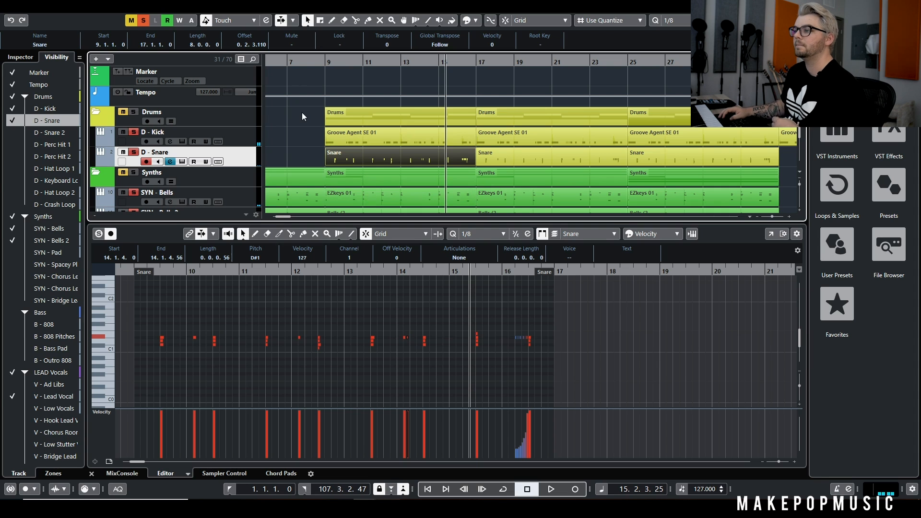
Show the D - Snare 2 track and solo it in place of D - Snare
left_click(11, 134)
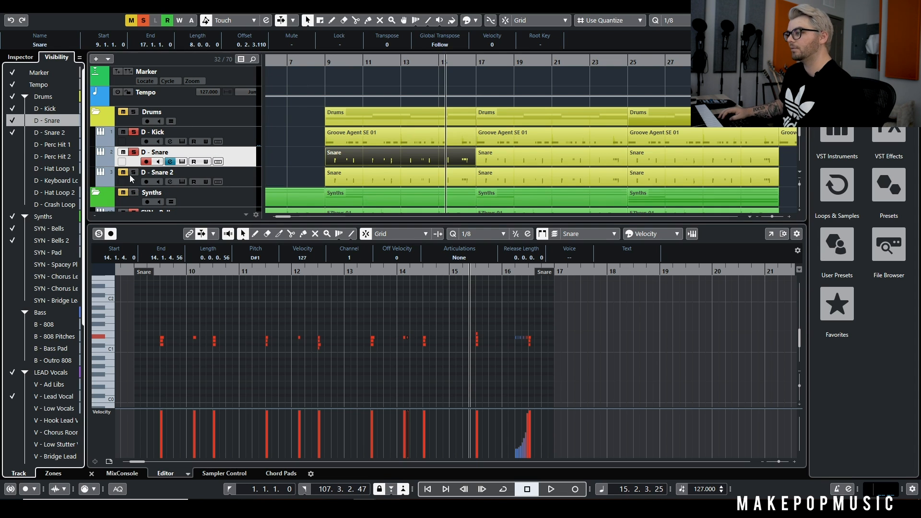
left_click(134, 152)
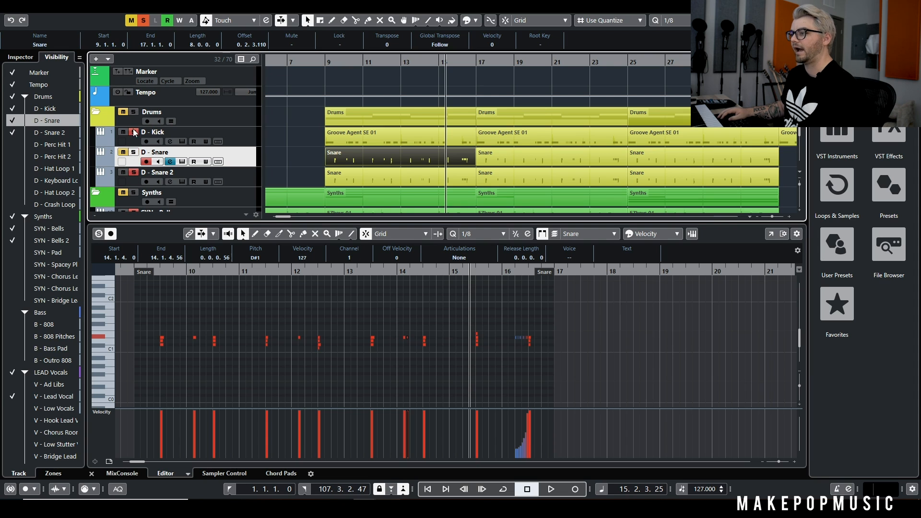
Play the soloed D - Snare 2 part from bar 9 to about bar 12
key("space")
key("l")
left_click(181, 182)
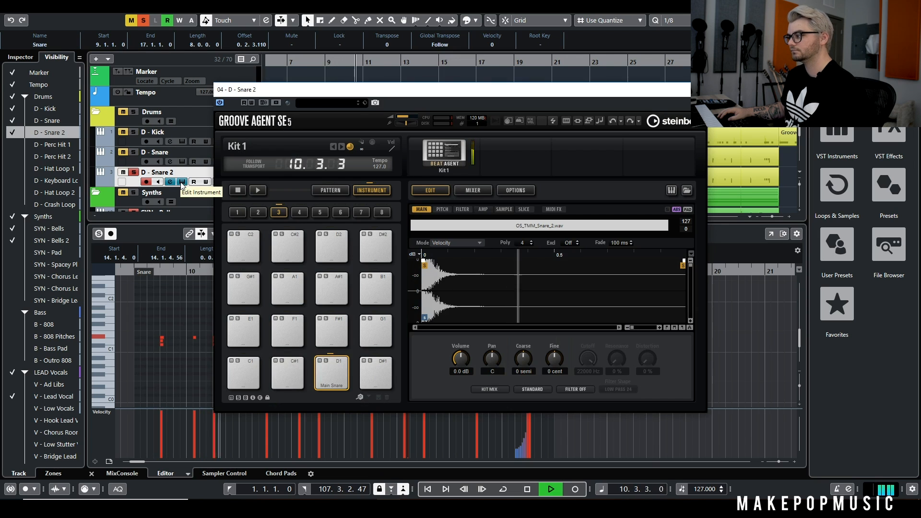
left_click(182, 182)
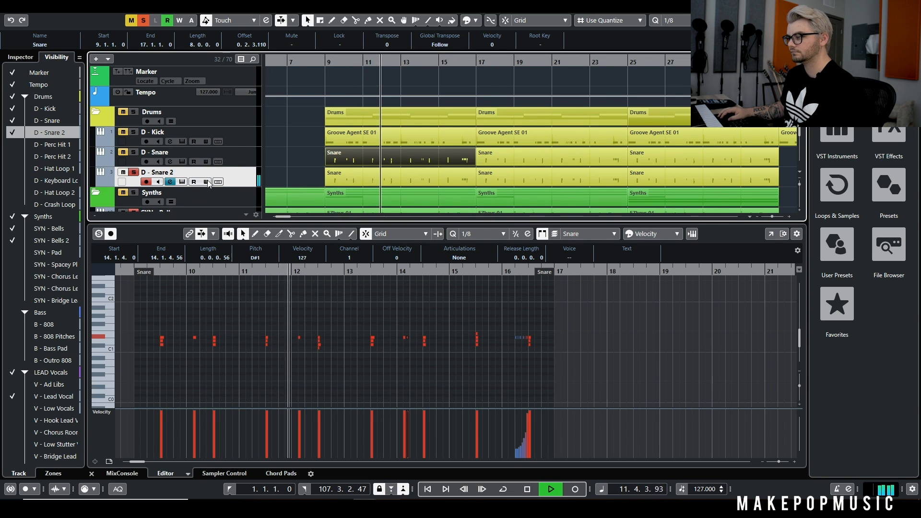
key("space")
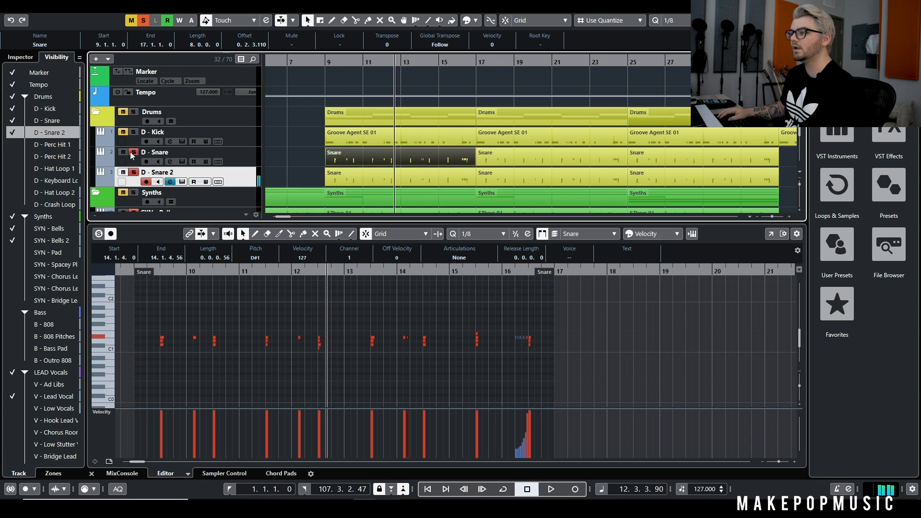
Examine the CamelCrusher insert with its Annihilate patch on the D - Snare channel
left_click(170, 161)
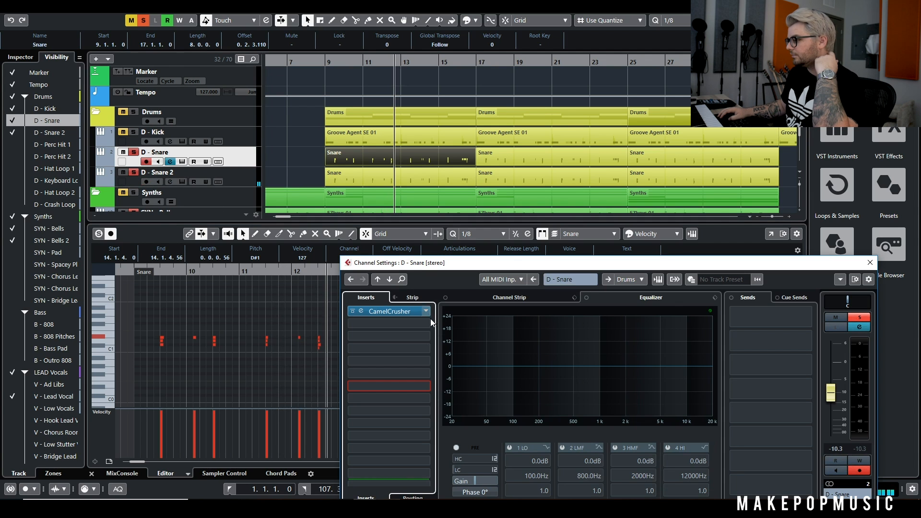
left_click(362, 311)
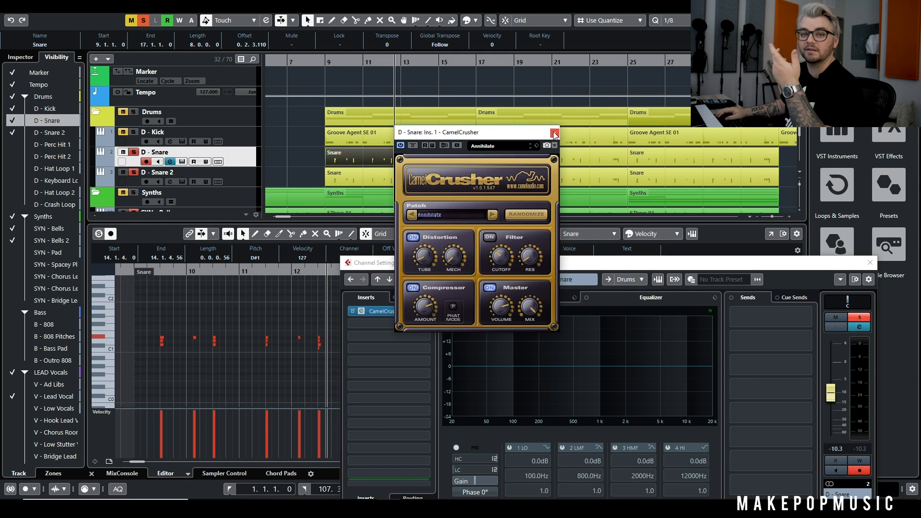
left_click(554, 133)
Bypass the CamelCrusher inserts on the two snare channels and play the snares with D - Kick also soloed
left_click(170, 182)
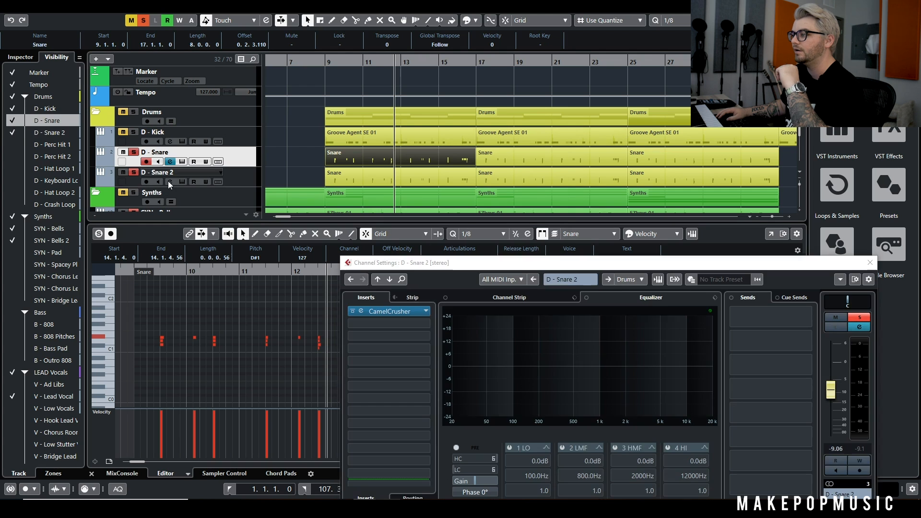
left_click(353, 311)
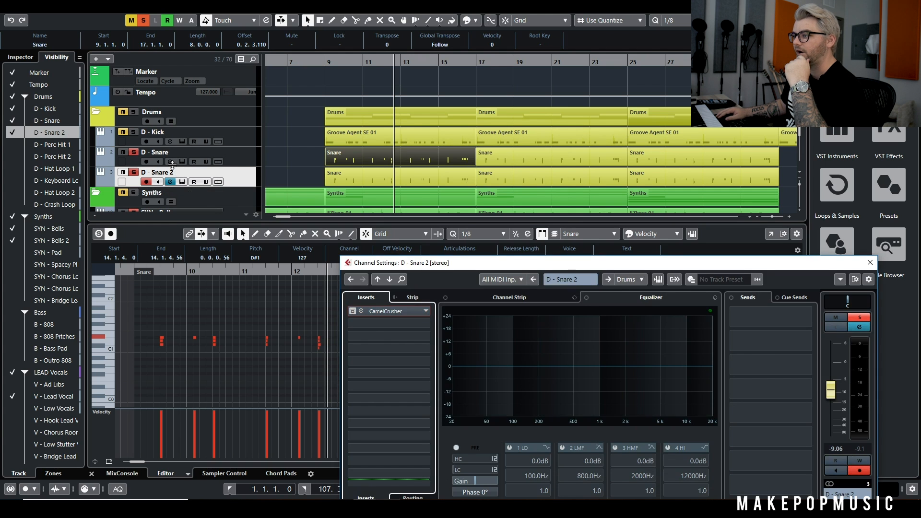
left_click(191, 156)
left_click(170, 161)
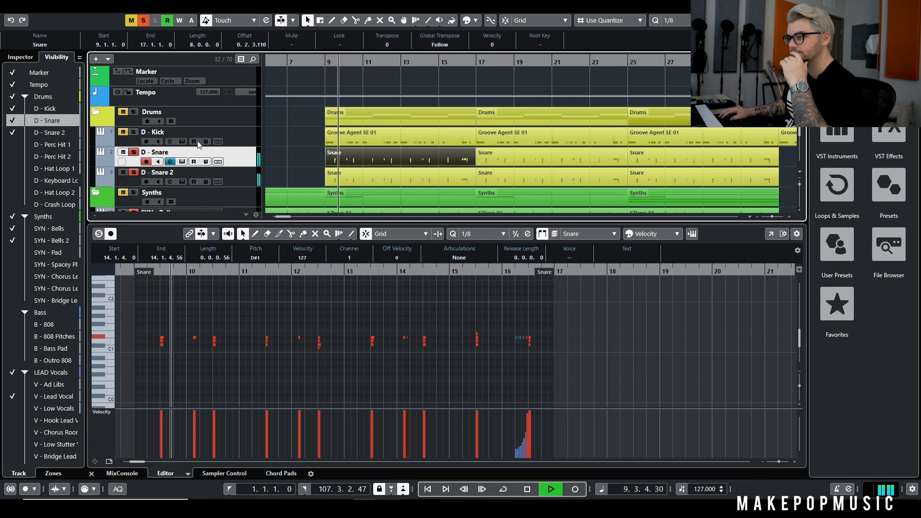
left_click(134, 132)
left_click(170, 162)
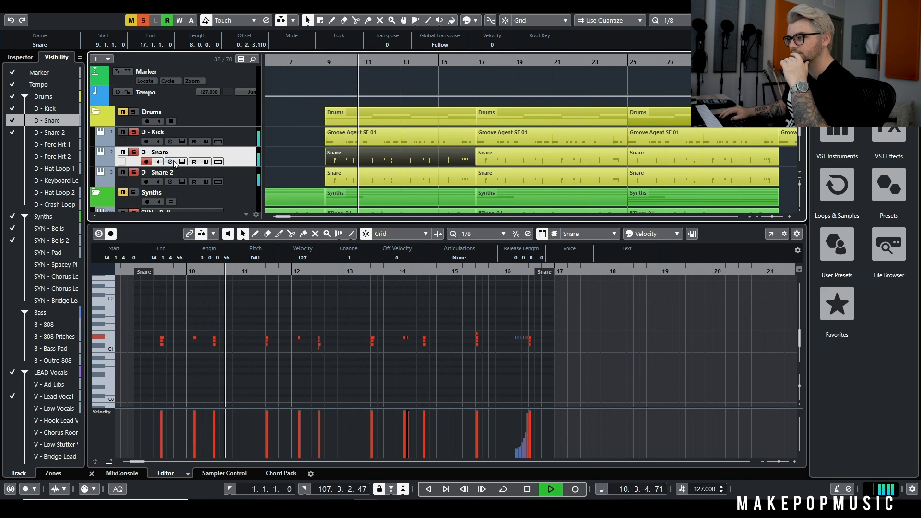
Re-enable CamelCrusher on D - Snare and D - Snare 2 during playback, and close the plug-in and channel windows
left_click(170, 162)
left_click(389, 311)
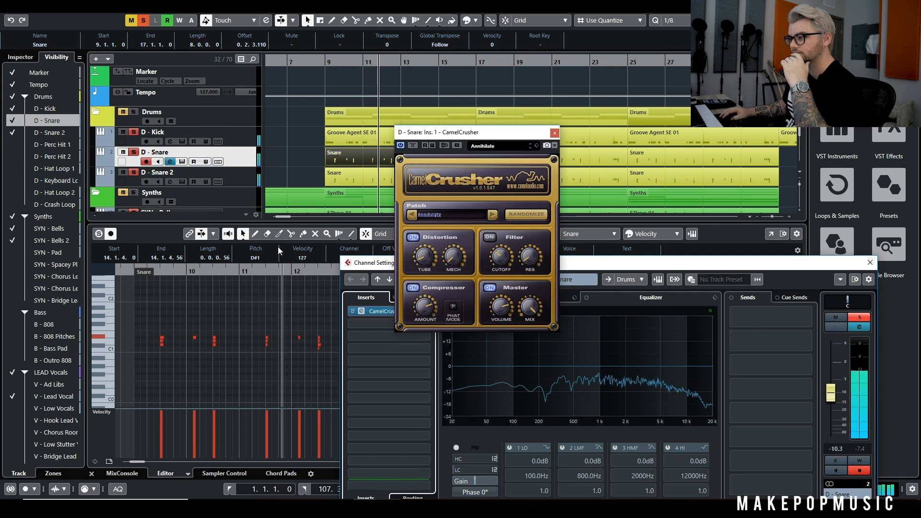
left_click(170, 182)
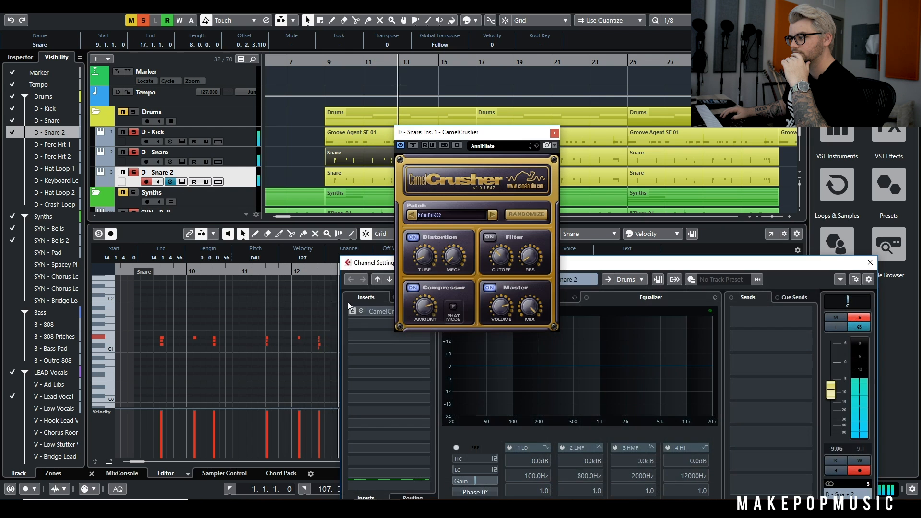
left_click(354, 311)
left_click(538, 151)
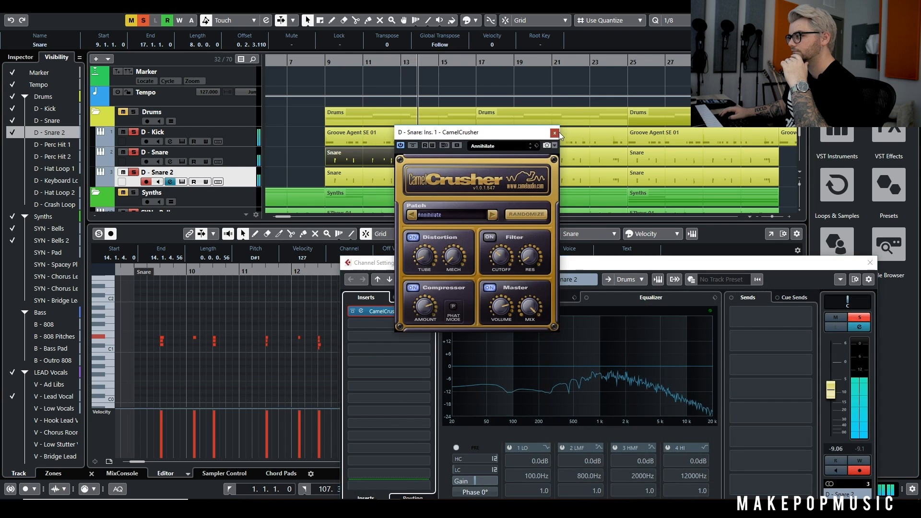
left_click(554, 133)
left_click(870, 262)
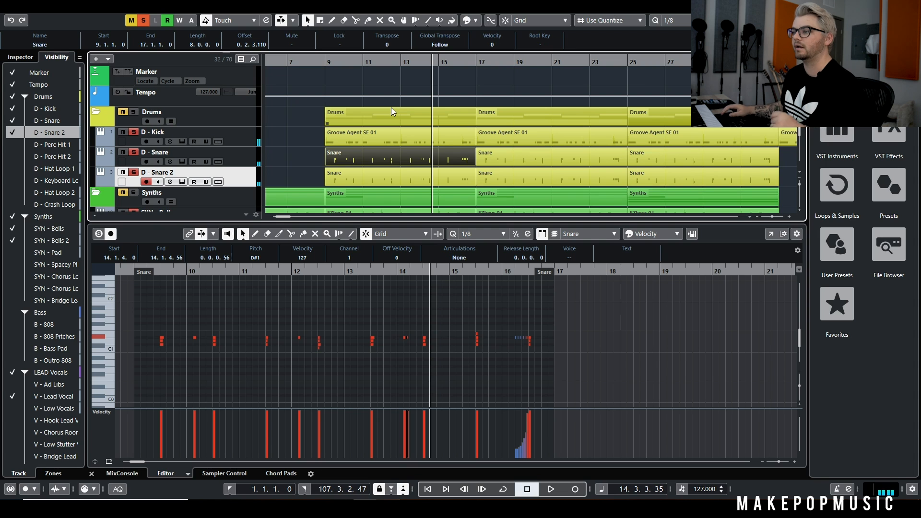
Close the MIDI editor to show the whole arrangement, and place the playback position just before bar 9
scroll(507, 147, "down", 3)
key("g")
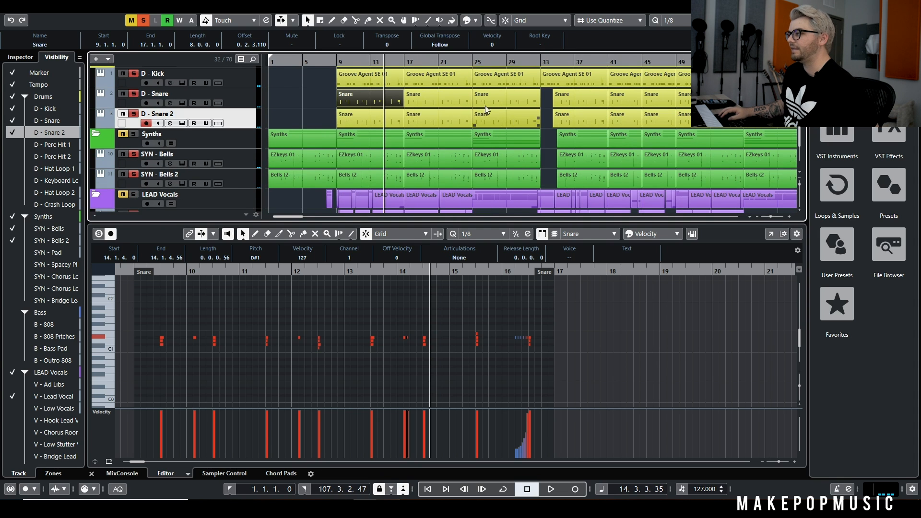
key("g")
scroll(476, 94, "down", 1)
key("g")
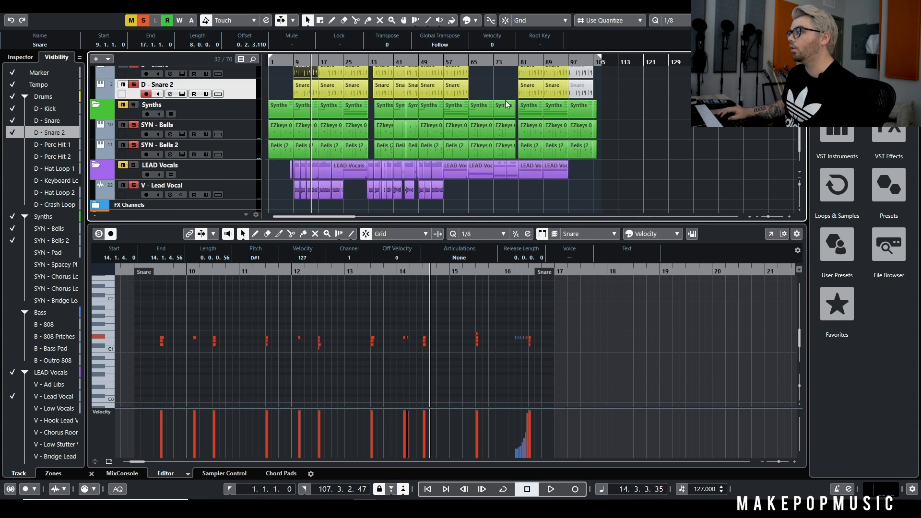
scroll(518, 100, "up", 3)
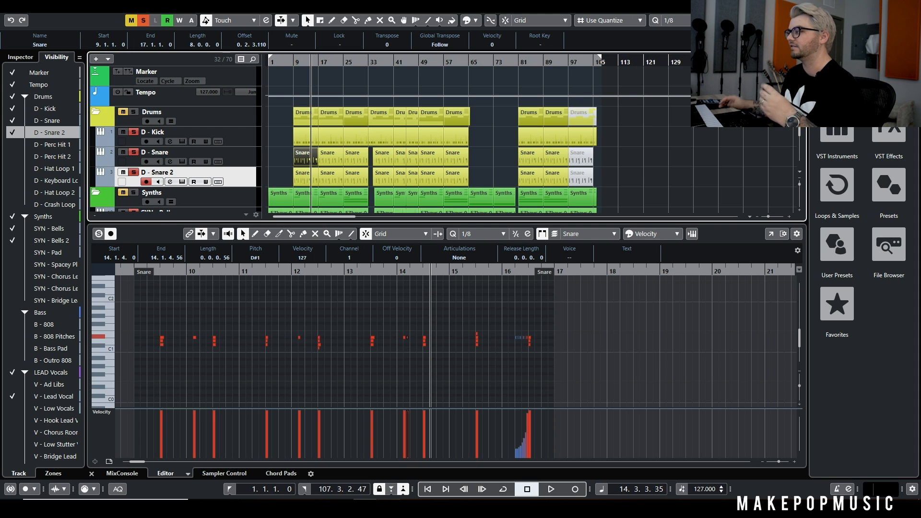
key("Return")
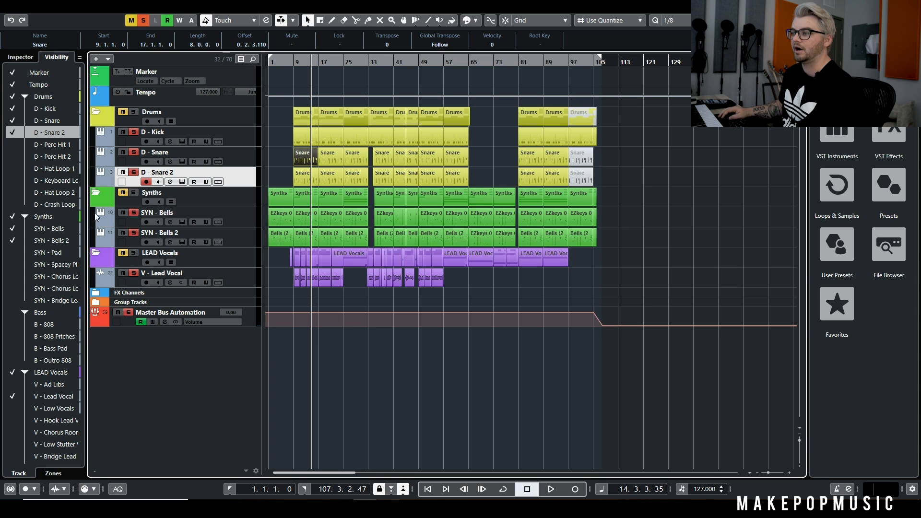
left_click(292, 62)
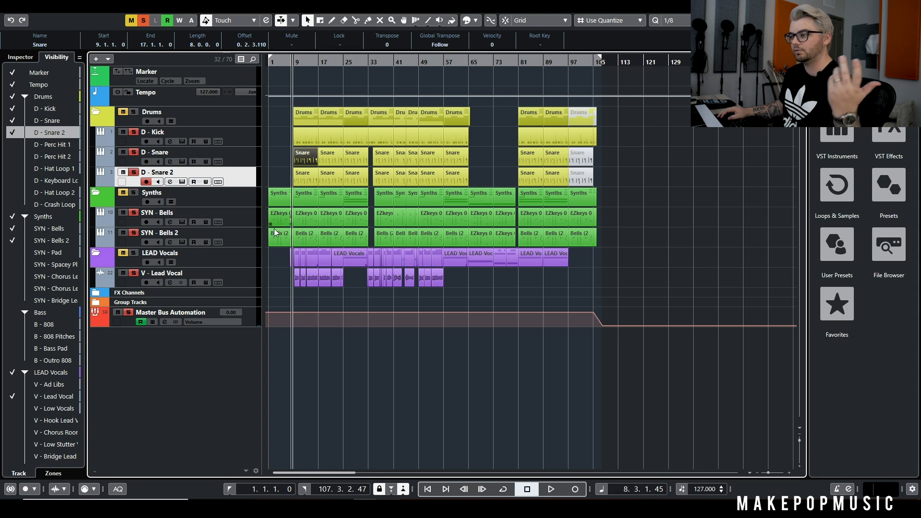
Show the B - 808 track in the Bass folder and solo it
scroll(41, 311, "down", 2)
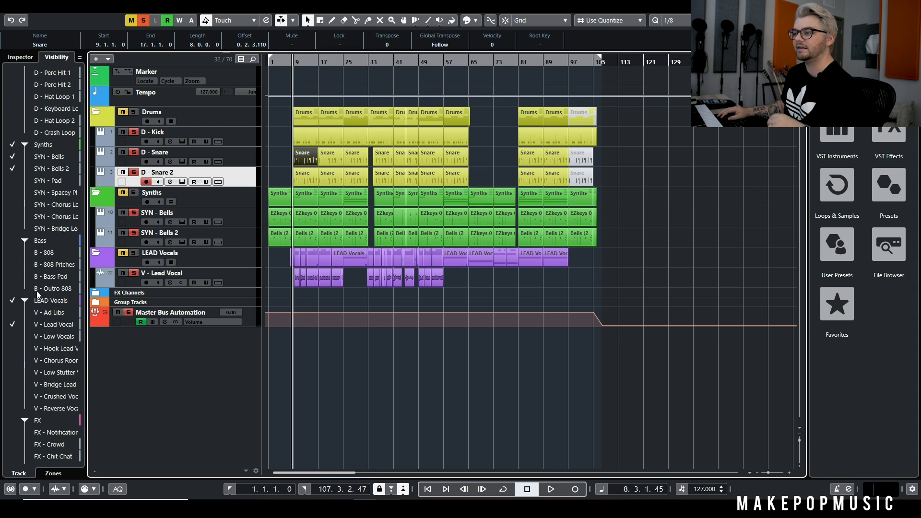
left_click(19, 253)
left_click(12, 254)
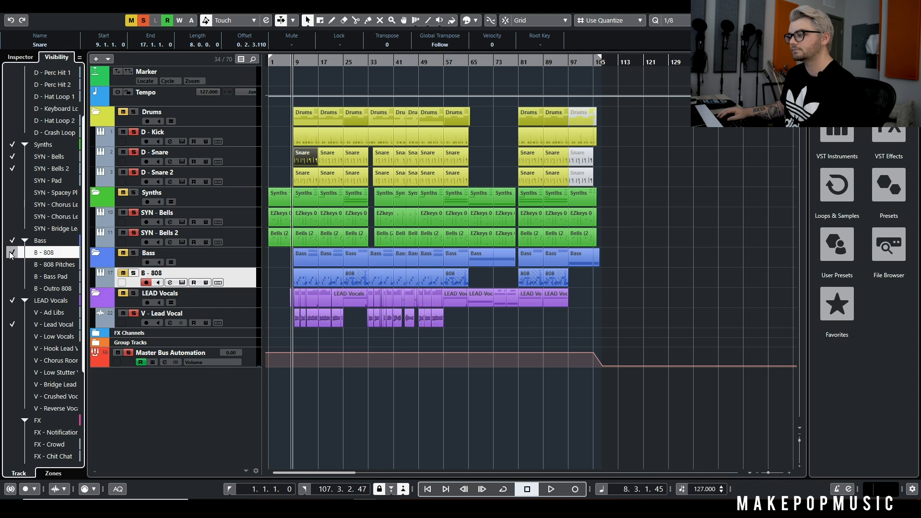
left_click(123, 274)
Open the B - 808 track's Serum instrument and play the soloed tracks from just before bar 9 to about bar 14
left_click(183, 282)
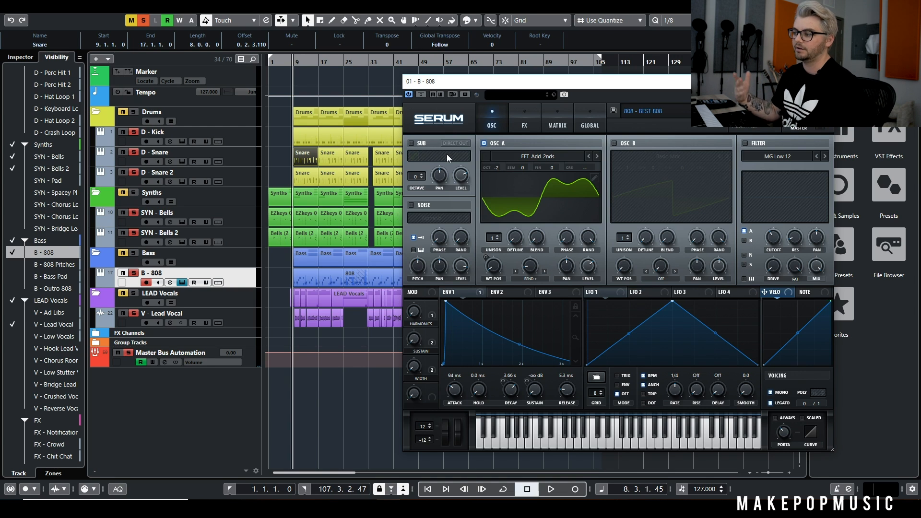
key("space")
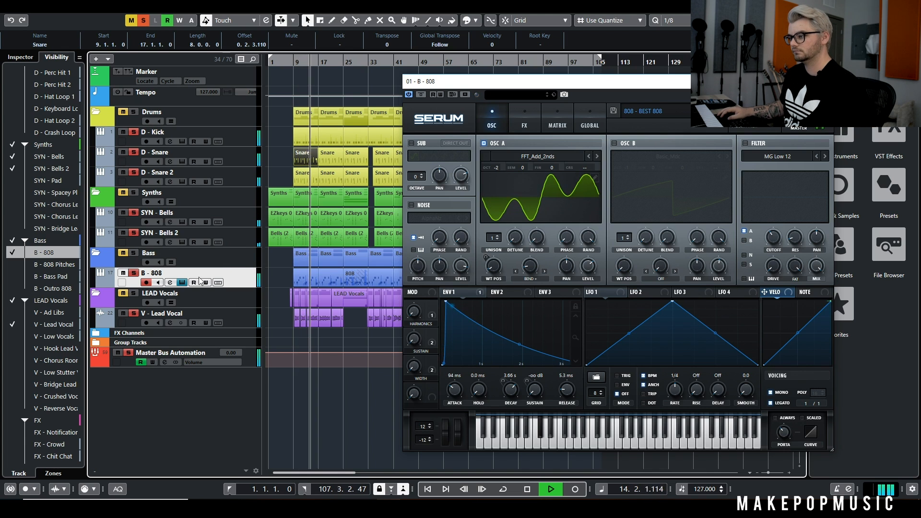
key("space")
Show the B - 808 Pitches track and examine the notes and pitch bends of its part in bars 9 to 16
left_click(13, 265)
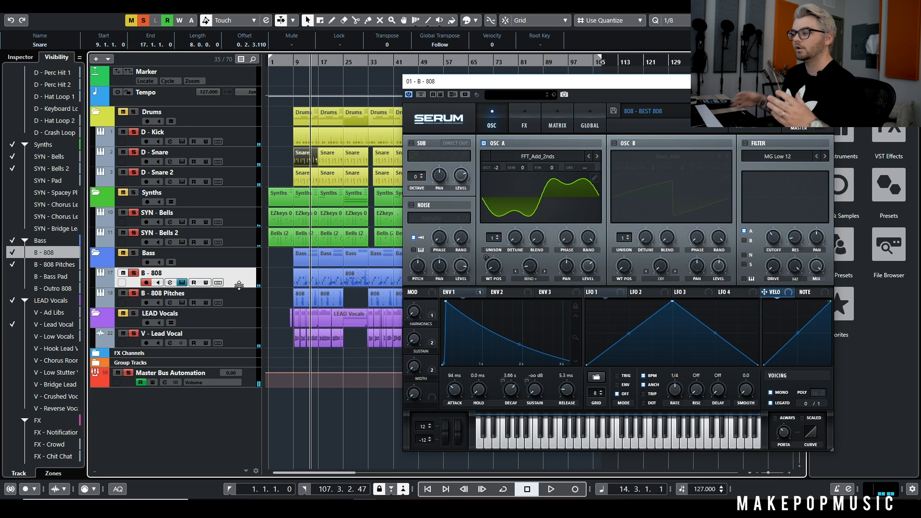
left_click(824, 82)
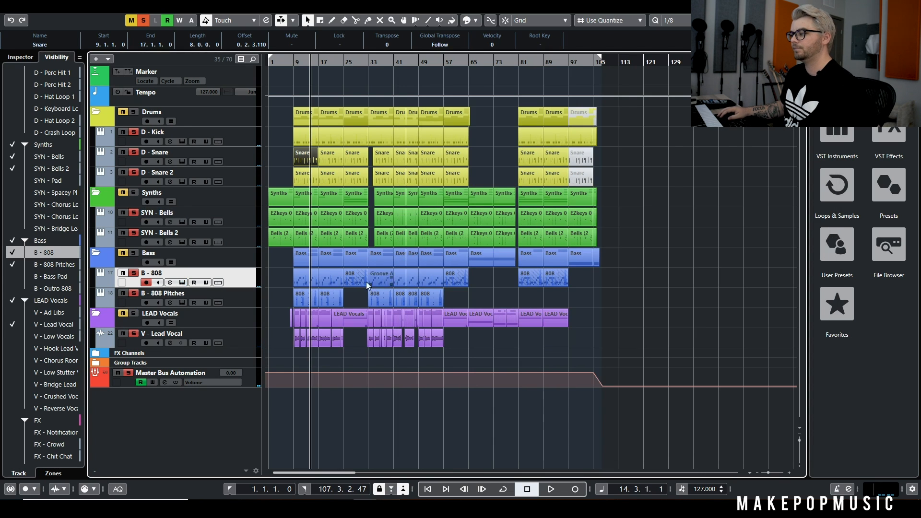
double_click(307, 293)
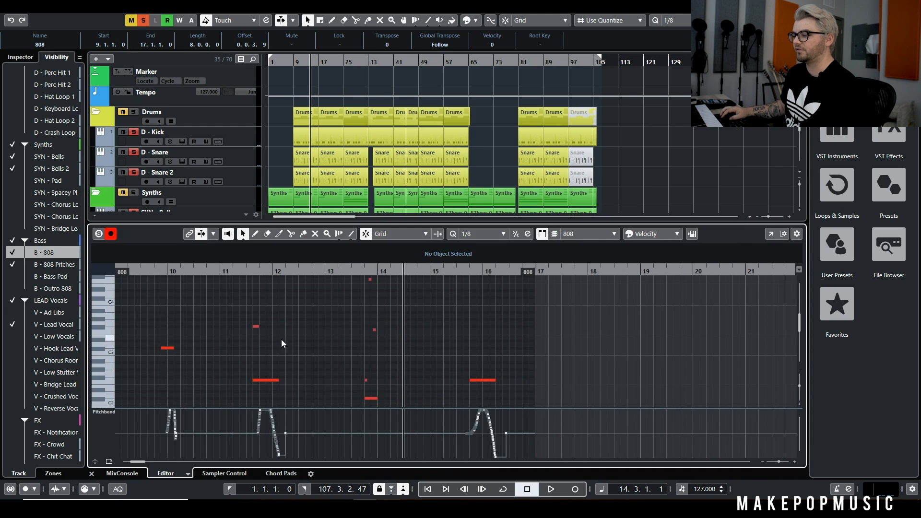
scroll(240, 339, "left", 3)
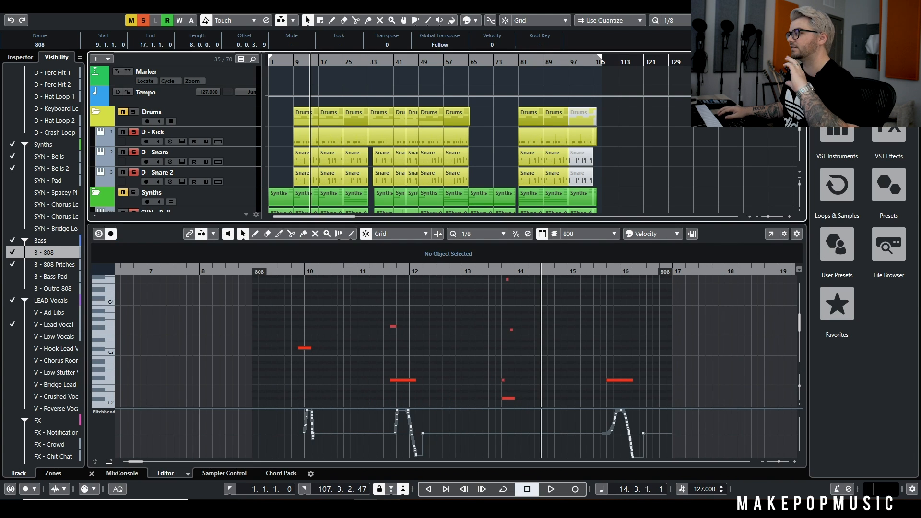
key("ctrl+alt+b")
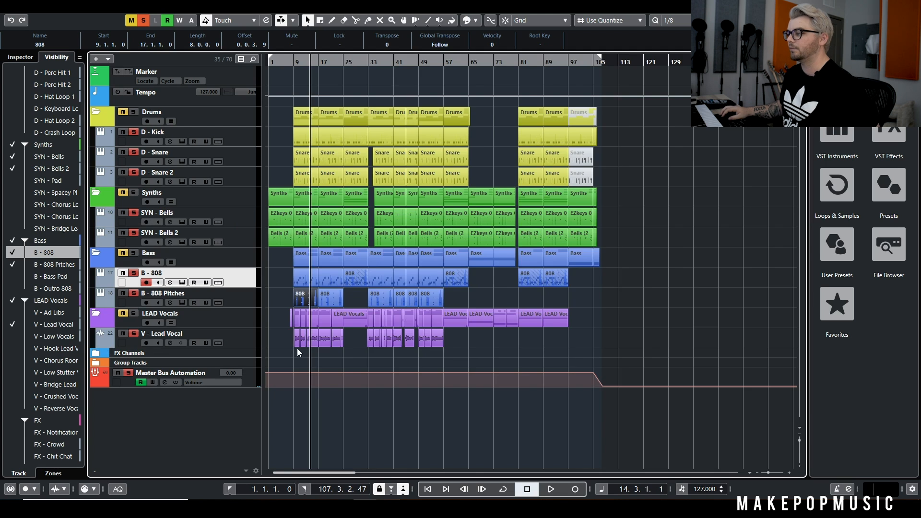
Compare the B - 808 and B - 808 Pitches parts in the arrangement from bar 9 onwards
scroll(305, 283, "up", 5)
scroll(307, 282, "left", 3)
scroll(476, 280, "down", 2)
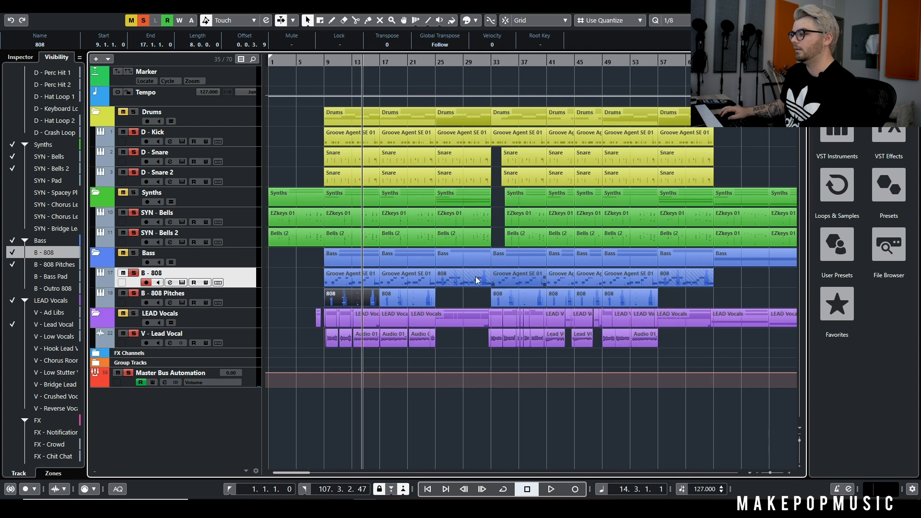
scroll(476, 276, "up", 5)
scroll(422, 282, "down", 1)
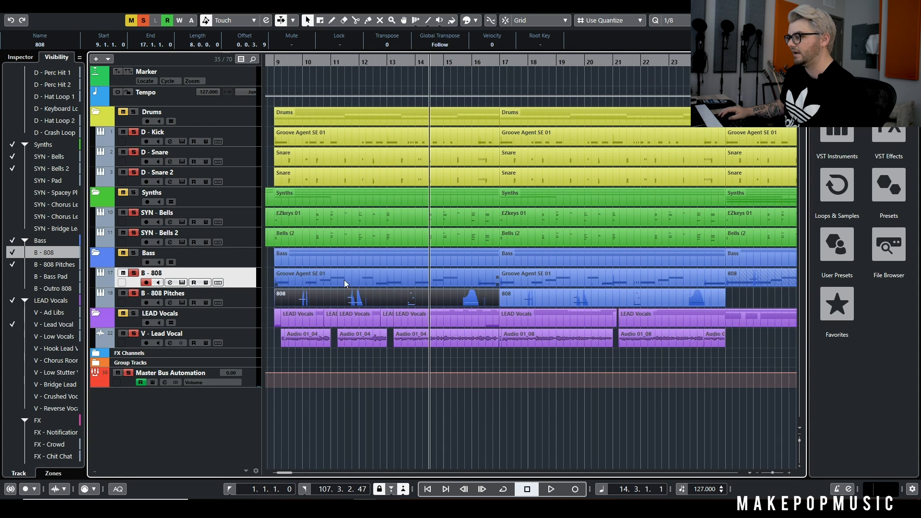
scroll(355, 276, "left", 3)
scroll(372, 273, "right", 2)
scroll(377, 283, "down", 6)
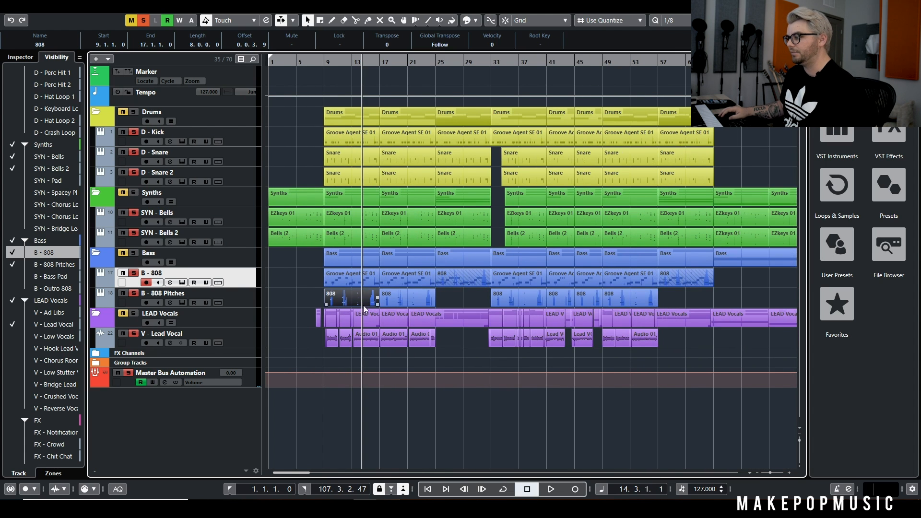
Play the soloed tracks from bar 9 to bar 17 while examining the B - 808 Pitches Serum oscillator and effects settings
left_click(324, 60)
key("space")
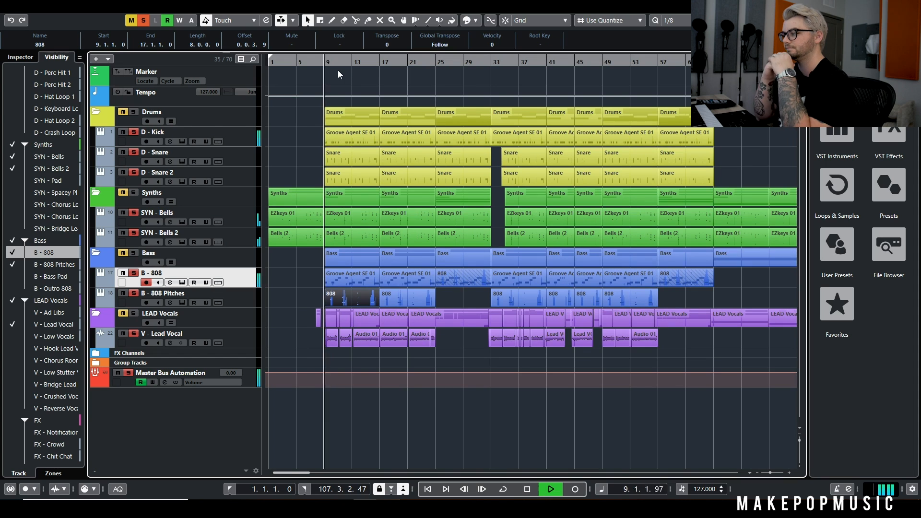
left_click(181, 302)
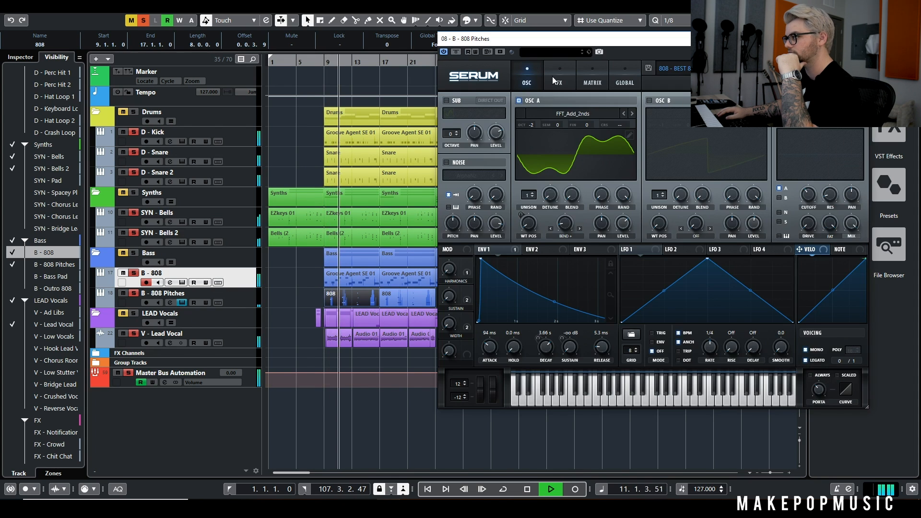
left_click(555, 79)
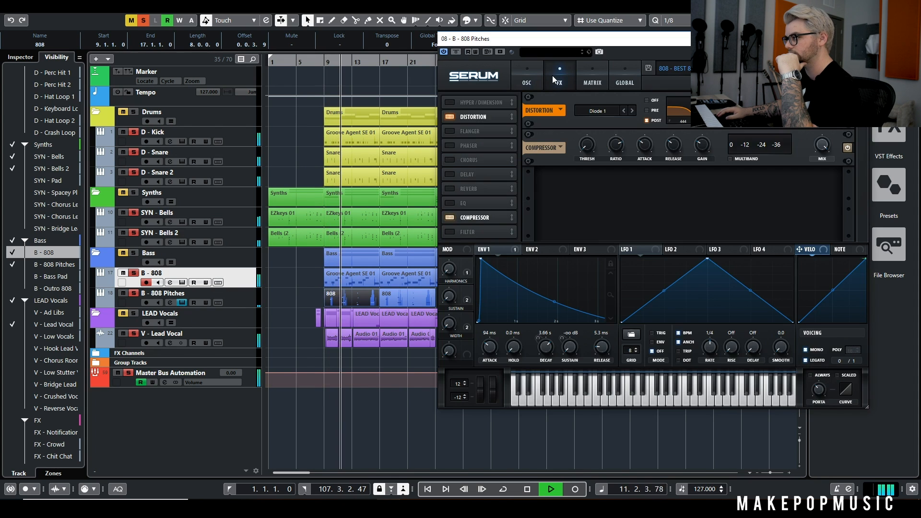
left_click(519, 75)
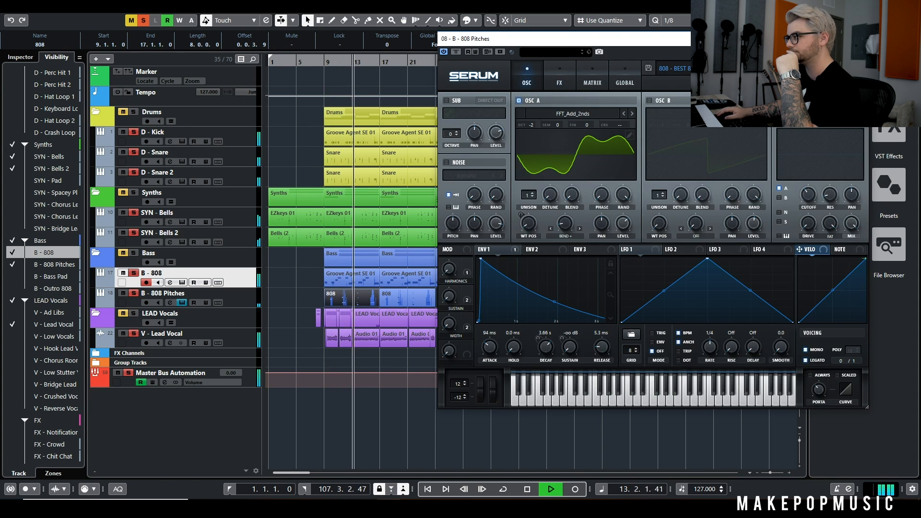
left_click(858, 39)
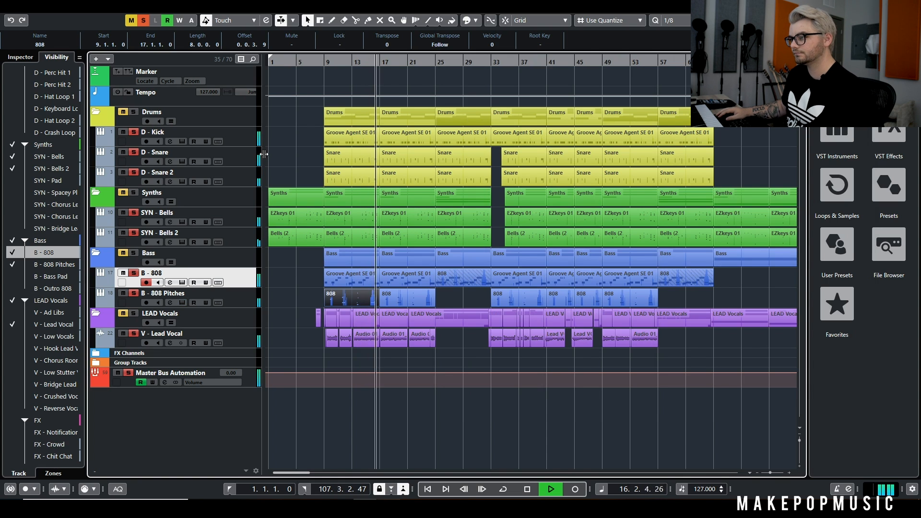
key("space")
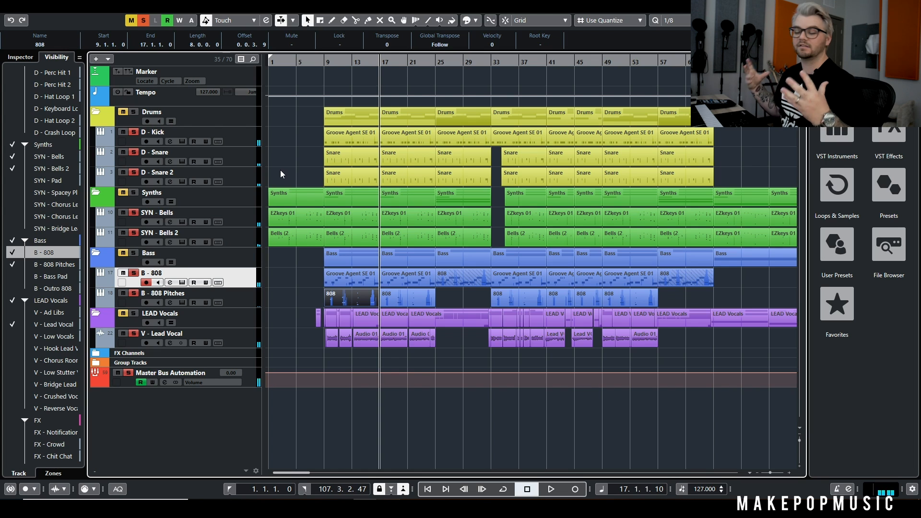
Show the D - Perc Hit 1 track in the Drums folder
scroll(60, 157, "up", 3)
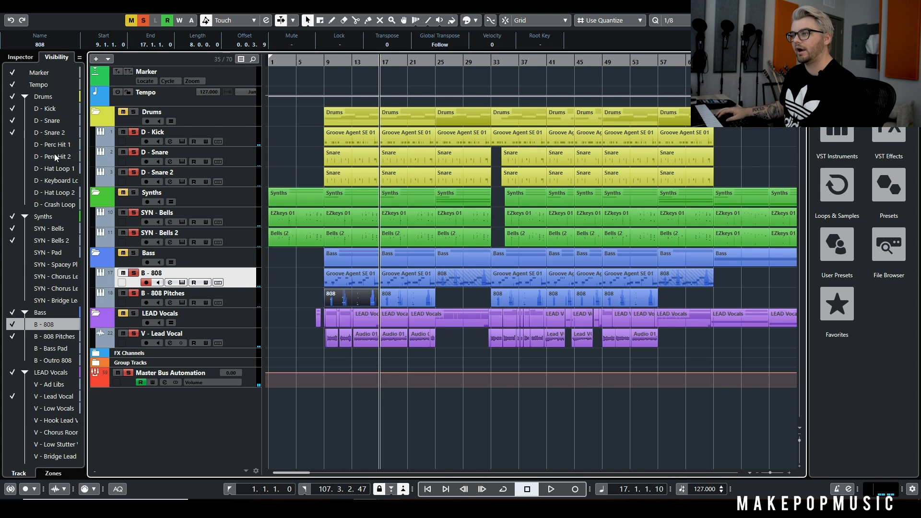
left_click(9, 147)
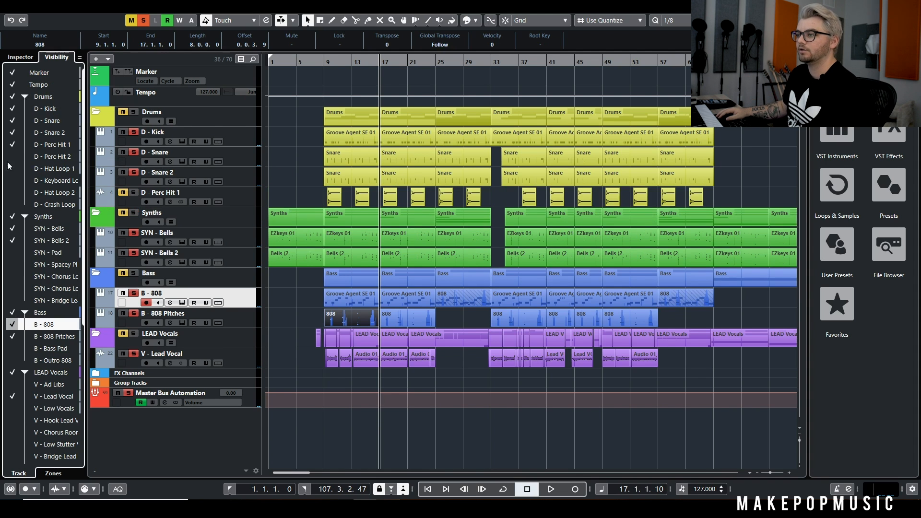
Show the D - Perc Hit 2 track, add both percussion hit tracks to the solo group, and play from bar 9
scroll(281, 180, "up", 5)
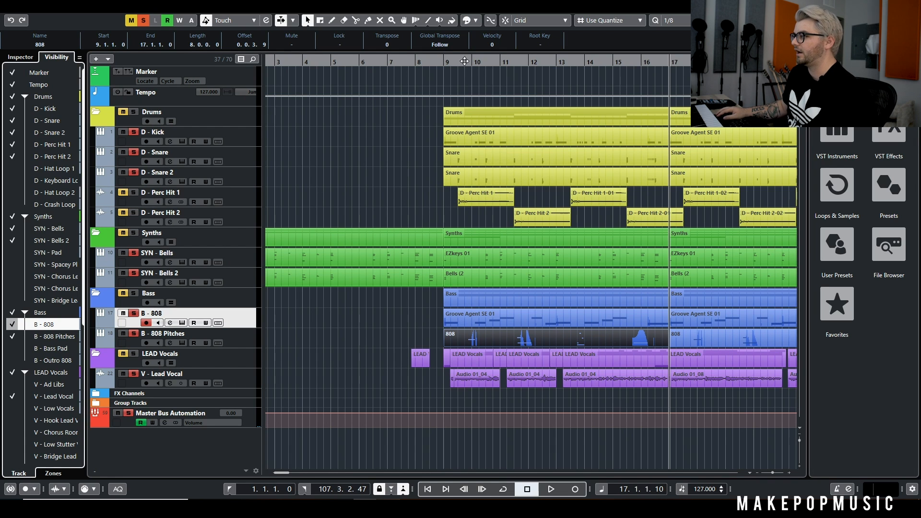
left_click(444, 63)
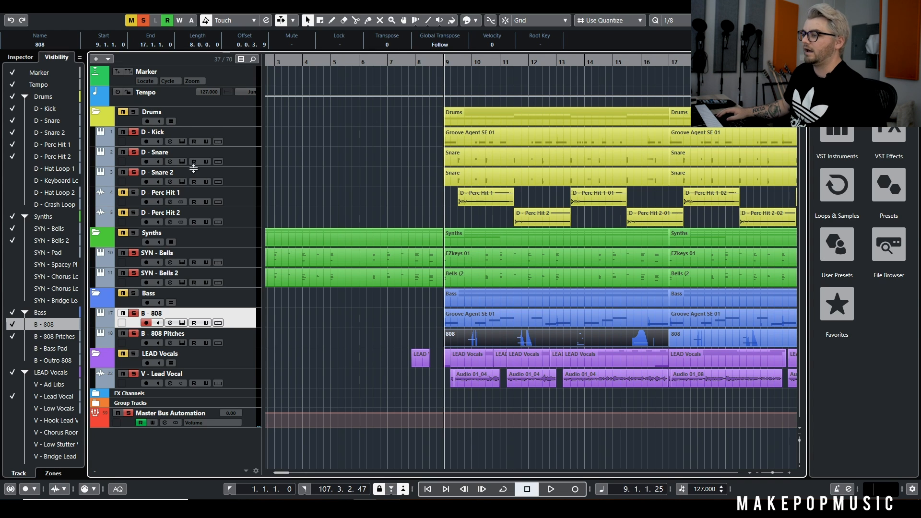
left_click(122, 193)
left_click(123, 212)
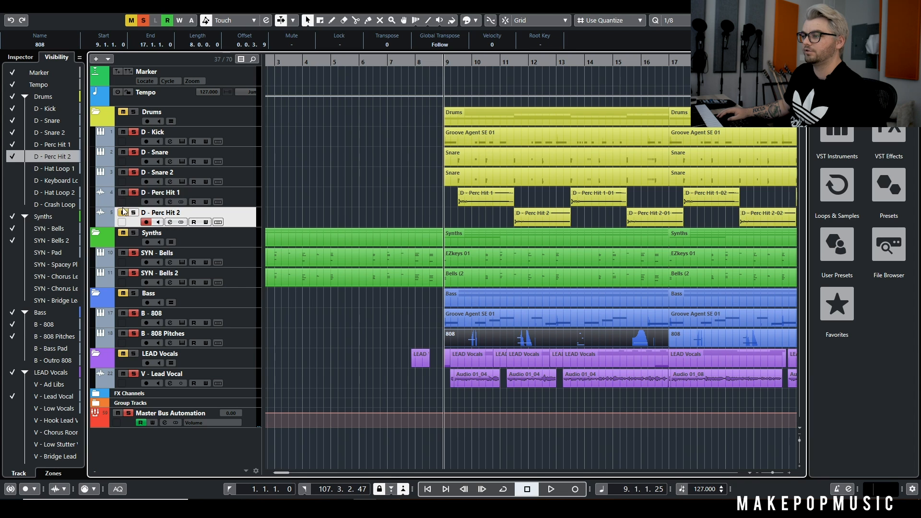
left_click(178, 204)
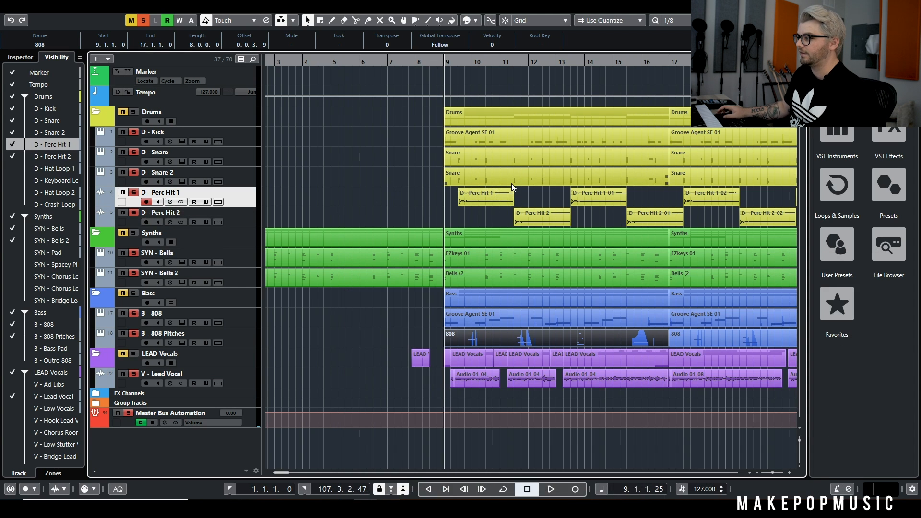
key("space")
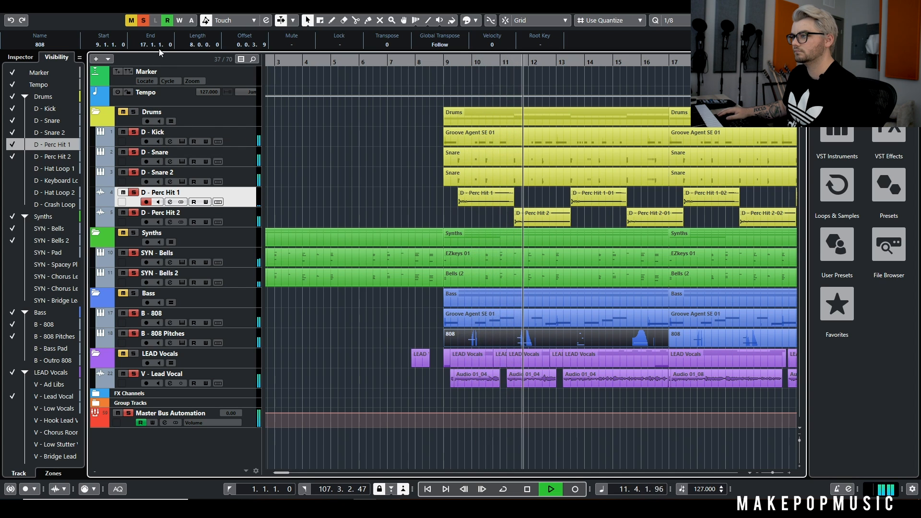
key("space")
Solo only D - Perc Hit 1 and 2 from bar 9, and bring in the kick and both snares during playback
left_click(143, 20)
left_click(133, 192)
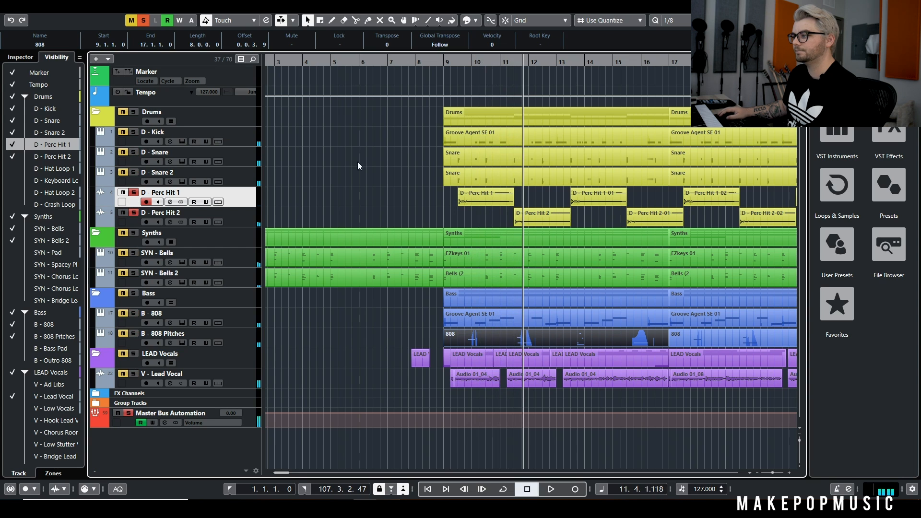
key("space")
left_click(449, 62)
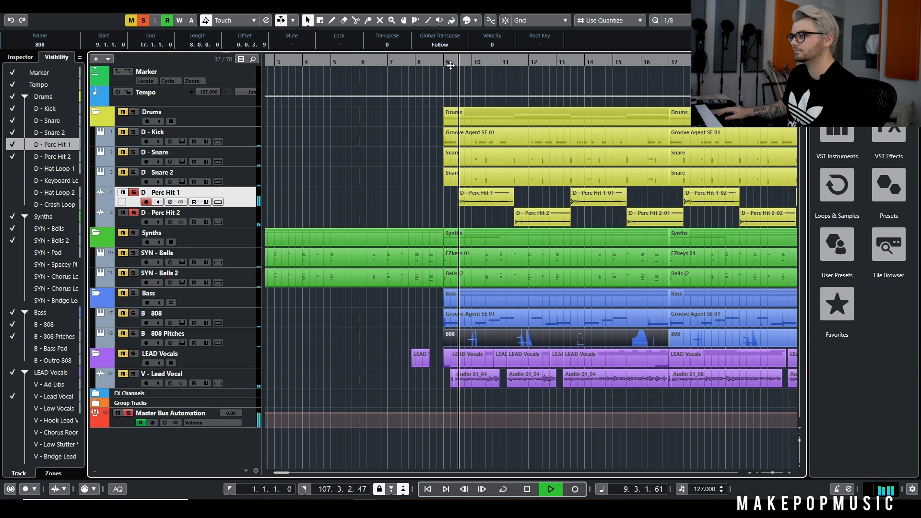
left_click(134, 173)
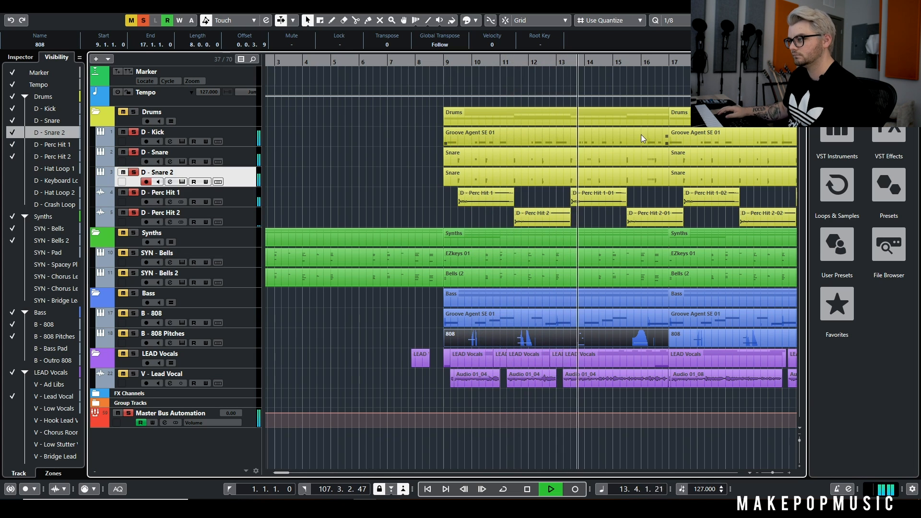
key("space")
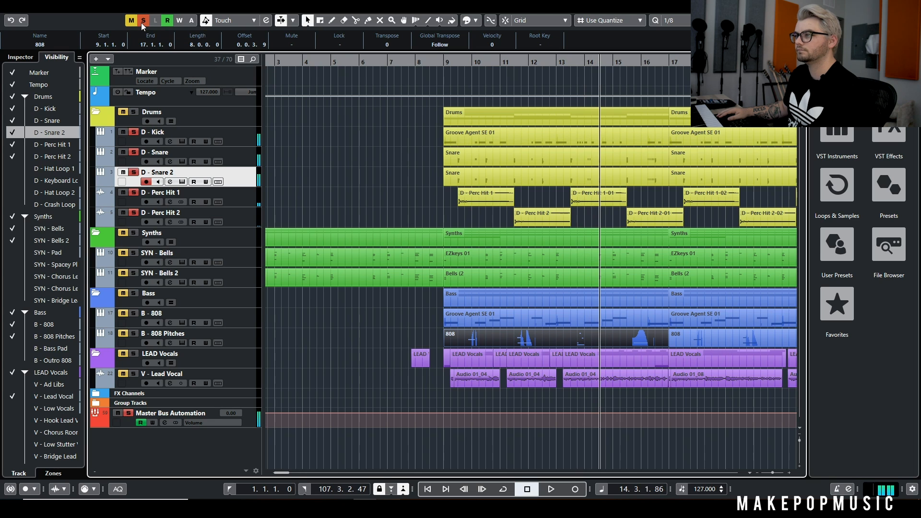
Clear the current solos and solo all the visible drum, bells and 808 tracks
left_click(143, 21)
left_click_drag(134, 132, 135, 158)
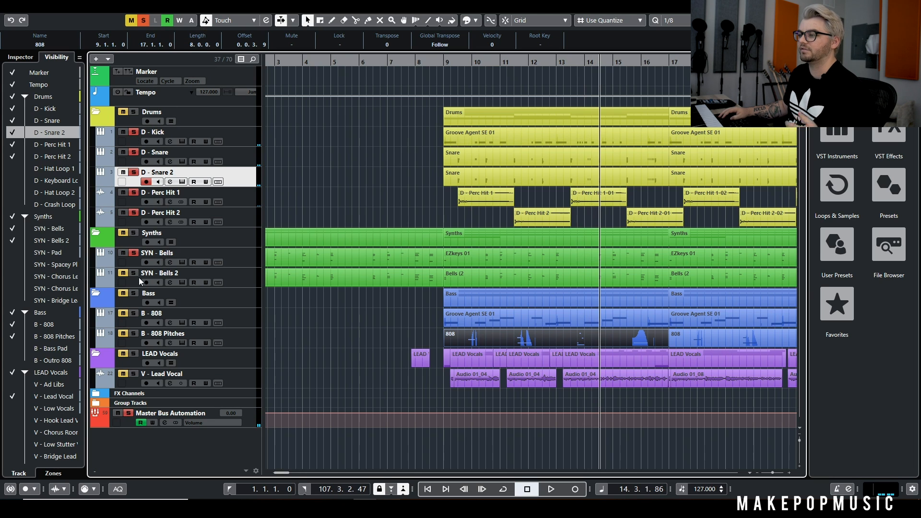
left_click(137, 328)
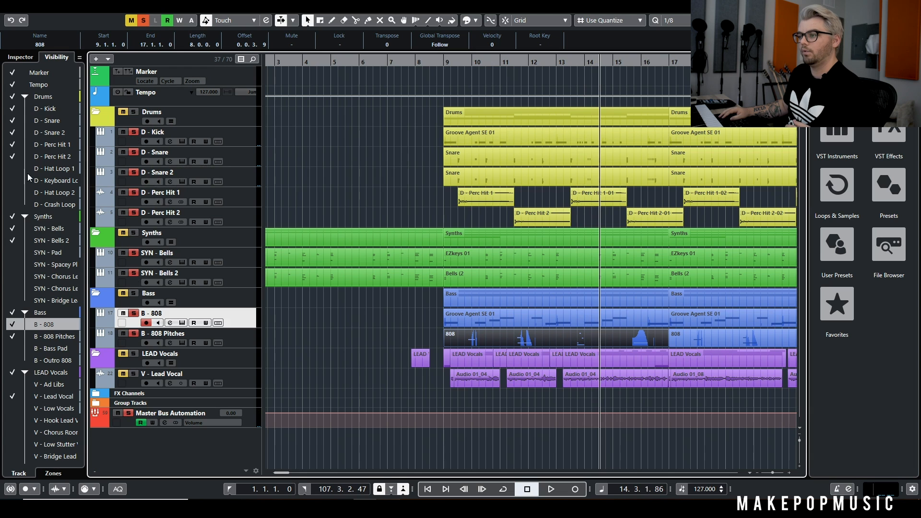
Show the SYN - Pad track and play from bar 9 with the bells and 808 tracks taken out of solo
left_click(13, 255)
key("g")
left_click(388, 61)
key("space")
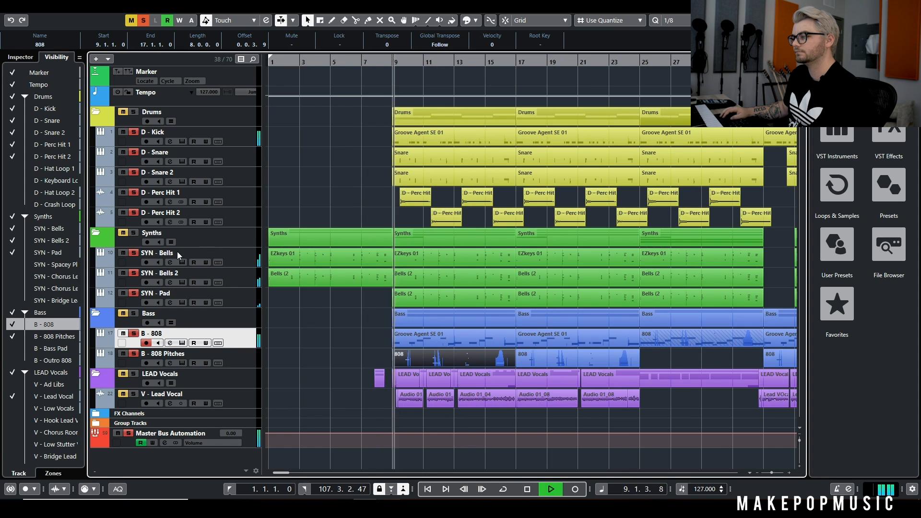
left_click(135, 253)
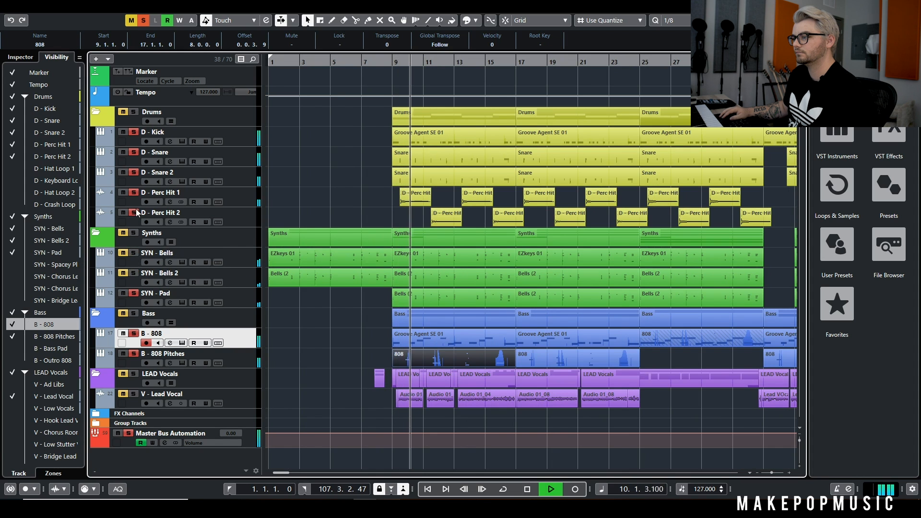
left_click(134, 334)
left_click(134, 354)
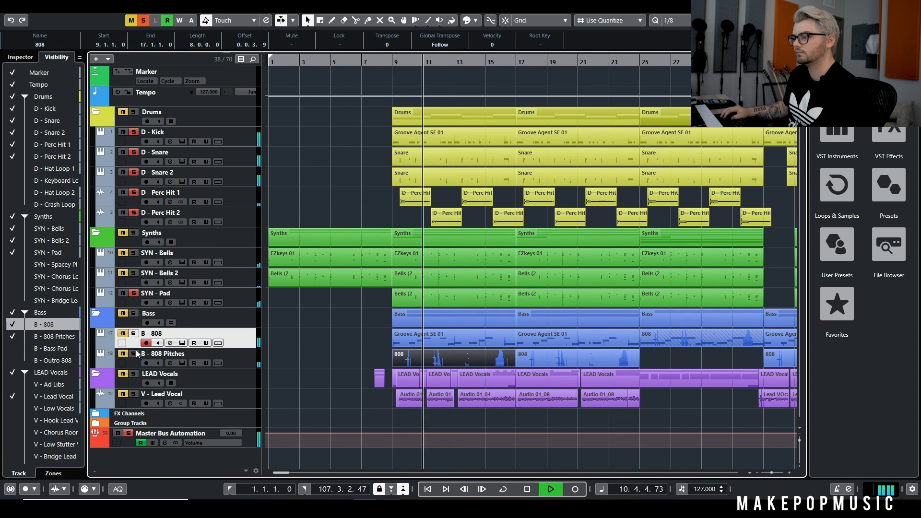
Examine the EZkeys Dream Machine instrument and its Mellow Dream preset on the SYN - Pad track
left_click(182, 302)
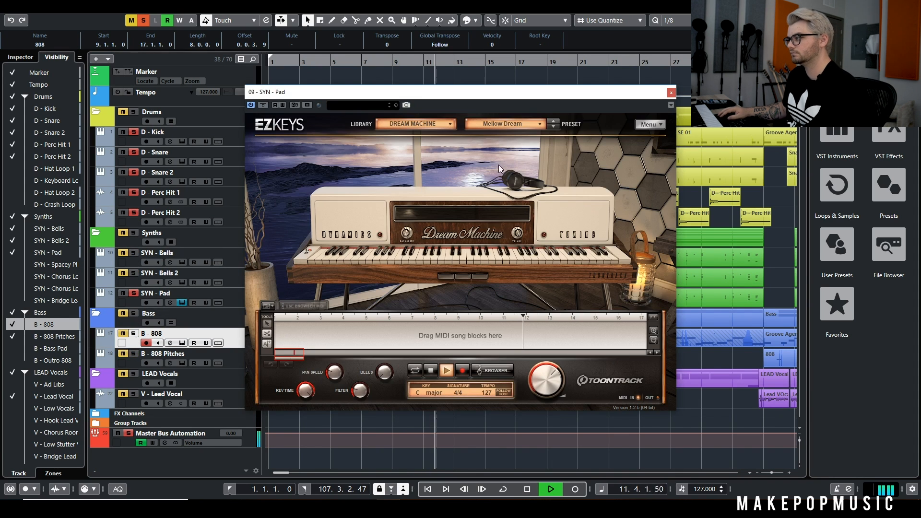
left_click(670, 92)
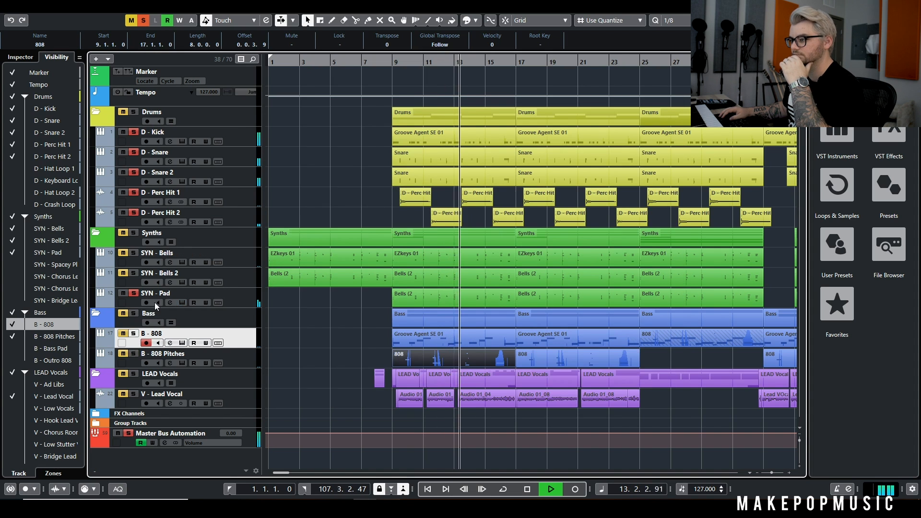
key("space")
left_click(184, 301)
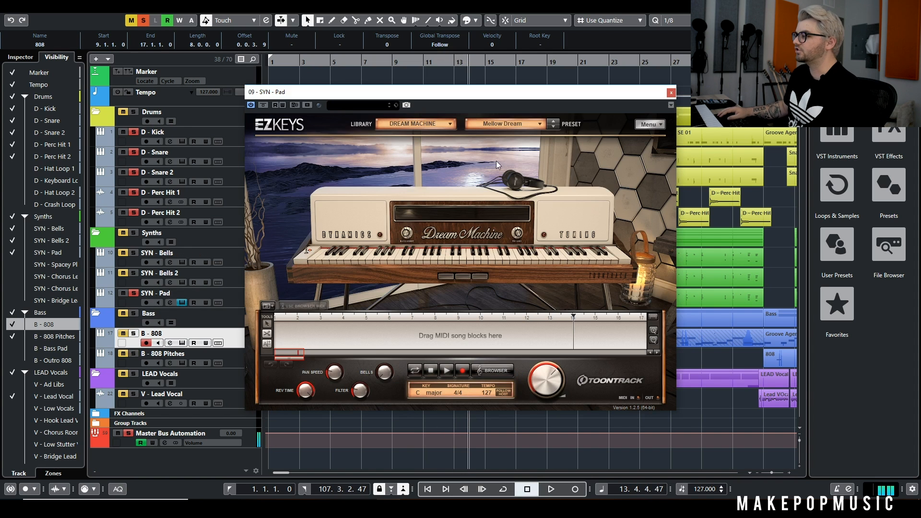
left_click(669, 94)
Examine the H-Delay insert on the SYN - Pad channel during playback
left_click(170, 302)
left_click(393, 312)
key("space")
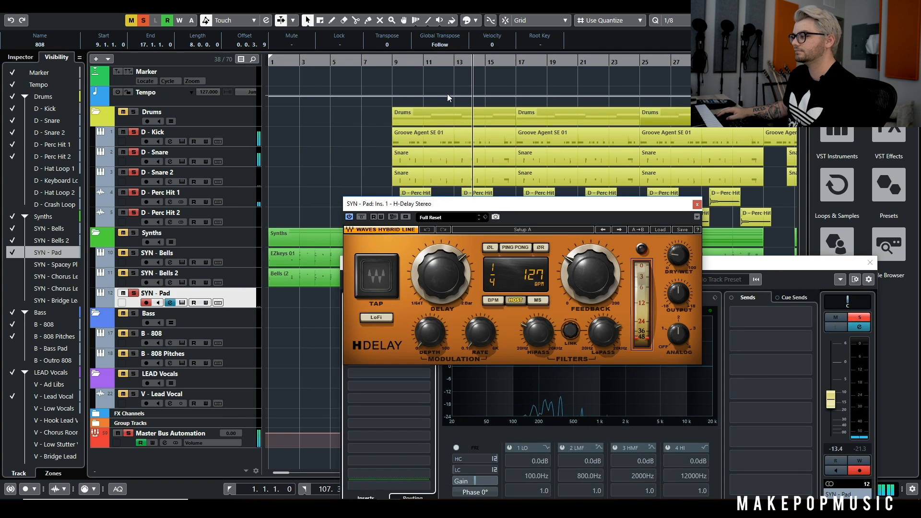
left_click(696, 204)
key("Escape")
Solo the bells, 808 and lead vocal tracks again and play the arrangement from bar 9
left_click(132, 274)
left_click(132, 254)
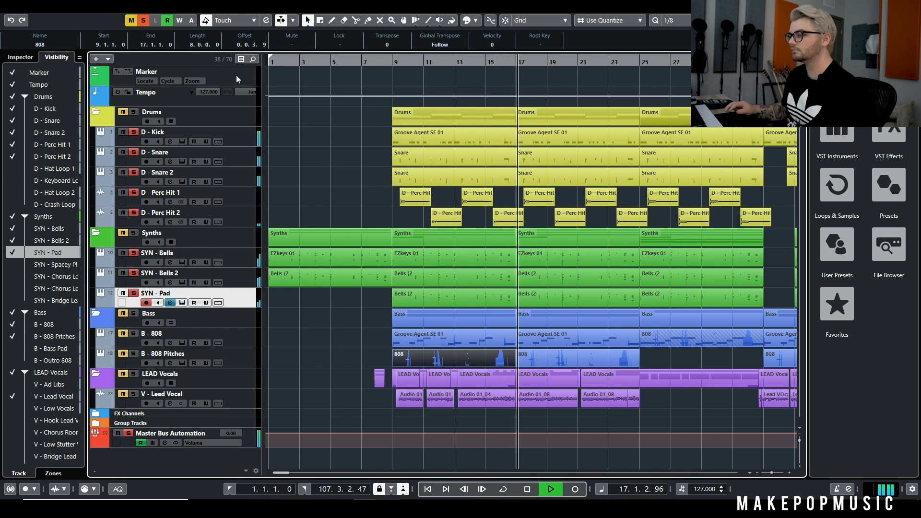
key("space")
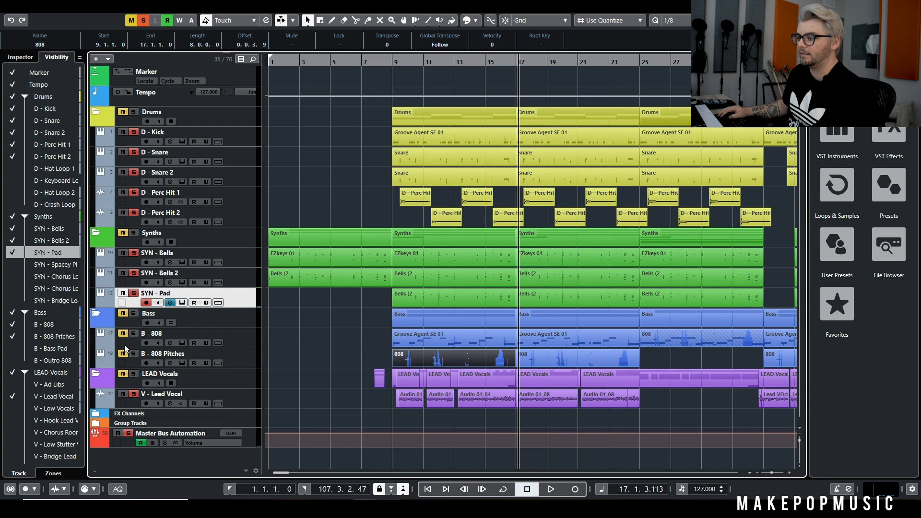
left_click(391, 63)
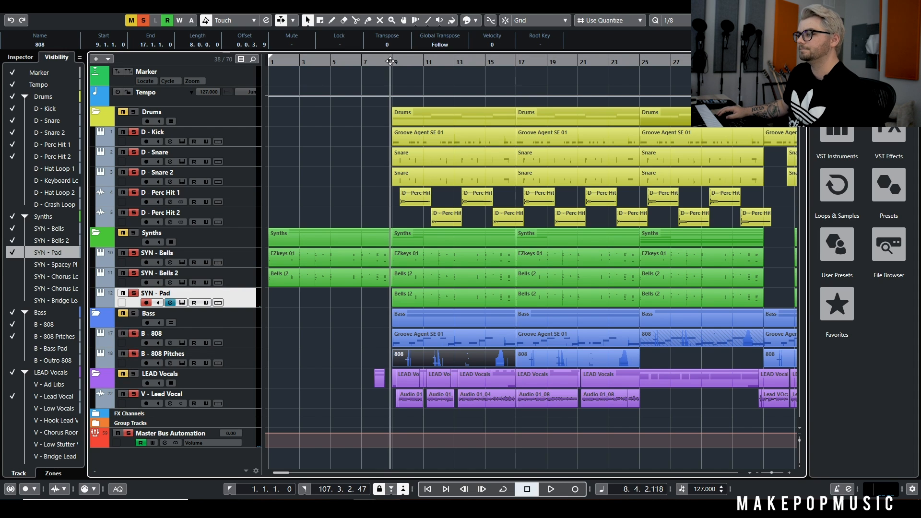
key("space")
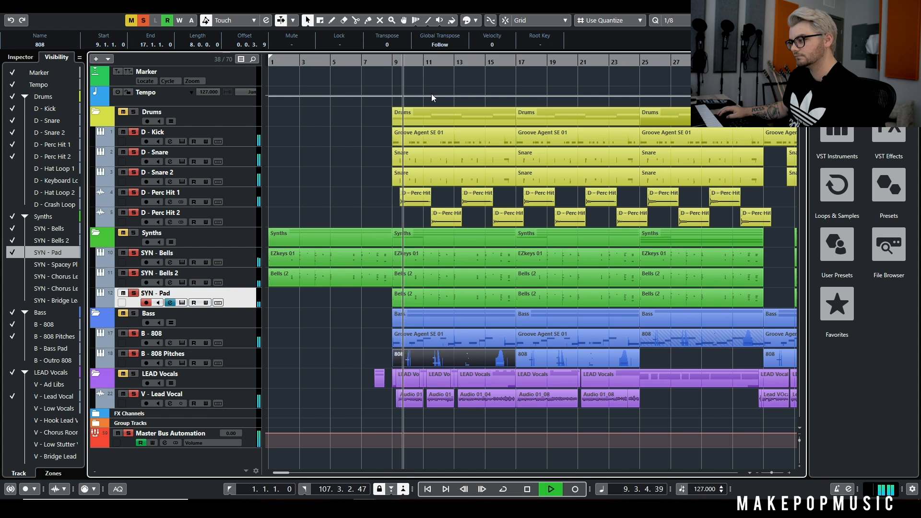
Compare the playback without SYN - Pad and the two percussion hit tracks, and restore their solos
left_click(133, 293)
left_click(134, 212)
left_click(134, 192)
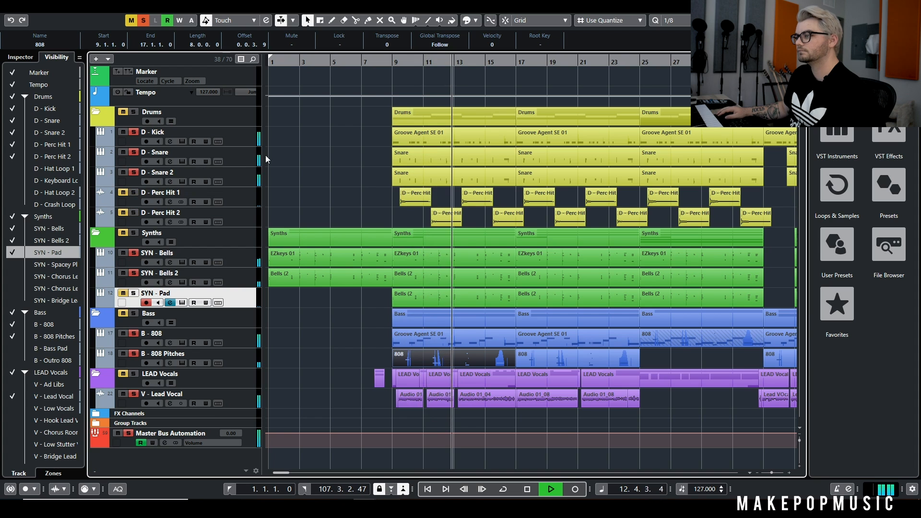
key("space")
left_click(123, 193)
left_click(123, 213)
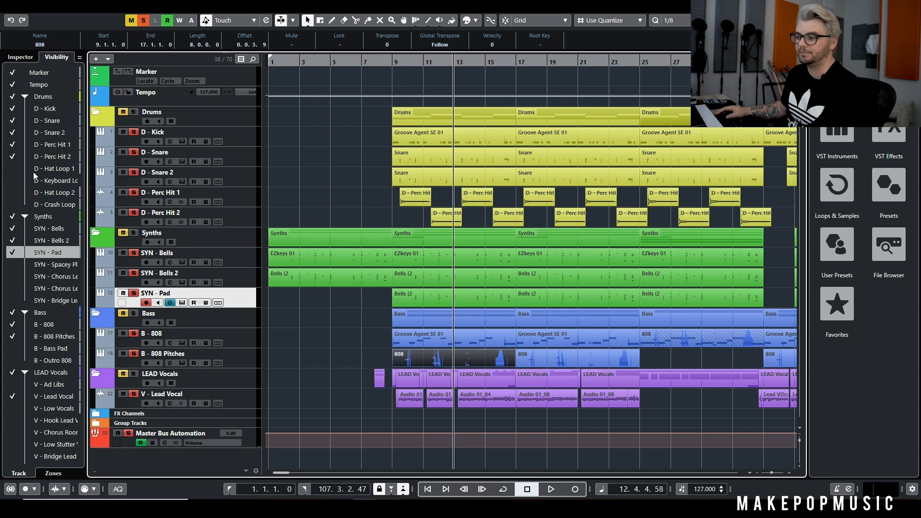
Show the D - Hat Loop 1 track in the Drums folder
scroll(34, 172, "down", 2)
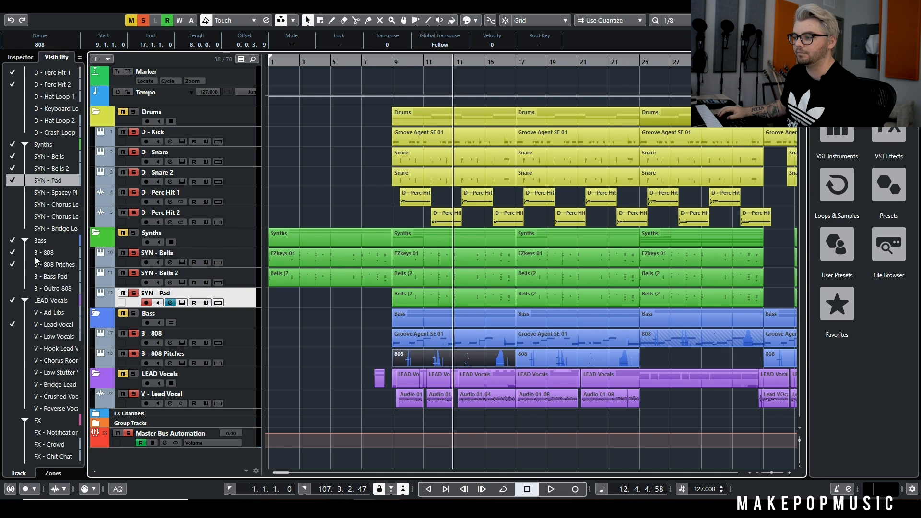
scroll(19, 174, "up", 2)
left_click(10, 169)
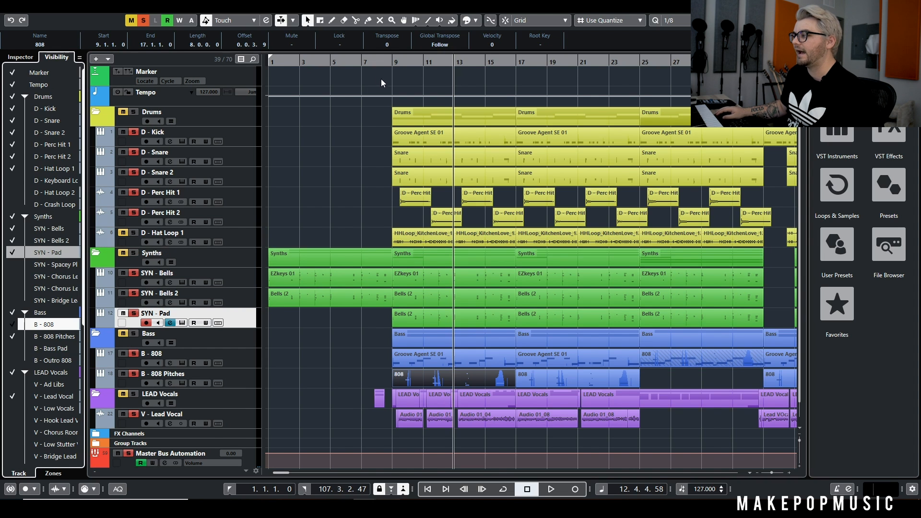
scroll(390, 212, "up", 3, "ctrl")
scroll(416, 235, "down", 3, "ctrl")
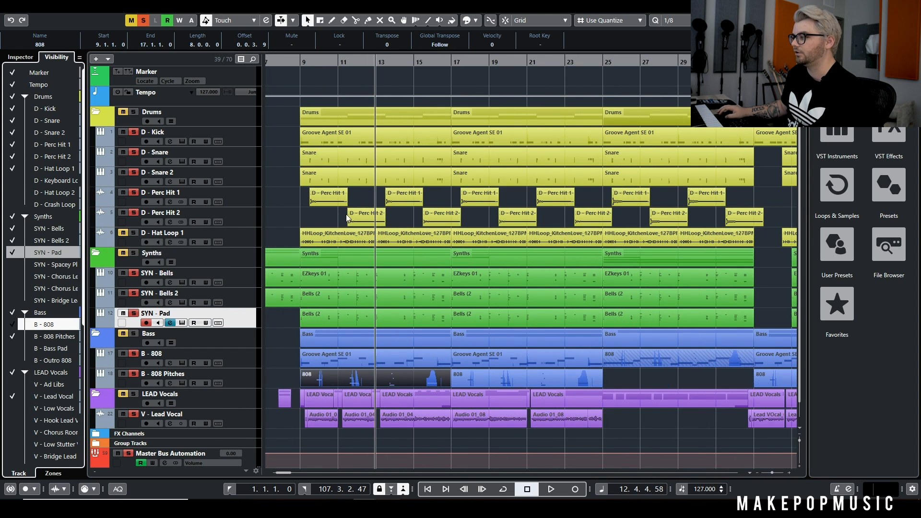
Play the soloed tracks with the hat loop from bar 9 to bar 17 while examining the loop's arrangement
left_click(299, 62)
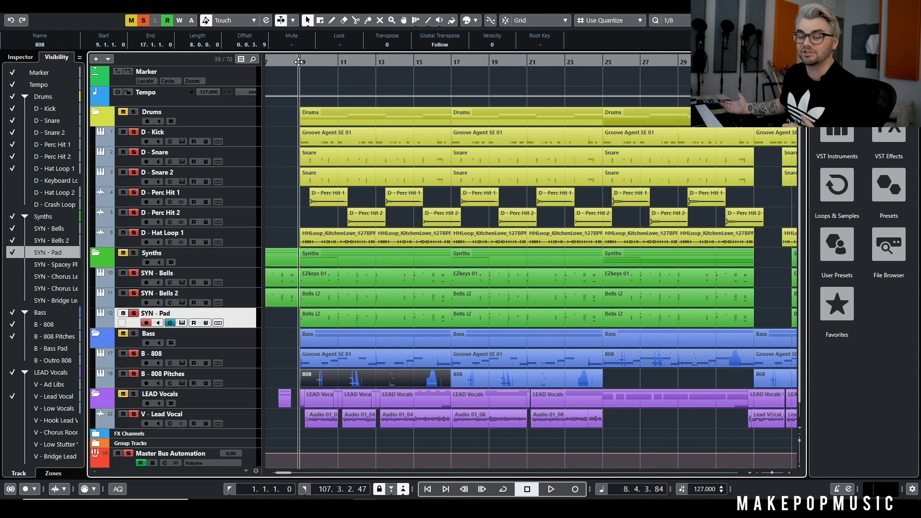
key("space")
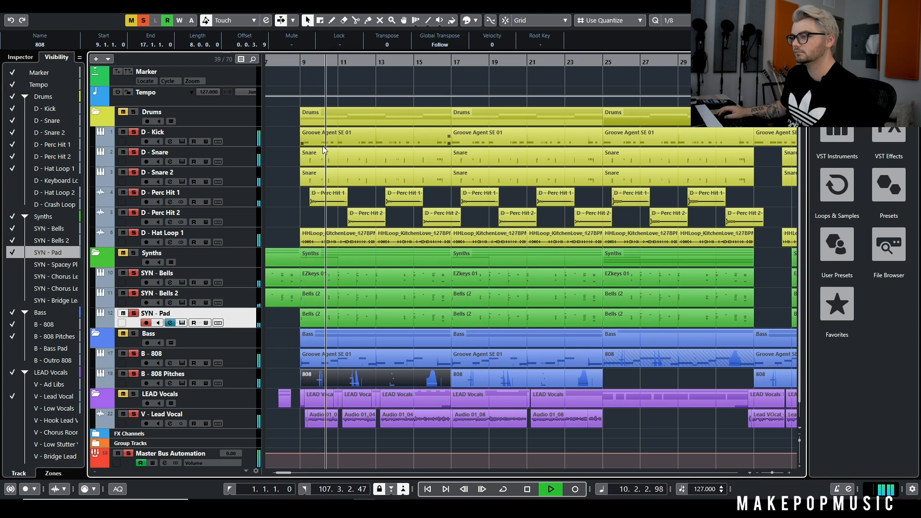
scroll(283, 135, "down", 2)
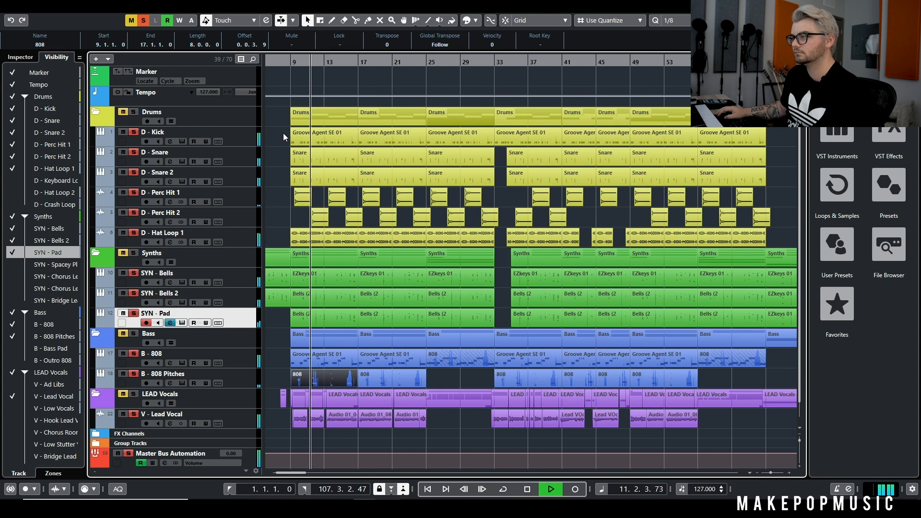
left_click(13, 181)
left_click(13, 181)
scroll(331, 149, "down", 1)
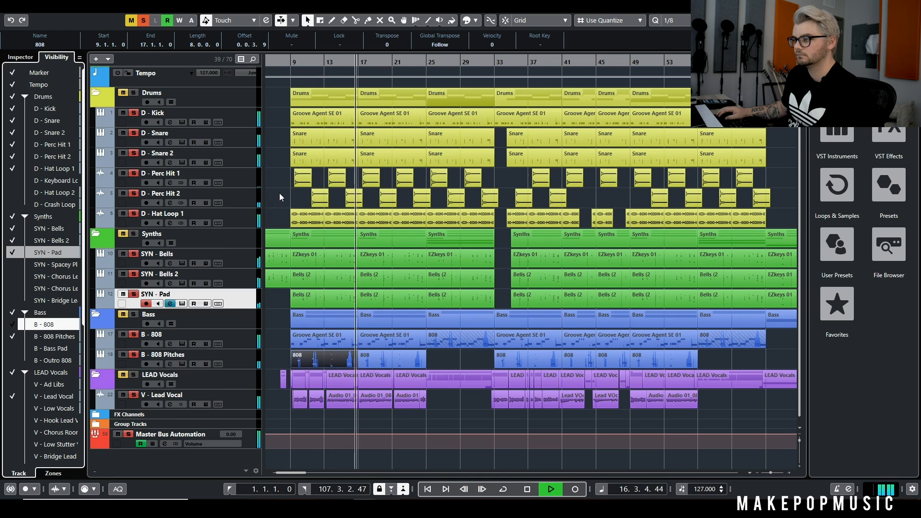
key("space")
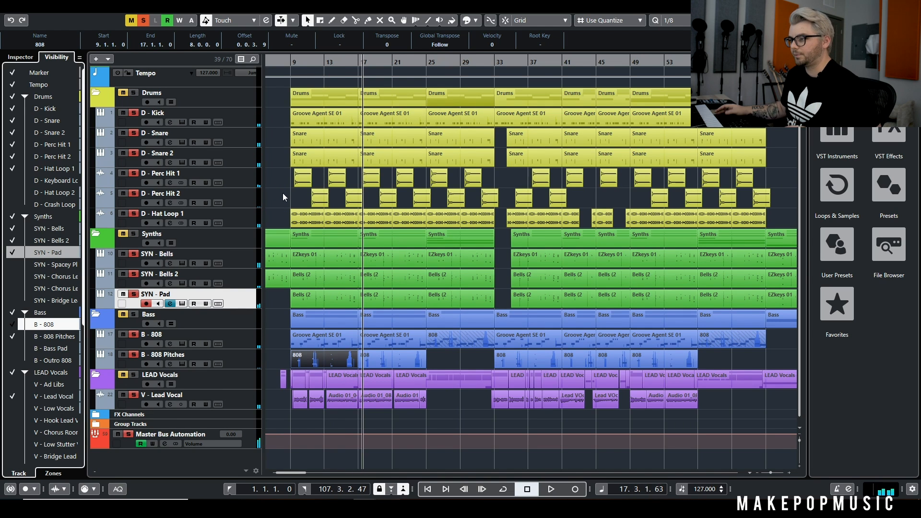
Show and solo the SYN - Spacey Pluck track, and place the playback position just before bar 9
scroll(287, 207, "down", 3)
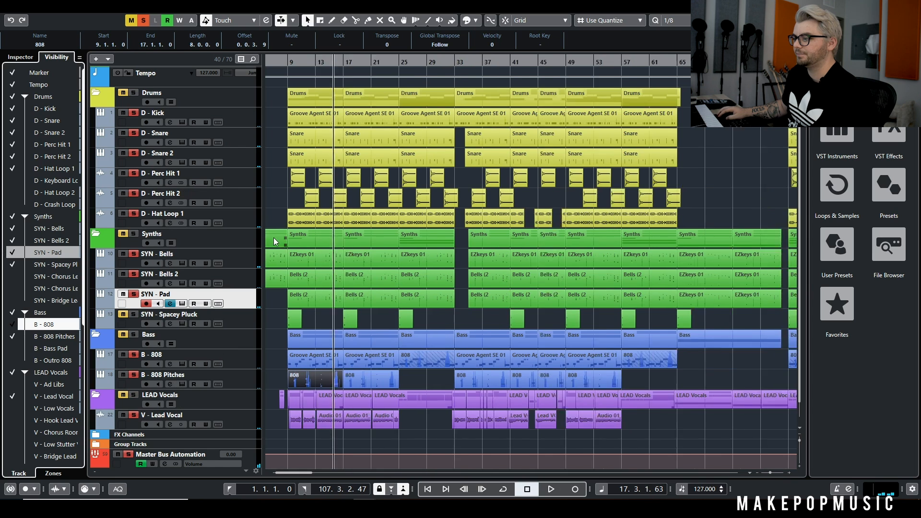
left_click(119, 315)
scroll(283, 283, "left", 3)
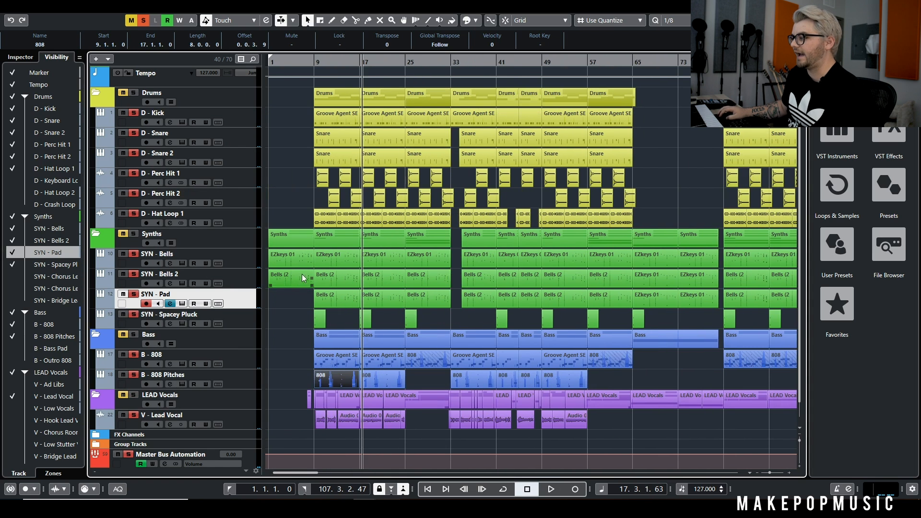
scroll(344, 252, "up", 6)
scroll(347, 230, "left", 5)
left_click(421, 64)
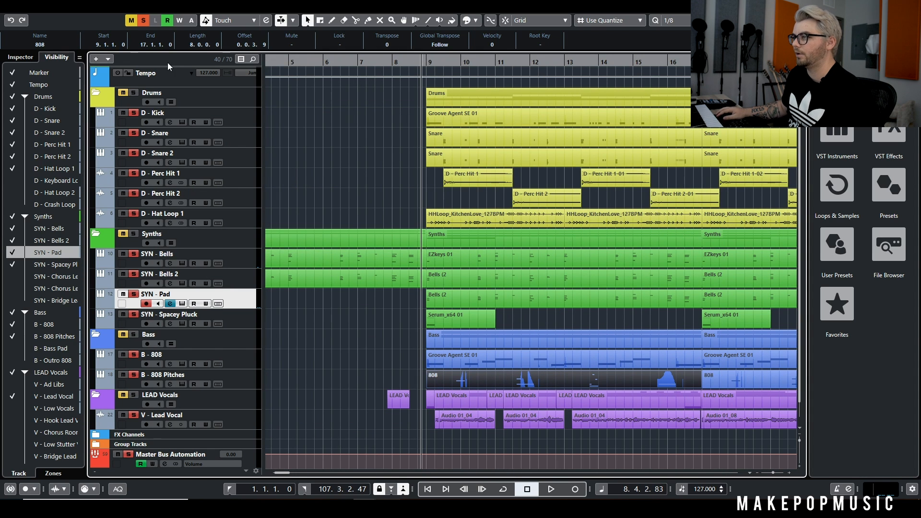
Play SYN - Spacey Pluck alone from just before bar 9, and view its Serum instrument settings
left_click(130, 20)
left_click(134, 315)
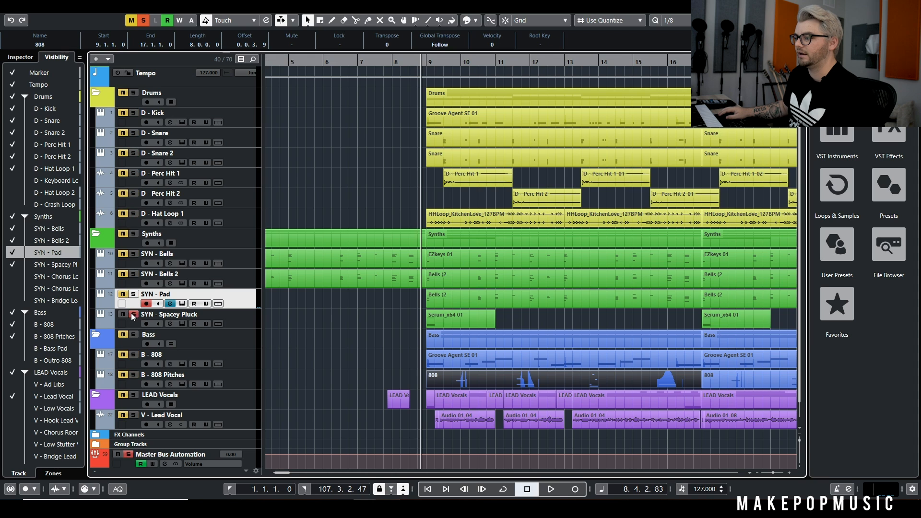
key("space")
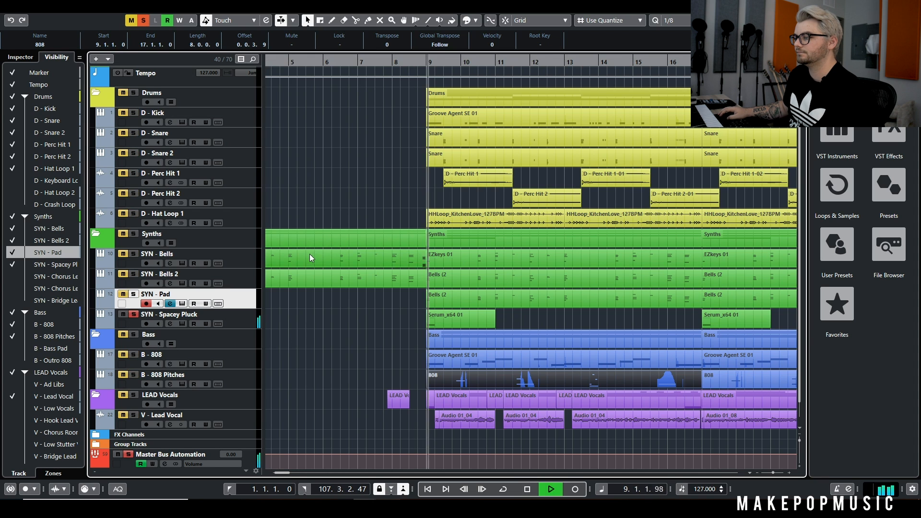
left_click(182, 324)
key("space")
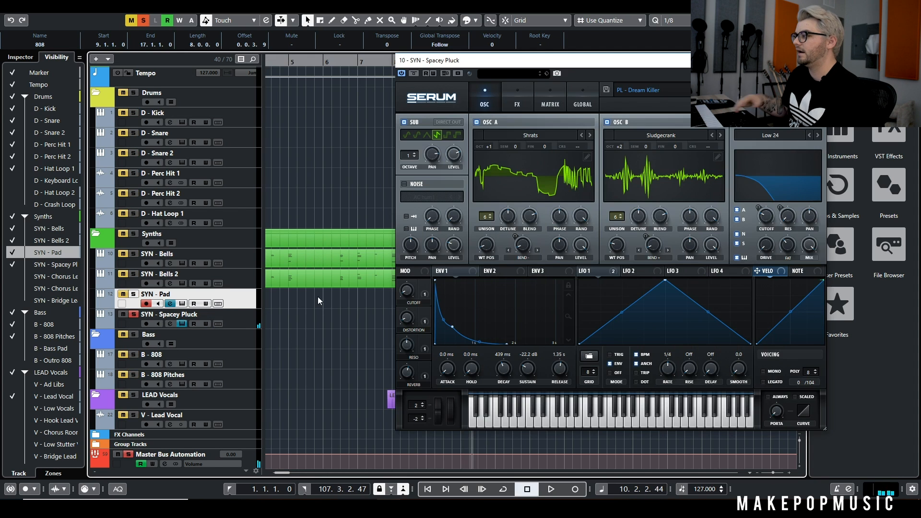
left_click(815, 61)
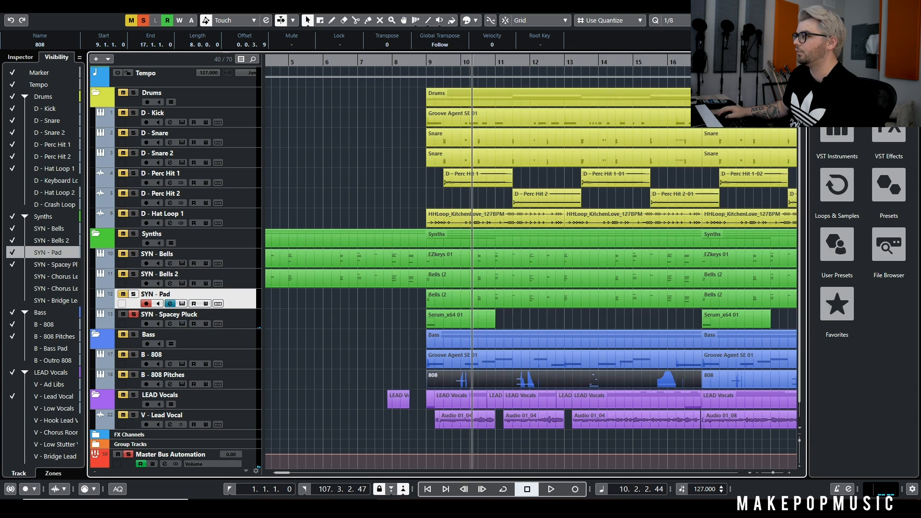
Replay the pluck alone from bar 9, and restore the solos on the other synth, drum, bass and lead vocal tracks
left_click(426, 68)
key("space")
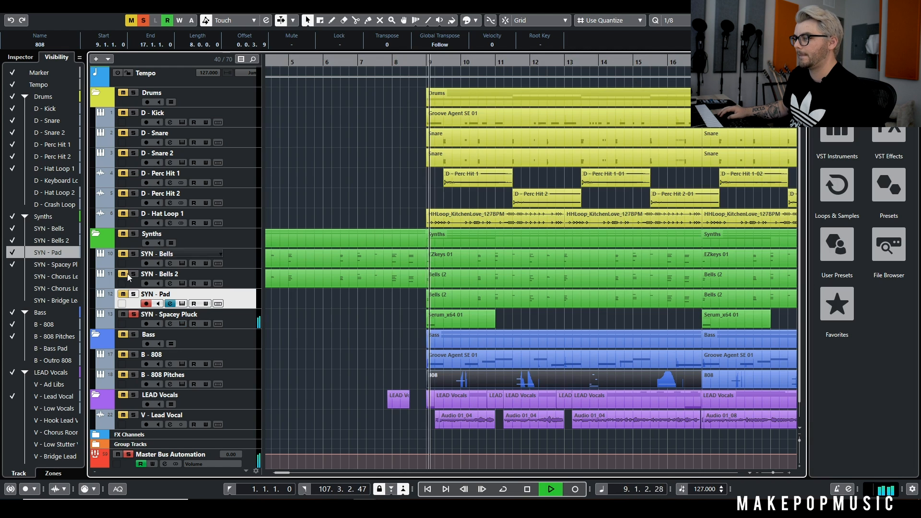
left_click(132, 259)
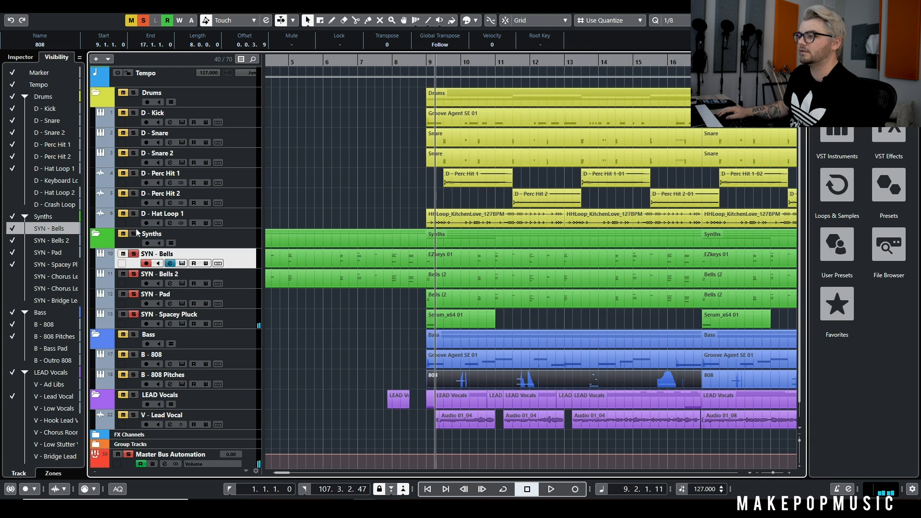
left_click(134, 172)
left_click(134, 154)
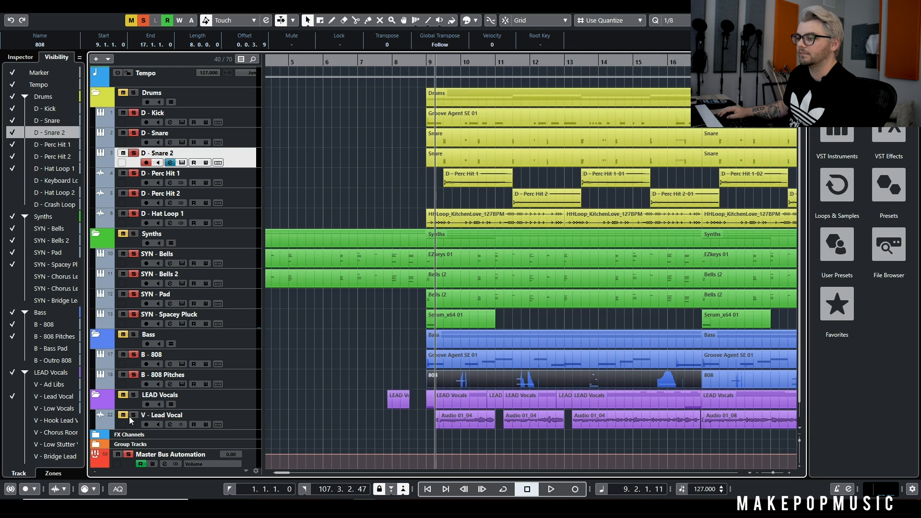
Play all the soloed tracks together from bar 7 to bar 13 while examining the overall arrangement
scroll(366, 308, "down", 2, "ctrl")
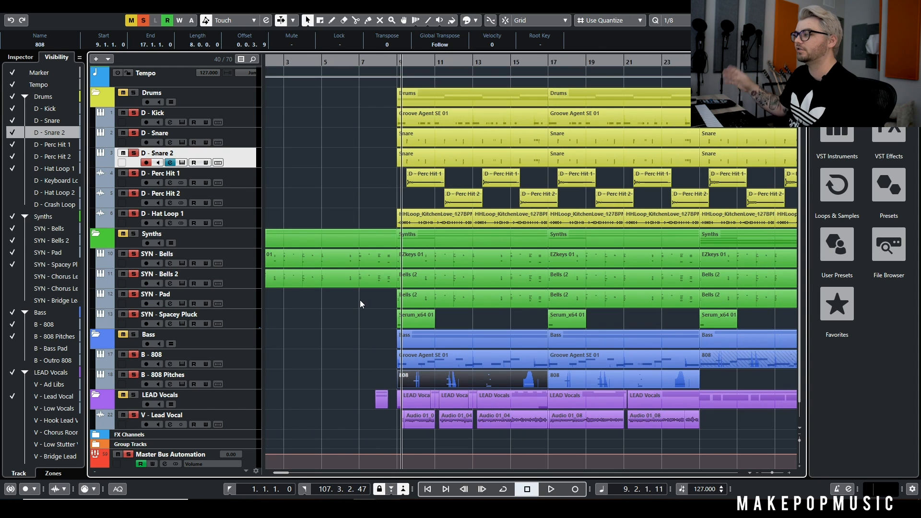
scroll(317, 278, "down", 3, "ctrl")
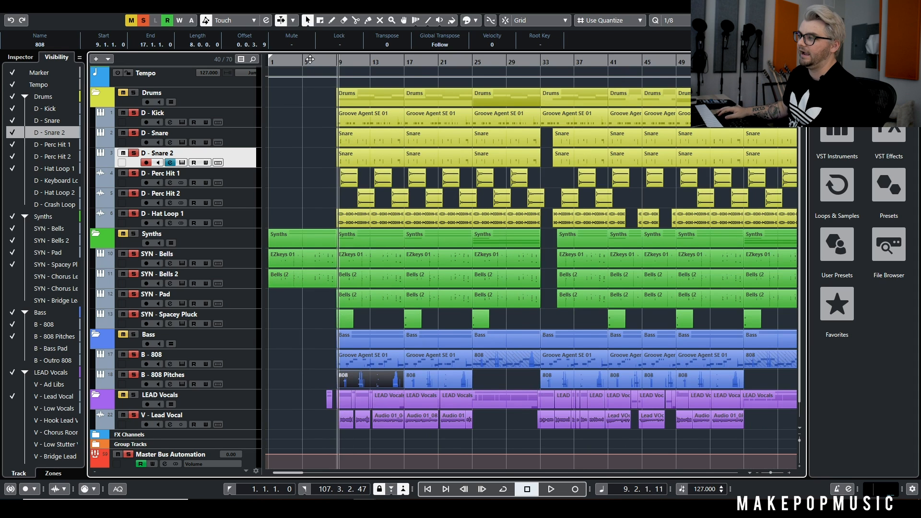
left_click(326, 63)
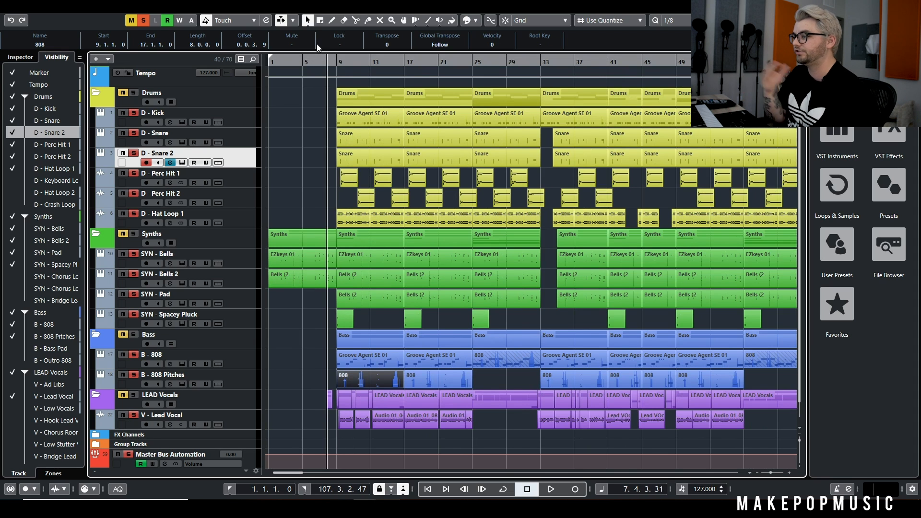
key("space")
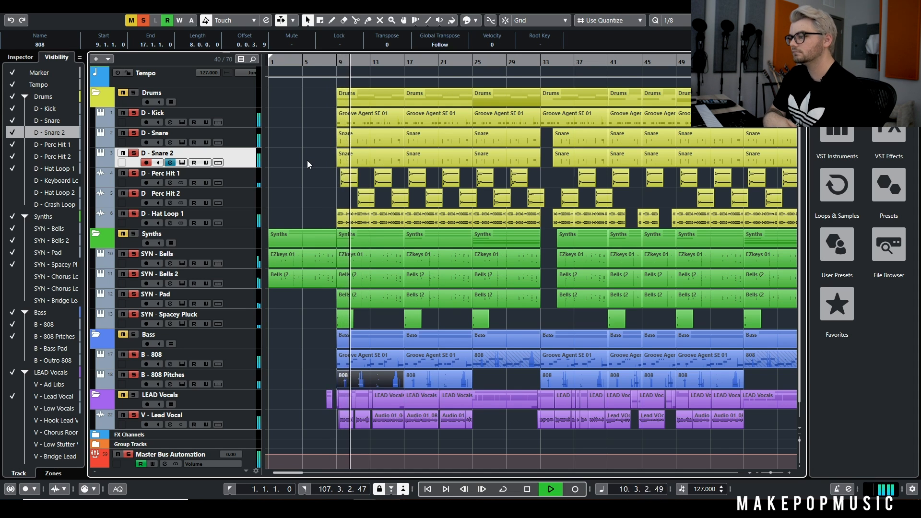
scroll(307, 160, "down", 1)
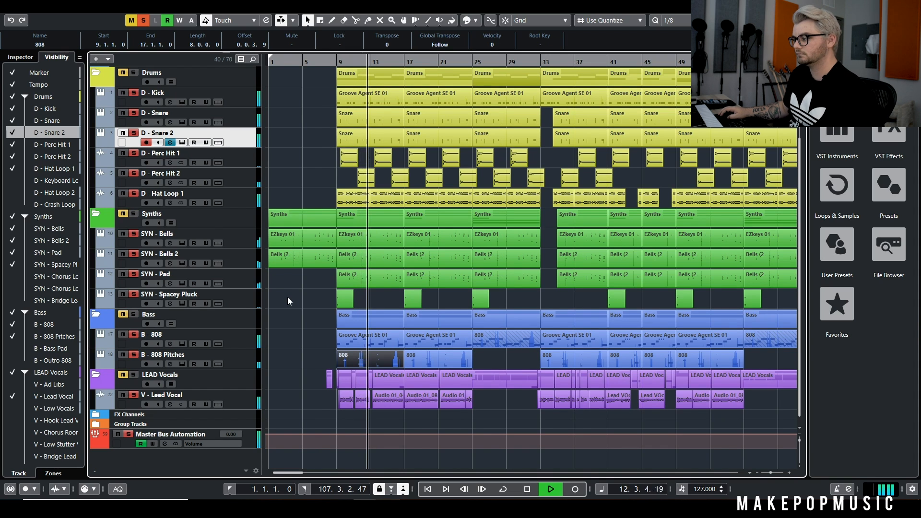
key("space")
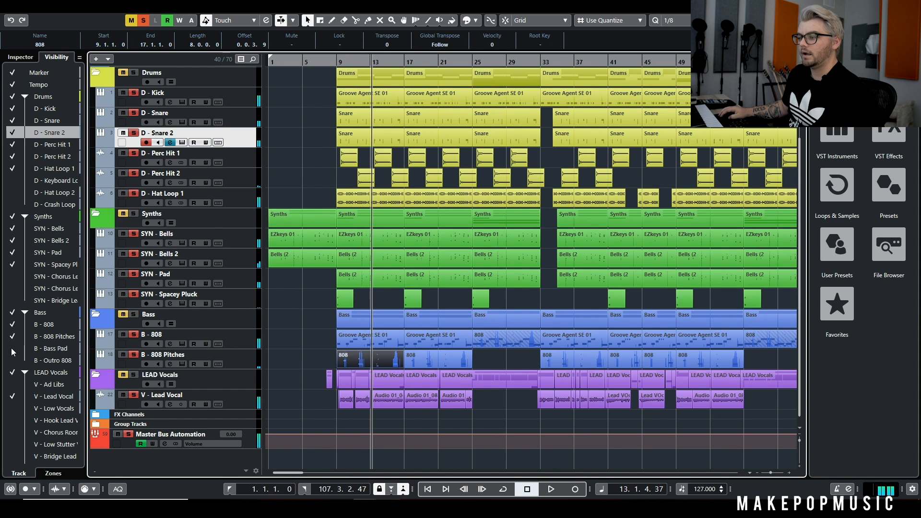
Show the V - Low Vocals and V - Reverse Vocal tracks and add them to the solos
scroll(42, 375, "down", 4)
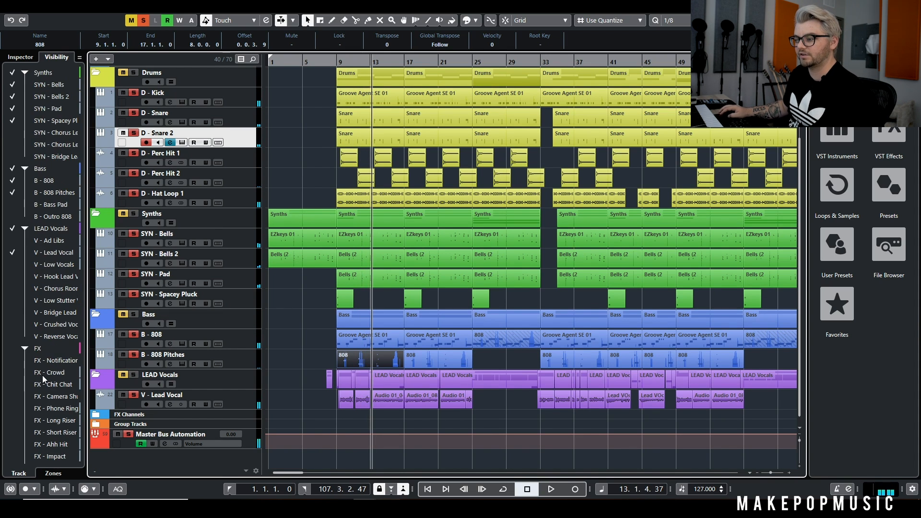
left_click(11, 269)
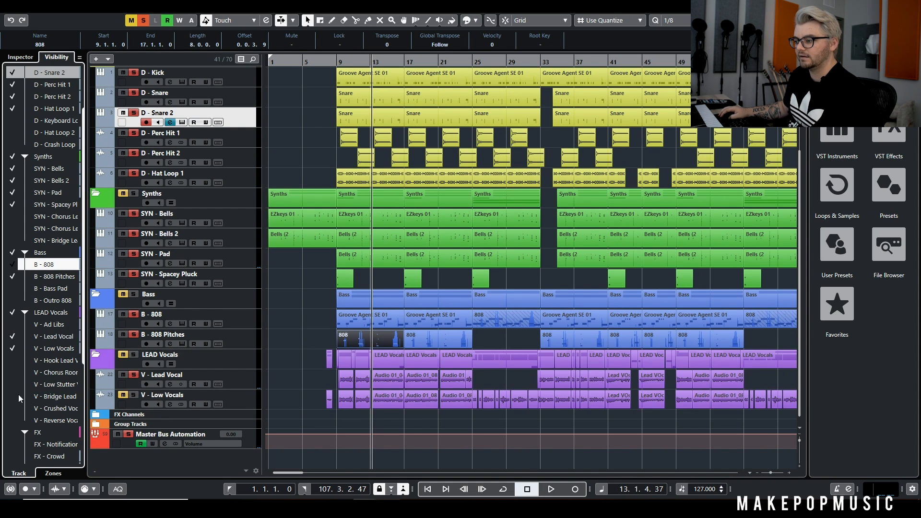
left_click(17, 420)
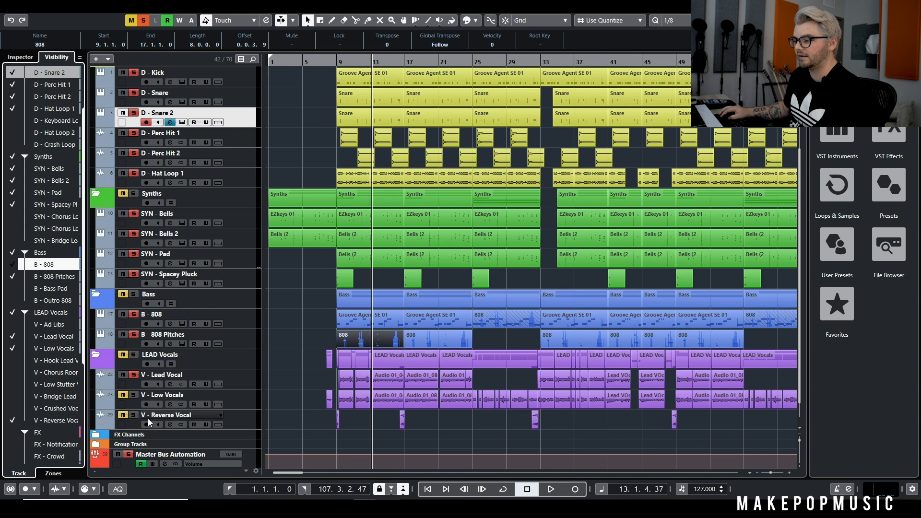
left_click(124, 419)
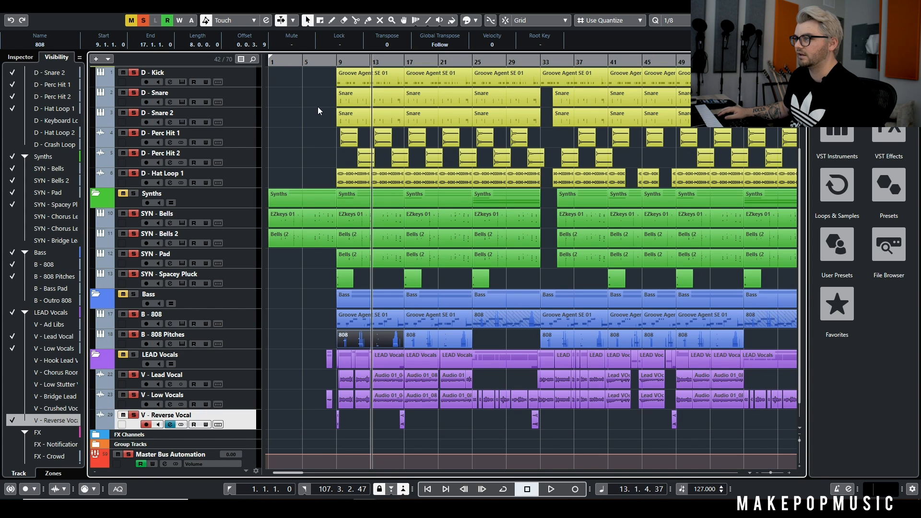
Play the soloed tracks with the low and reverse vocals from before bar 9 to bar 11
left_click(319, 63)
key("space")
scroll(330, 276, "up", 4)
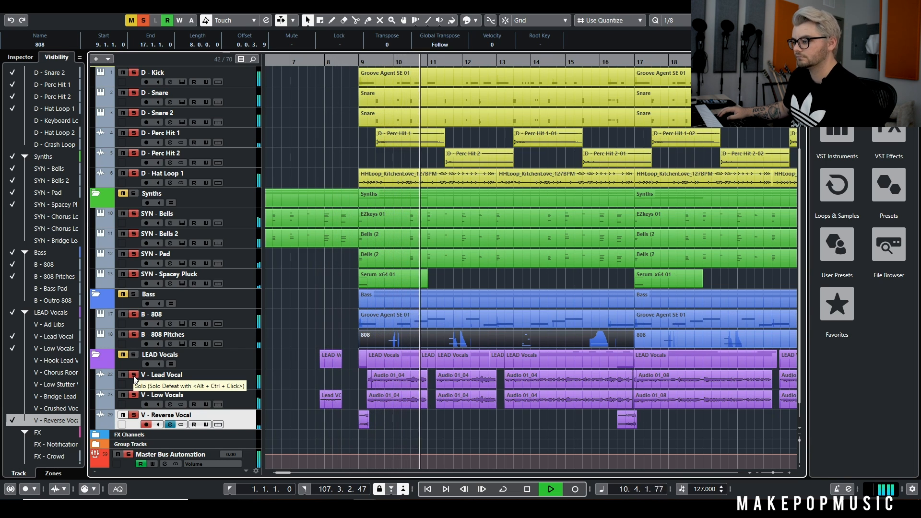
key("space")
Solo only V - Low Vocals and examine the Auto-Tune Pro and Doubler4 Stereo inserts on its channel
left_click(143, 23)
left_click(135, 396)
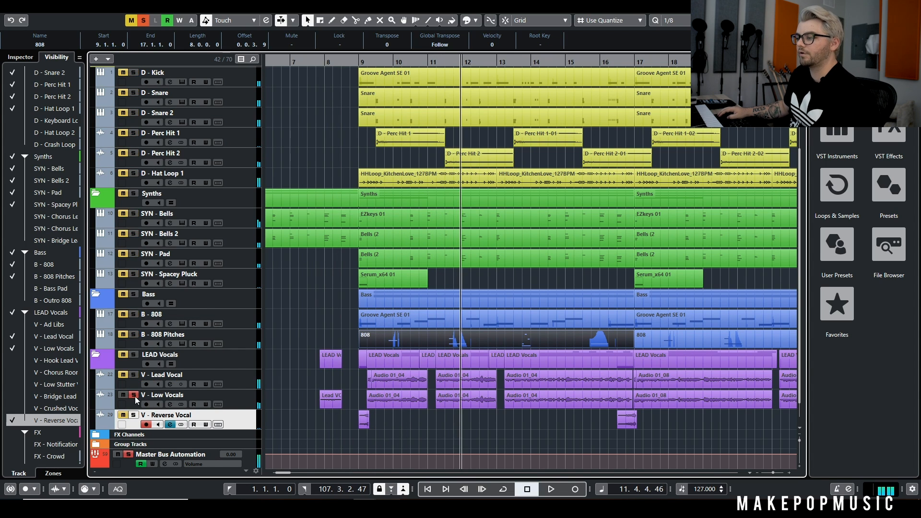
left_click(169, 402)
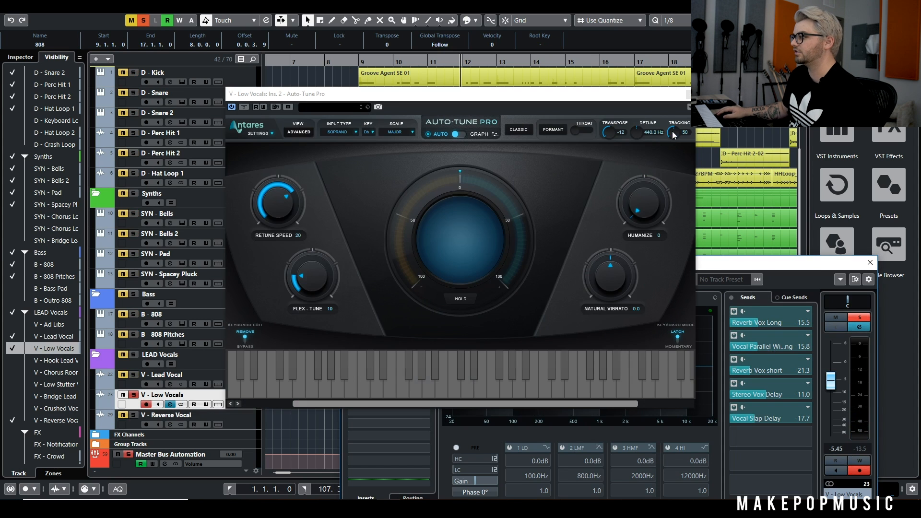
left_click(687, 94)
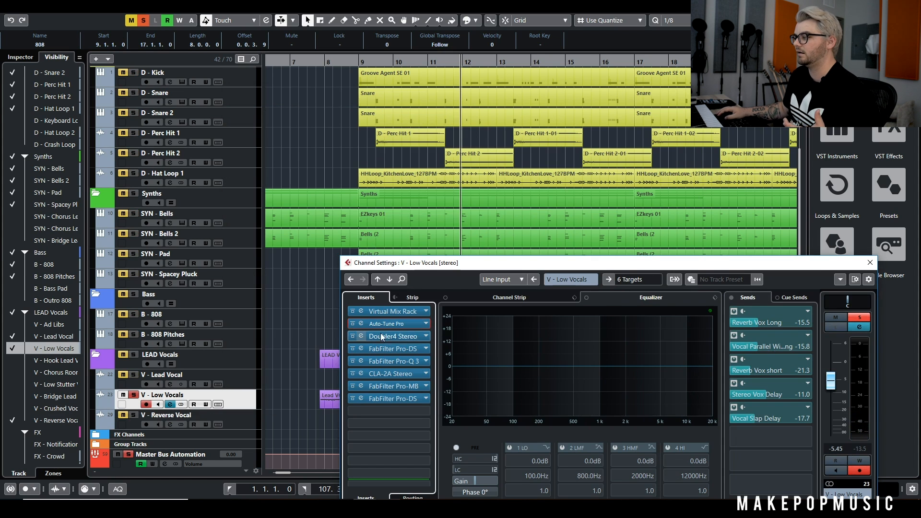
left_click(395, 335)
left_click(759, 190)
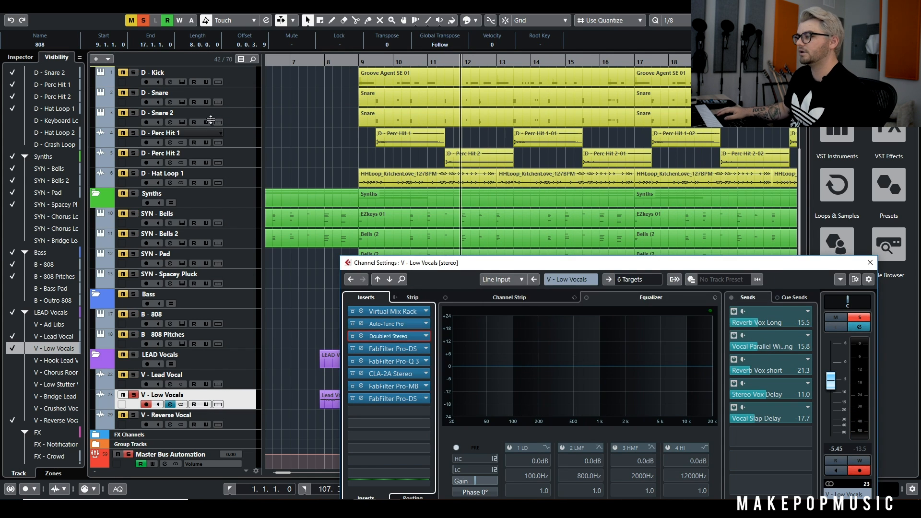
Play V - Low Vocals from bar 9 to bar 17, adding V - Lead Vocal and then the full mix by clearing all solos
left_click(358, 61)
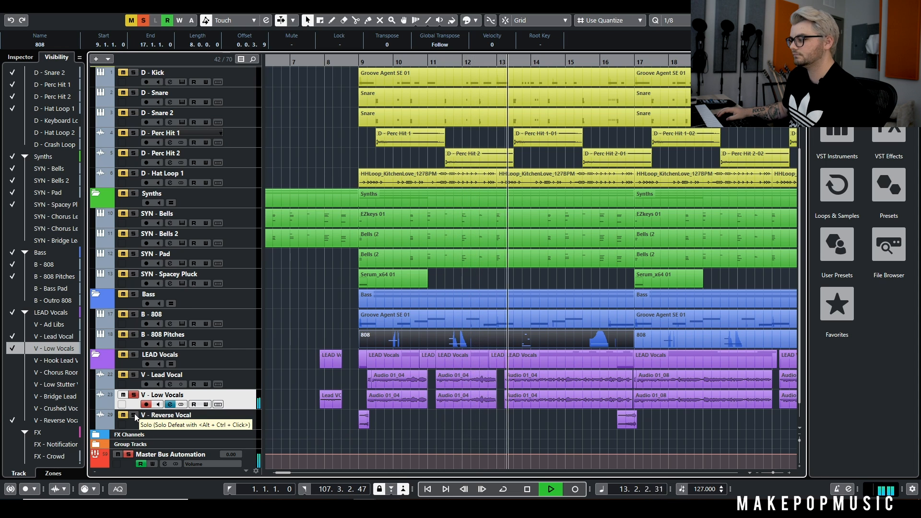
left_click(136, 373)
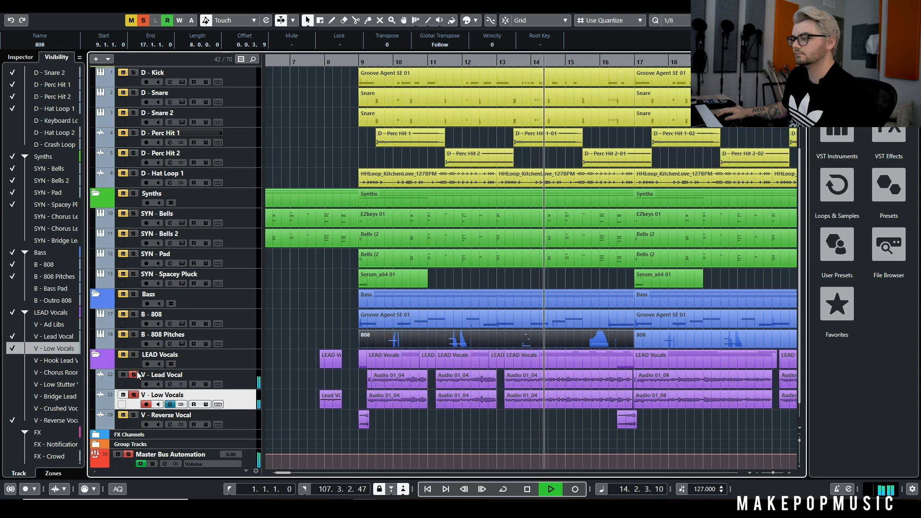
left_click(134, 395)
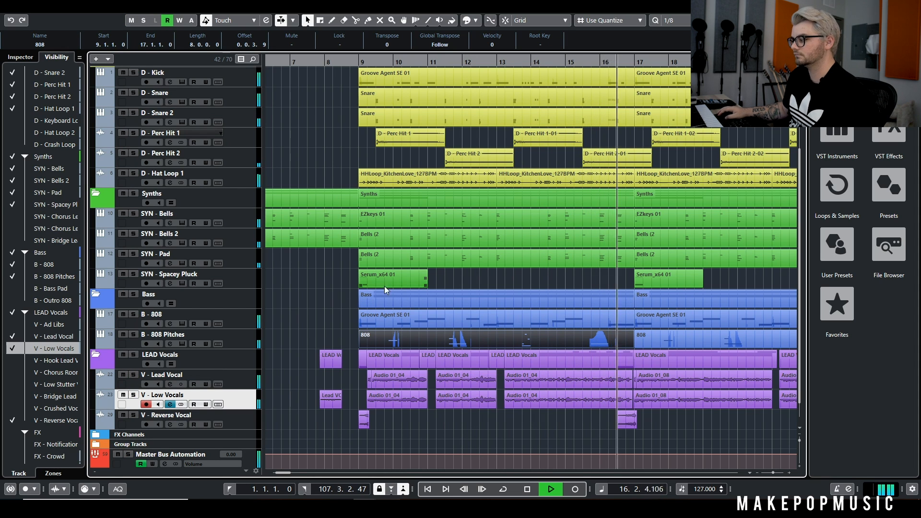
key("space")
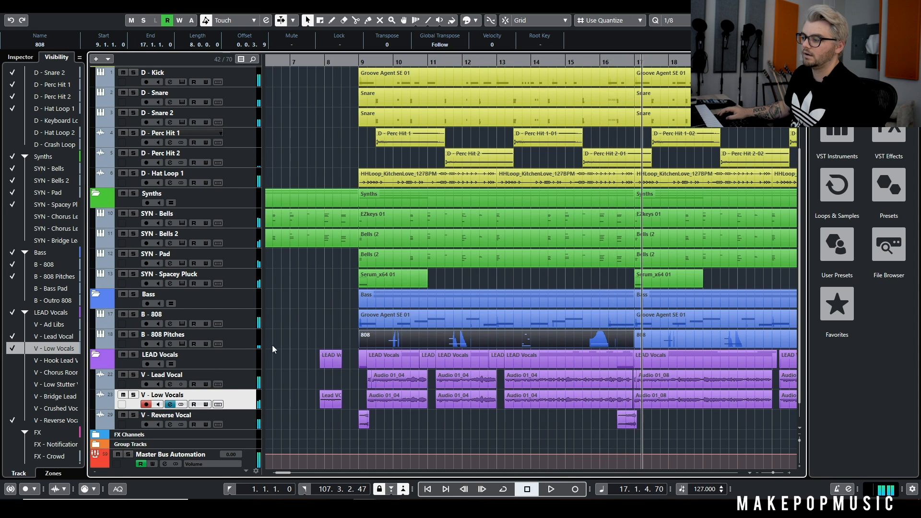
Isolate V - Reverse Vocal to examine where its clips sit in the arrangement, and remove its solo
scroll(333, 340, "down", 1)
left_click(136, 397)
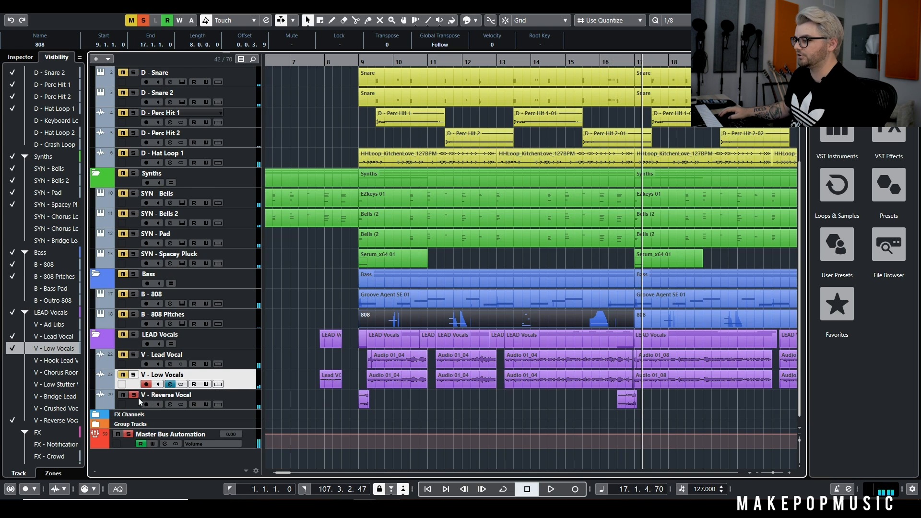
scroll(378, 364, "up", 8)
scroll(344, 363, "down", 7)
scroll(344, 362, "down", 3)
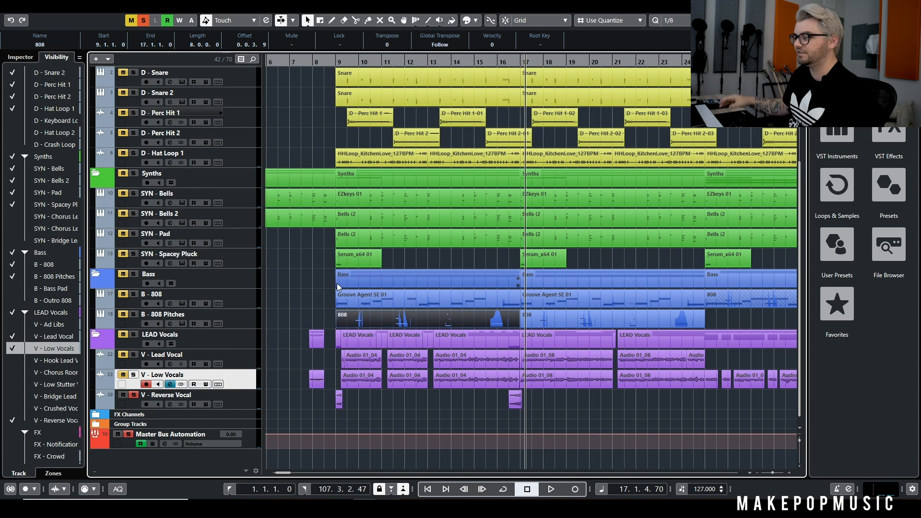
left_click(133, 396)
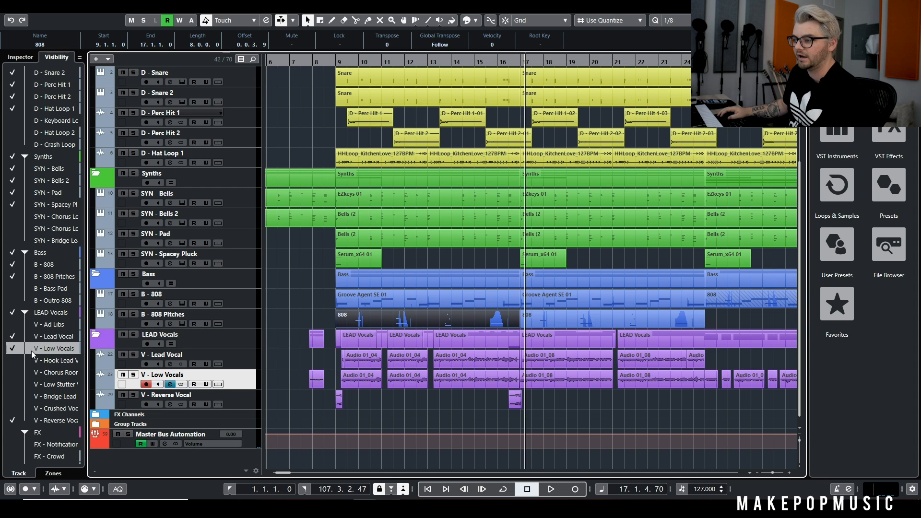
Show the V - Ad Libs track and start playing the full mix from bar 7
left_click(12, 325)
scroll(299, 340, "down", 1)
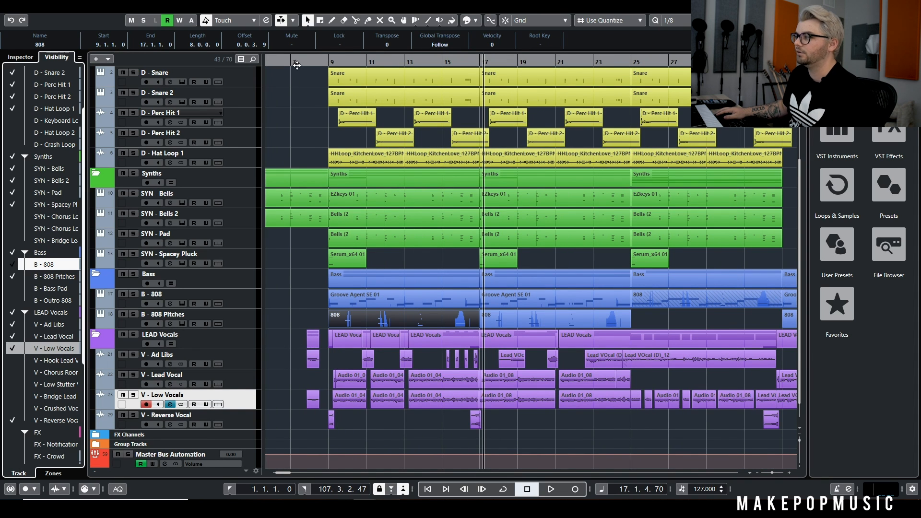
left_click(297, 65)
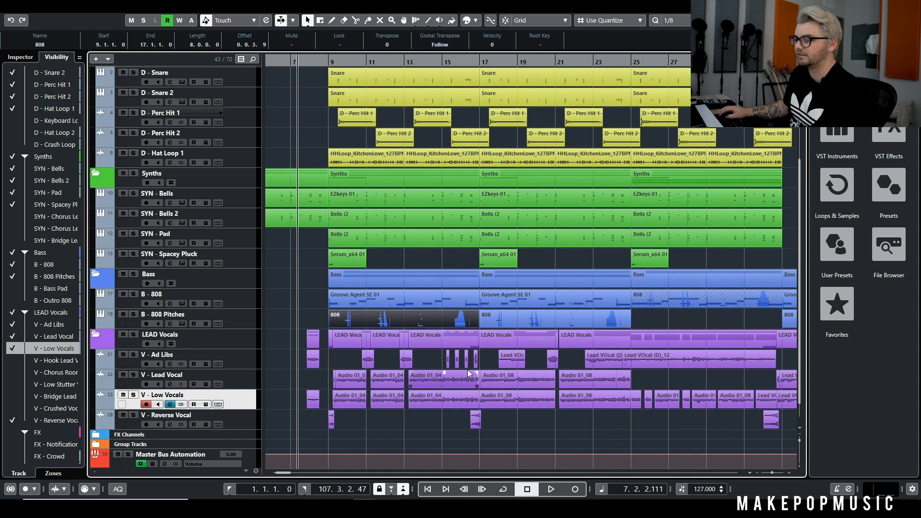
key("space")
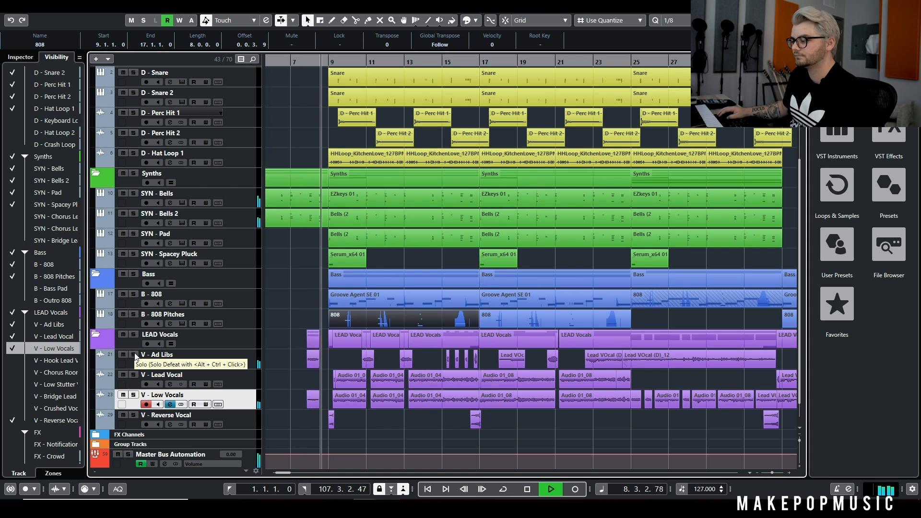
Examine the inserts and sends in the V - Ad Libs channel settings during playback, and stop at bar 14
left_click(235, 354)
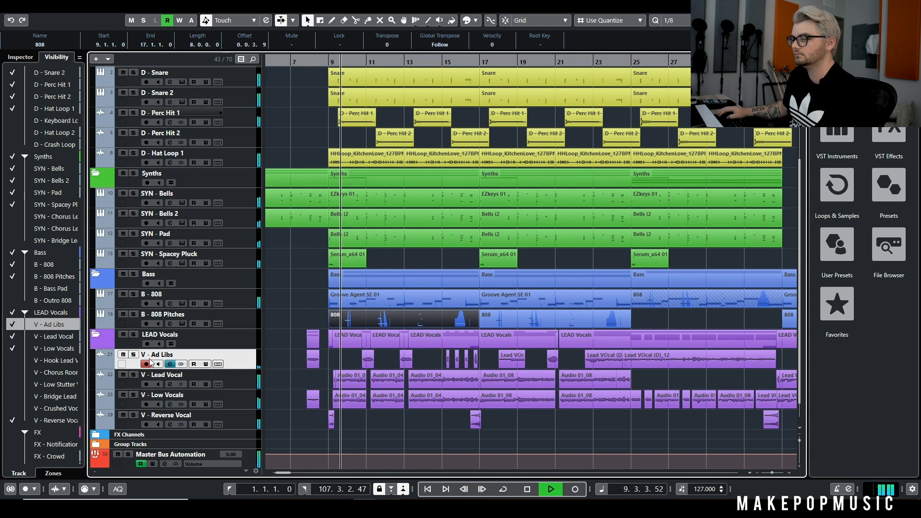
left_click(169, 364)
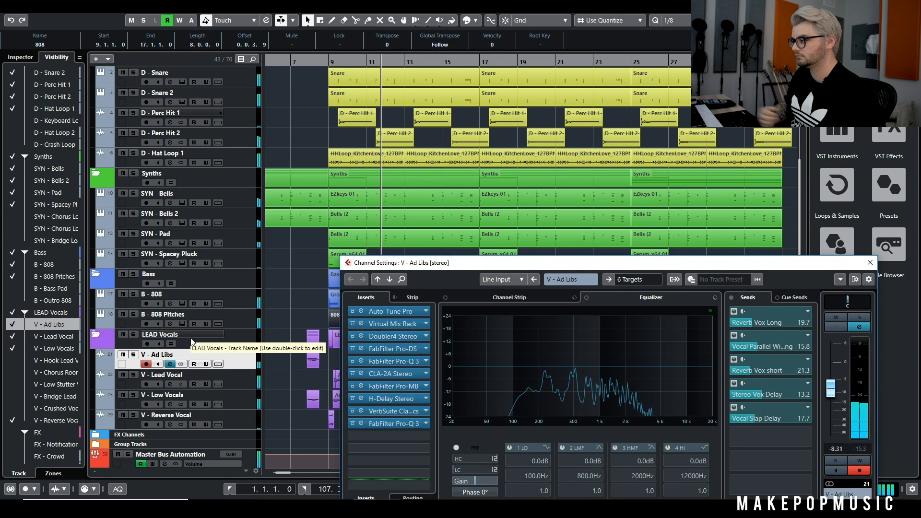
left_click_drag(379, 267, 359, 237)
left_click(526, 488)
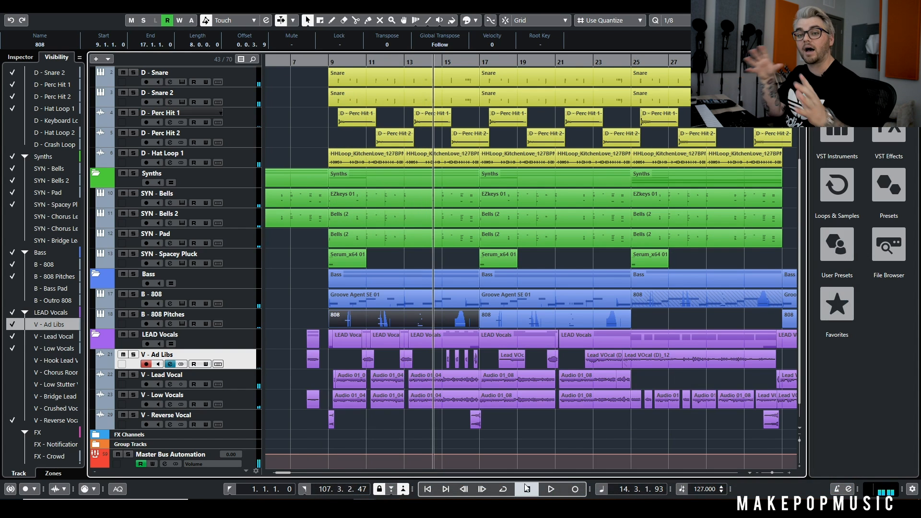
Play the full mix from bar 10, briefly muting V - Ad Libs for comparison, and stop at bar 13
left_click(527, 489)
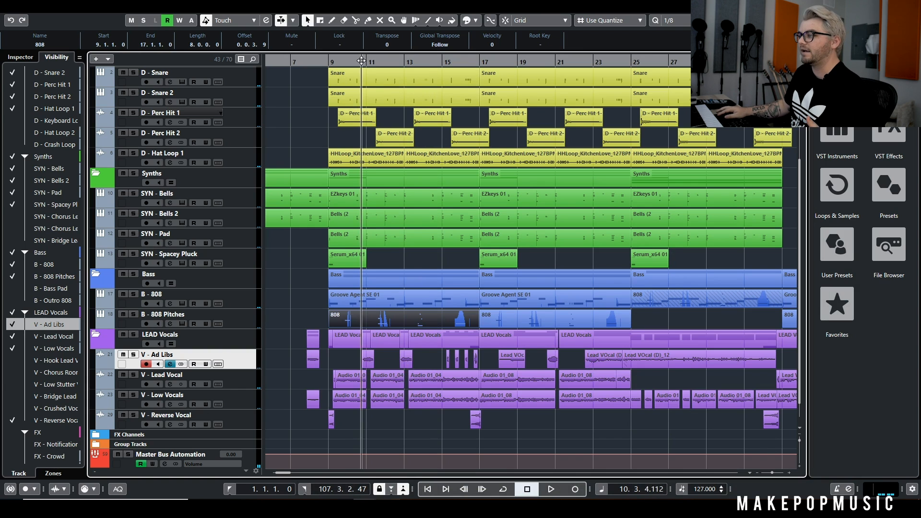
key("space")
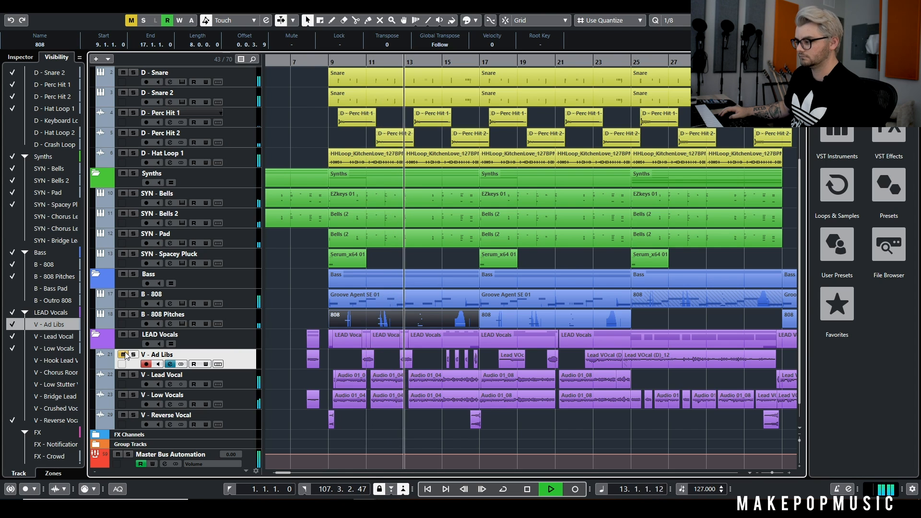
key("space")
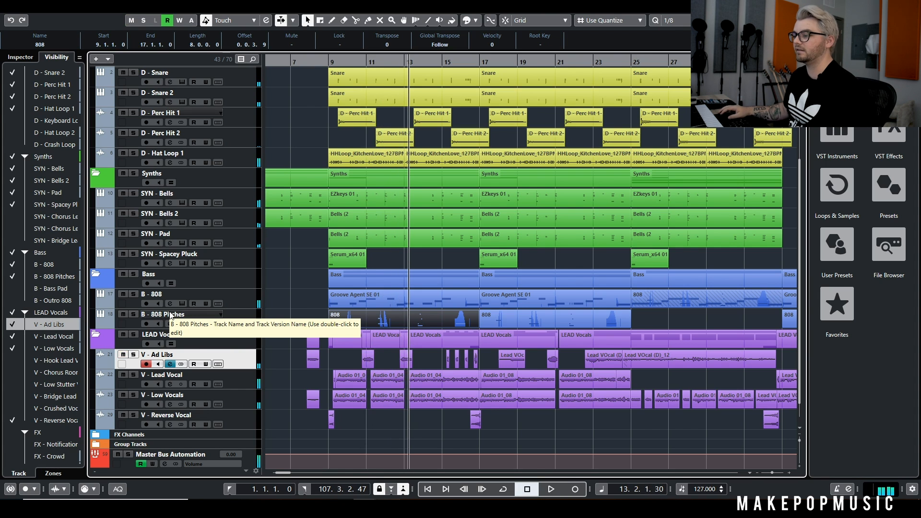
Solo V - Ad Libs and examine the Doubler4 Stereo insert in its channel settings
left_click(134, 355)
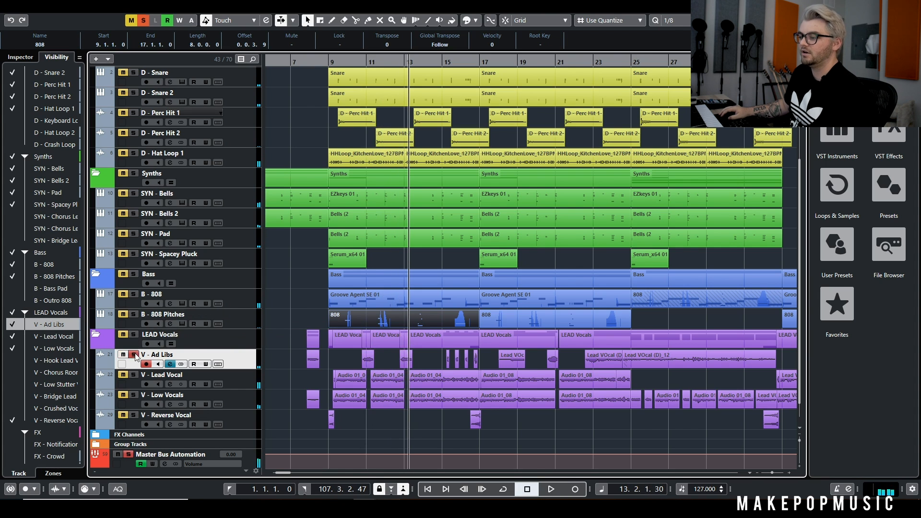
left_click(169, 365)
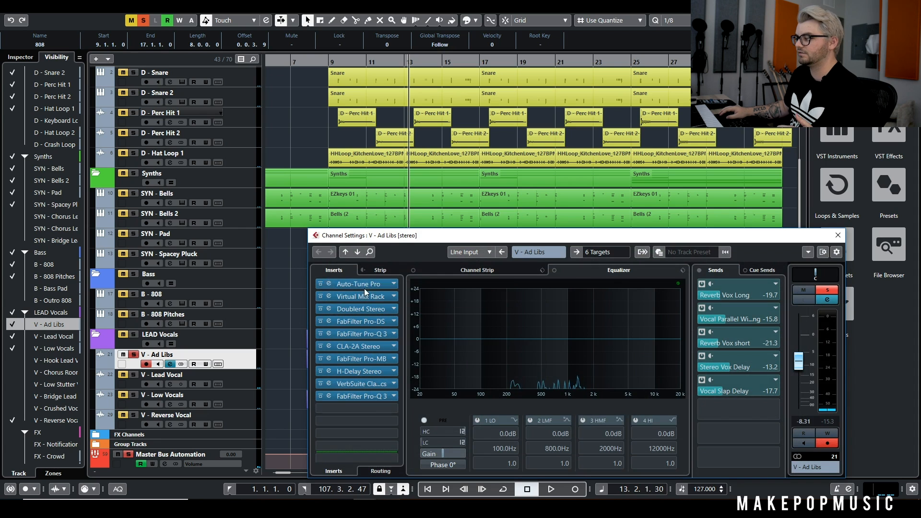
left_click(371, 310)
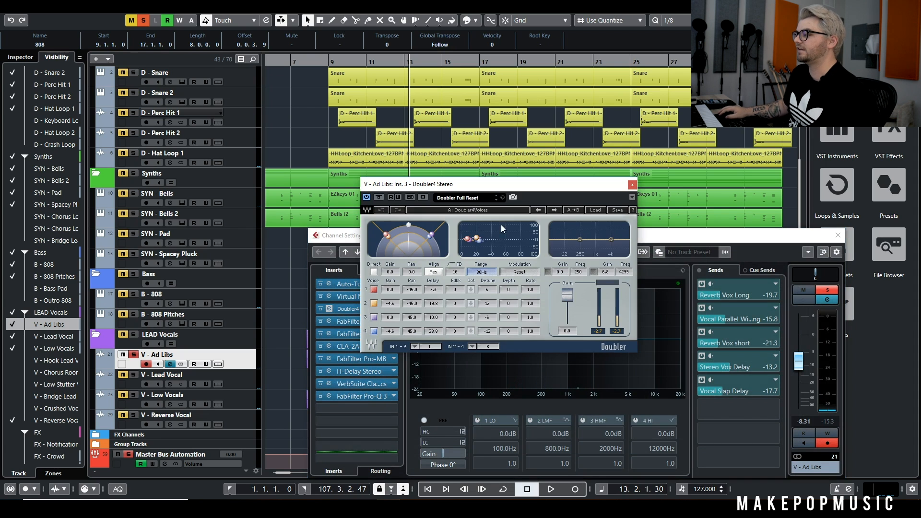
left_click(632, 186)
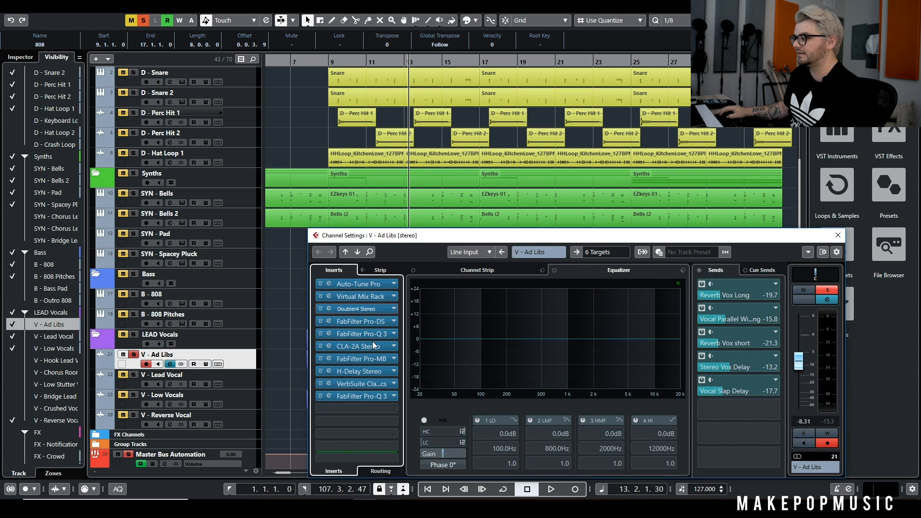
Examine the H-Delay, VerbSuite Classics and last FabFilter Pro-Q 3 inserts of V - Ad Libs, and close its channel settings
left_click(358, 374)
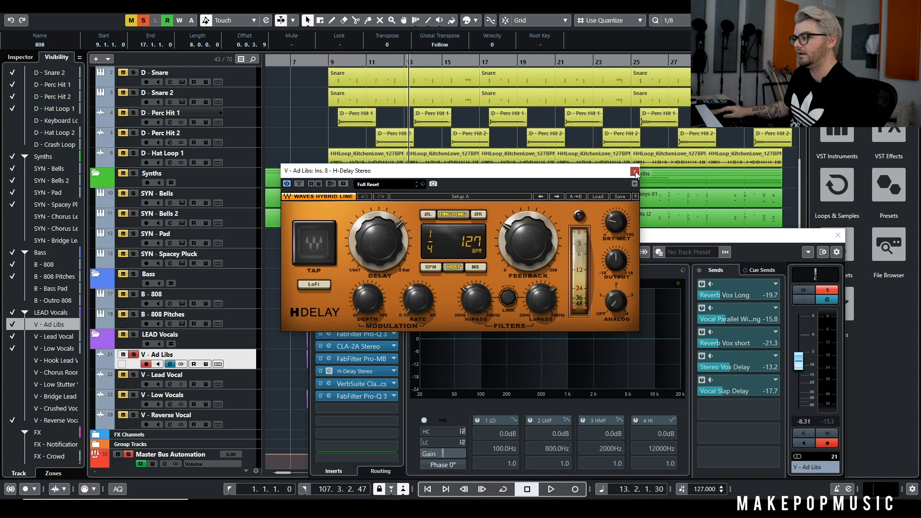
left_click(635, 172)
left_click(370, 382)
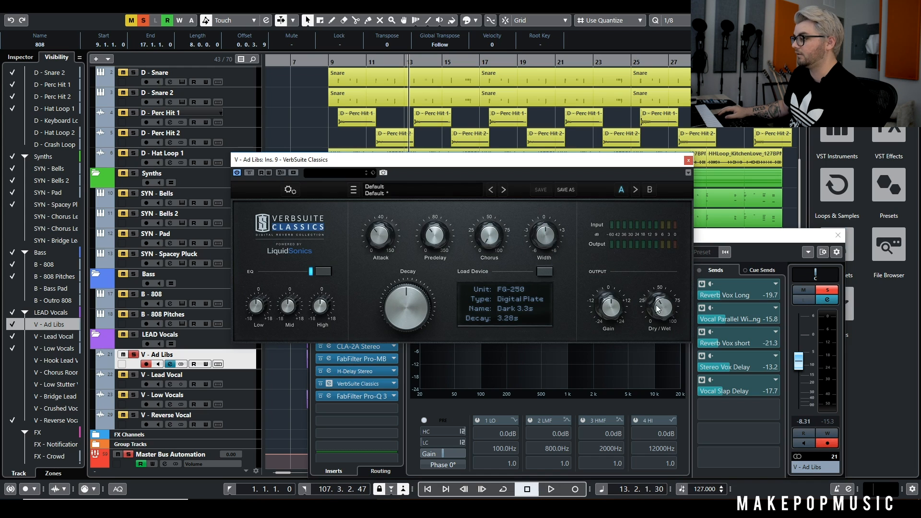
left_click(689, 160)
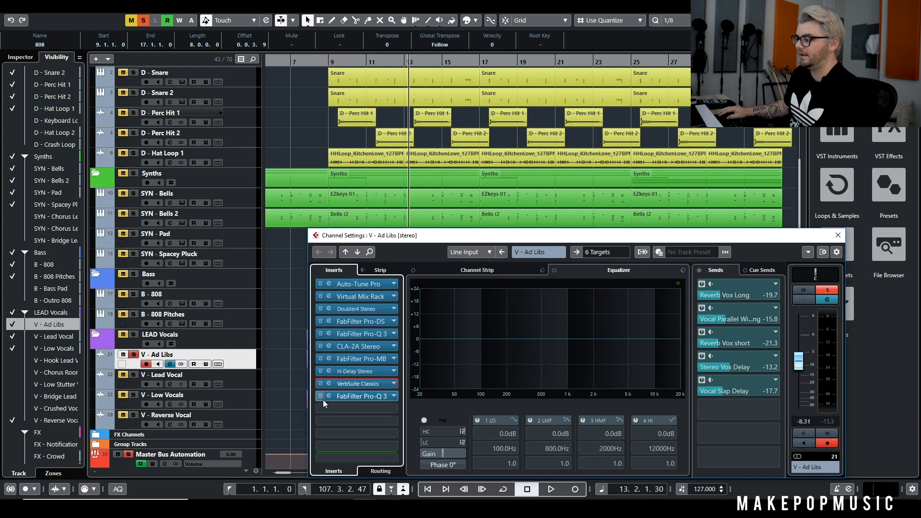
left_click(356, 397)
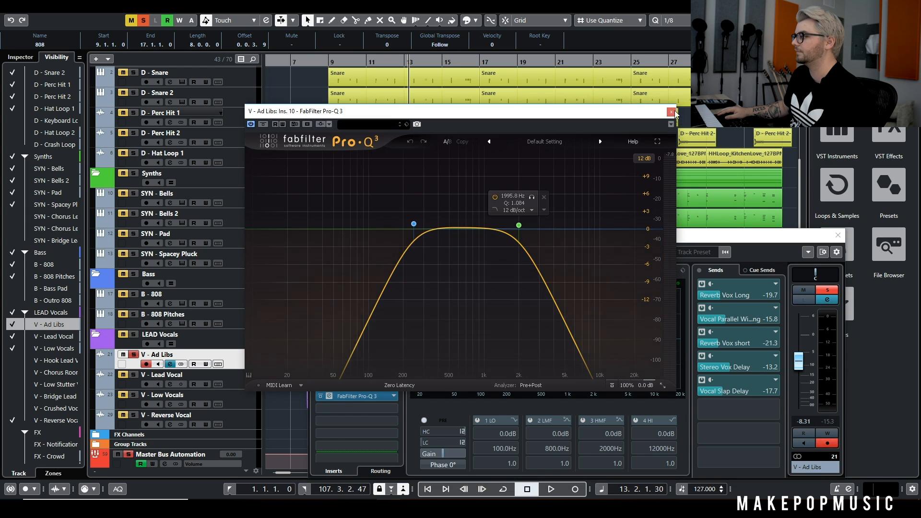
left_click(671, 111)
left_click(837, 235)
Play V - Ad Libs in solo, adding V - Lead Vocal, V - Low Vocals and V - Reverse Vocal, and stop at bar 21
key("space")
left_click(359, 61)
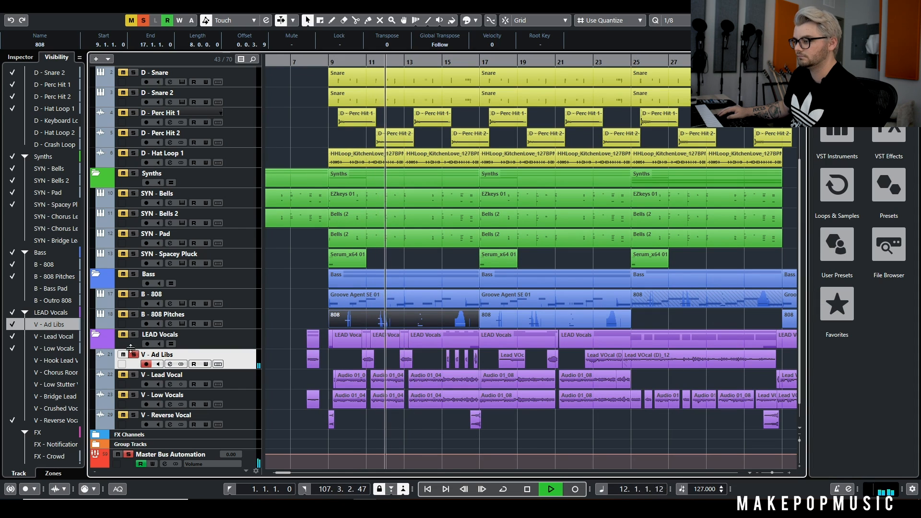
left_click(134, 375)
left_click(134, 395)
left_click(135, 415)
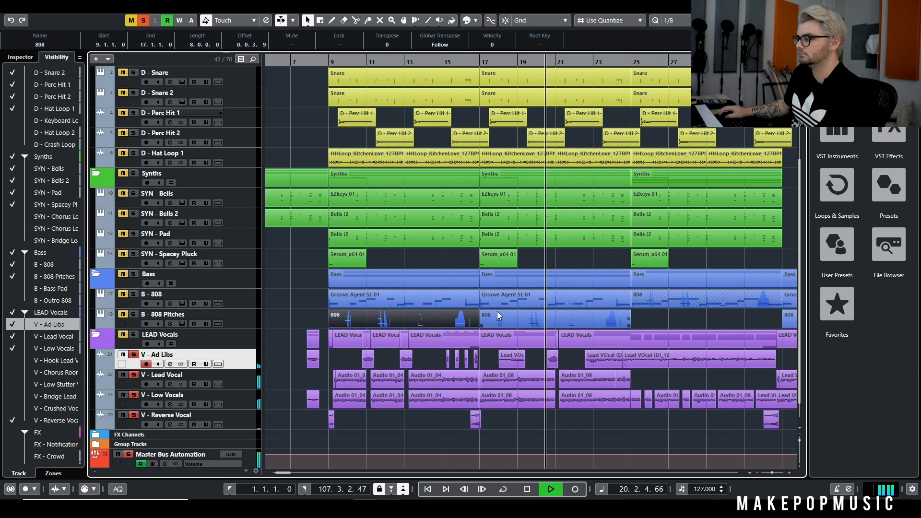
key("space")
Show all remaining drum, synth, bass, lead vocal and FX tracks in the arrangement, and clear all solos
scroll(270, 243, "down", 1)
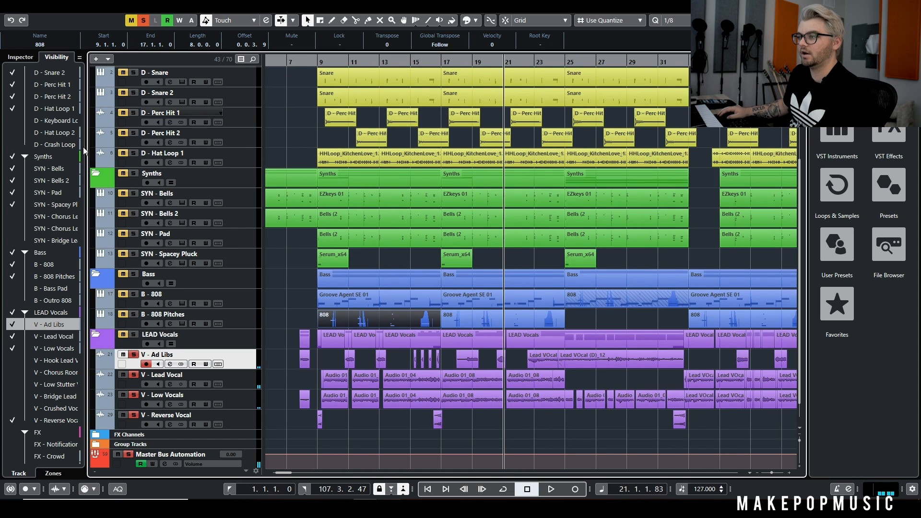
scroll(276, 131, "down", 4)
left_click_drag(17, 117, 18, 151)
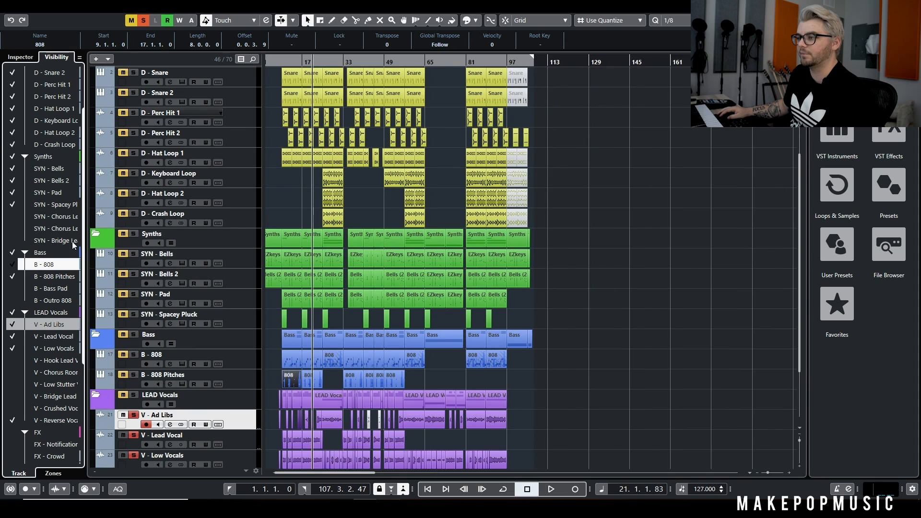
left_click_drag(17, 220, 14, 243)
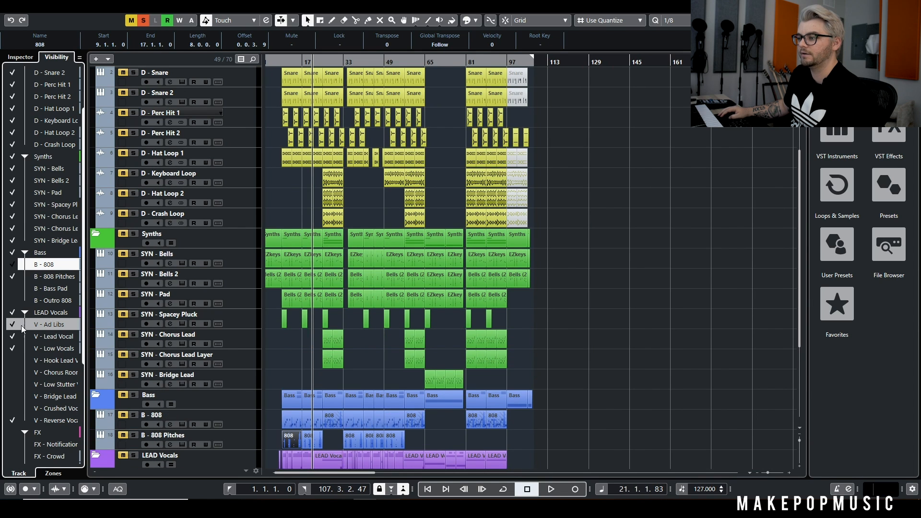
left_click_drag(13, 291, 12, 305)
scroll(12, 303, "down", 4)
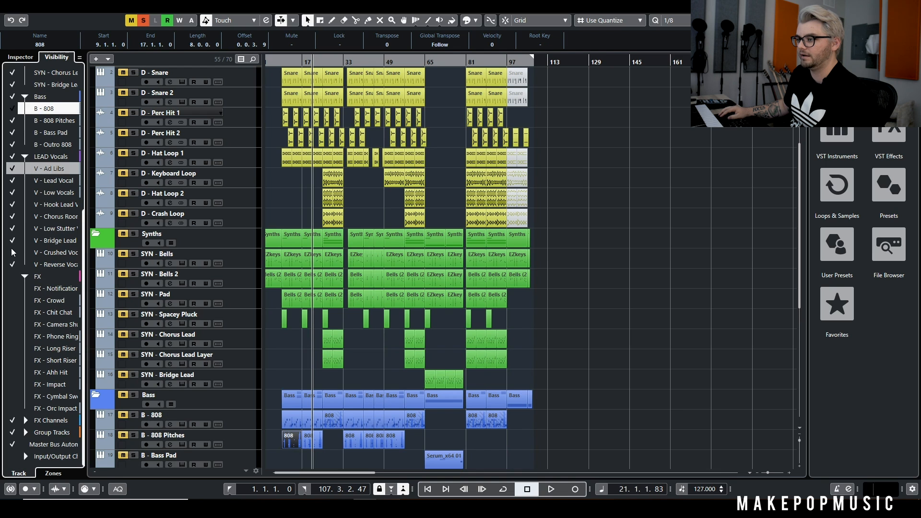
left_click(13, 278)
left_click(144, 21)
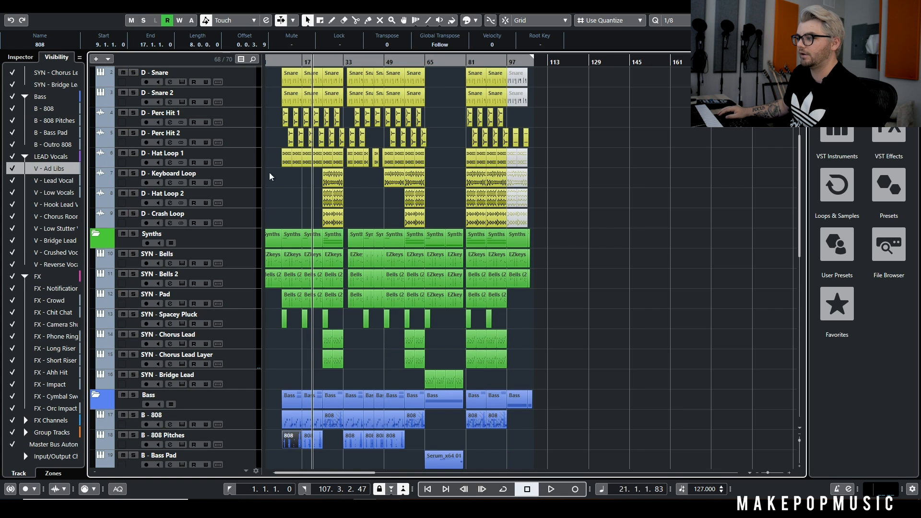
Solo FX - Notification Intro and start playing it from bar 1
scroll(356, 193, "down", 3)
scroll(336, 211, "right", 5)
scroll(336, 212, "left", 5)
scroll(343, 213, "up", 5, "ctrl")
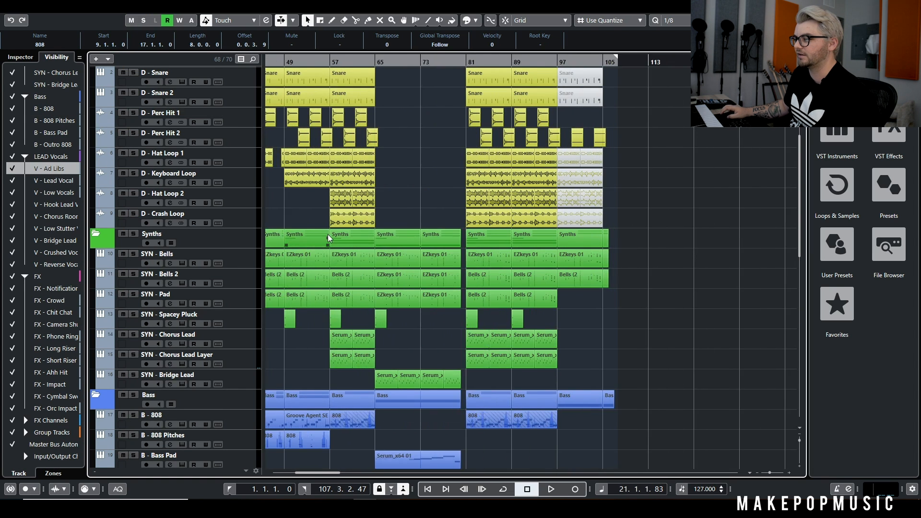
scroll(355, 208, "down", 10)
scroll(317, 116, "up", 3, "ctrl")
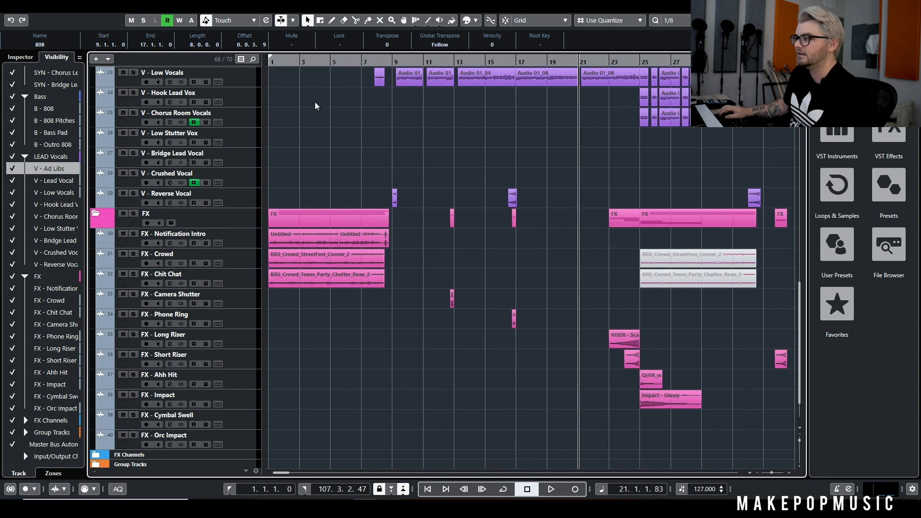
key("Home")
left_click(133, 234)
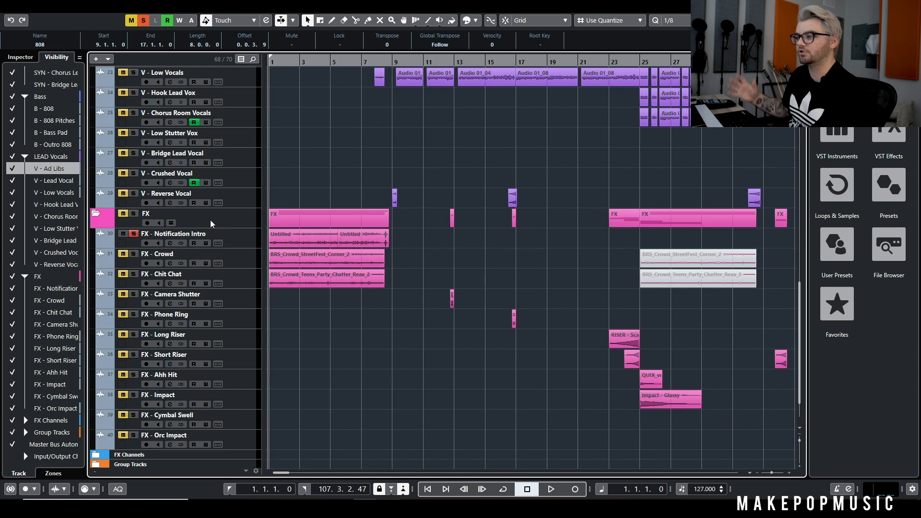
left_click(230, 238)
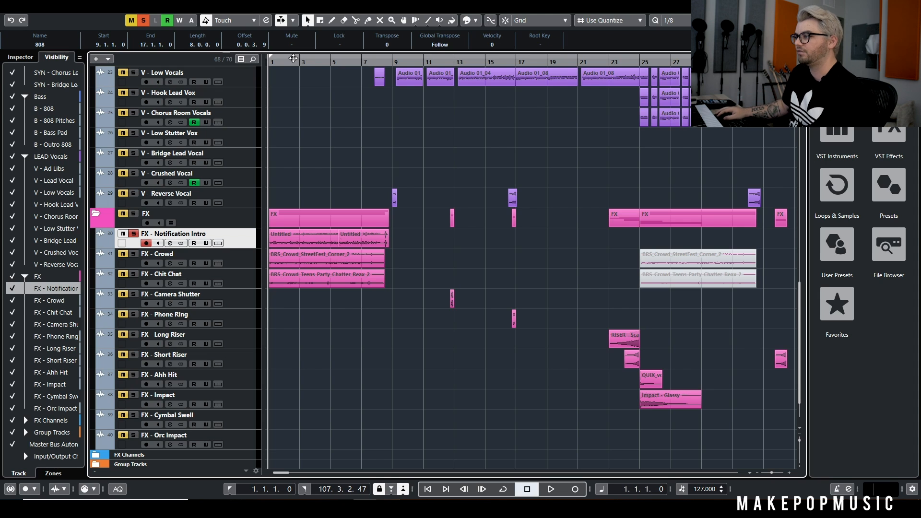
key("space")
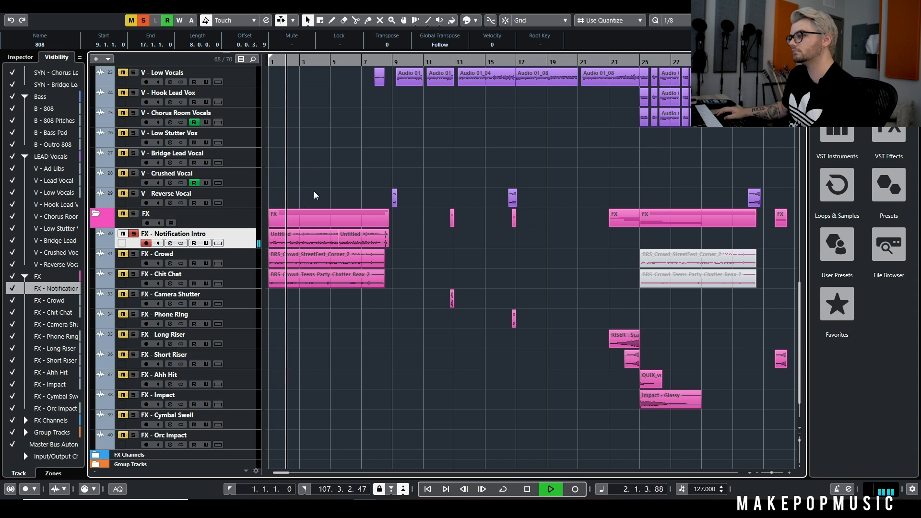
Solo SYN - Bells during the intro playback, select SYN - Bells 2, and stop at bar 5
scroll(329, 197, "up", 10)
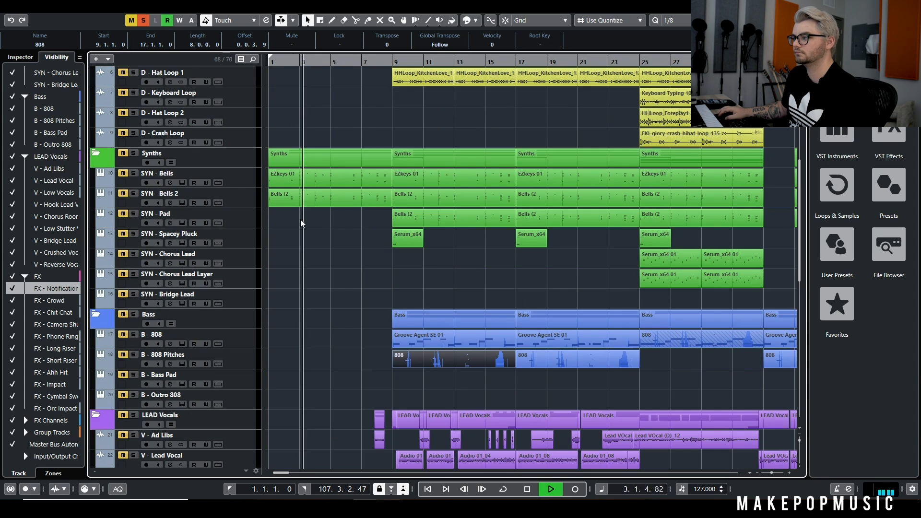
left_click(133, 173)
left_click(126, 191)
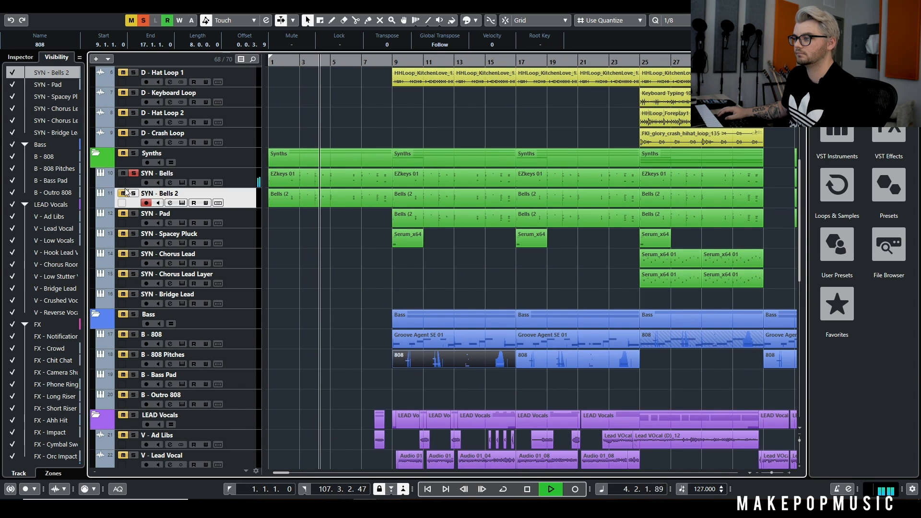
scroll(331, 244, "down", 8)
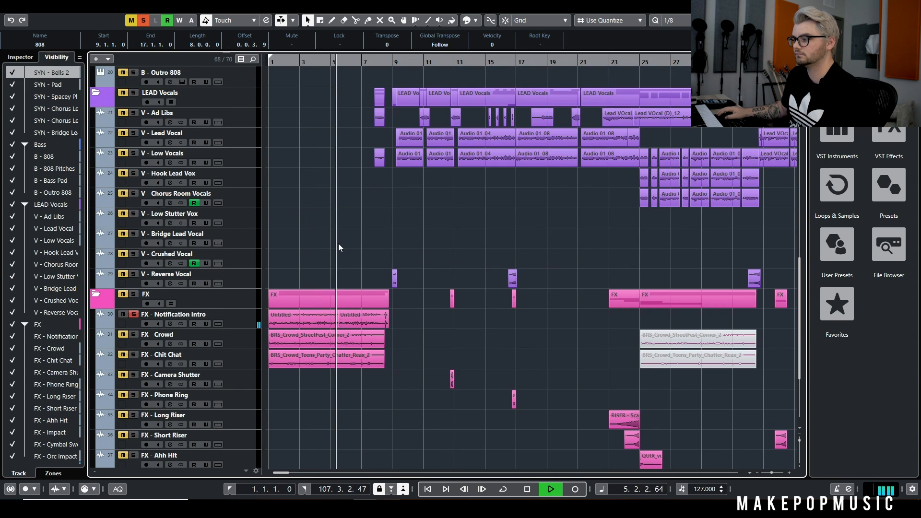
key("space")
Play FX - Crowd in solo from the start of the intro, and stop at bar 3
left_click(134, 335)
left_click_drag(326, 61, 92, 120)
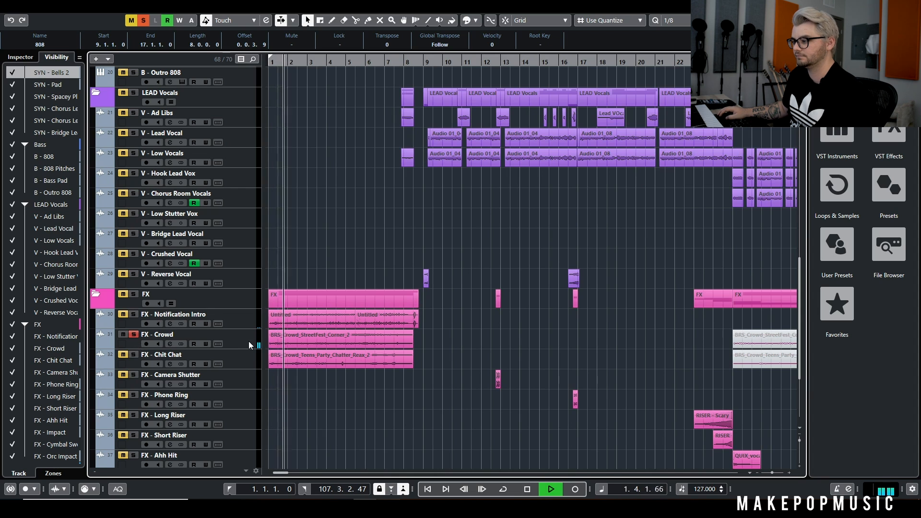
key("space")
Solo FX - Chit Chat instead and play it from bar 1 with its intro clip in view
left_click(133, 355)
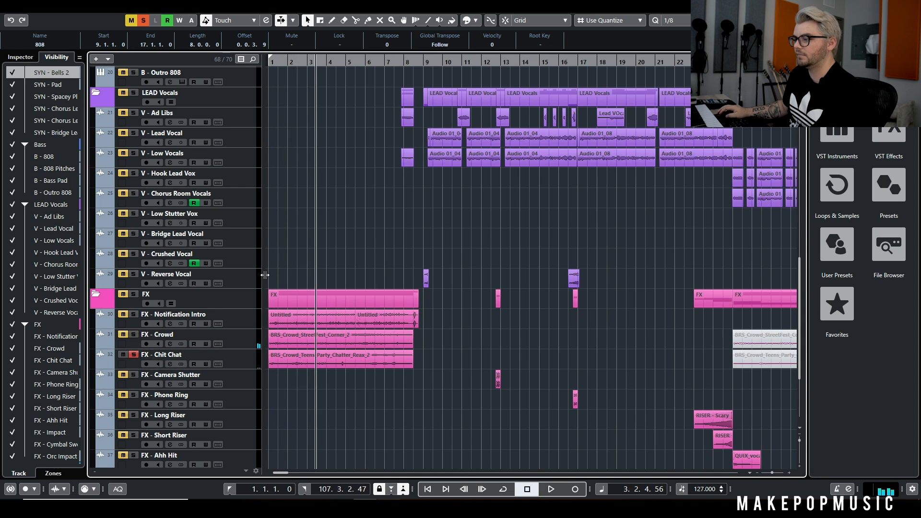
left_click_drag(313, 64, 95, 141)
key("space")
key("h")
key("h")
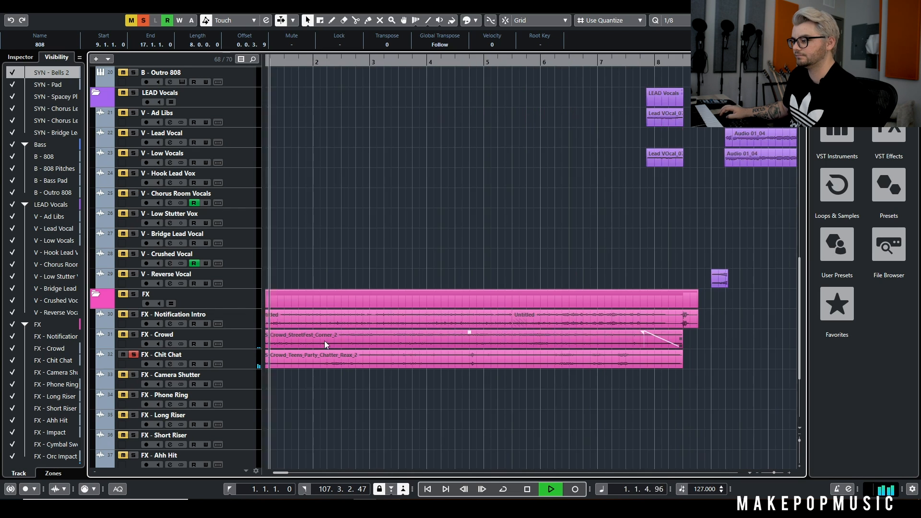
key("g")
key("g")
key("g")
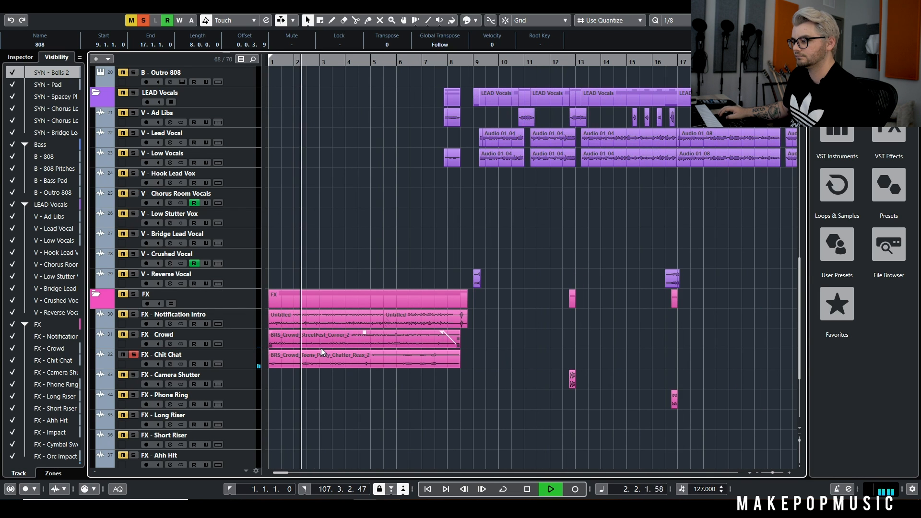
Add FX - Crowd and FX - Notification Intro to the soloed playback, and stop at bar 4
left_click(132, 335)
left_click(132, 315)
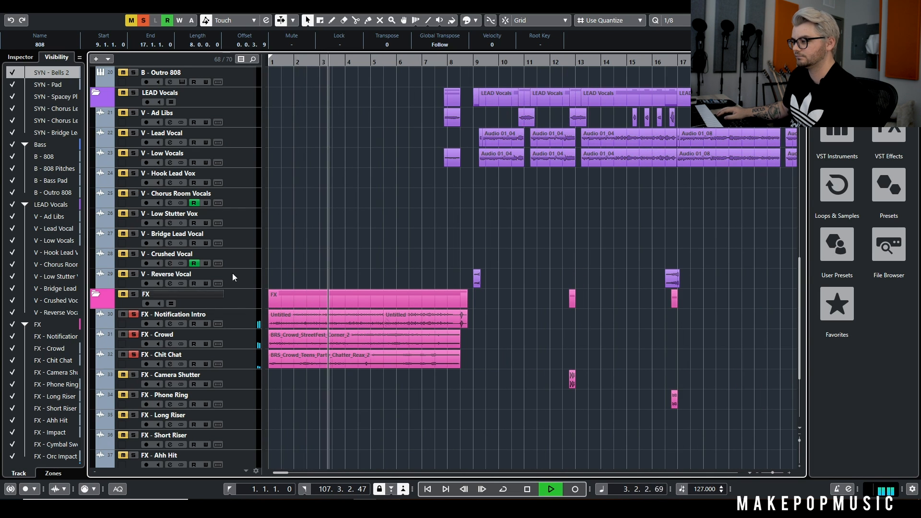
key("space")
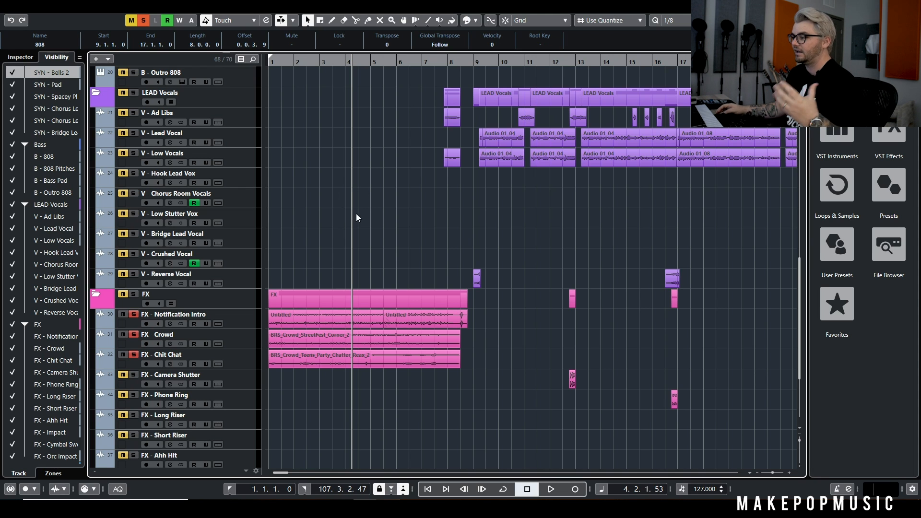
Clear all solos and examine the FX - Camera Shutter clip just before bar 13 up close
key("g")
key("g")
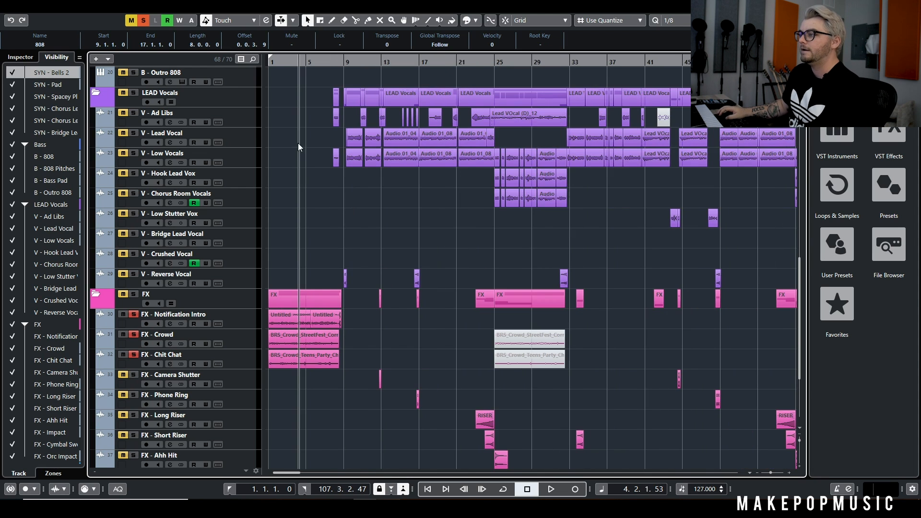
left_click(146, 22)
scroll(283, 216, "up", 2)
scroll(304, 261, "down", 5)
scroll(341, 244, "up", 3)
scroll(398, 256, "right", 2)
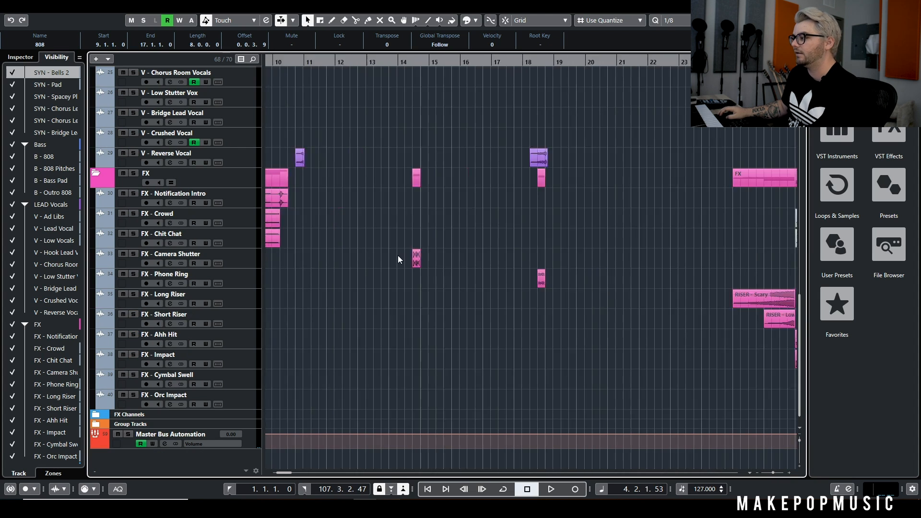
scroll(398, 255, "up", 3)
scroll(271, 255, "left", 3)
scroll(532, 246, "up", 2)
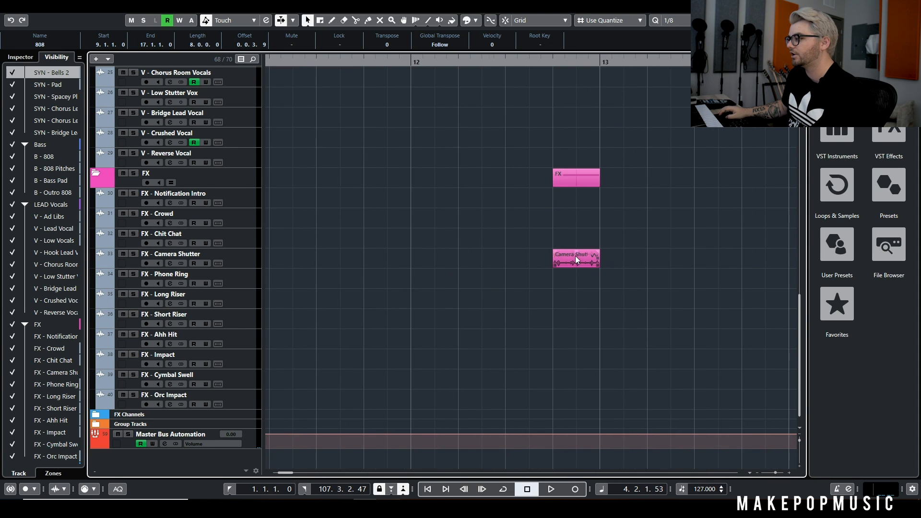
Play the full mix through the FX - Camera Shutter clip leading into bar 13
scroll(575, 255, "down", 5)
scroll(676, 281, "up", 2)
left_click(369, 96)
key("space")
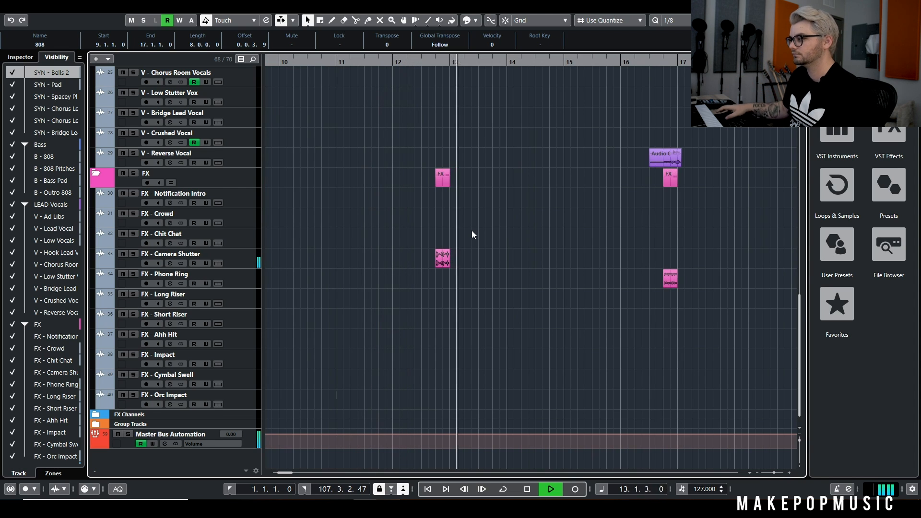
Replay the camera shutter transition from bar 12, soloing FX - Camera Shutter briefly, and stop in bar 13
left_click(377, 62)
left_click(133, 254)
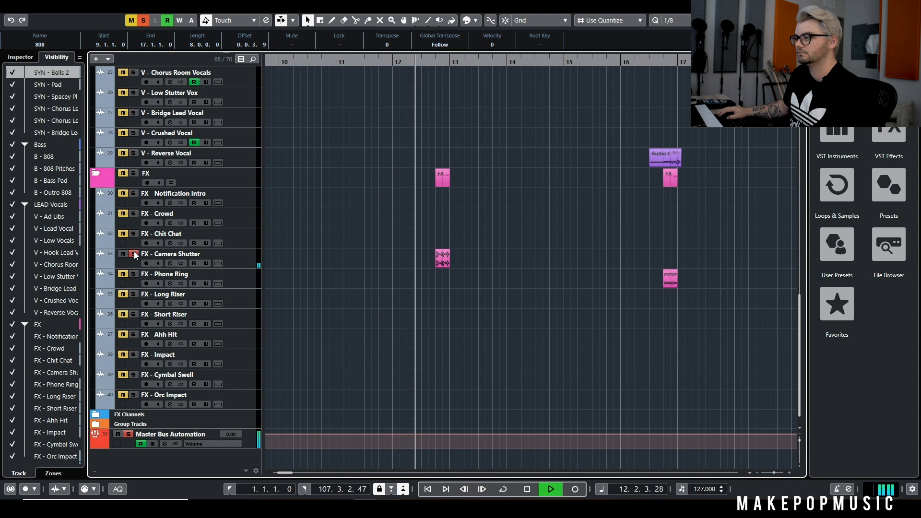
left_click(134, 254)
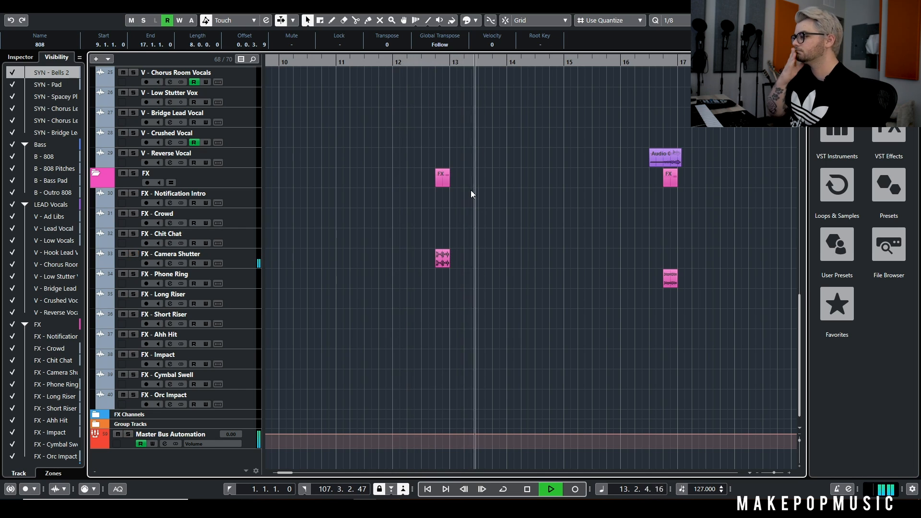
key("space")
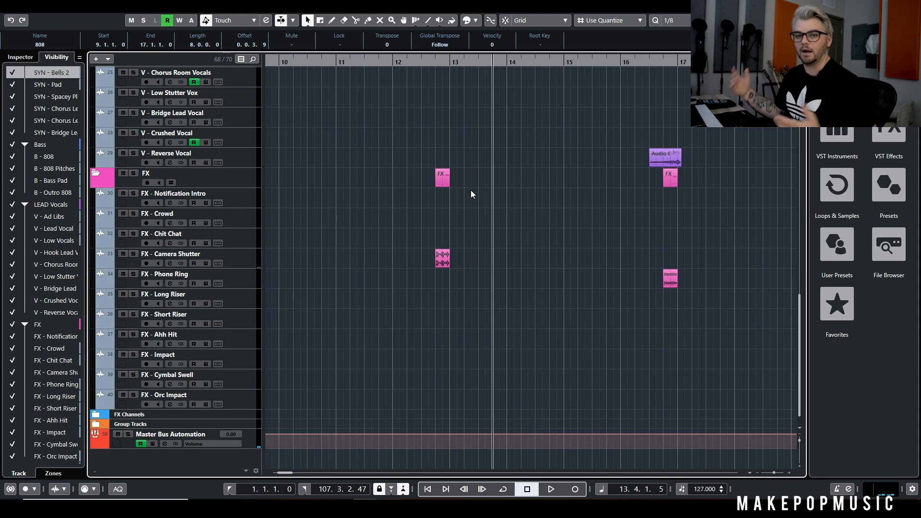
Play the full mix from bar 16 through the reverse vocal and phone ring transition, and stop at bar 18 keeping the project open
left_click(634, 63)
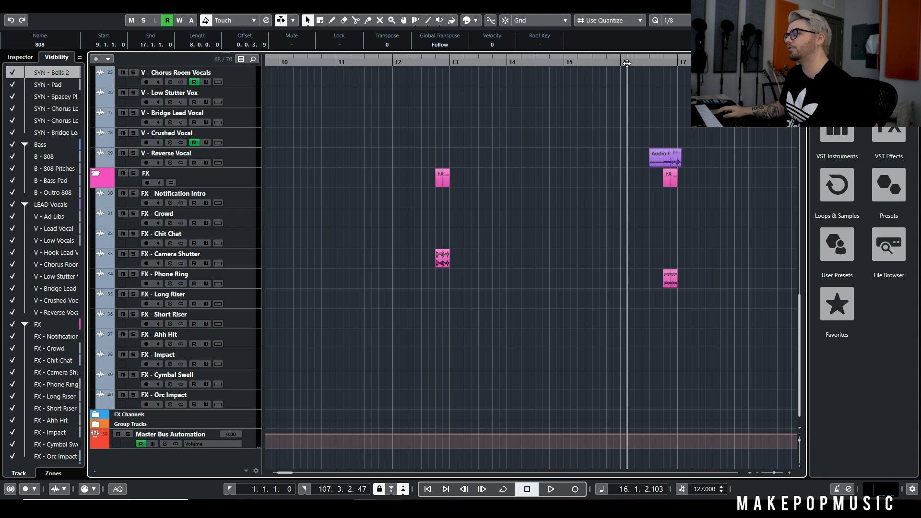
key("space")
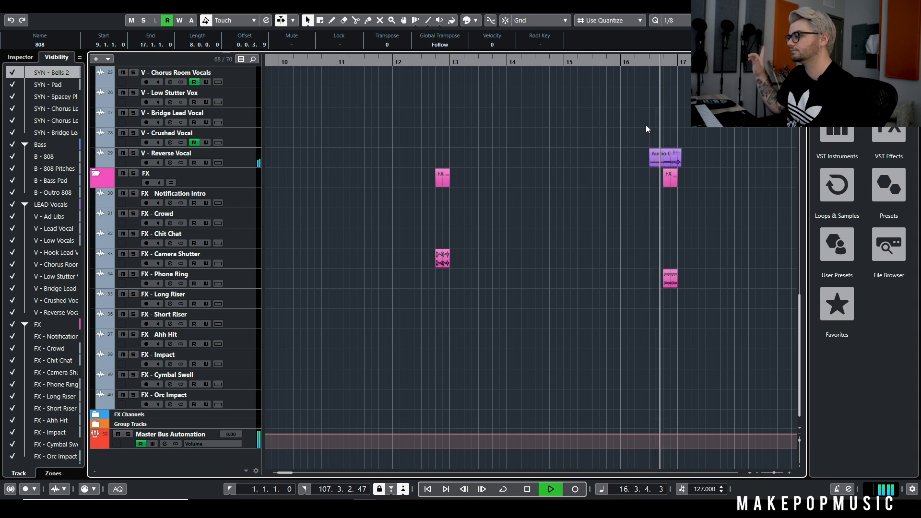
key("g")
scroll(620, 157, "right", 4)
scroll(575, 172, "left", 3)
key("g")
key("space")
key("ctrl+w")
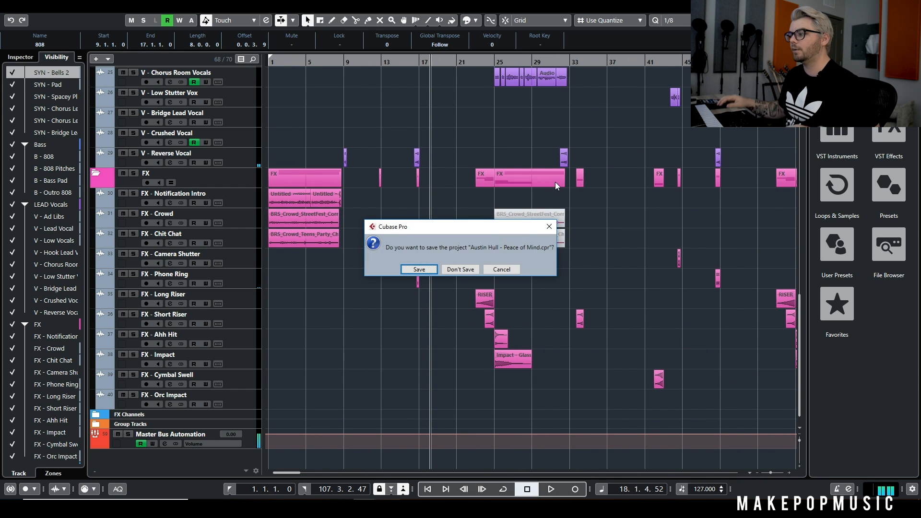
left_click(503, 269)
Survey the whole song arrangement, solo the Drums folder, and place the playback position just before bar 25
key("g")
key("g")
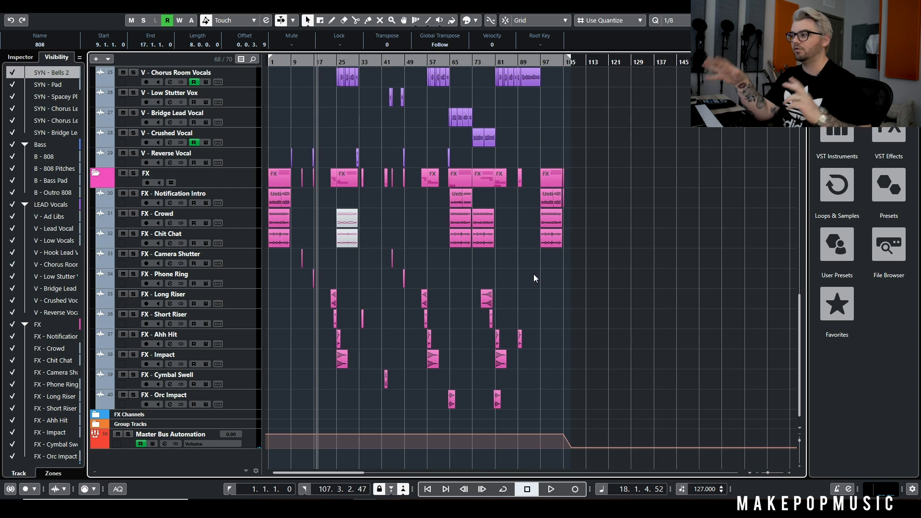
scroll(534, 275, "up", 10)
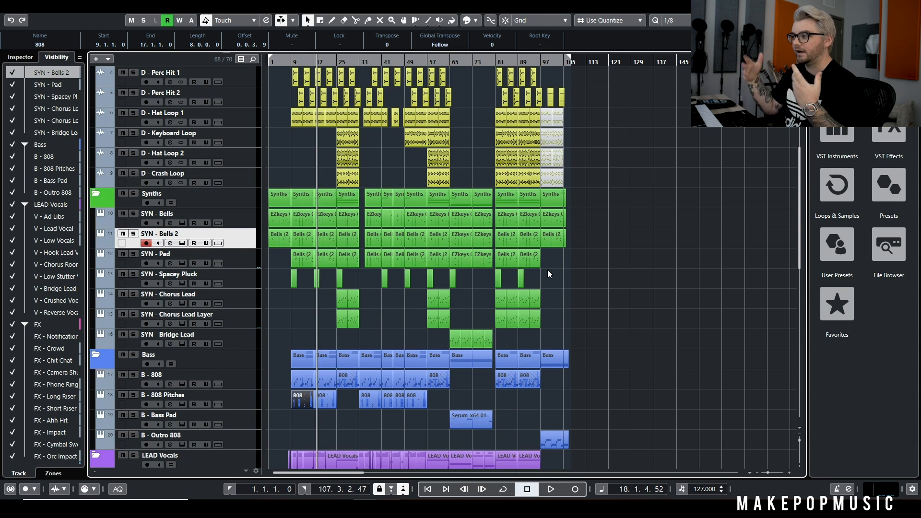
scroll(292, 201, "down", 2)
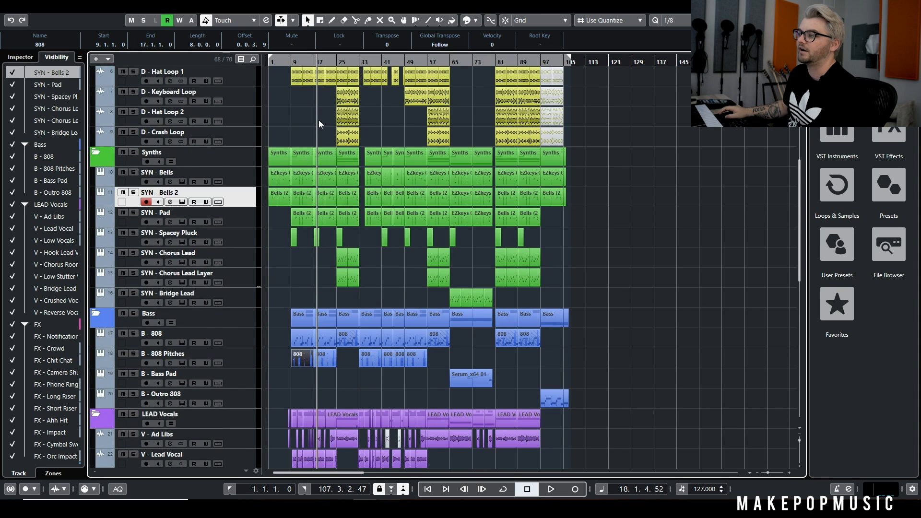
scroll(319, 123, "up", 4)
left_click(133, 111)
scroll(336, 255, "up", 5, "ctrl")
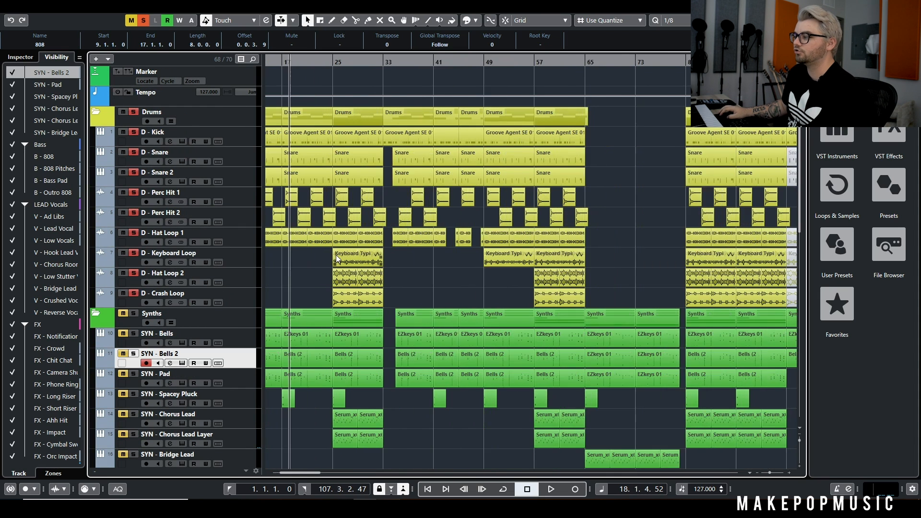
left_click(327, 60)
key("h")
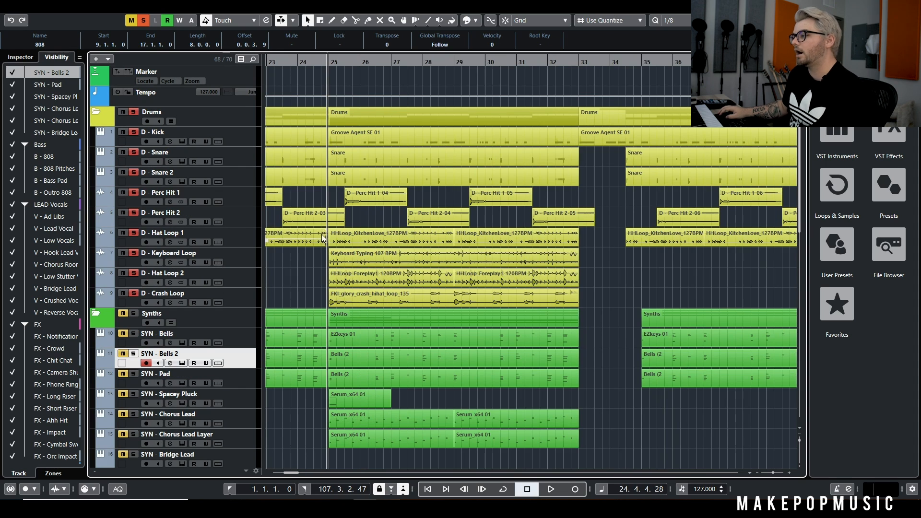
Play the chorus drums from bar 25 with D - Hat Loop 2 and D - Crash Loop unsoloed, and stop in bar 27
left_click(247, 258)
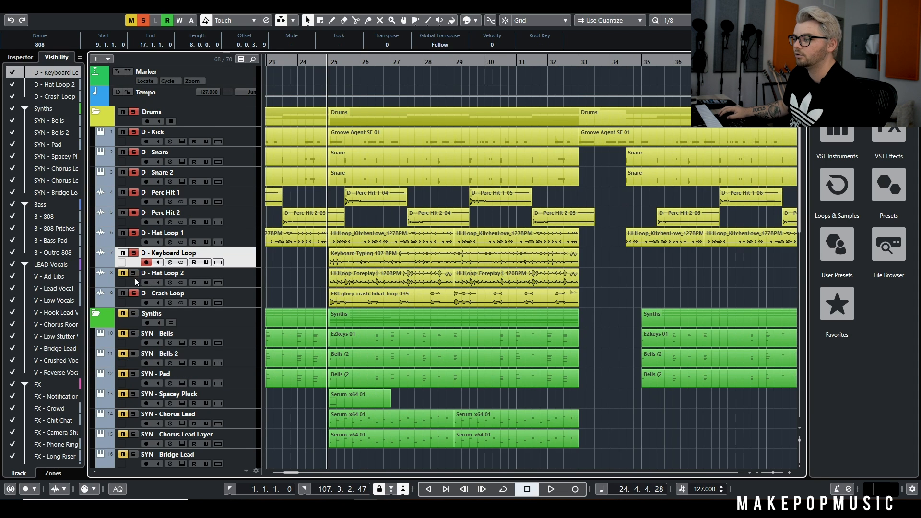
key("space")
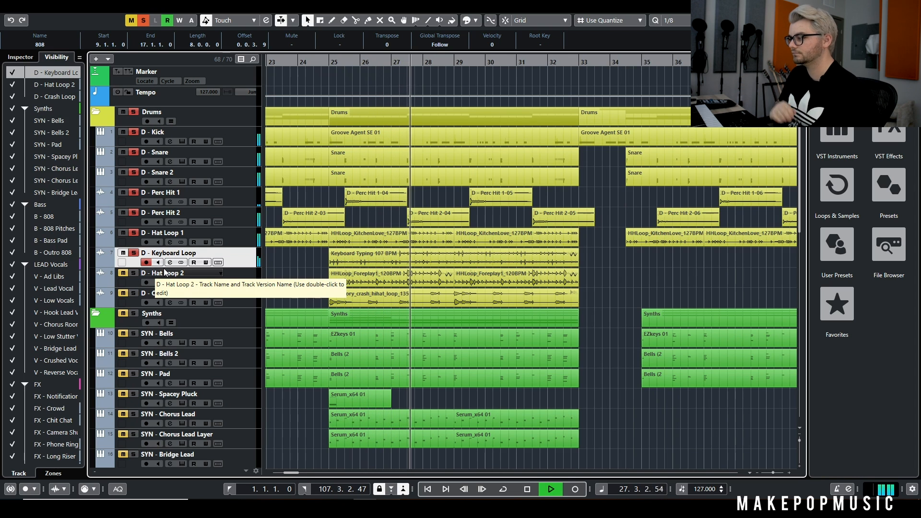
key("space")
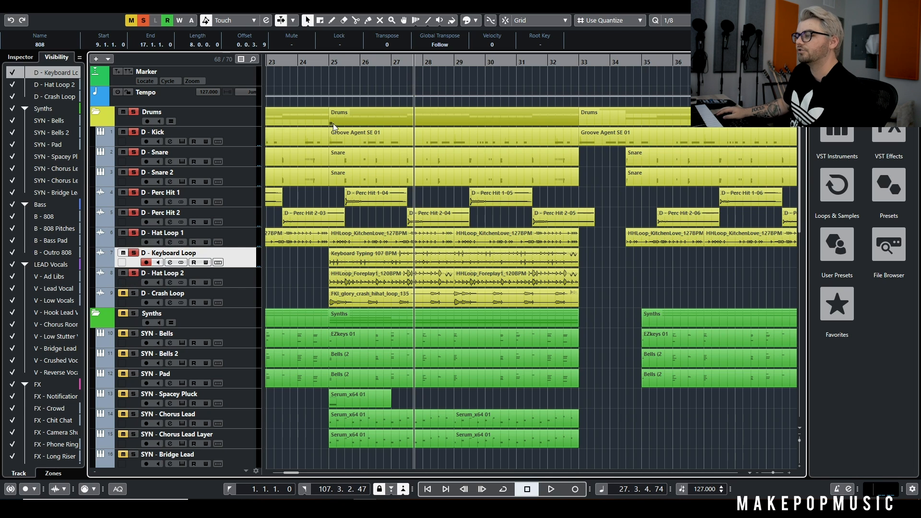
Play the drums from bar 24 with D - Hat Loop 2 soloed too, unsoloing D - Hat Loop 1 and D - Keyboard Loop during playback
left_click(308, 61)
left_click(248, 245)
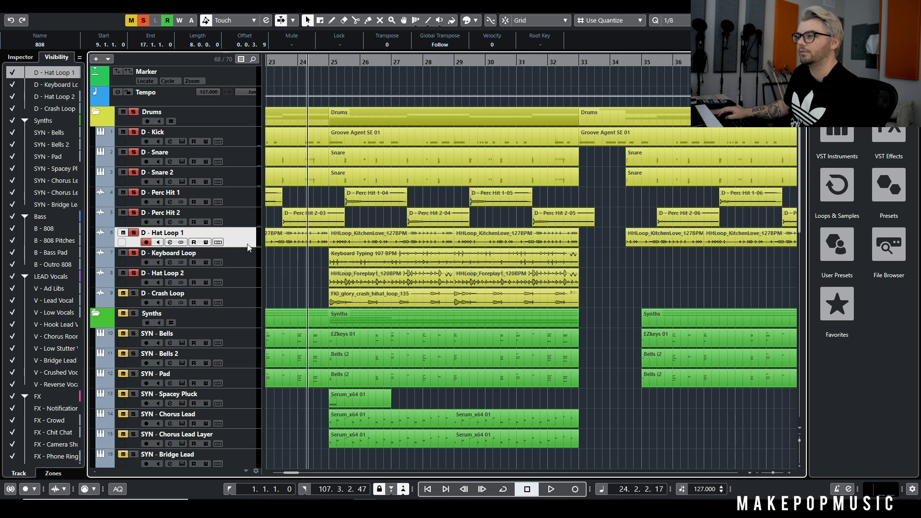
left_click(24, 61)
key("space")
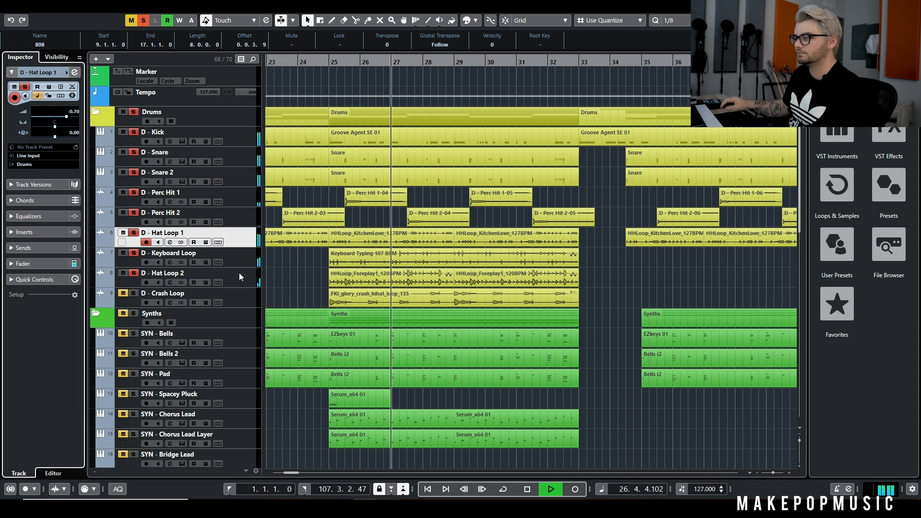
left_click(134, 233)
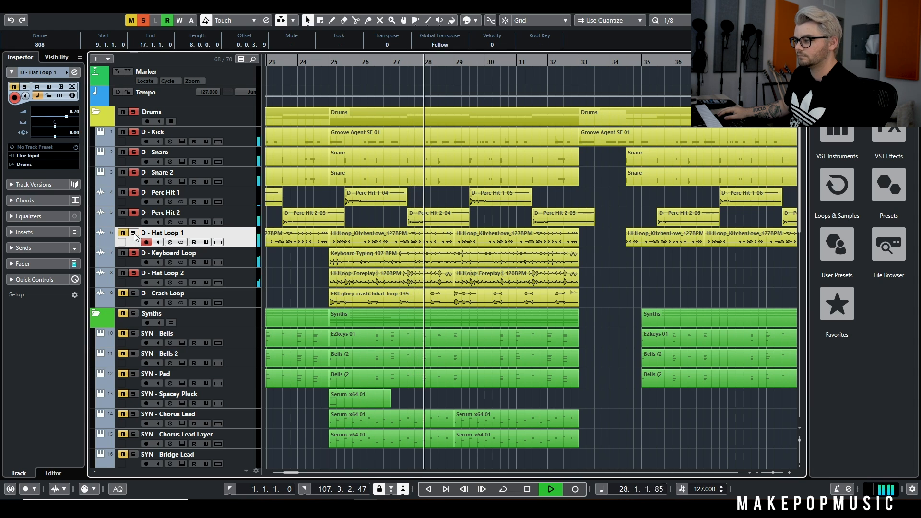
left_click(134, 253)
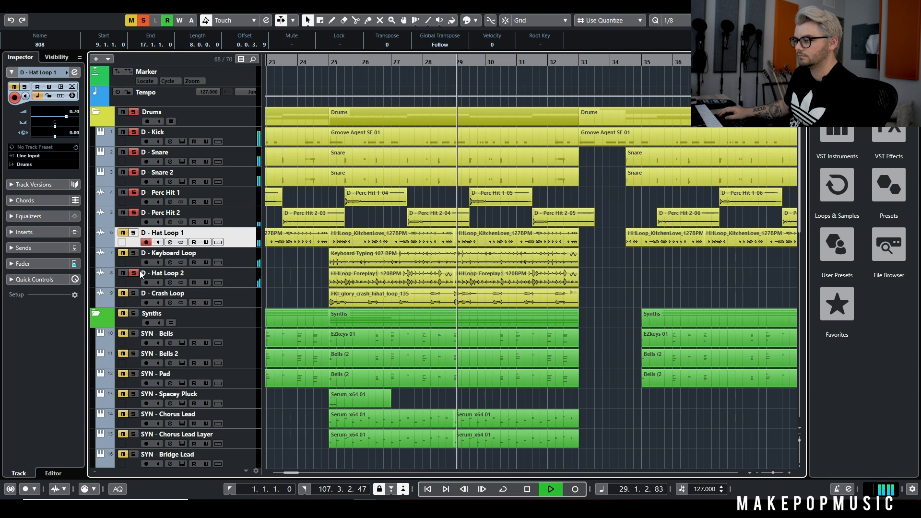
Stop playback and examine the AutoPan and FabFilter Pro-Q 3 inserts in the channel settings of D - Hat Loop 2
left_click(170, 283)
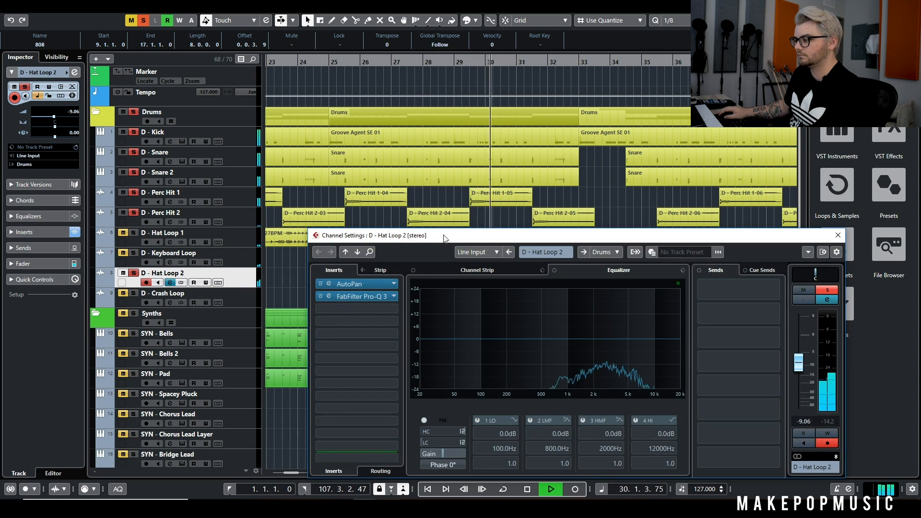
key("space")
left_click_drag(717, 240, 843, 248)
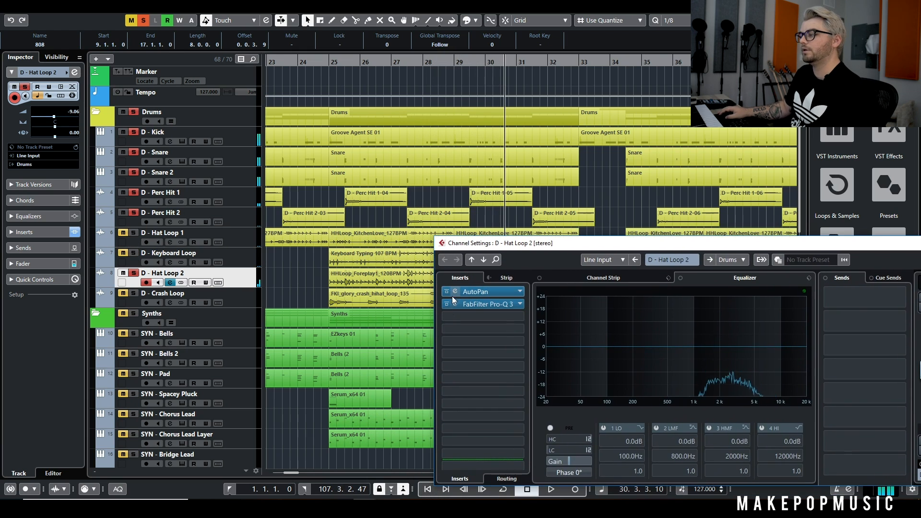
double_click(488, 293)
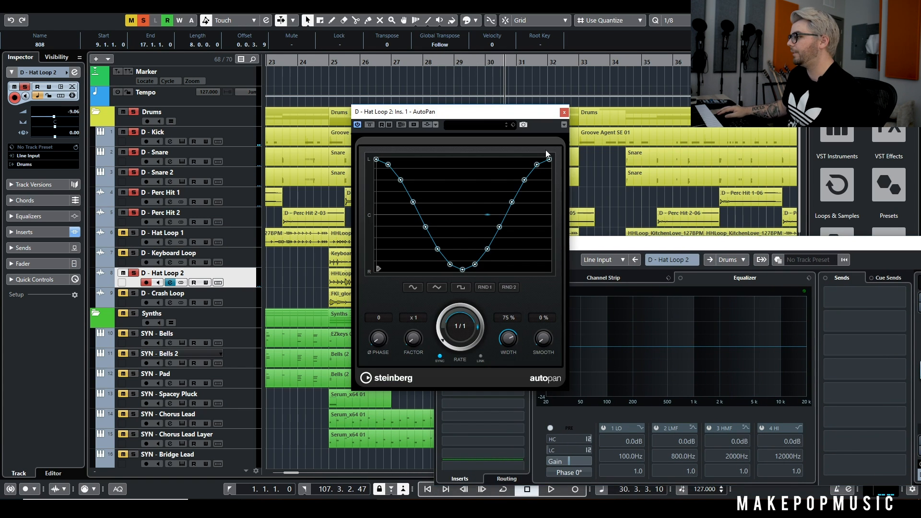
left_click(564, 114)
double_click(474, 307)
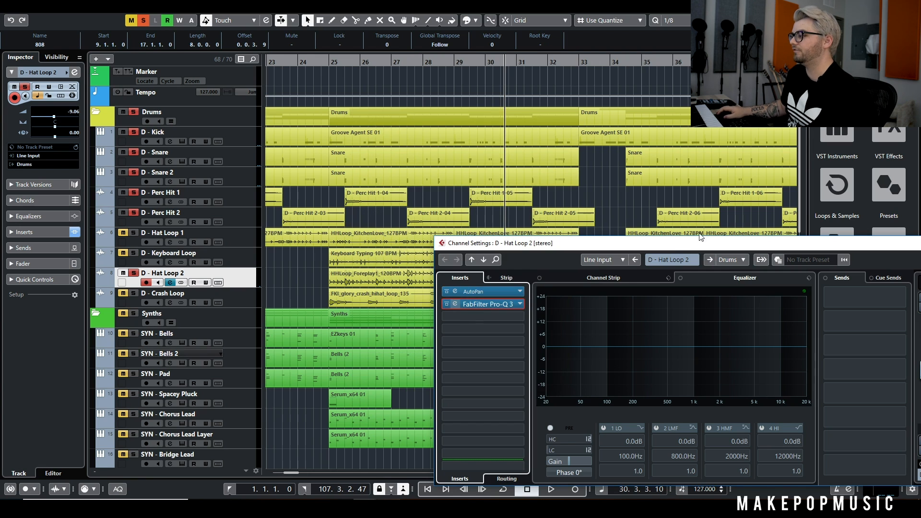
left_click(671, 111)
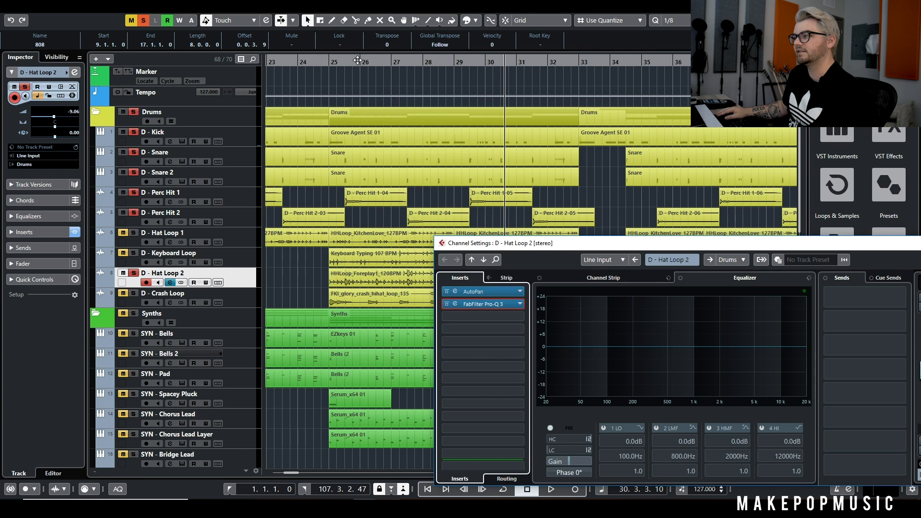
Replay from bar 25 with both D - Hat Loop 2 inserts bypassed, re-solo D - Hat Loop 1 and D - Keyboard Loop, and stop in bar 28
left_click(333, 62)
key("space")
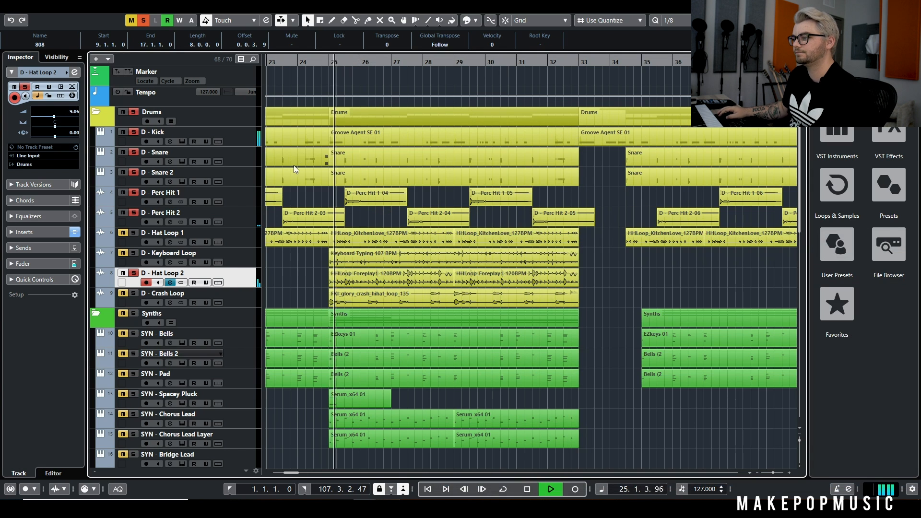
left_click(170, 283)
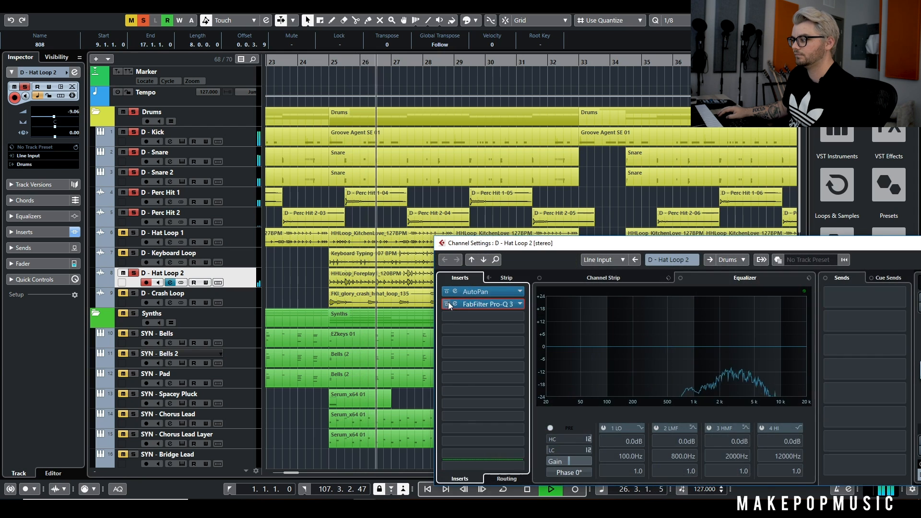
left_click(132, 233)
left_click(133, 254)
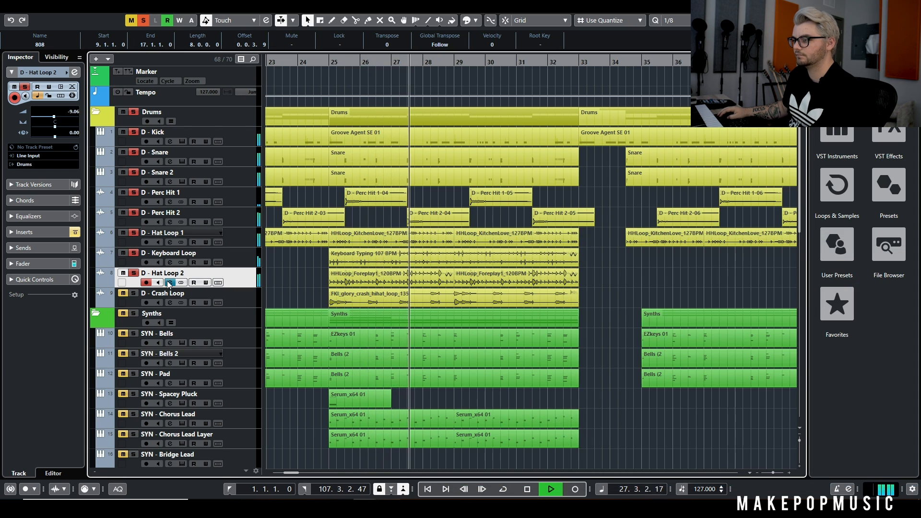
key("space")
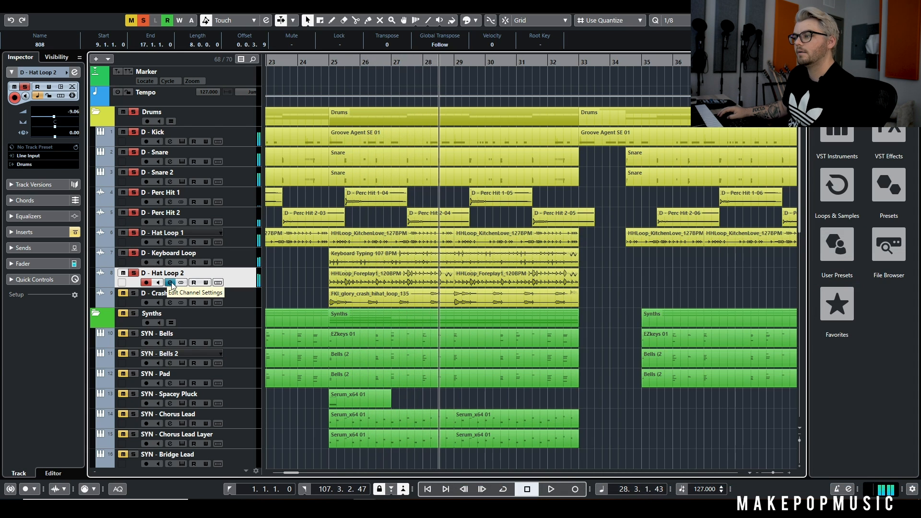
Reactivate the AutoPan and FabFilter Pro-Q 3 inserts on D - Hat Loop 2 and close its channel settings
left_click(170, 283)
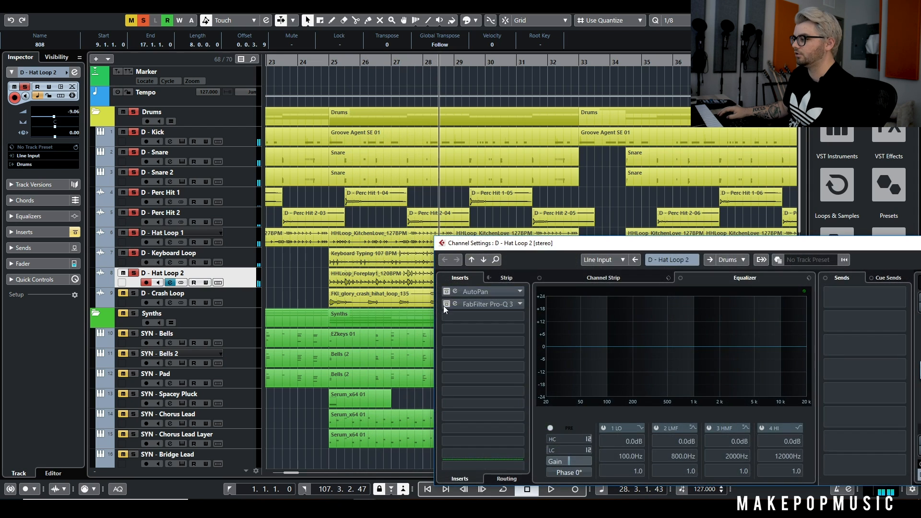
left_click_drag(673, 248, 386, 243)
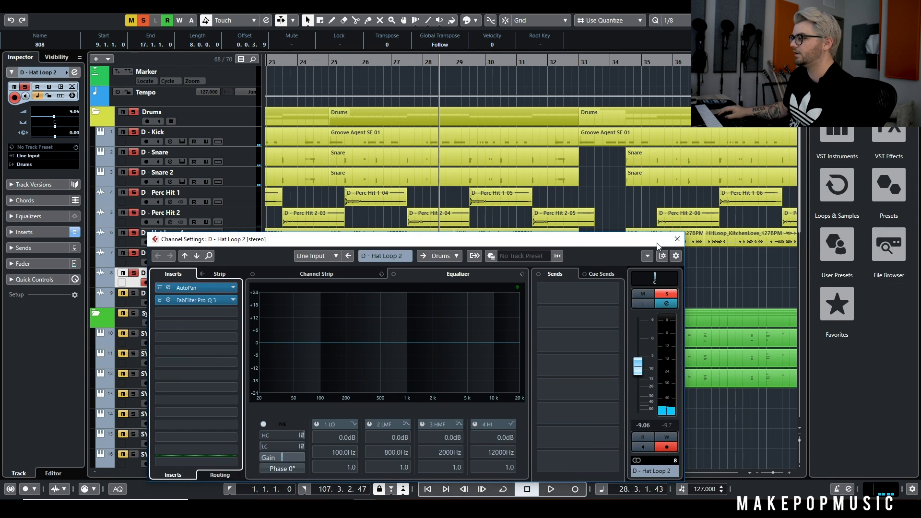
left_click(677, 239)
Add D - Crash Loop to the soloed drums and play them from bar 23 into the chorus
left_click(282, 60)
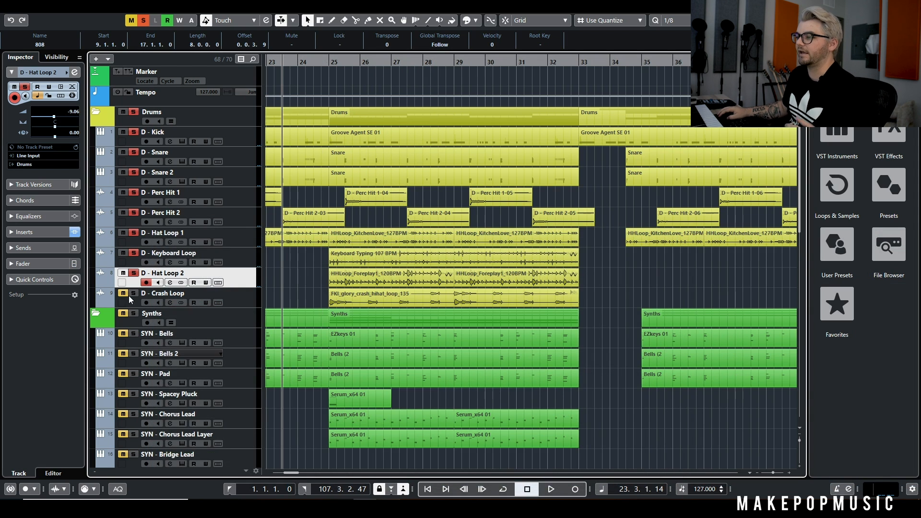
scroll(339, 224, "down", 3)
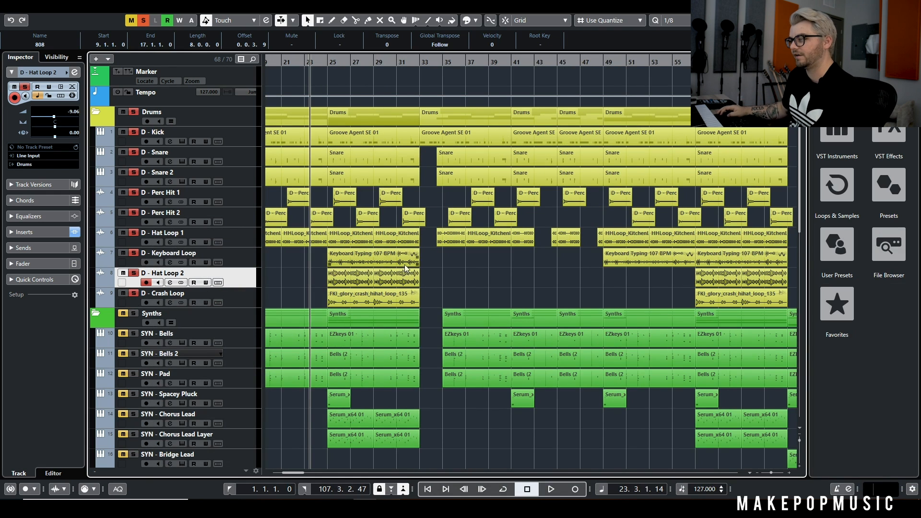
key("space")
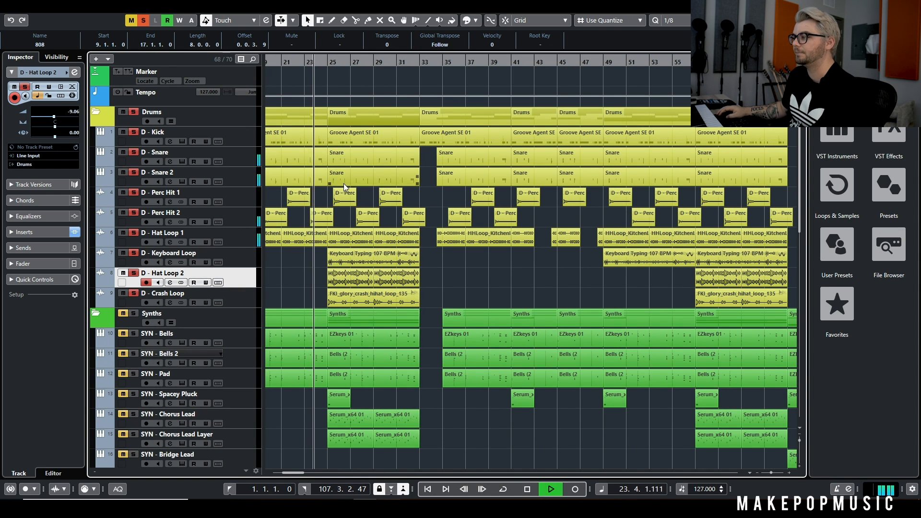
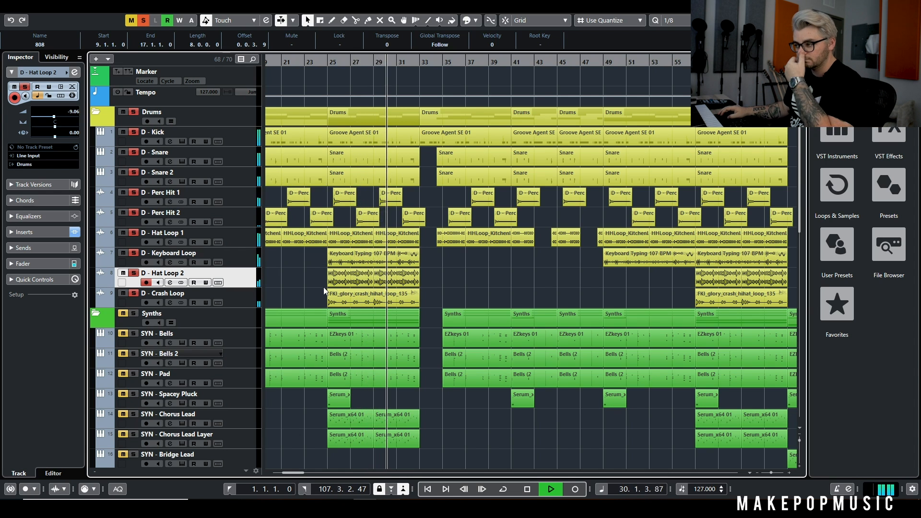
Stop playback, clear the drum solos, and solo the SYN - Chorus Lead track
key("space")
left_click(136, 111)
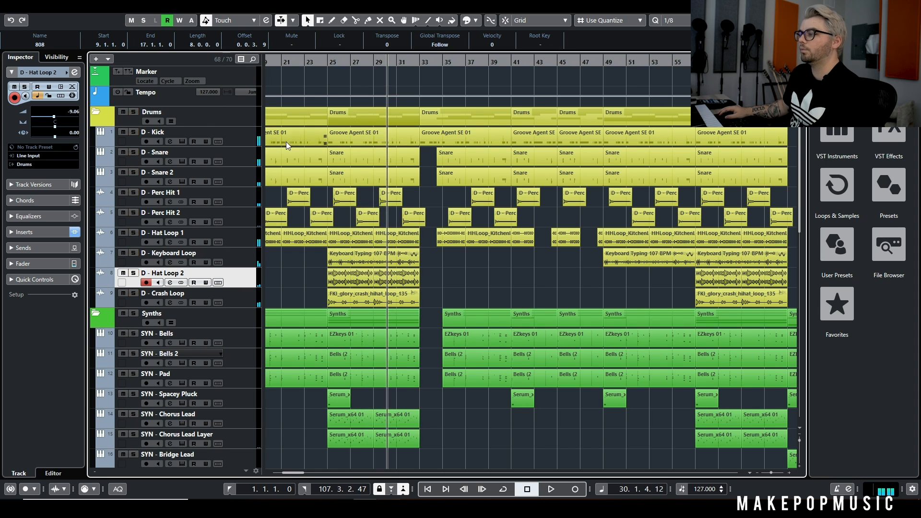
scroll(295, 153, "down", 1)
scroll(335, 245, "down", 2)
scroll(341, 262, "left", 2)
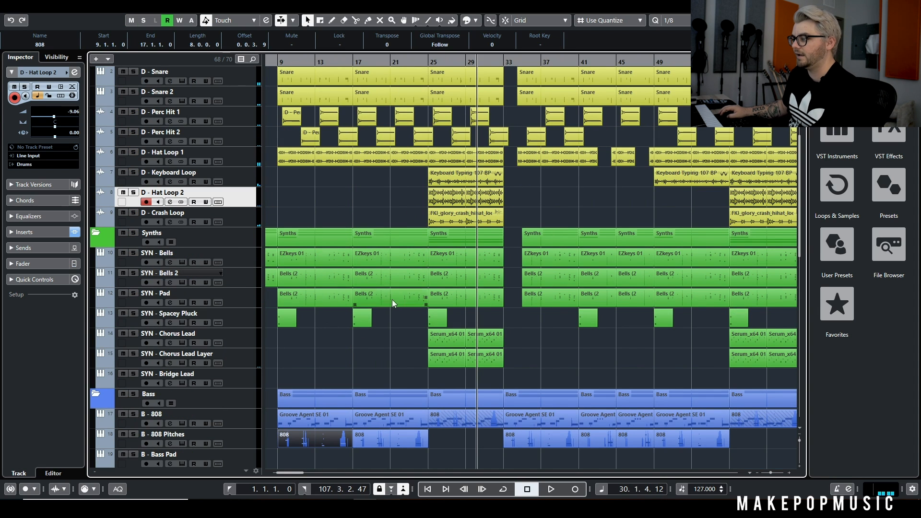
left_click(235, 318)
left_click(133, 334)
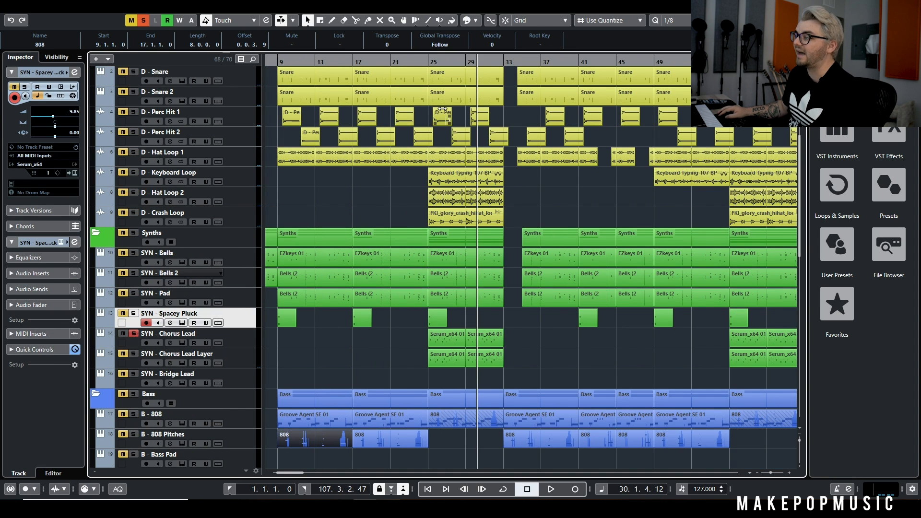
Play the soloed SYN - Chorus Lead from bar 24 into the chorus
left_click_drag(424, 61, 424, 70)
scroll(443, 333, "up", 4)
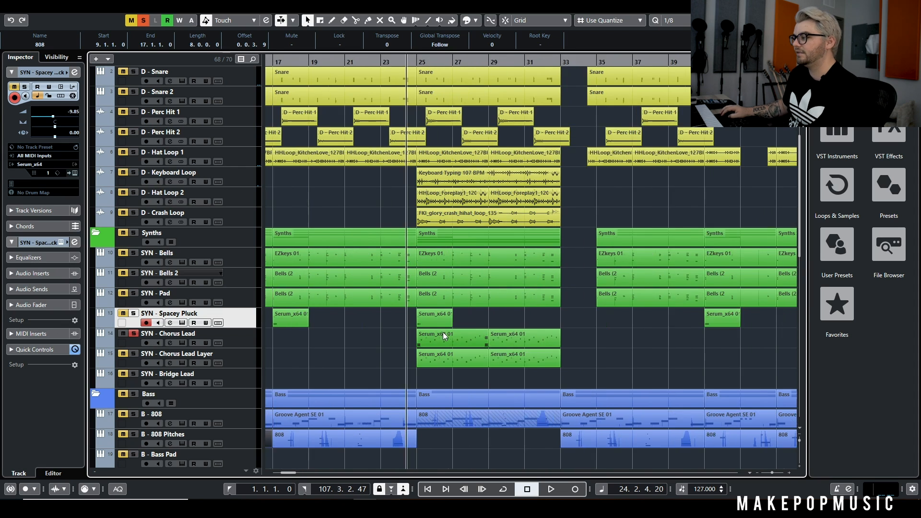
scroll(463, 321, "right", 2)
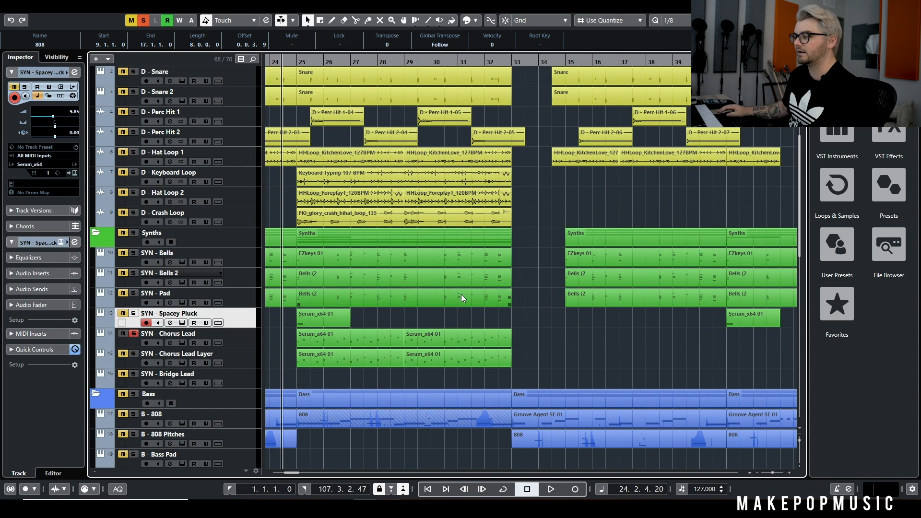
key("space")
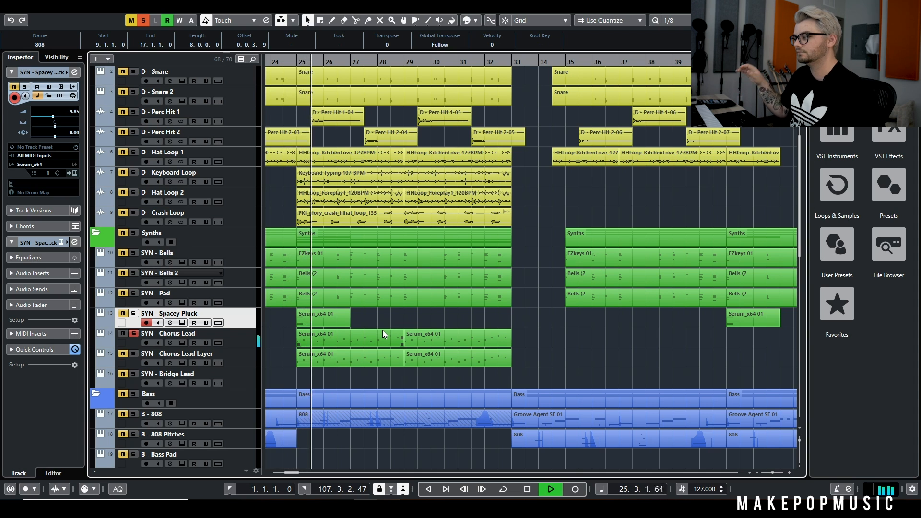
Bypass the inserts on SYN - Chorus Lead, examine its Kontakt Hybrid Keys instrument during playback, and stop at bar 33
left_click(170, 343)
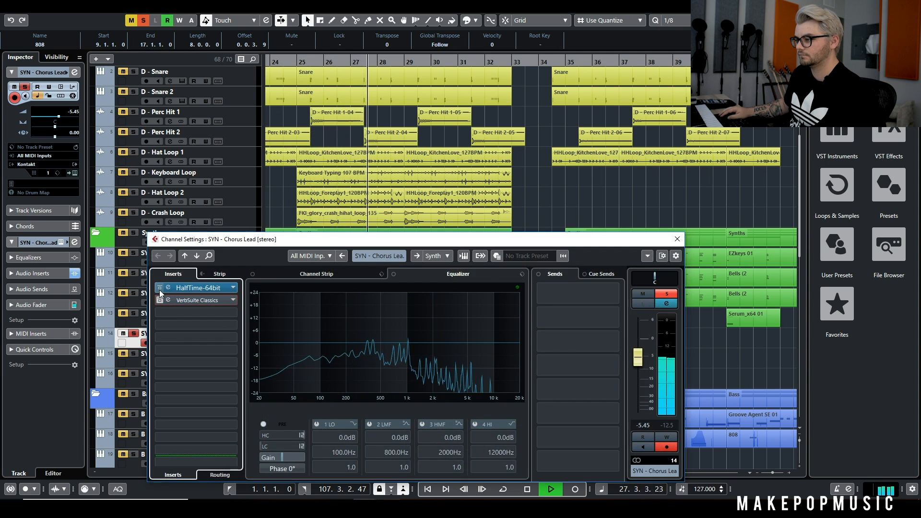
left_click(677, 239)
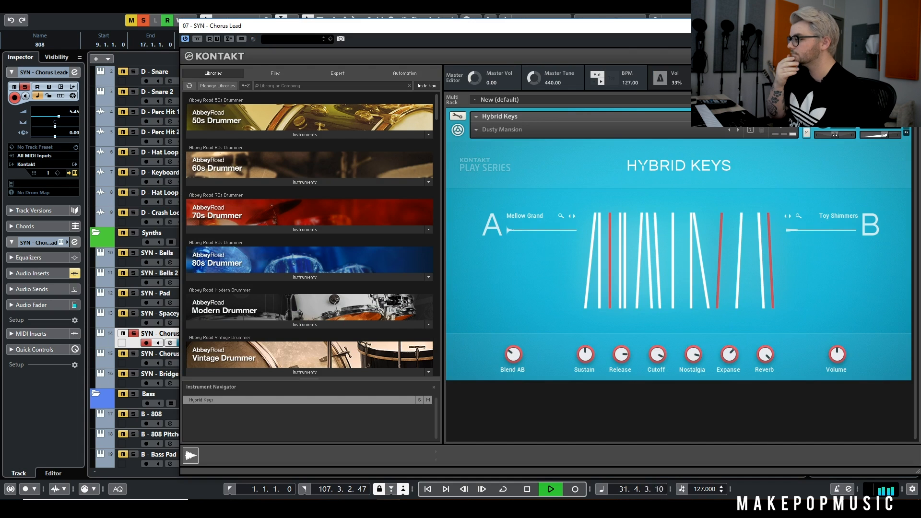
left_click(910, 25)
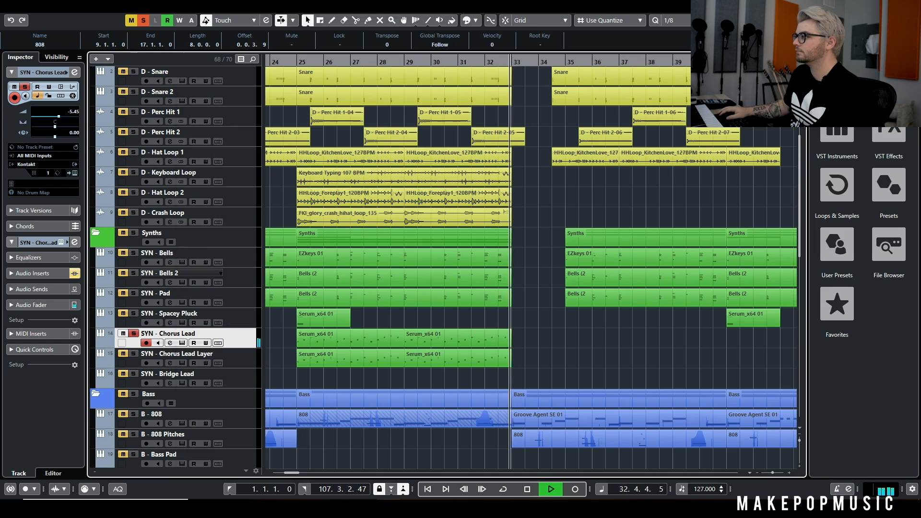
key("space")
left_click(182, 343)
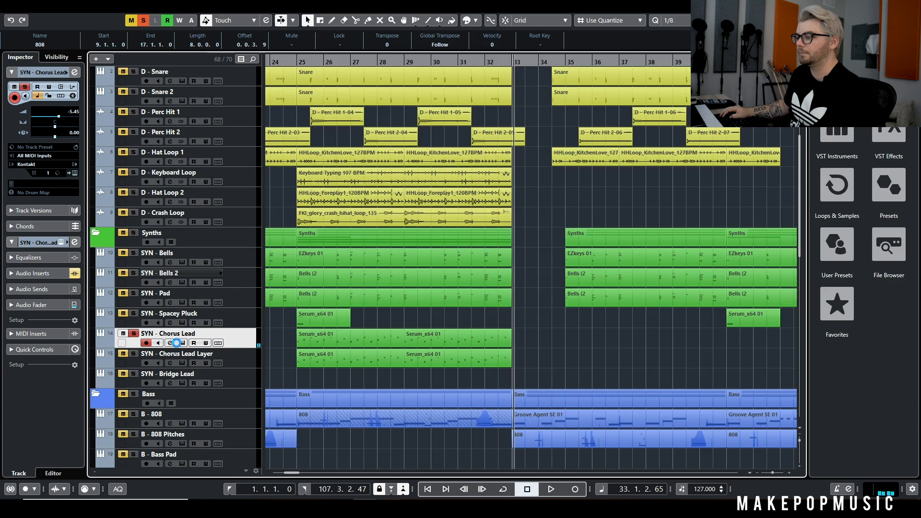
left_click(910, 26)
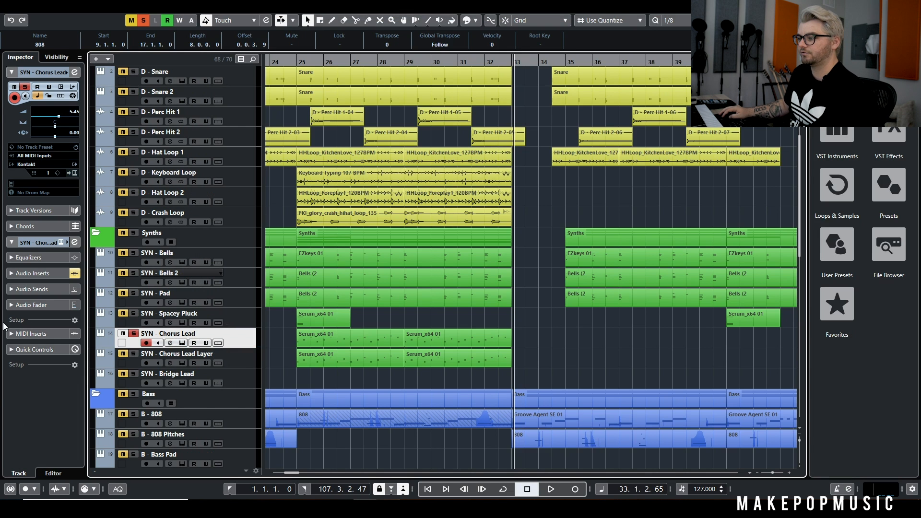
Reactivate HalfTime-64bit on SYN - Chorus Lead, examine its settings, and play from just before bar 25 into bar 29
left_click(170, 343)
left_click(160, 287)
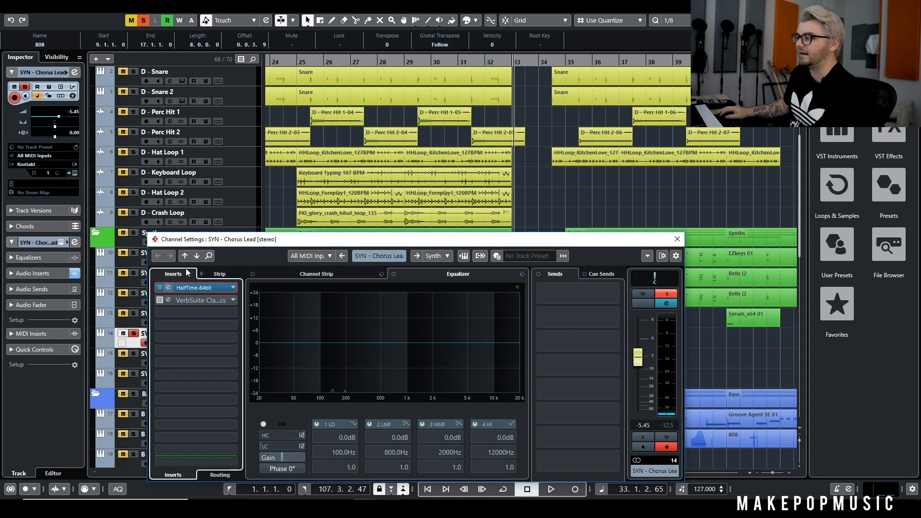
left_click(205, 290)
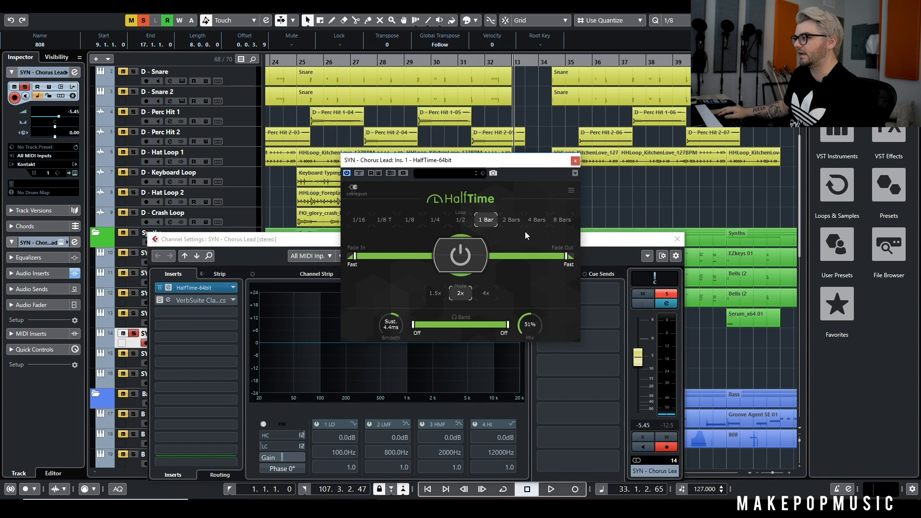
left_click_drag(291, 63, 291, 59)
key("space")
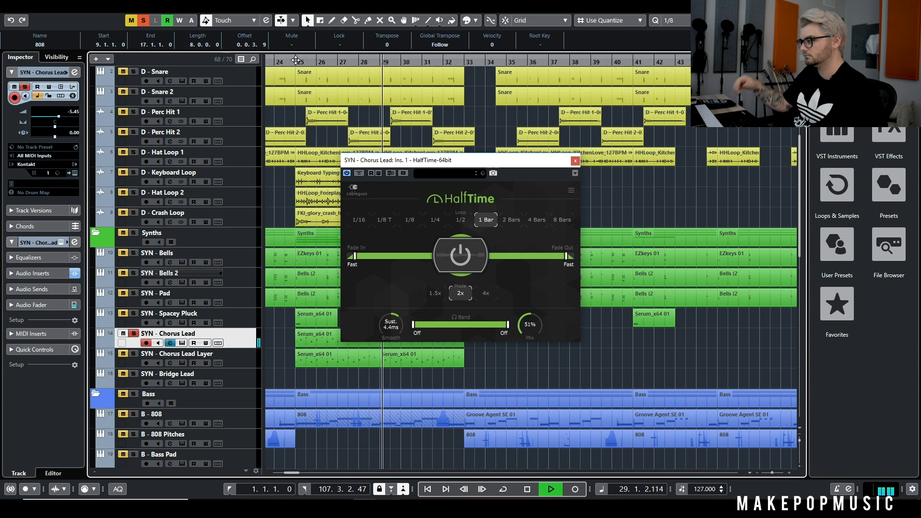
key("space")
left_click(576, 161)
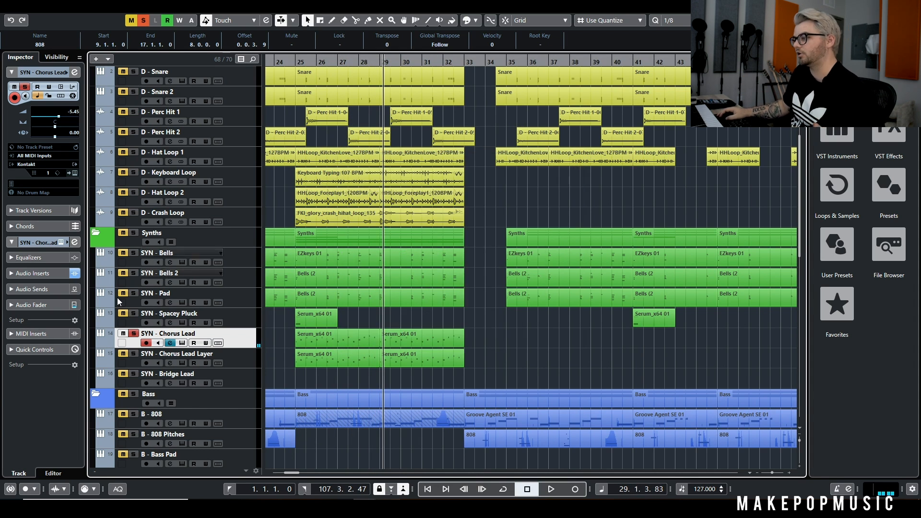
Replay the chorus lead from bar 25 and add SYN - Spacey Pluck, Pad, Bells 2 and Bells to the solo
left_click(168, 343)
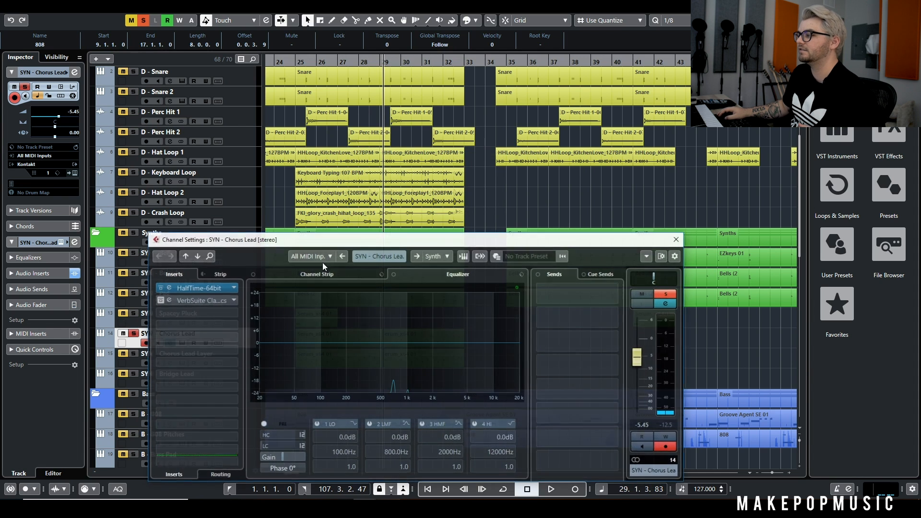
left_click(300, 62)
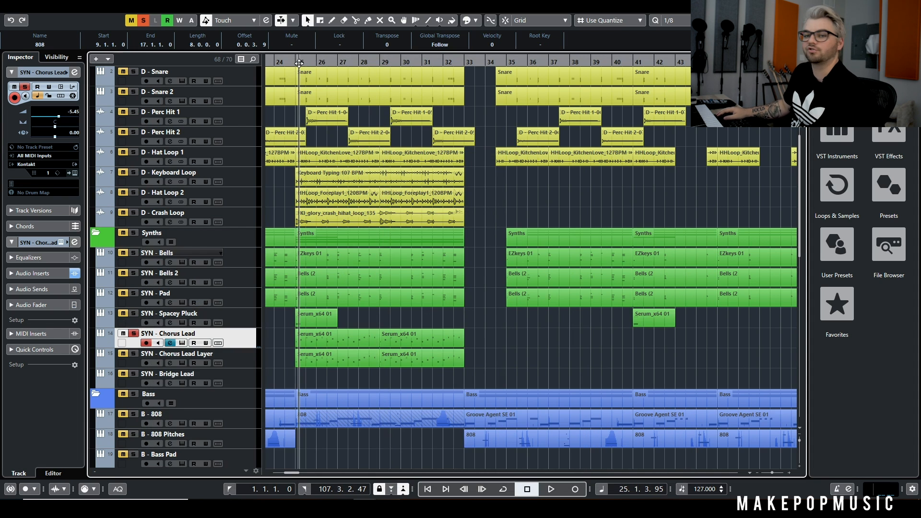
key("space")
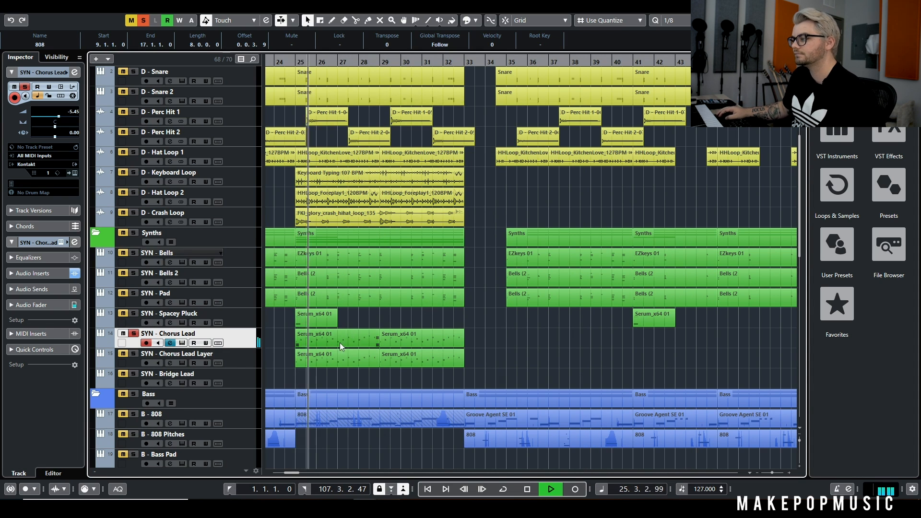
left_click(134, 313)
left_click(133, 293)
left_click(134, 273)
left_click(133, 253)
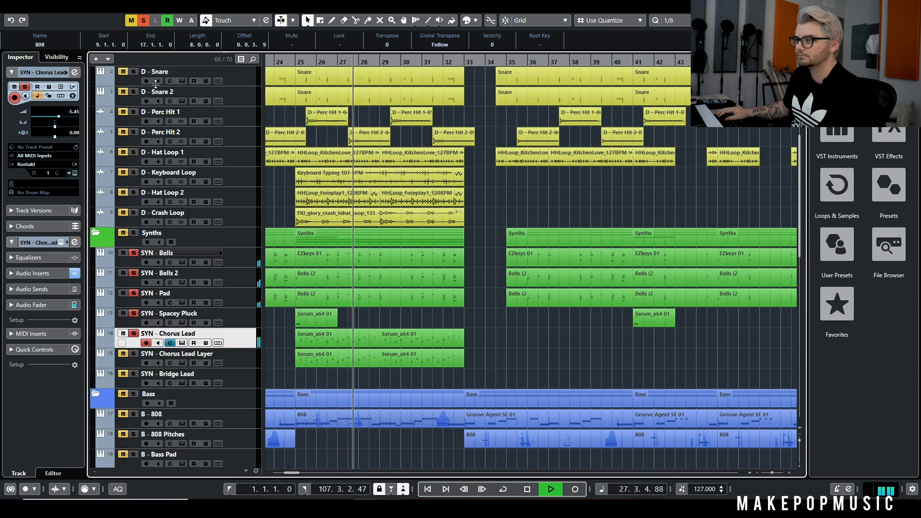
Add the drum tracks to the soloed synths and stop playback in bar 31
scroll(139, 138, "up", 3)
scroll(146, 159, "down", 6)
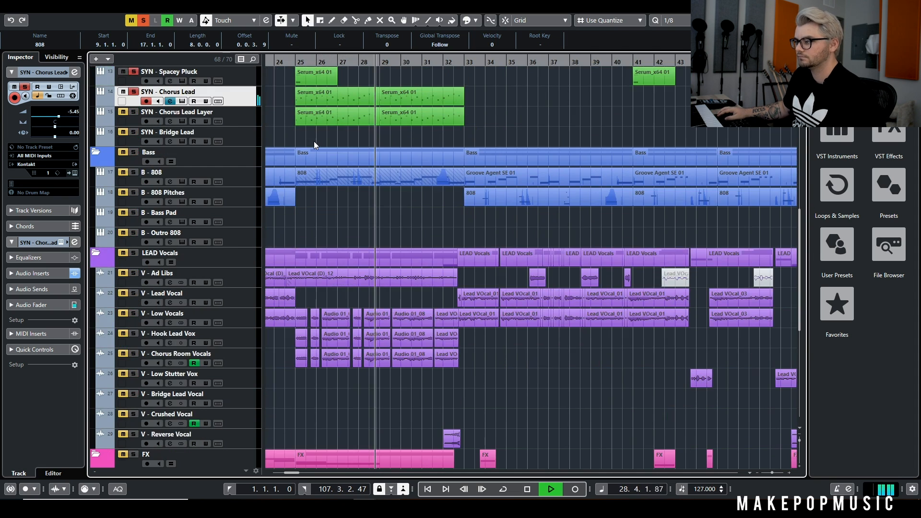
scroll(370, 186, "up", 4)
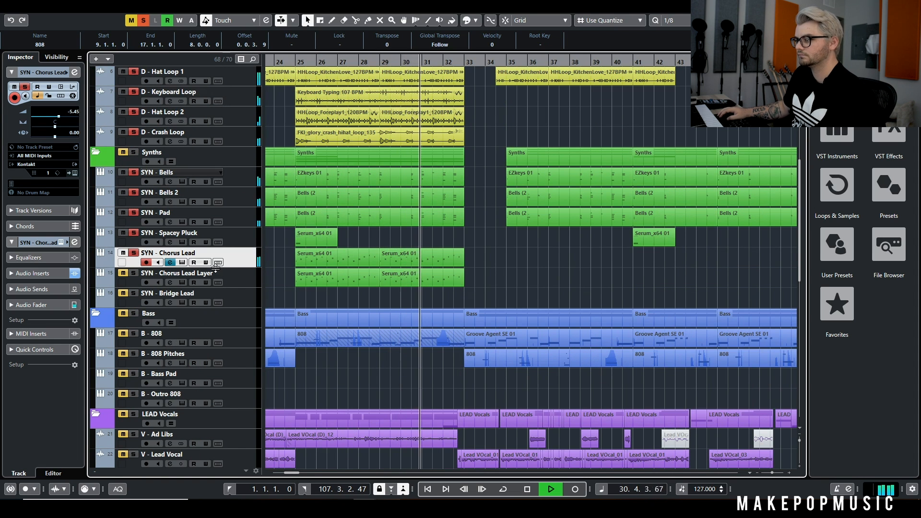
key("space")
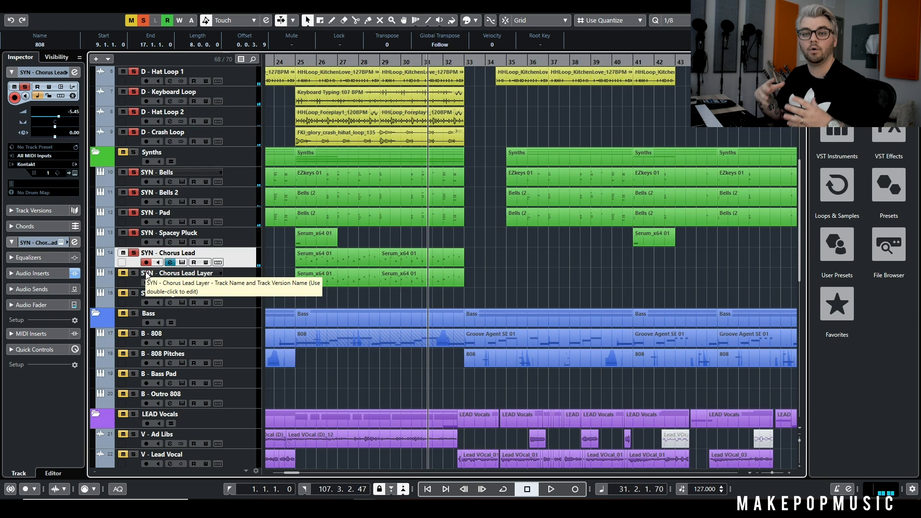
Solo SYN - Chorus Lead Layer in place of the other synths and play it with the drums from bar 25
left_click(134, 273)
left_click(298, 65)
key("space")
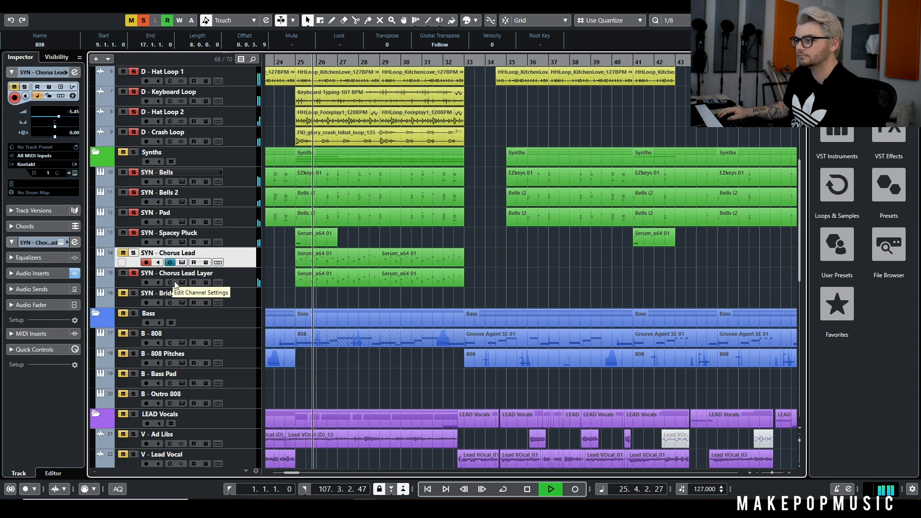
left_click(133, 233)
left_click(133, 213)
left_click(132, 194)
left_click(133, 173)
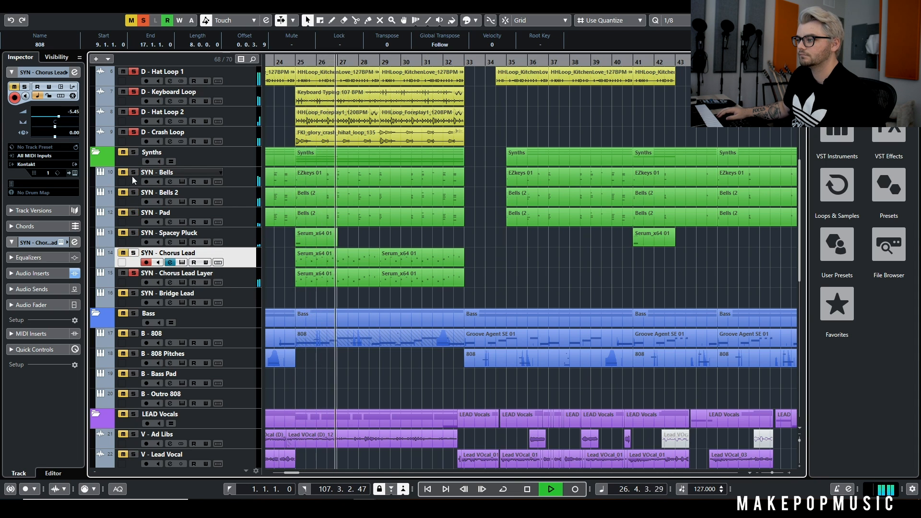
Examine the Kontakt Hybrid Keys instrument on SYN - Chorus Lead Layer, close it, and stop playback in bar 29
left_click(181, 278)
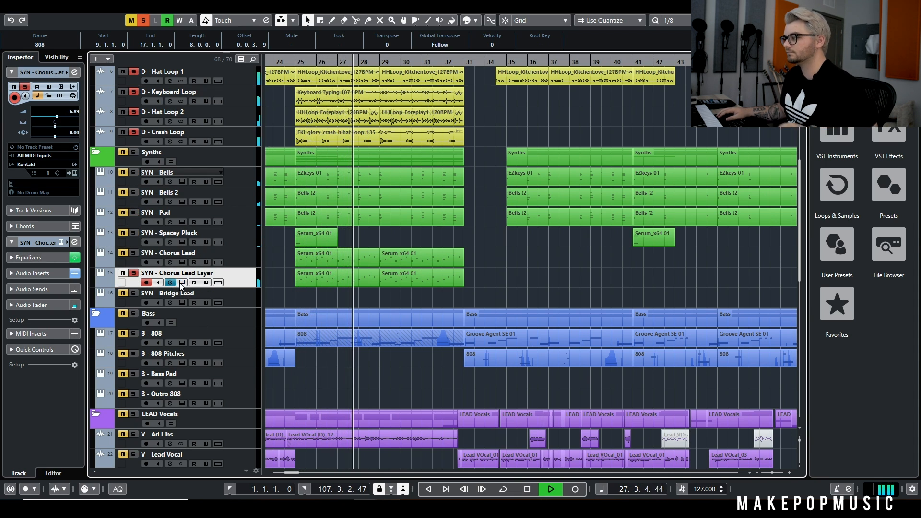
left_click(182, 284)
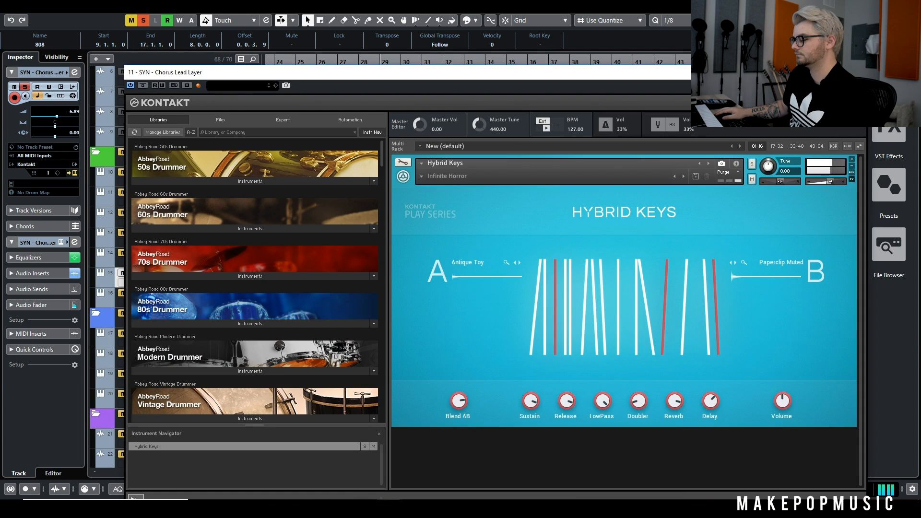
key("Escape")
key("space")
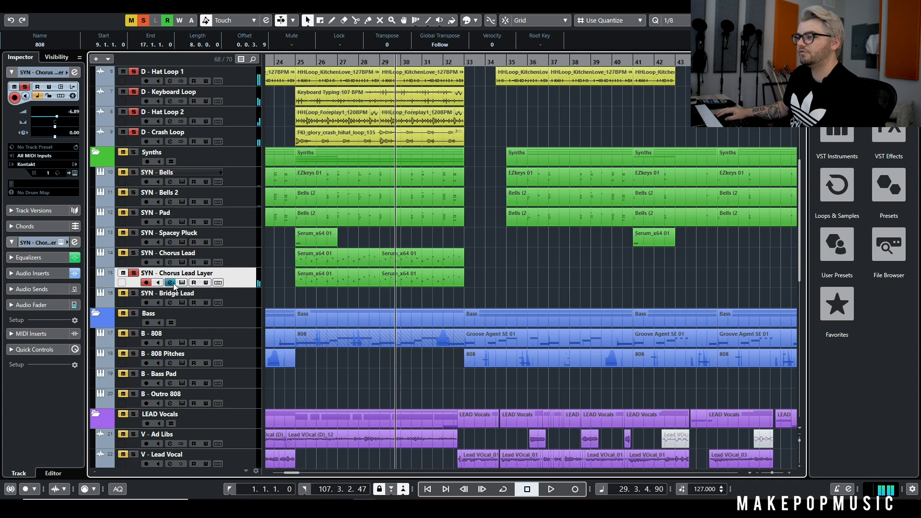
Examine the H-Delay Stereo and VerbSuite Classics inserts on SYN - Chorus Lead Layer and close their windows
left_click(171, 283)
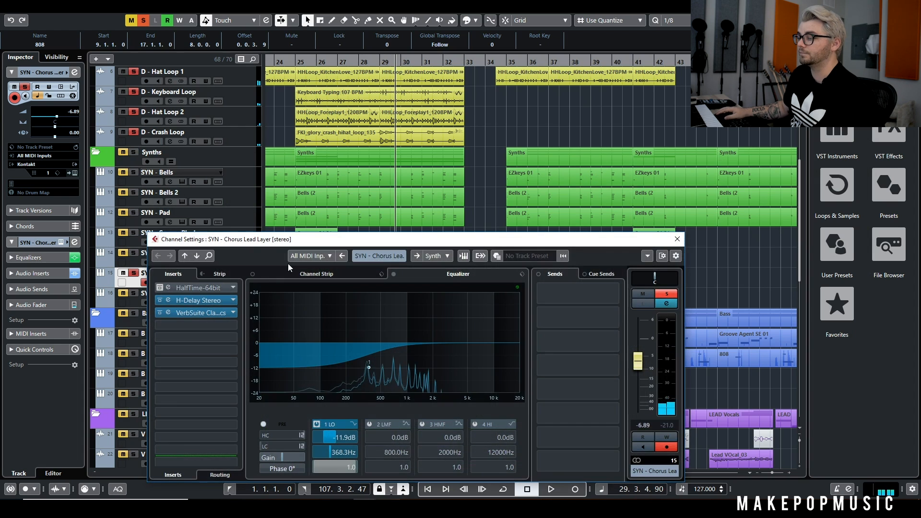
left_click(208, 303)
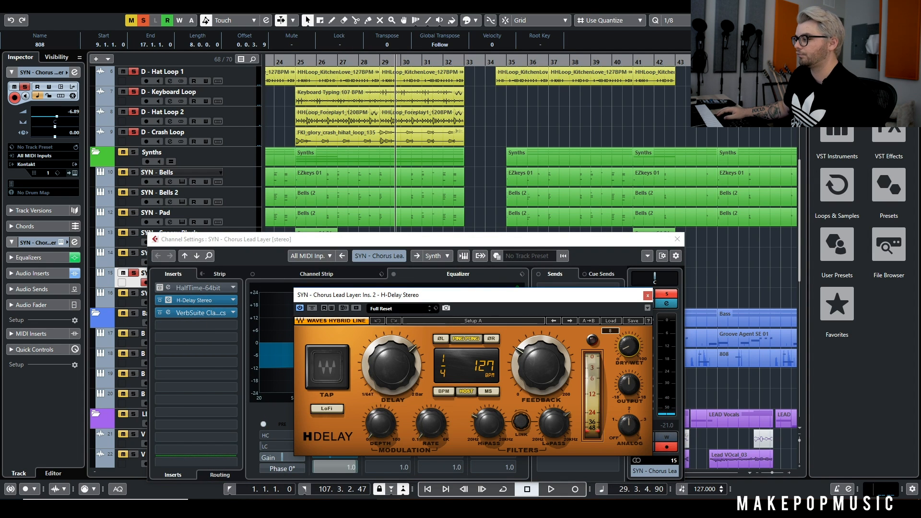
left_click(209, 314)
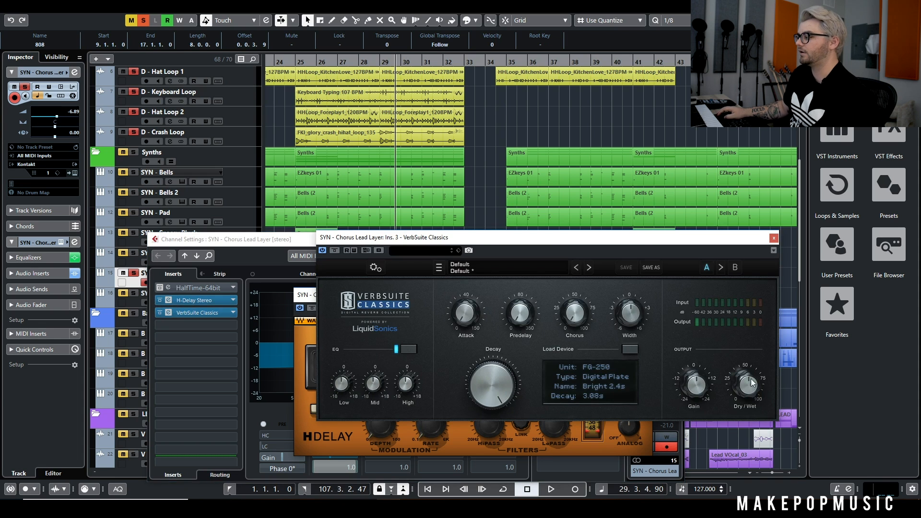
left_click(774, 239)
left_click(651, 295)
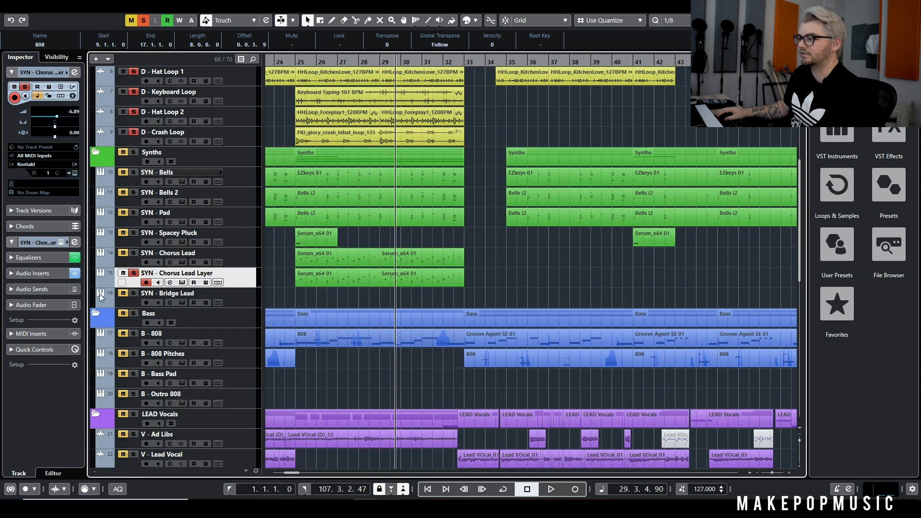
Compare SYN - Chorus Lead Layer during playback with its low EQ band and insert effects off and on, close its channel settings, and stop
left_click(171, 283)
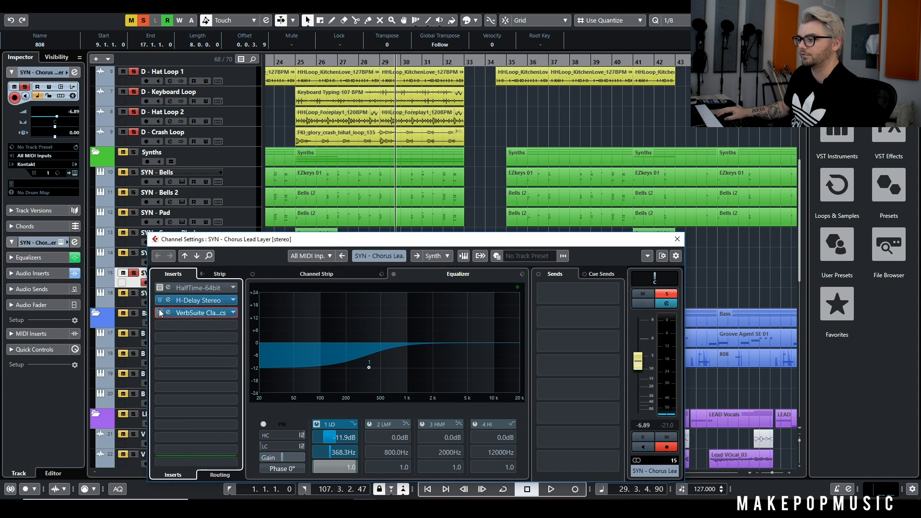
left_click(319, 423)
key("space")
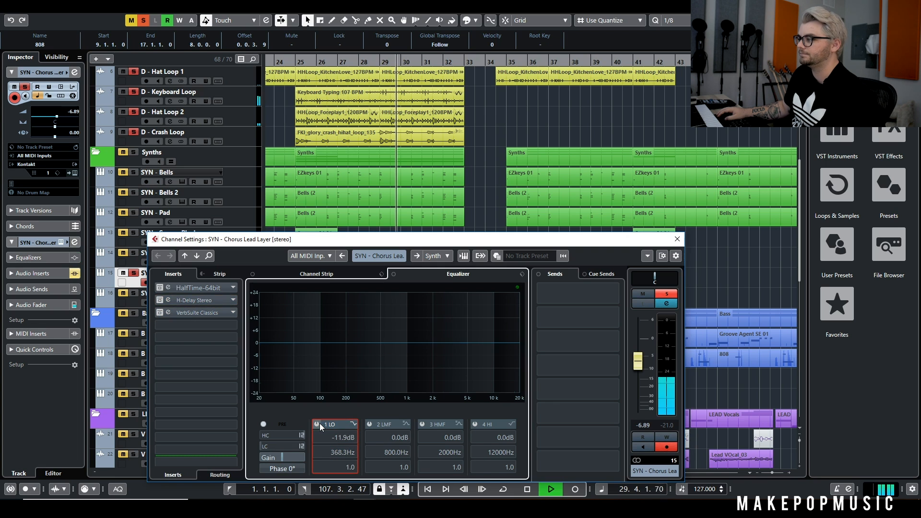
left_click(318, 424)
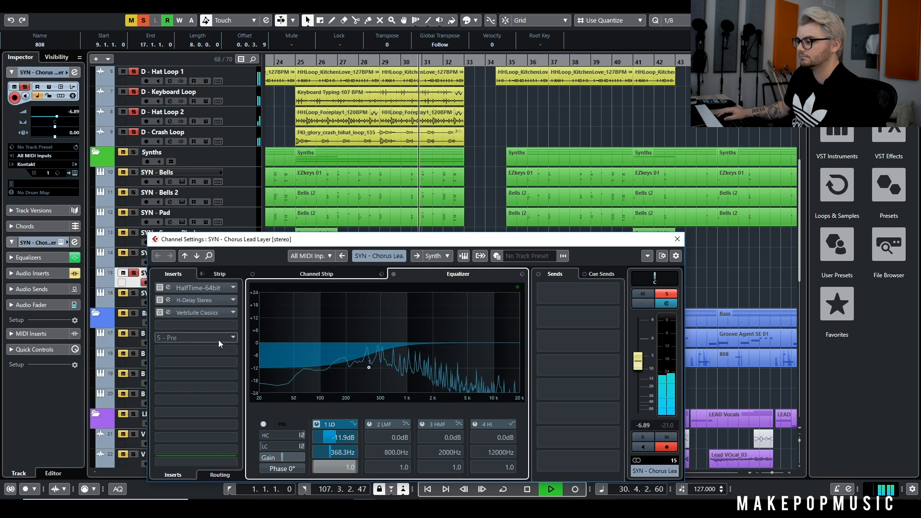
left_click(160, 300)
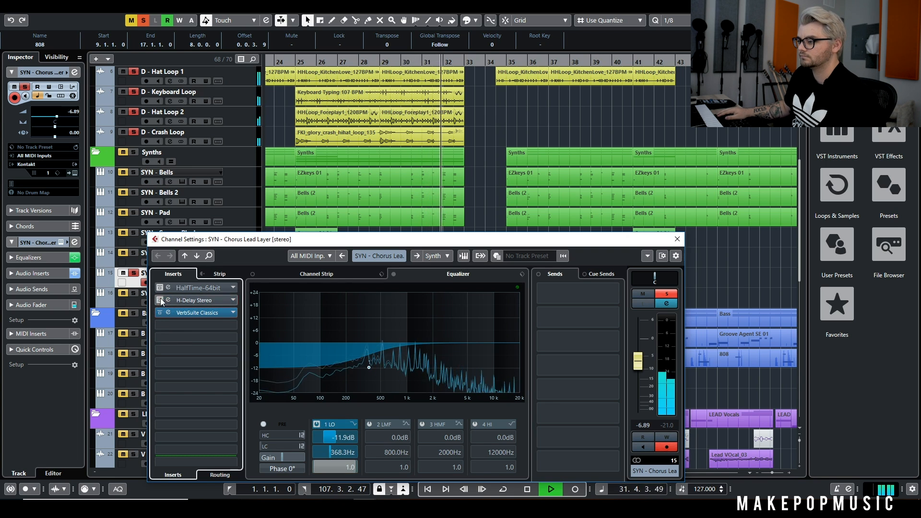
left_click(678, 239)
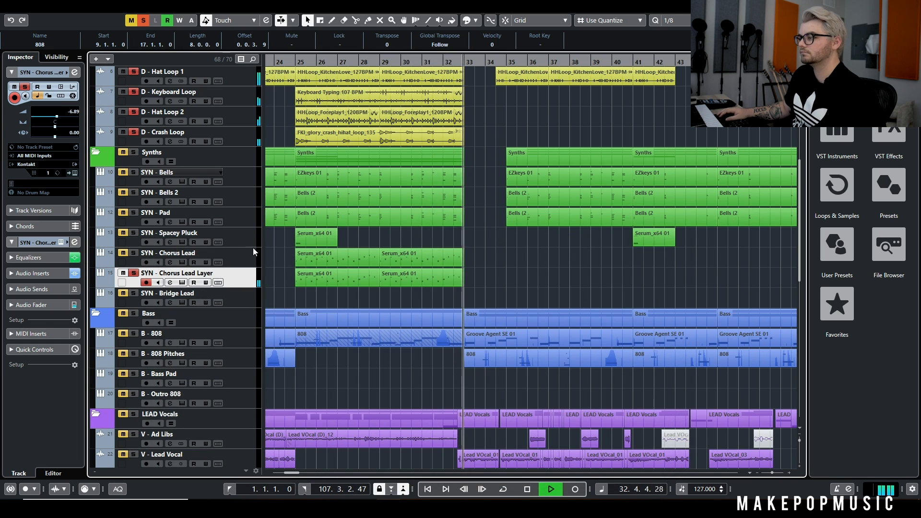
key("space")
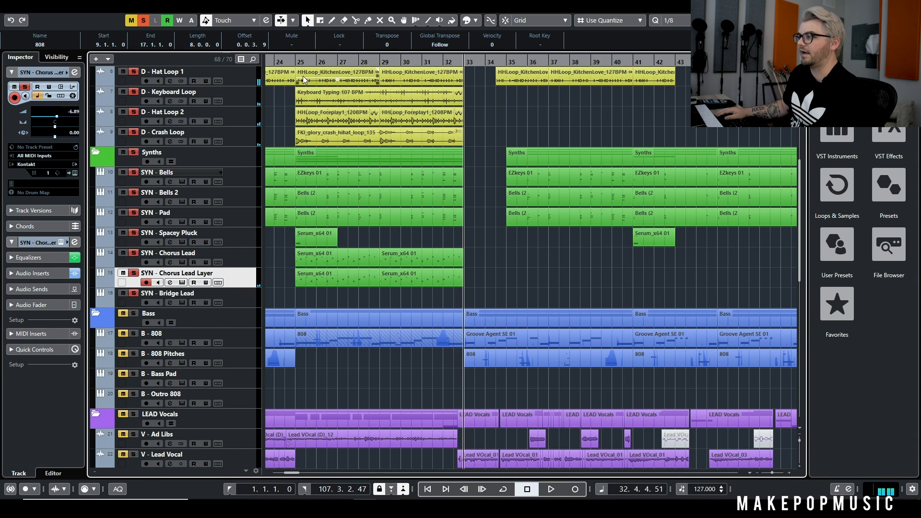
Add the LEAD Vocals tracks except V - Chorus Room Vocals to the solo, play from bar 24, and stop in bar 31
scroll(272, 281, "down", 4)
scroll(272, 280, "up", 2, "ctrl")
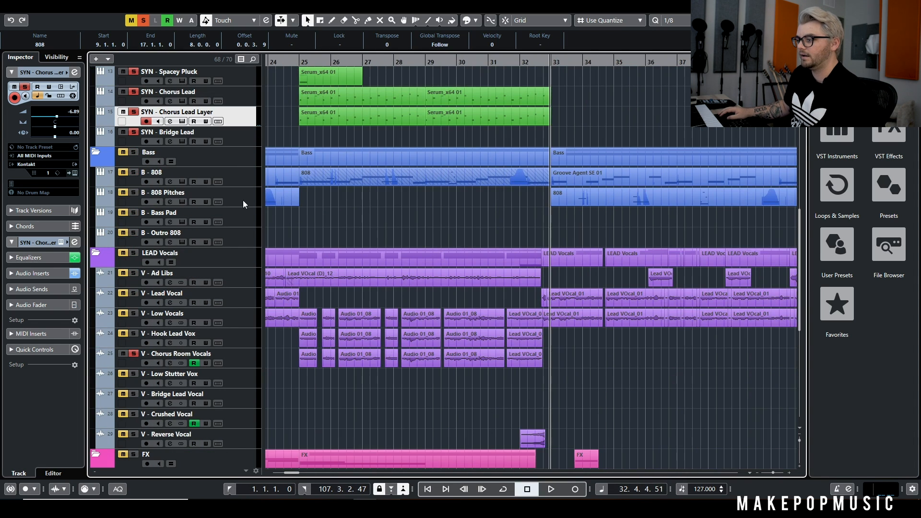
left_click_drag(282, 62, 281, 66)
left_click(133, 252)
key("space")
left_click(134, 354)
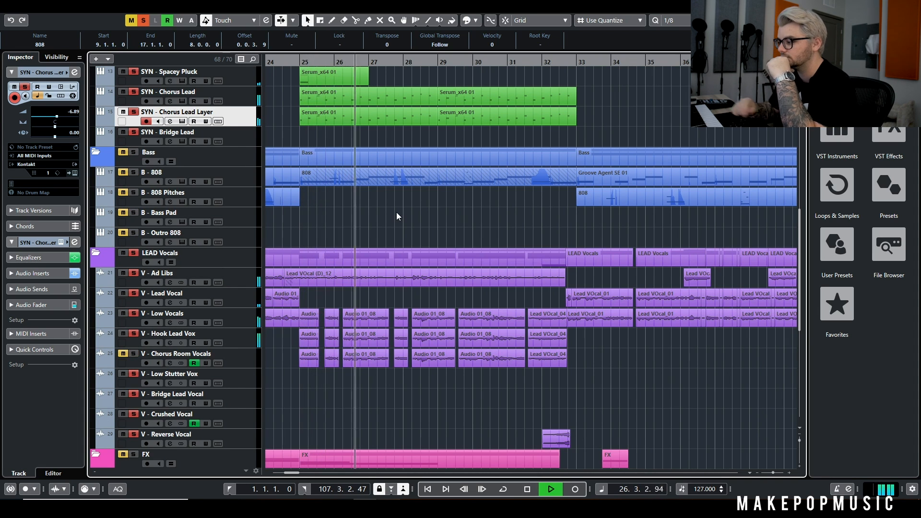
scroll(404, 226, "up", 5)
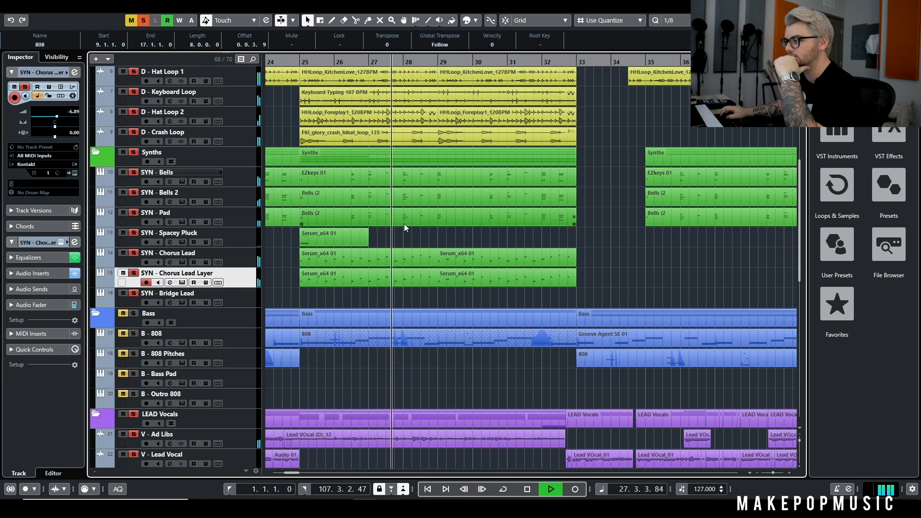
scroll(402, 207, "down", 5)
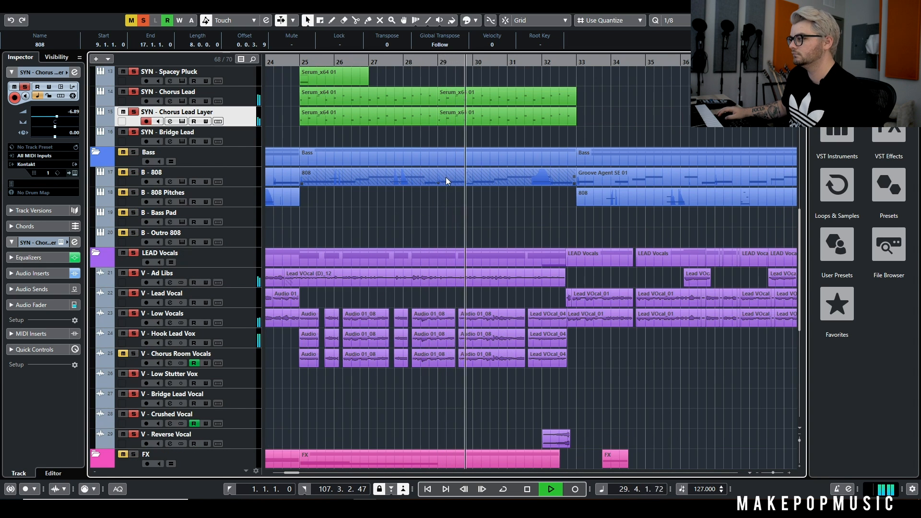
scroll(445, 177, "down", 5)
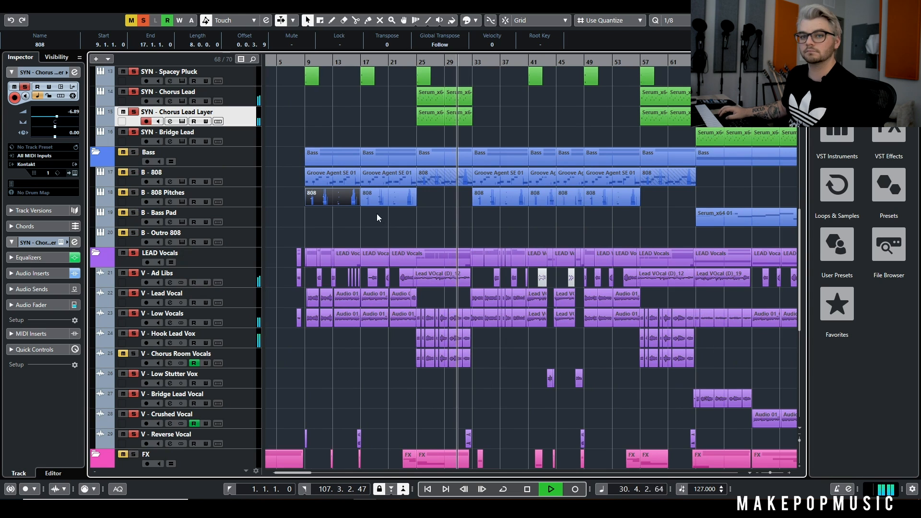
key("space")
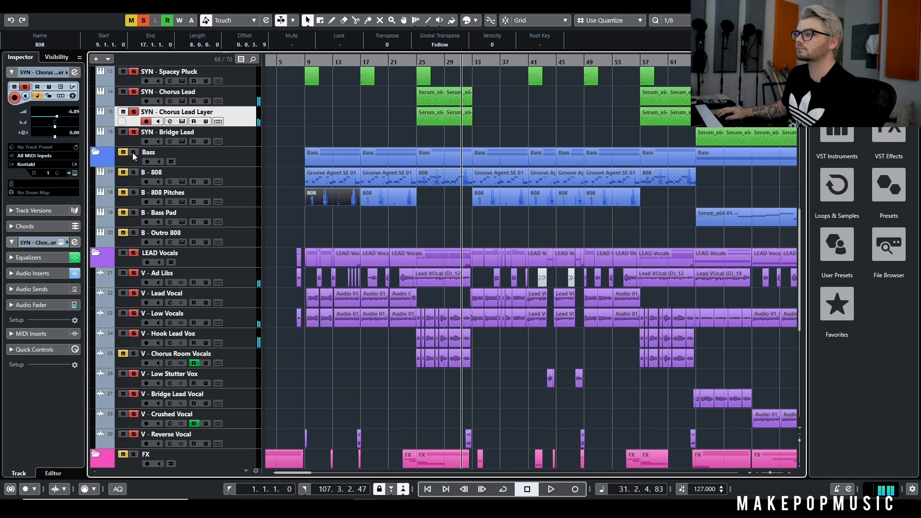
Add the Bass tracks to the soloed tracks and play the section from about bar 23
left_click(124, 152)
scroll(443, 217, "up", 5)
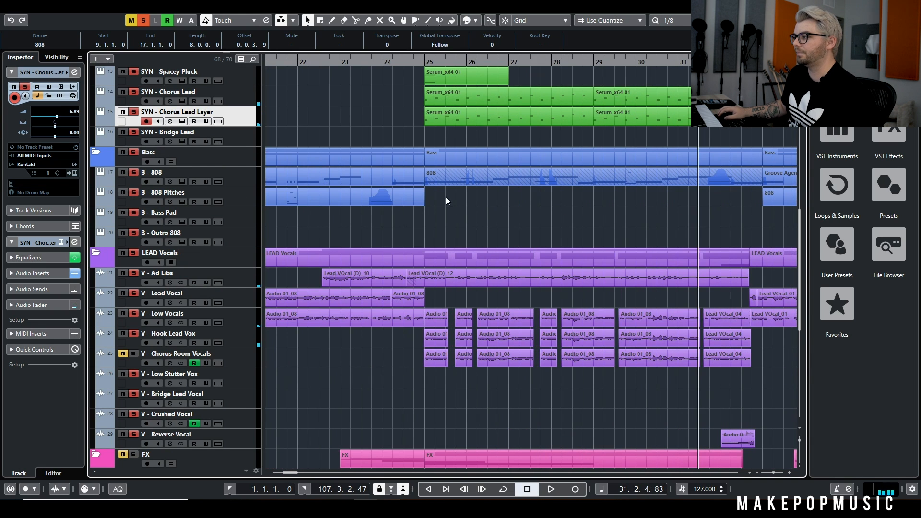
left_click(419, 62)
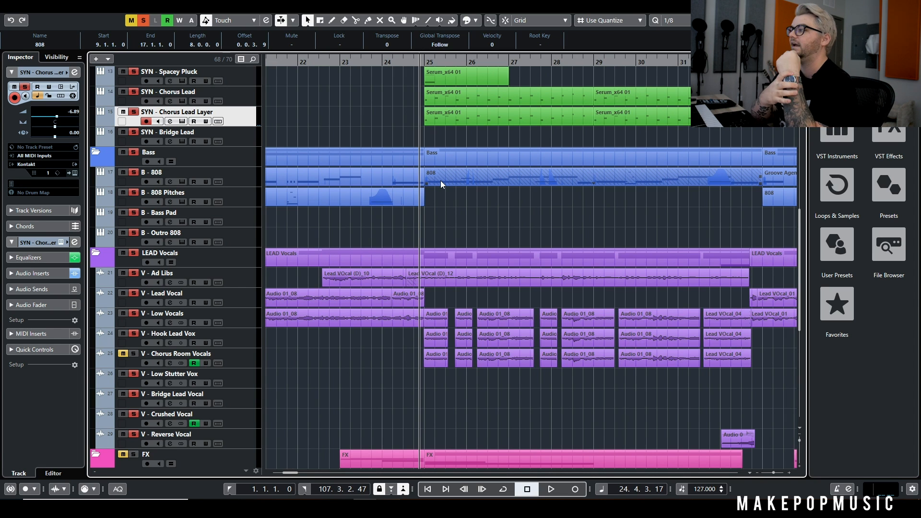
scroll(440, 185, "down", 7)
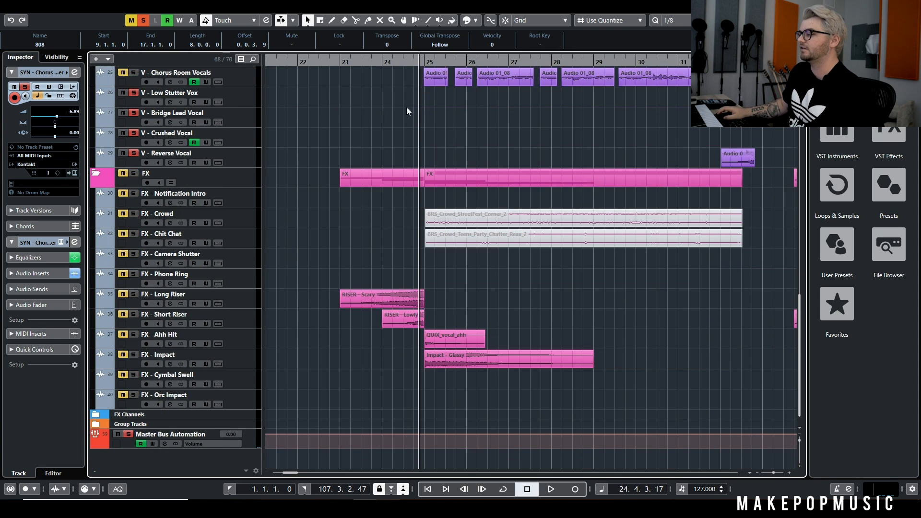
scroll(413, 110, "down", 4)
scroll(415, 111, "up", 8)
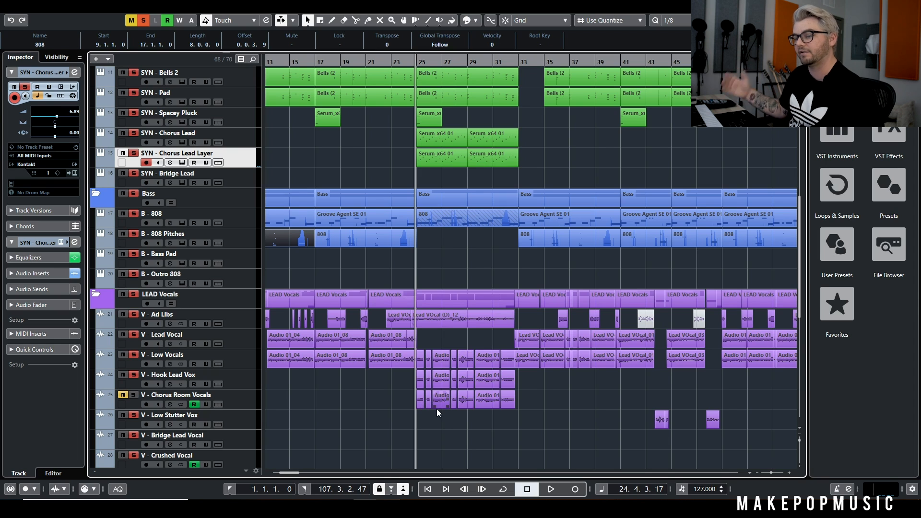
left_click(396, 66)
key("space")
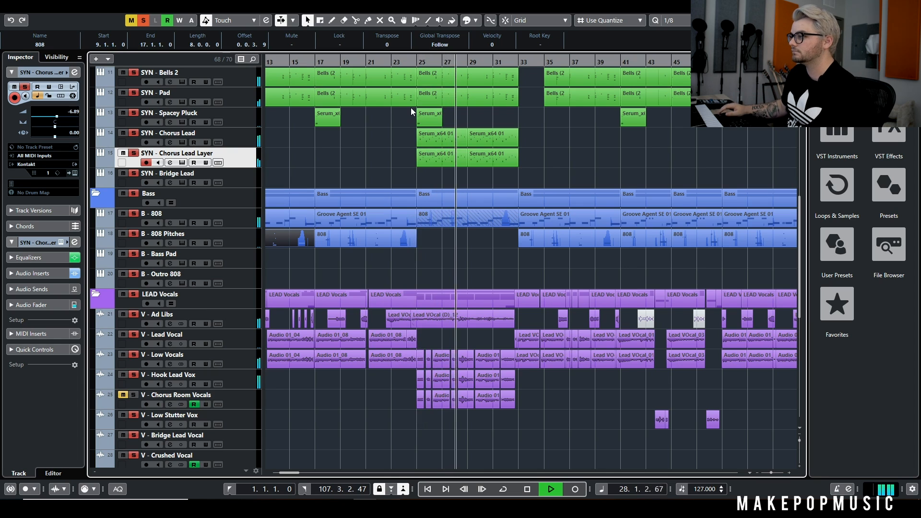
Look over the drum, synth, bass, vocal and FX tracks during playback, clear all solos, and stop at bar 33
scroll(410, 107, "up", 10)
scroll(379, 190, "down", 2)
scroll(379, 188, "down", 4)
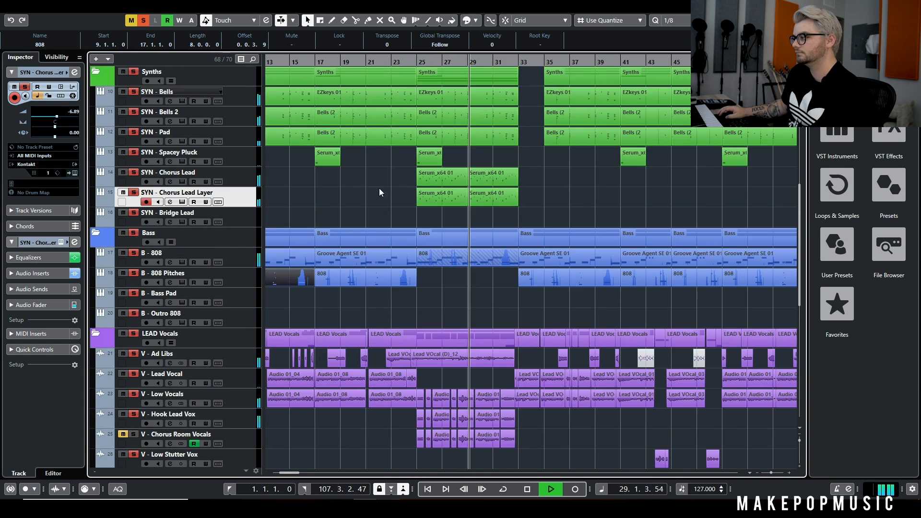
scroll(394, 189, "down", 4)
scroll(399, 205, "up", 8)
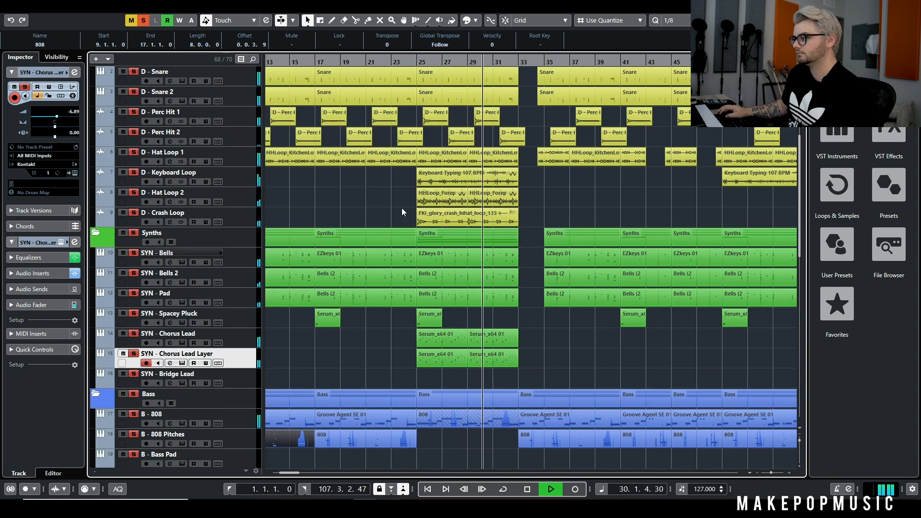
scroll(402, 211, "down", 4)
scroll(394, 226, "down", 4)
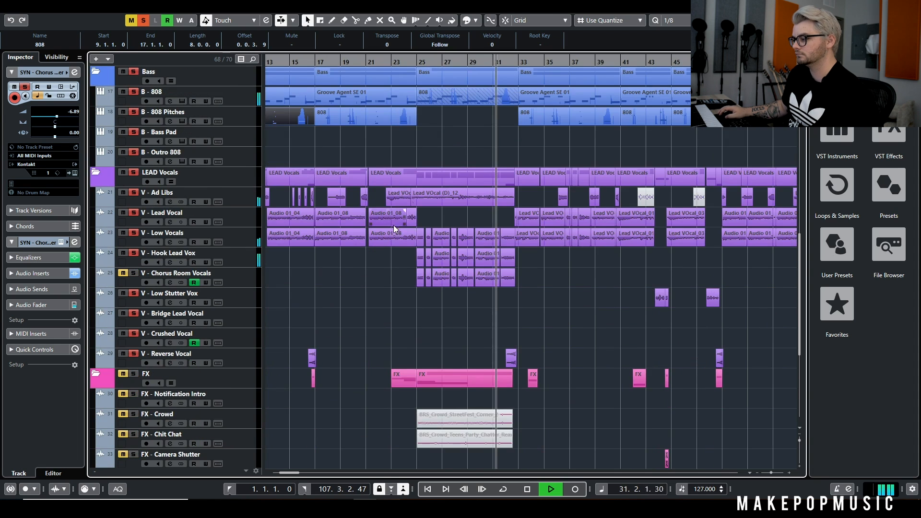
scroll(384, 232, "down", 2)
scroll(384, 233, "down", 2)
scroll(391, 192, "up", 12)
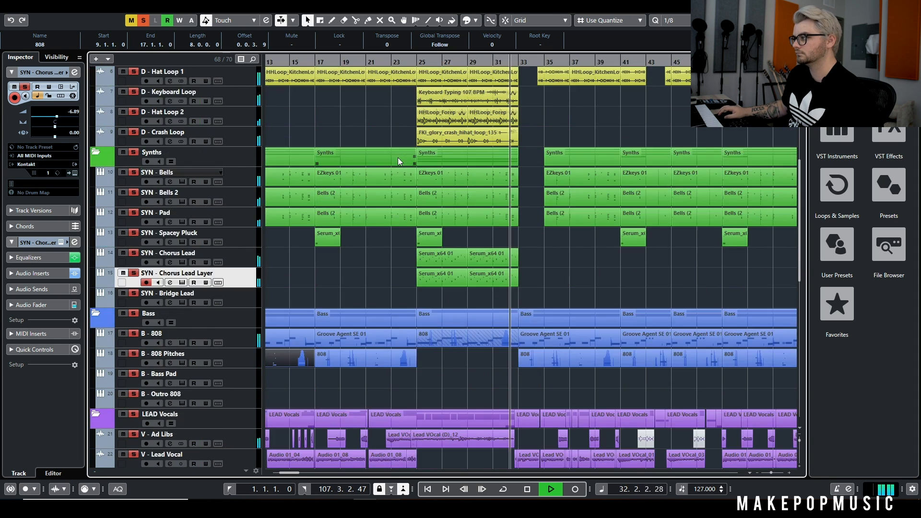
key("space")
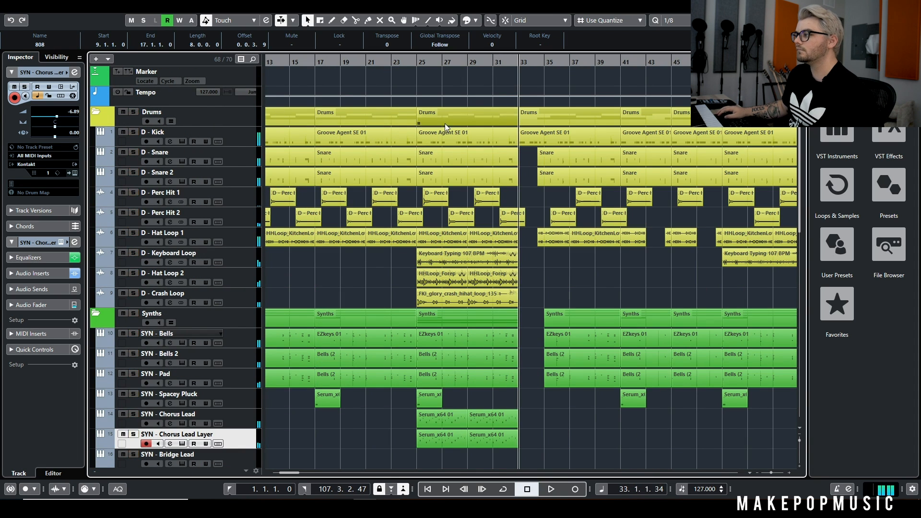
Solo V - Chorus Room Vocals with the playhead in bar 23 and open its channel settings
scroll(446, 126, "down", 10)
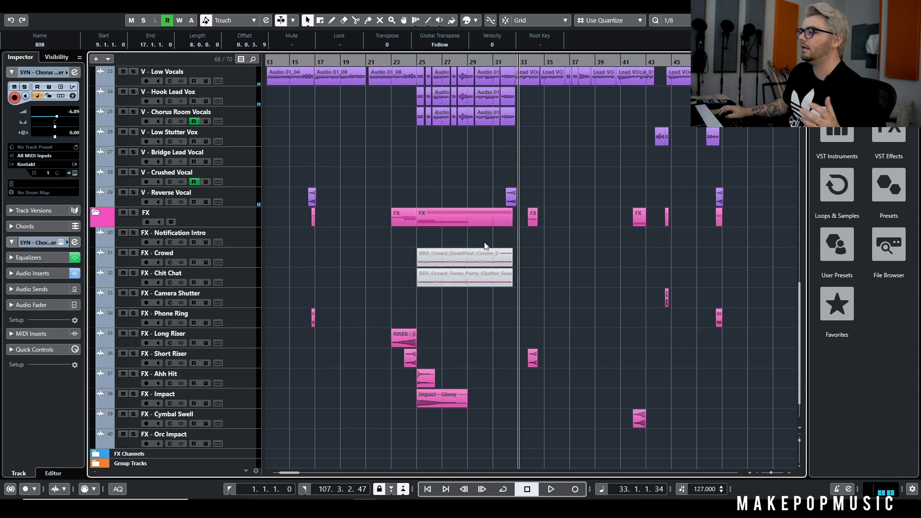
scroll(406, 272, "up", 3)
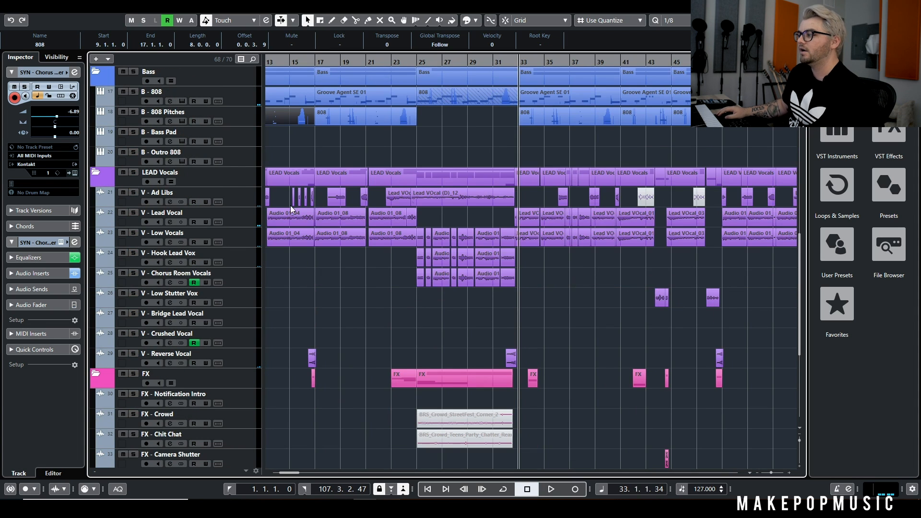
left_click_drag(414, 60, 401, 63)
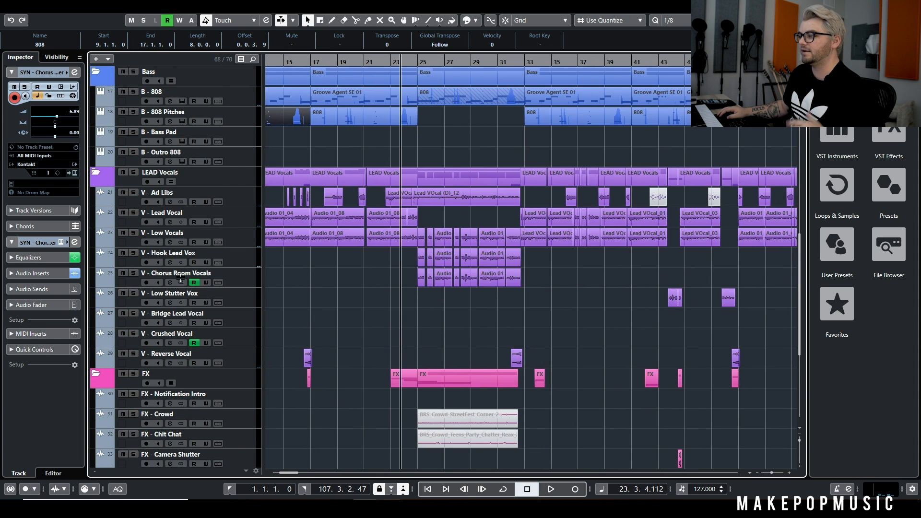
left_click(133, 277)
left_click(169, 282)
left_click_drag(329, 243, 365, 94)
Examine the VerbSuite Classics and FabFilter Pro-Q 3 inserts on V - Chorus Room Vocals and close all the open windows
left_click(295, 232)
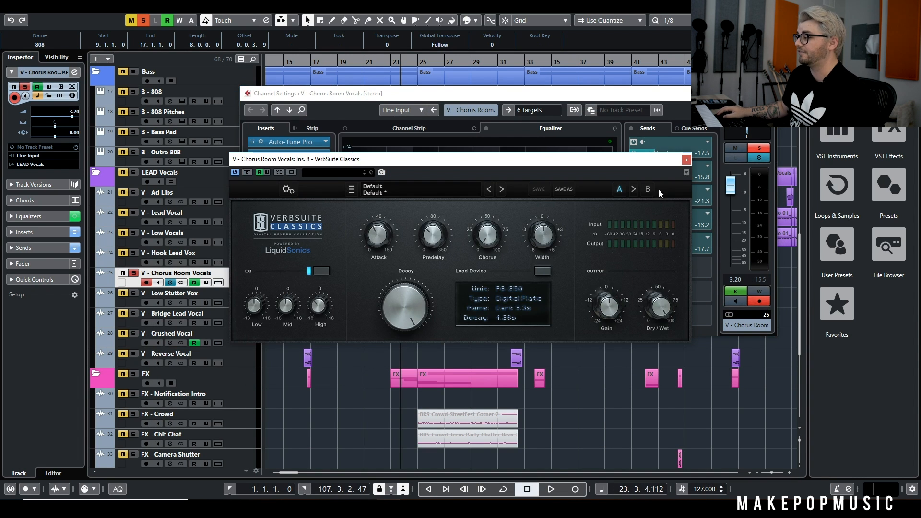
left_click(687, 160)
left_click(286, 241)
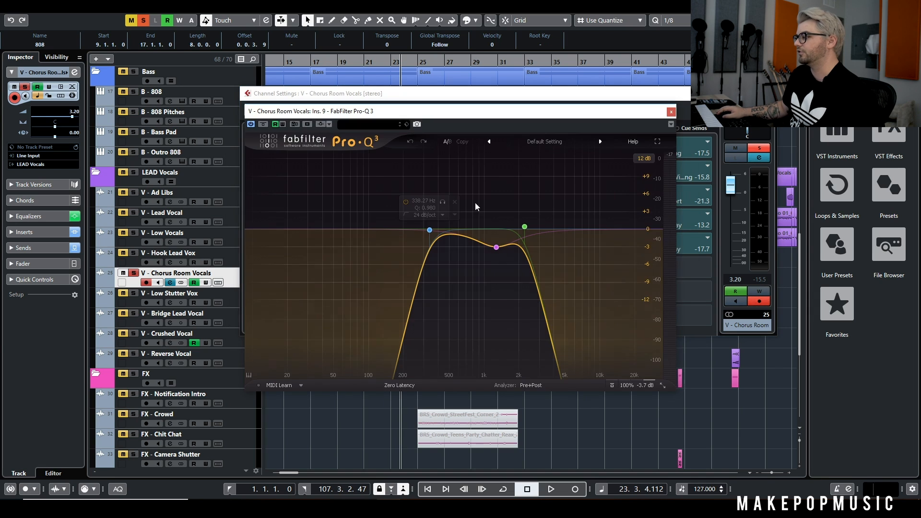
left_click(671, 112)
left_click(676, 93)
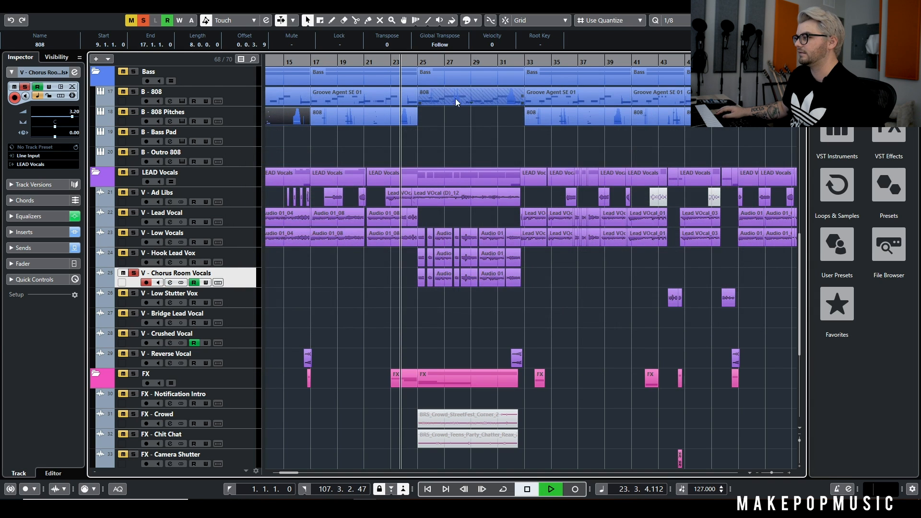
Play V - Chorus Room Vocals from just before bar 25 and add V - Hook Lead Vox to the solo
key("space")
left_click(414, 64)
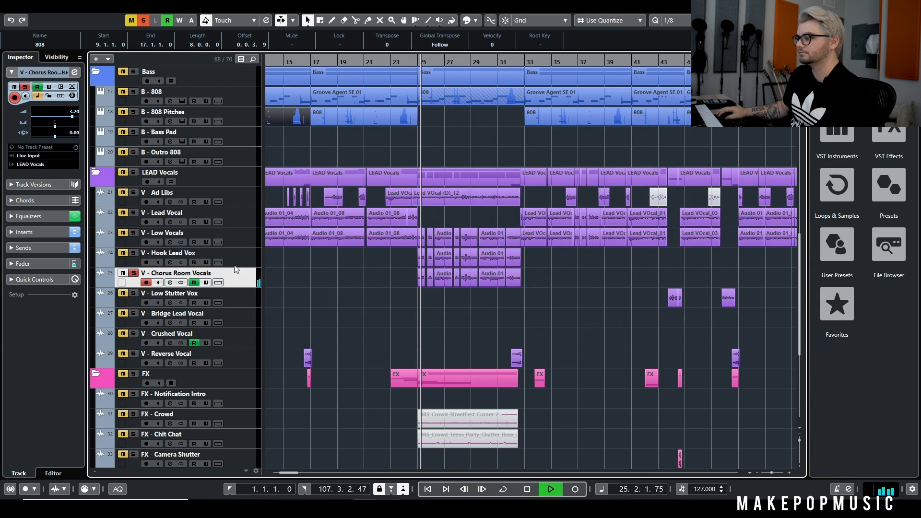
left_click(134, 254)
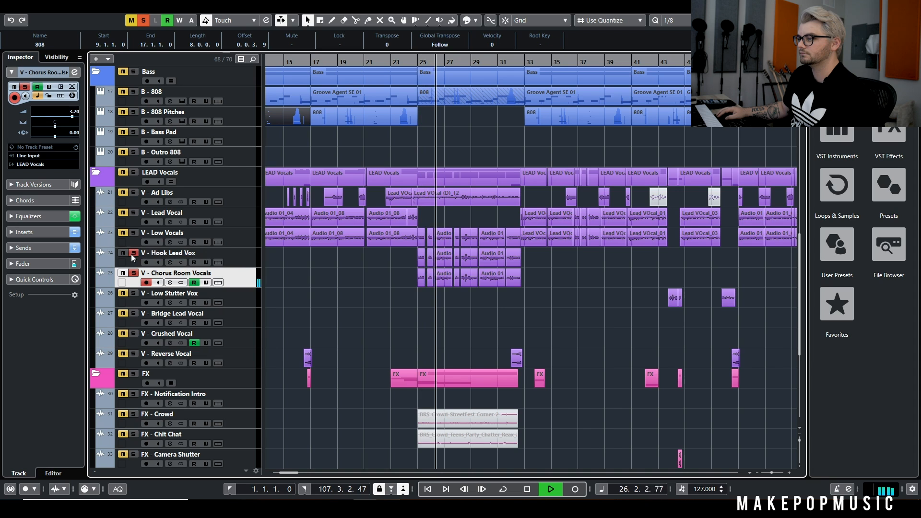
left_click(134, 254)
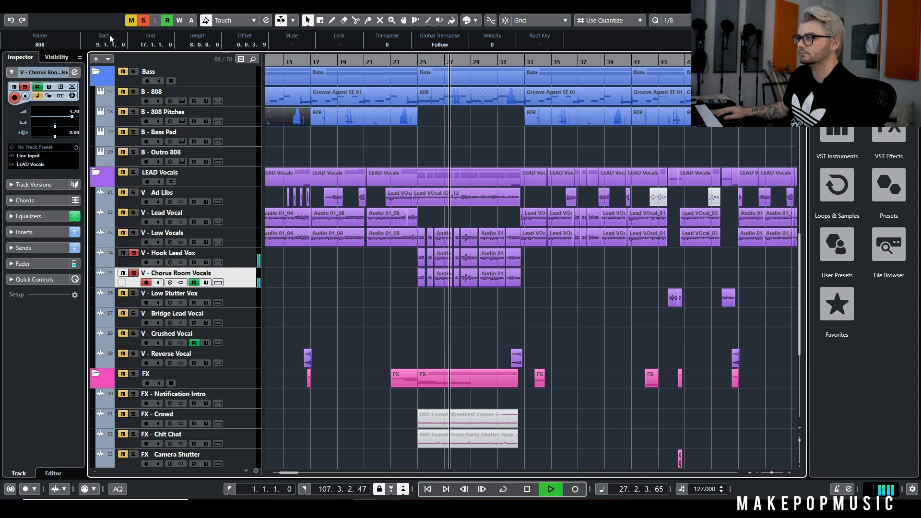
Clear the solos and compare the full mix with V - Chorus Room Vocals muted and unmuted
left_click(124, 273)
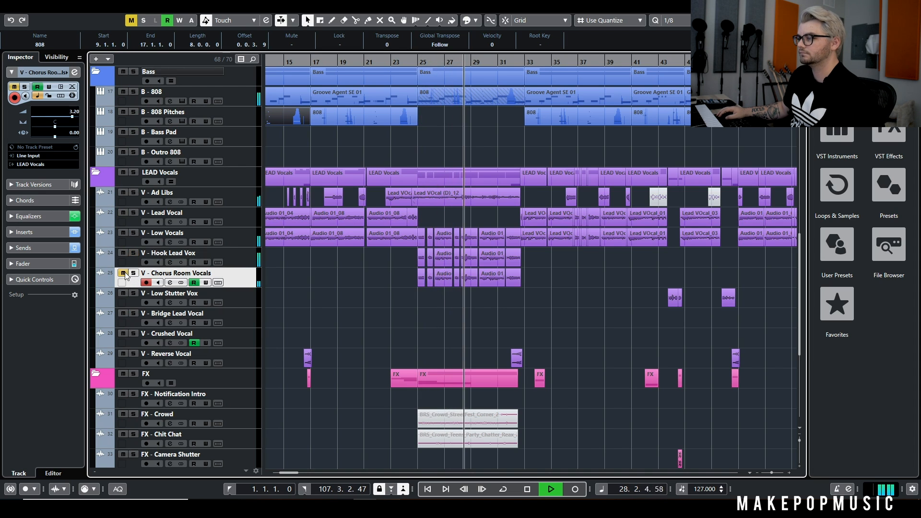
left_click(123, 273)
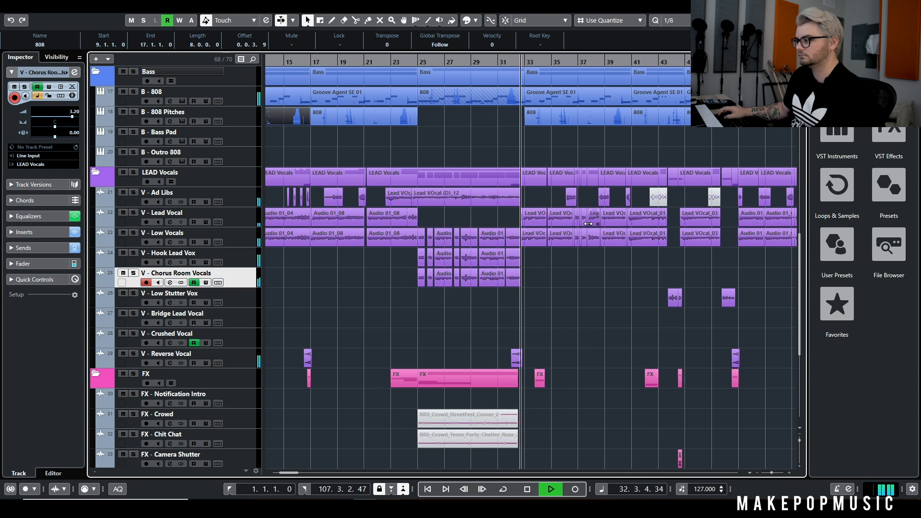
Return the playhead to bar 24, stop playback, and solo V - Ad Libs
left_click(415, 63)
key("space")
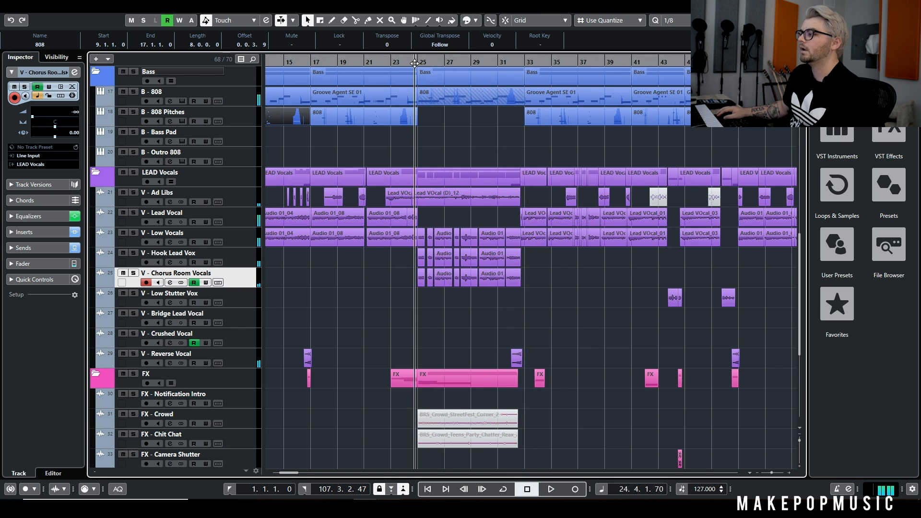
left_click(133, 193)
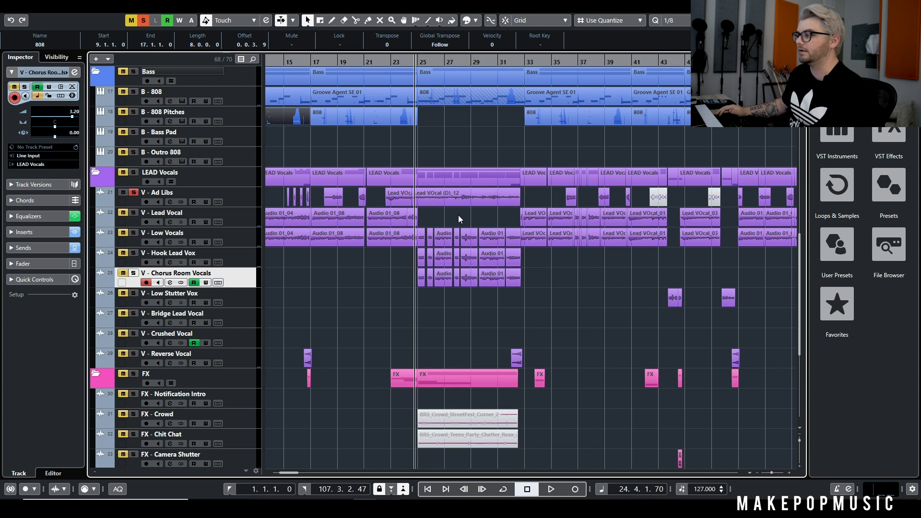
Play the soloed V - Ad Libs from bar 24, adding V - Low Vocals, V - Hook Lead Vox and V - Chorus Room Vocals to the solo
key("space")
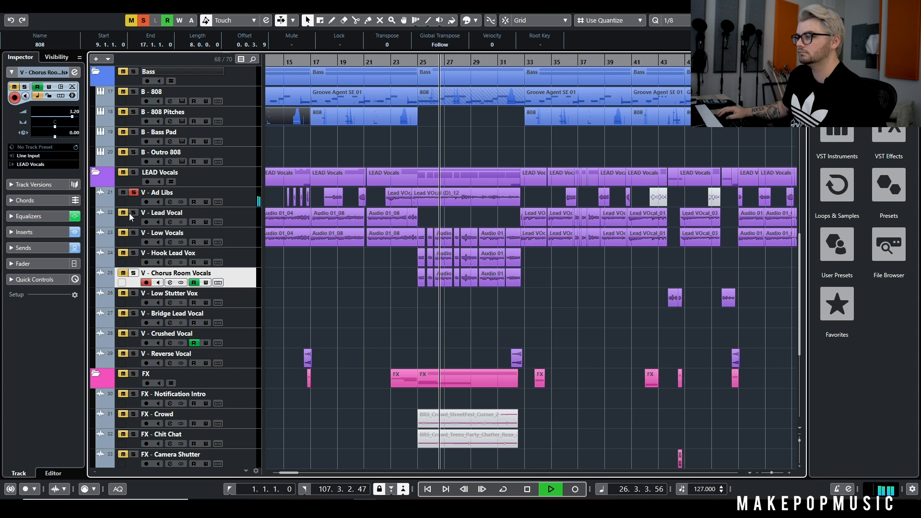
left_click(133, 232)
left_click(134, 253)
left_click(133, 273)
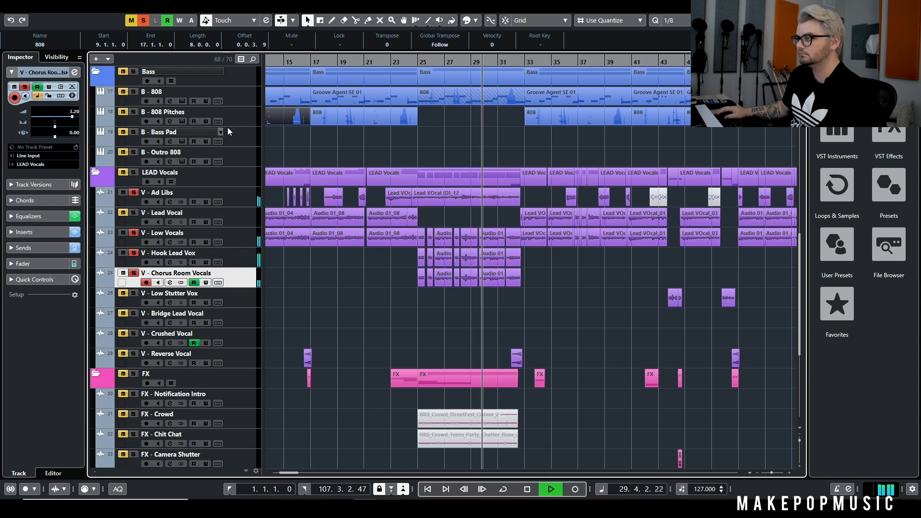
Clear all solos and play the full mix through the end of the chorus, stopping playback at bar 33
left_click(147, 22)
scroll(522, 271, "down", 5)
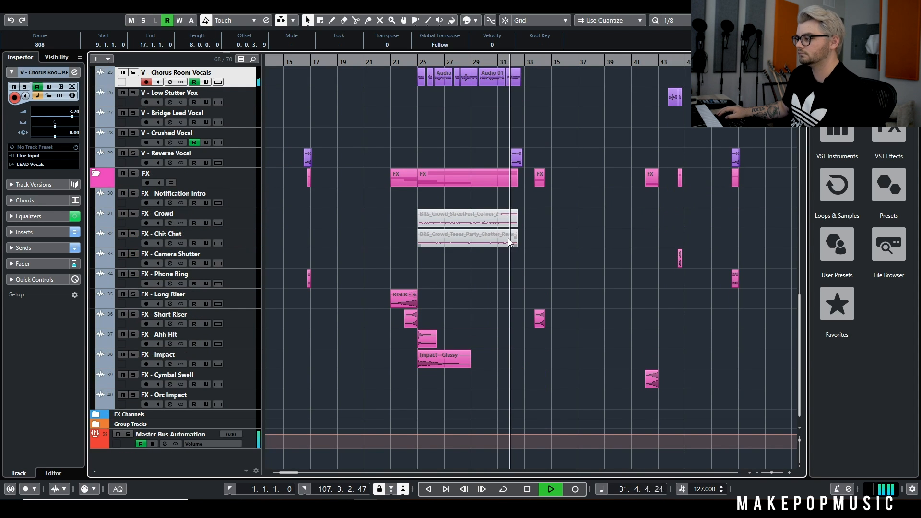
key("g")
scroll(477, 229, "up", 8)
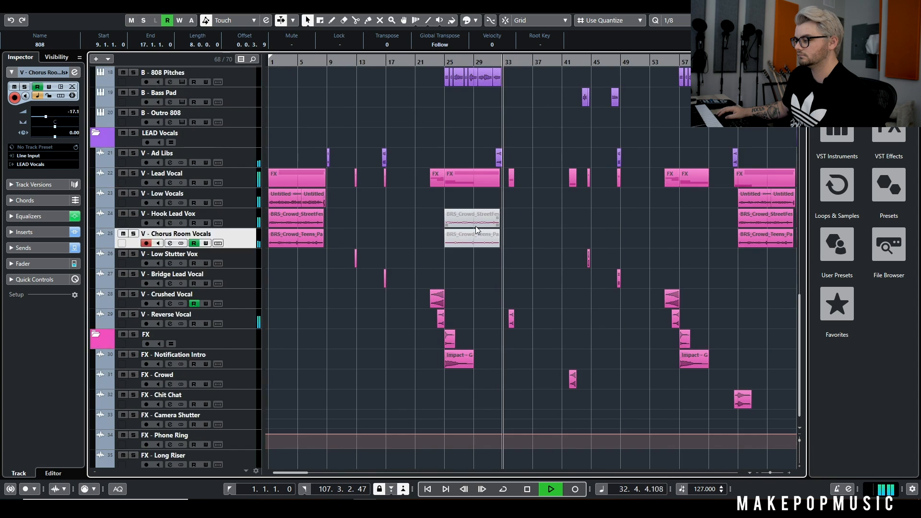
key("space")
scroll(454, 142, "down", 8)
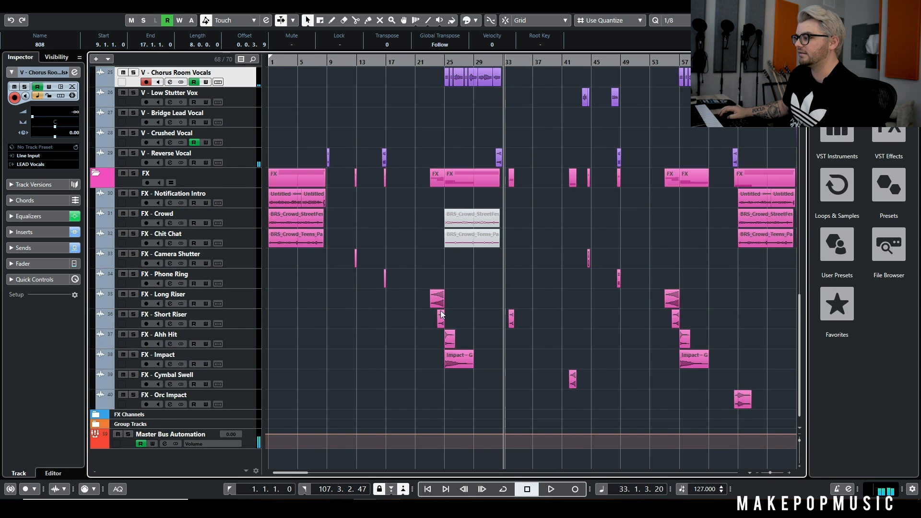
Start playback of the full mix from bar 23, where the long riser begins
scroll(432, 298, "up", 4)
scroll(439, 304, "right", 2)
left_click(375, 62)
key("space")
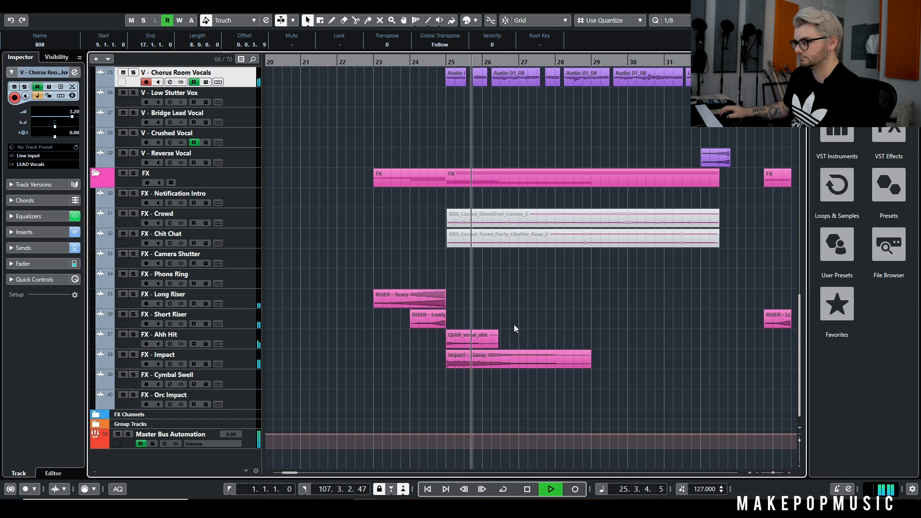
Examine the FX placement across the arrangement and the chorus drum and synth tracks during playback, and stop at bar 30
key("g")
key("g")
key("g")
key("g")
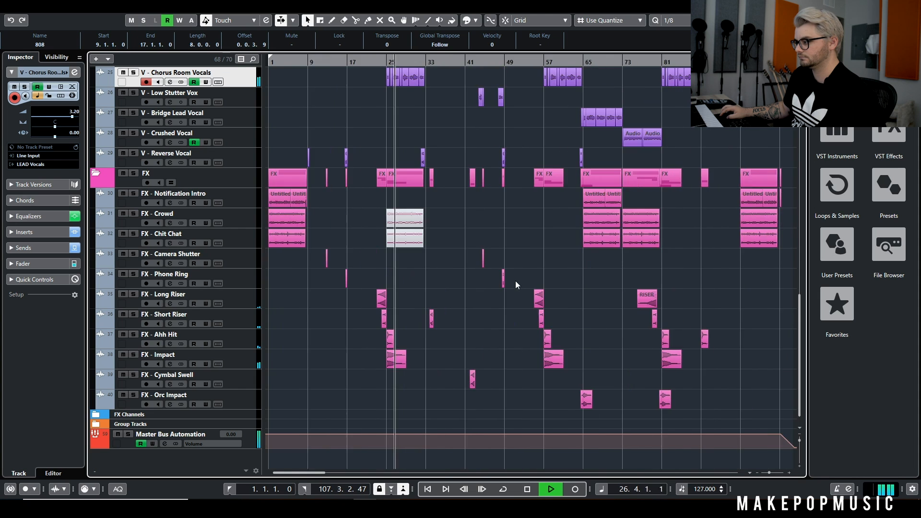
key("h")
key("h")
key("h")
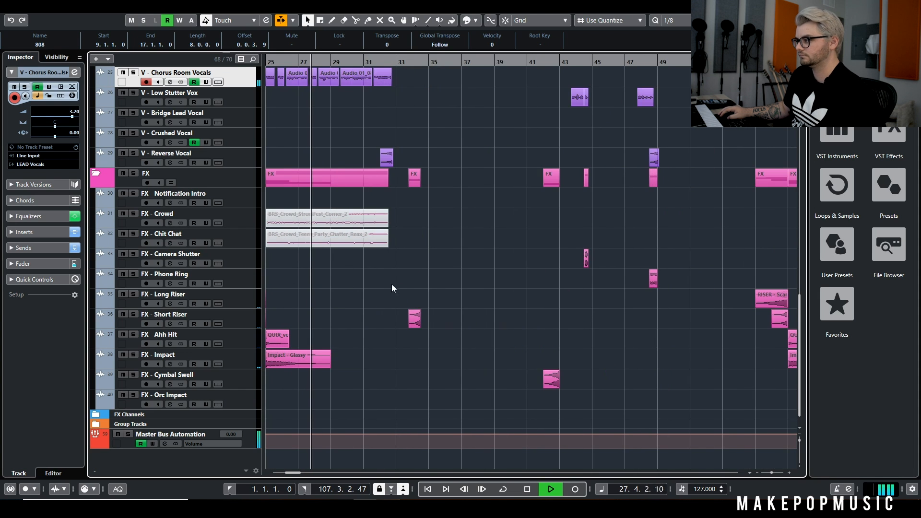
key("g")
scroll(381, 278, "up", 12)
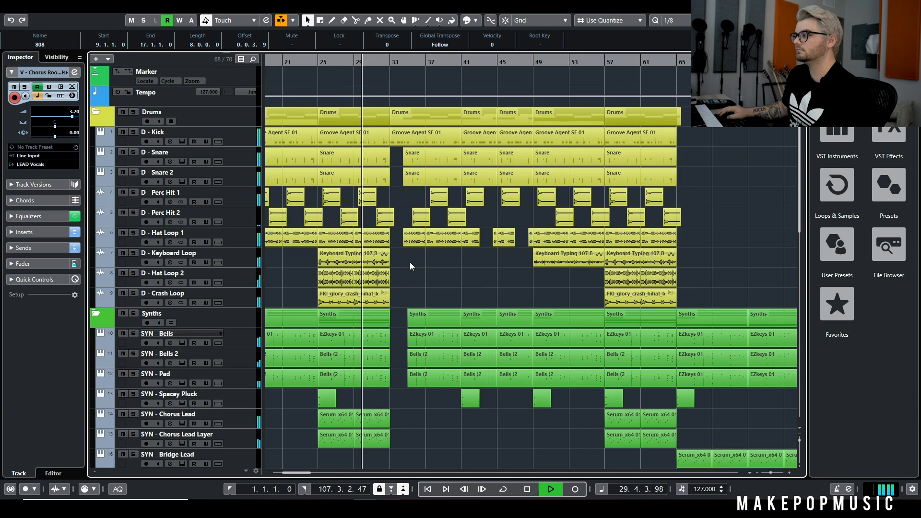
key("space")
Place the playhead in bar 30 and play the full mix from the end of the chorus into the second verse
key("g")
key("g")
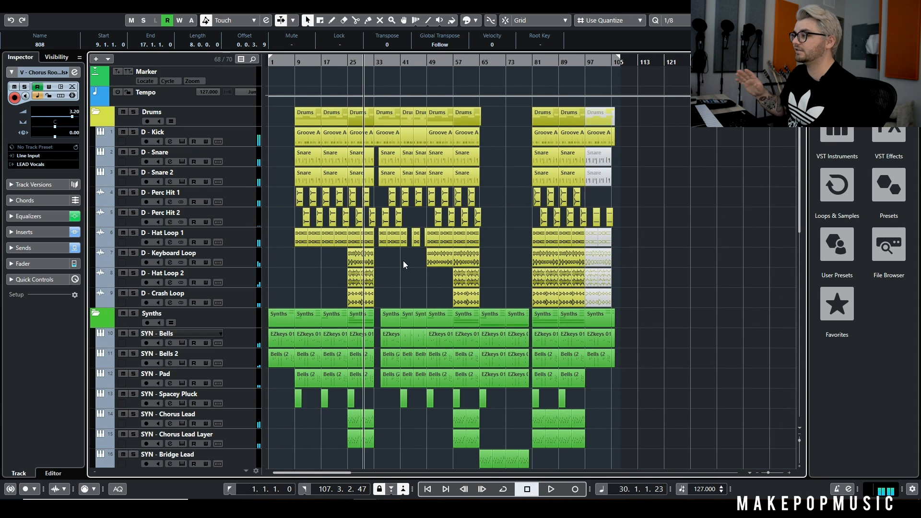
key("h")
key("h")
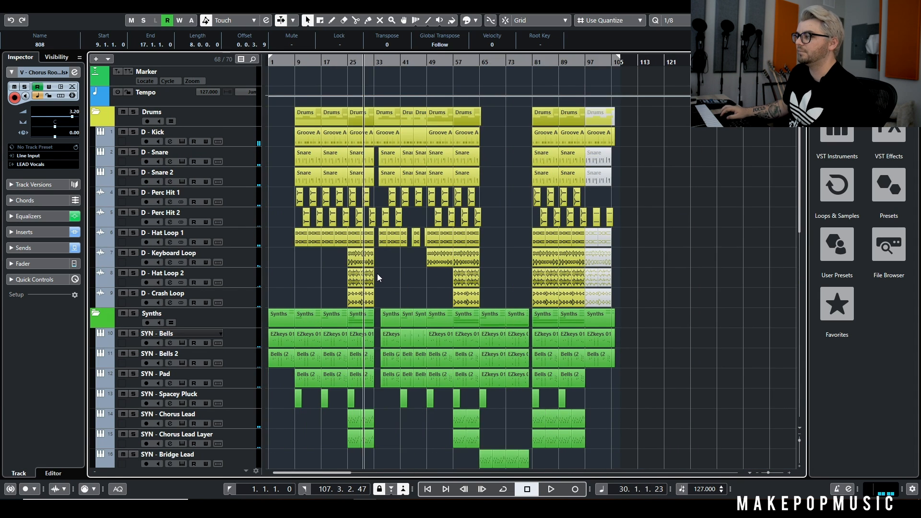
scroll(399, 283, "down", 5)
scroll(408, 257, "left", 4)
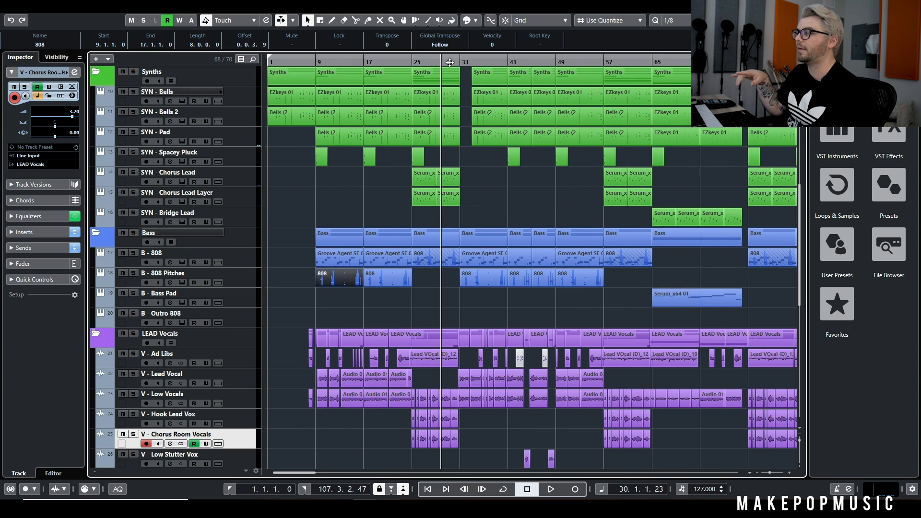
left_click(446, 61)
scroll(462, 156, "up", 3)
scroll(483, 220, "down", 3)
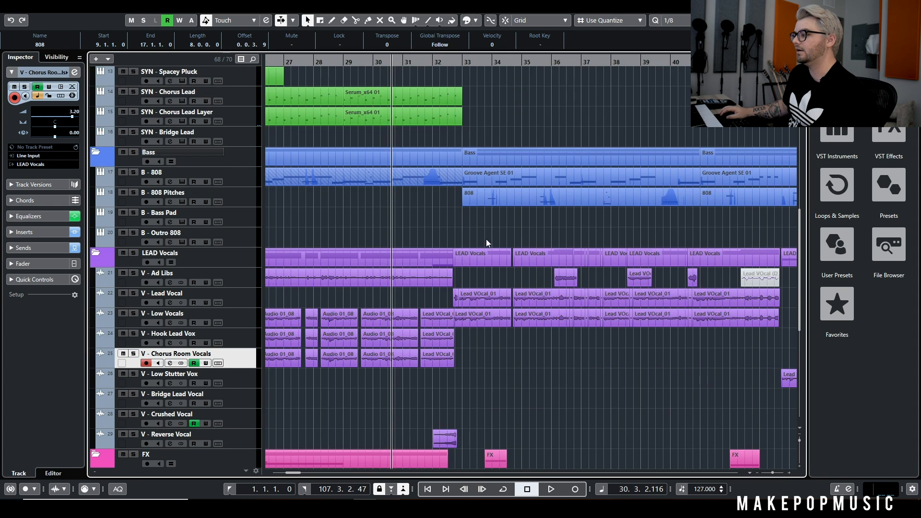
scroll(486, 239, "up", 10)
scroll(499, 218, "down", 6)
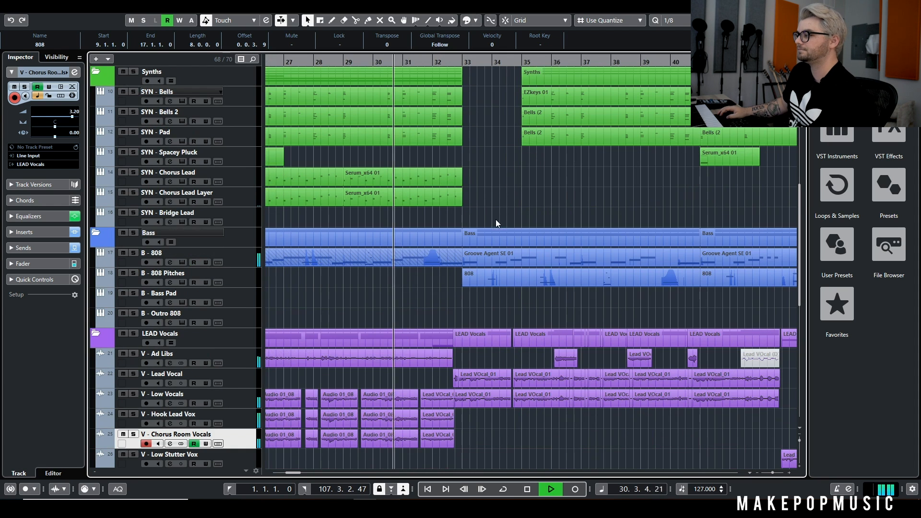
scroll(489, 204, "down", 4)
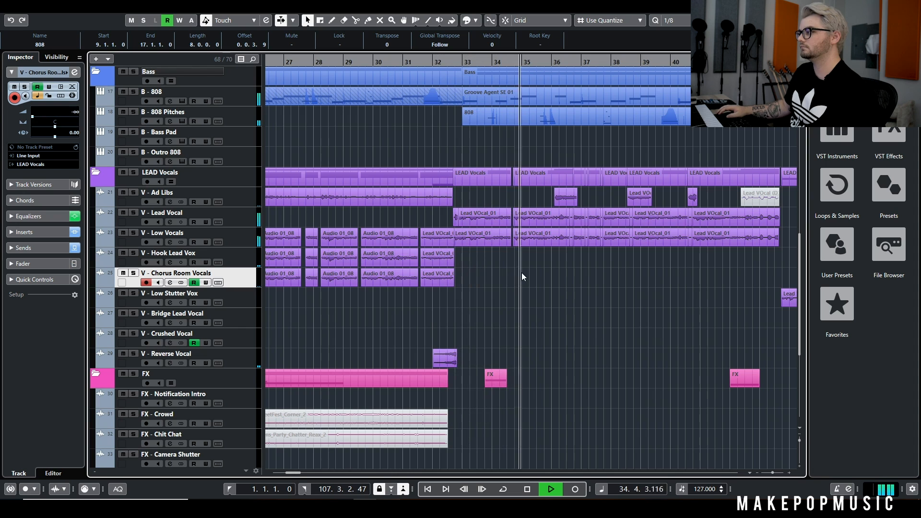
Expand the Group Tracks folder, stop playback, and solo the Synth group channel
scroll(521, 270, "down", 5)
left_click(95, 424)
scroll(144, 423, "down", 4)
key("space")
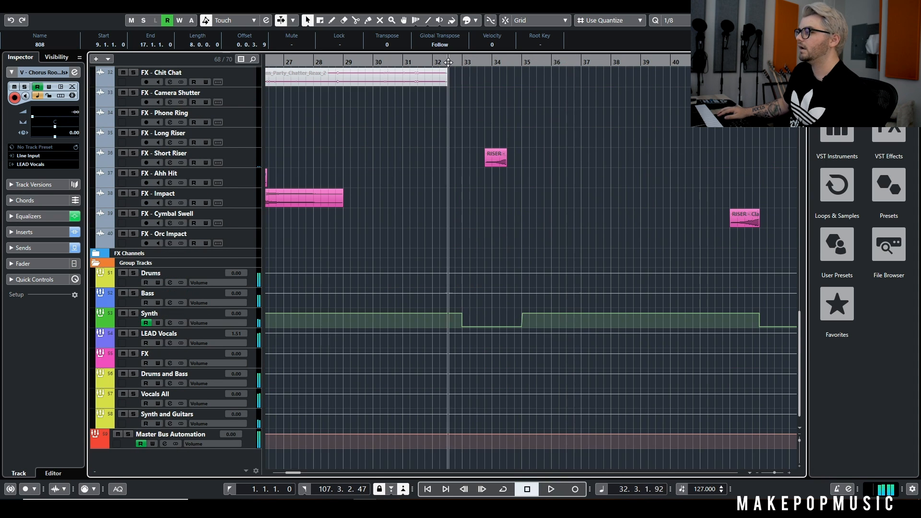
left_click(135, 313)
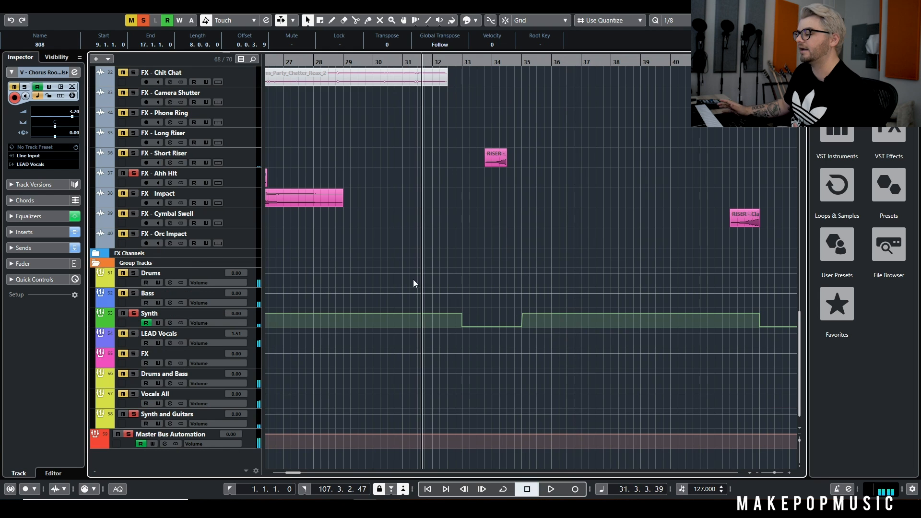
Play the soloed Synth group from bar 31 through its volume automation dip at bars 33 to 35, and remove the solo
key("space")
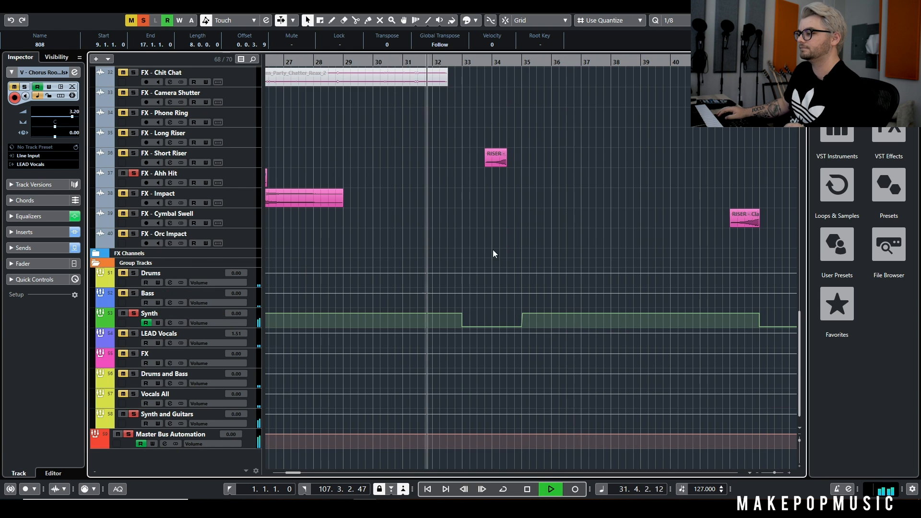
scroll(493, 250, "up", 10)
scroll(528, 252, "down", 2)
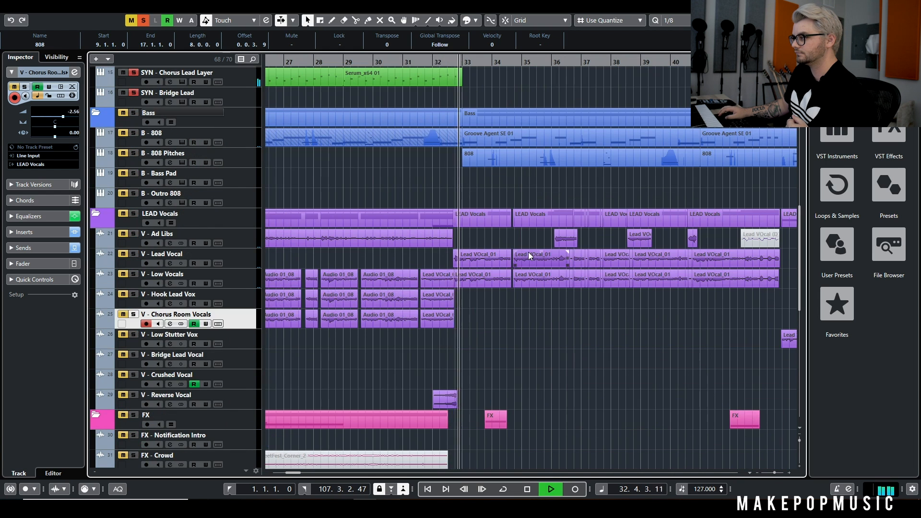
scroll(528, 253, "down", 8)
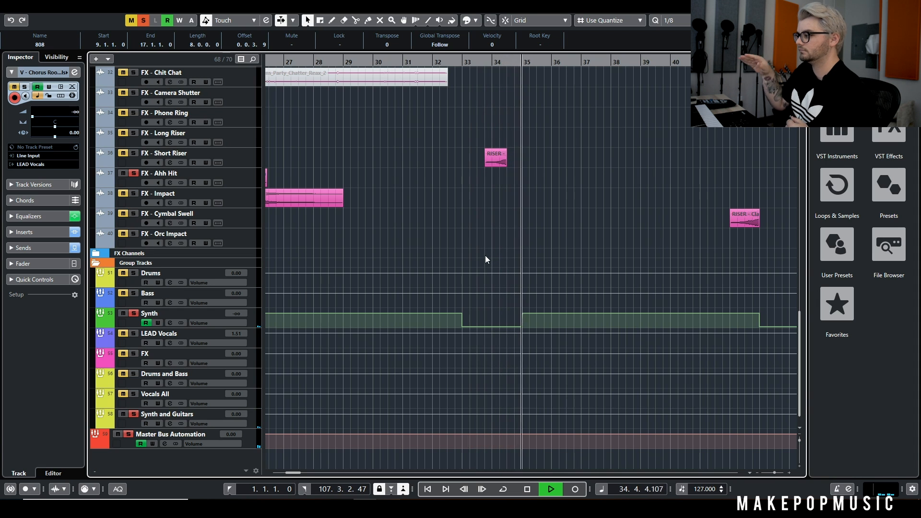
key("space")
left_click(134, 314)
Solo D - Kick and the Bass folder, with the playhead placed at bar 33
scroll(552, 223, "up", 14)
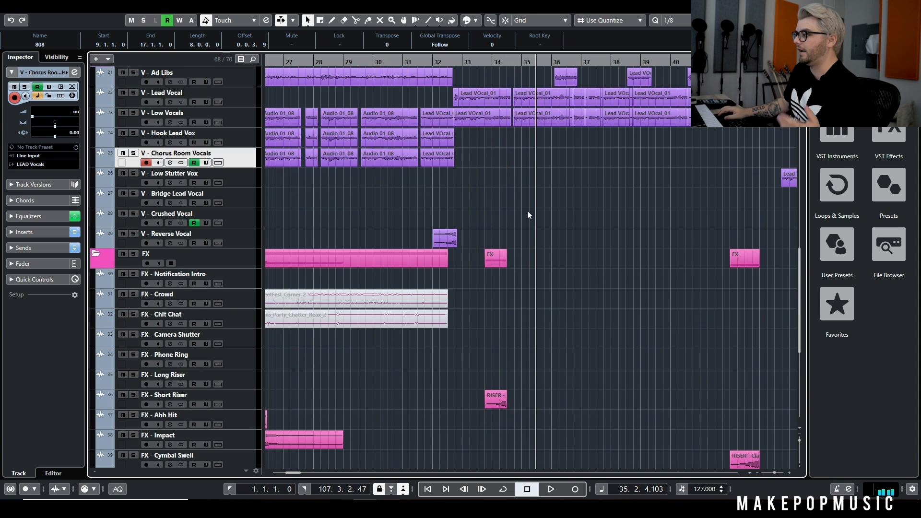
scroll(471, 129, "up", 2)
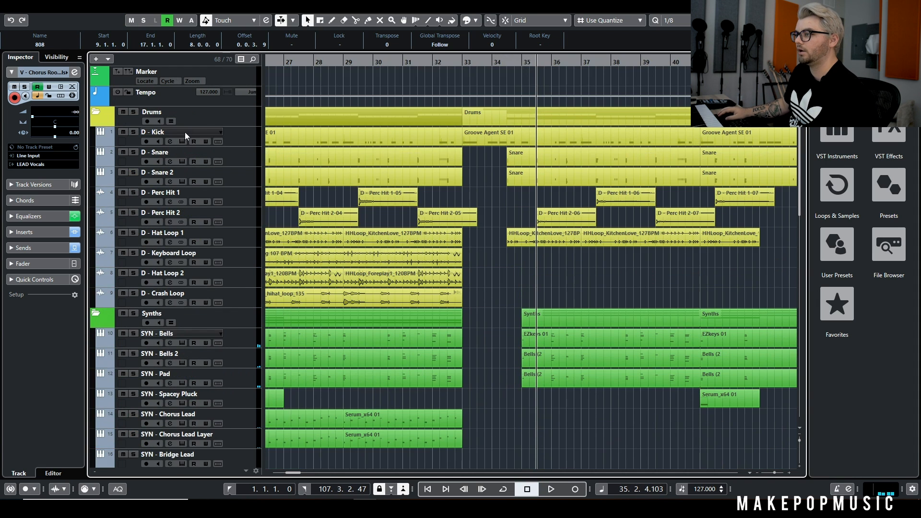
left_click(134, 132)
left_click(467, 61)
scroll(303, 214, "down", 12)
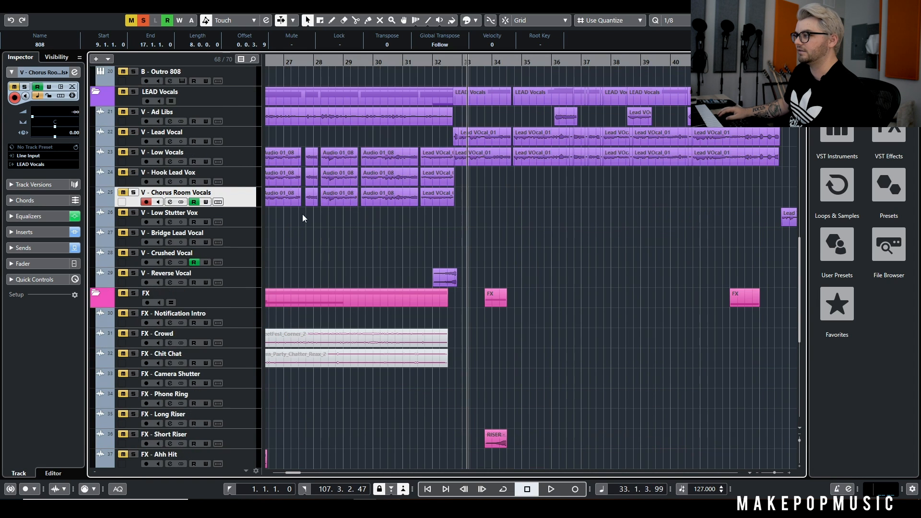
scroll(173, 160, "up", 6)
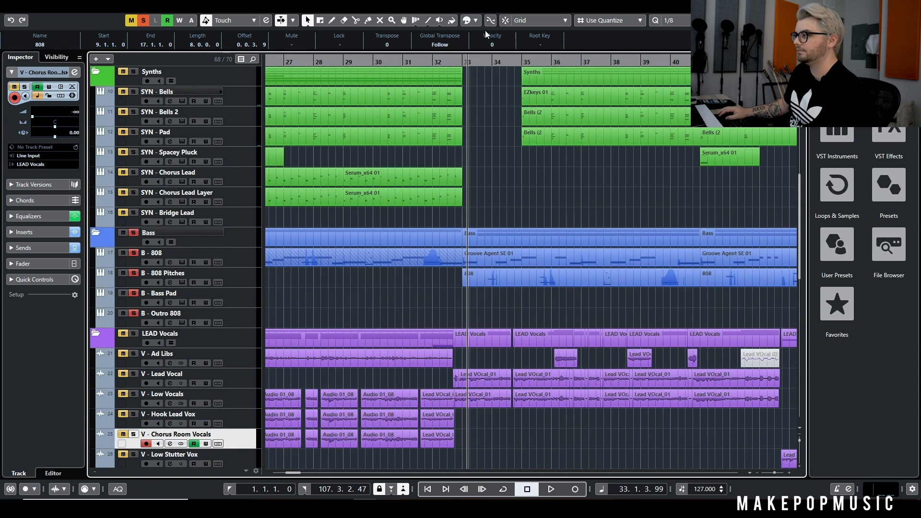
Play the opening of the second verse with the LEAD Vocals folder added to the solo, and stop in bar 35
key("space")
key("s")
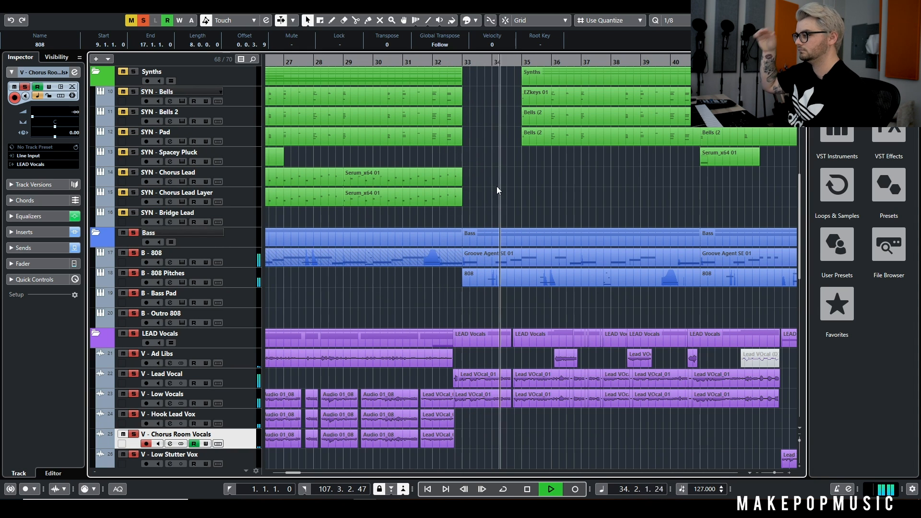
scroll(504, 180, "up", 6)
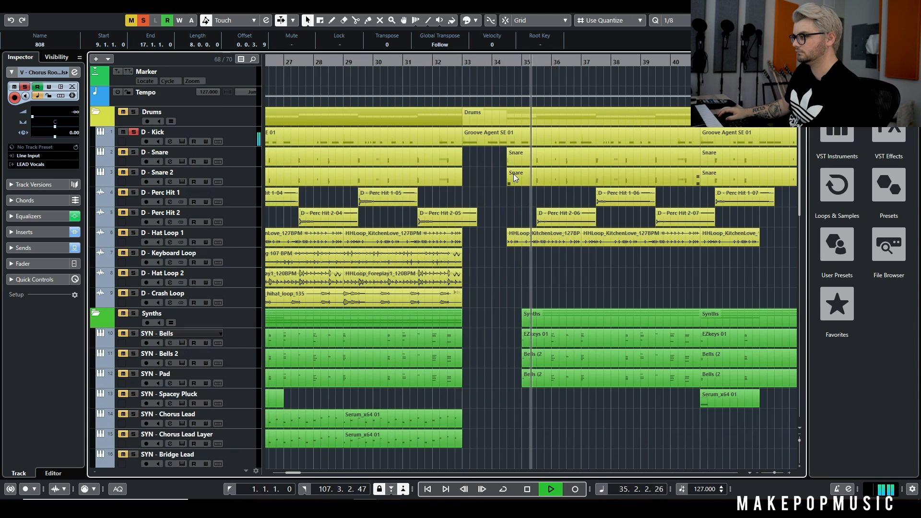
key("space")
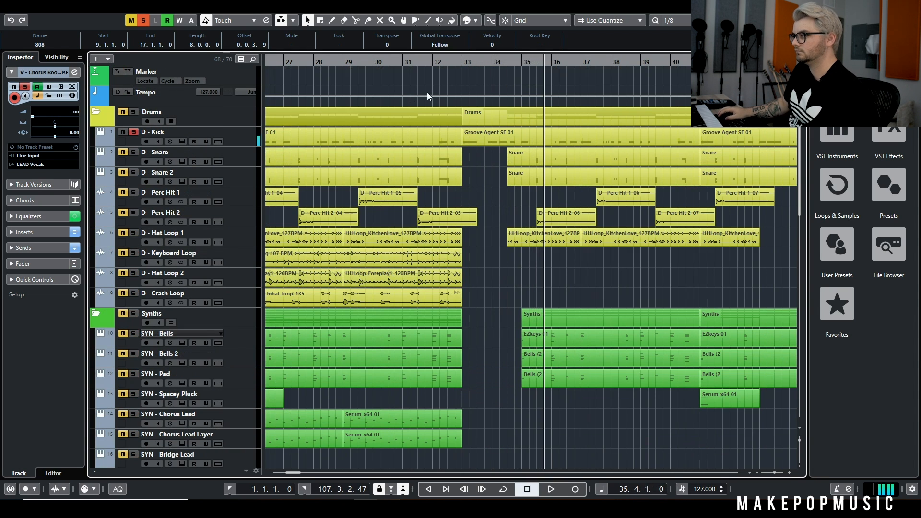
Solo the whole Drums folder, move the playhead back to bar 32, and clear every solo
left_click(133, 112)
left_click_drag(446, 61, 446, 64)
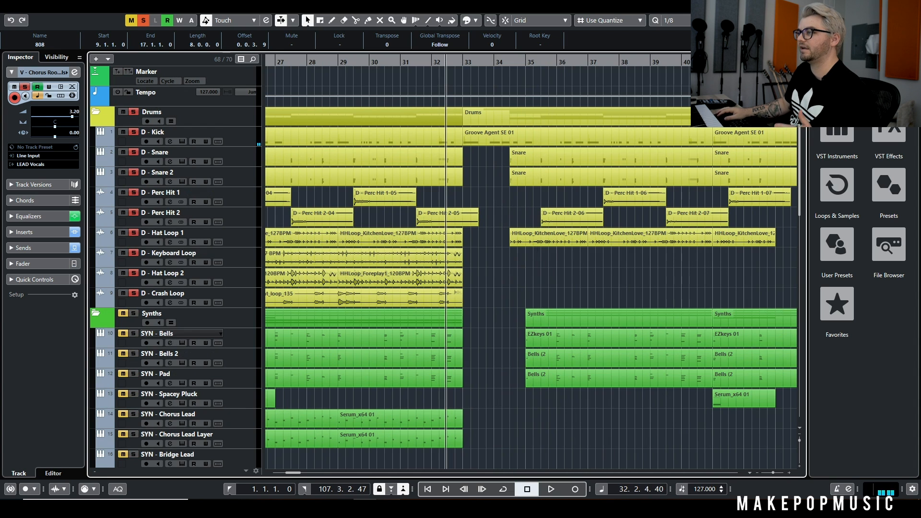
left_click(143, 21)
Play the full mix from the end of bar 30 into the second verse, stop in bar 35, and examine the verse's tracks
scroll(509, 177, "down", 4)
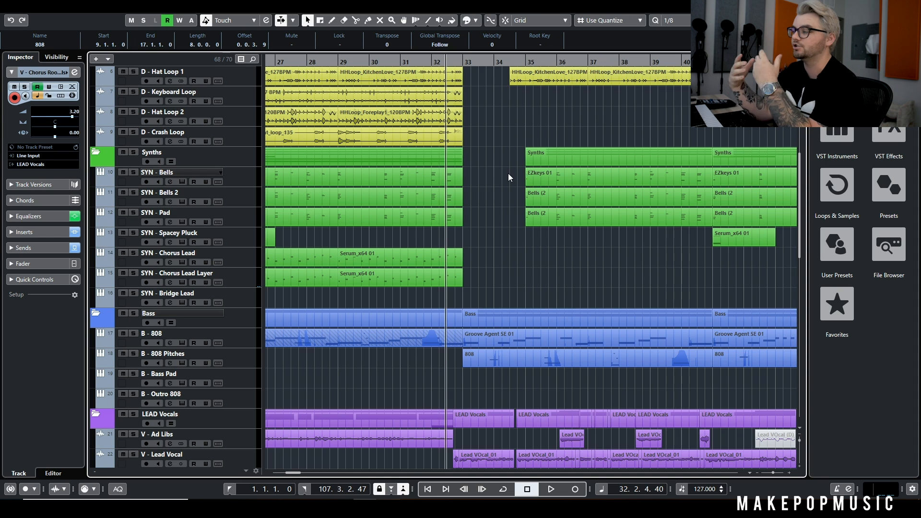
left_click(408, 62)
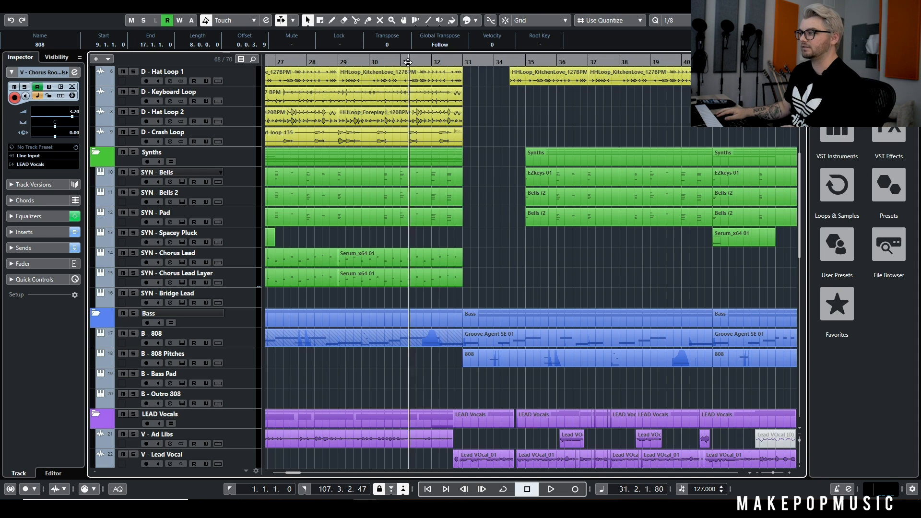
left_click_drag(408, 62, 399, 63)
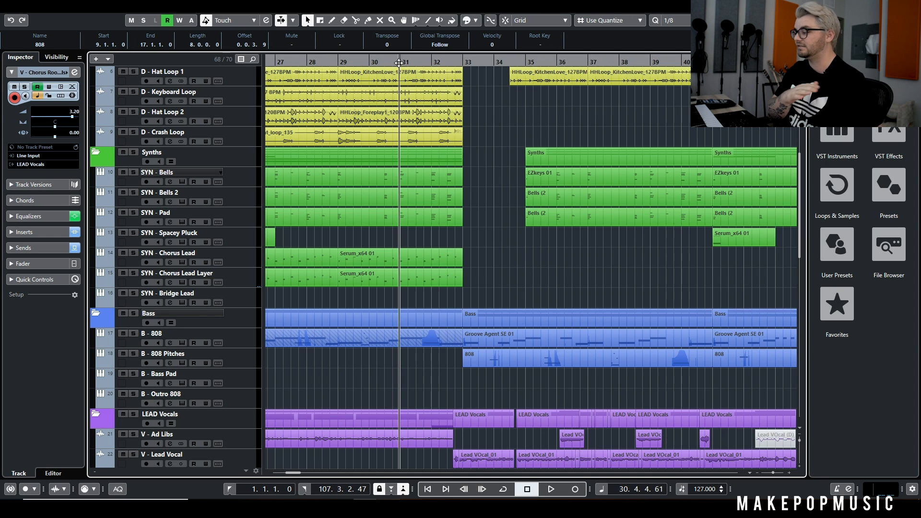
key("space")
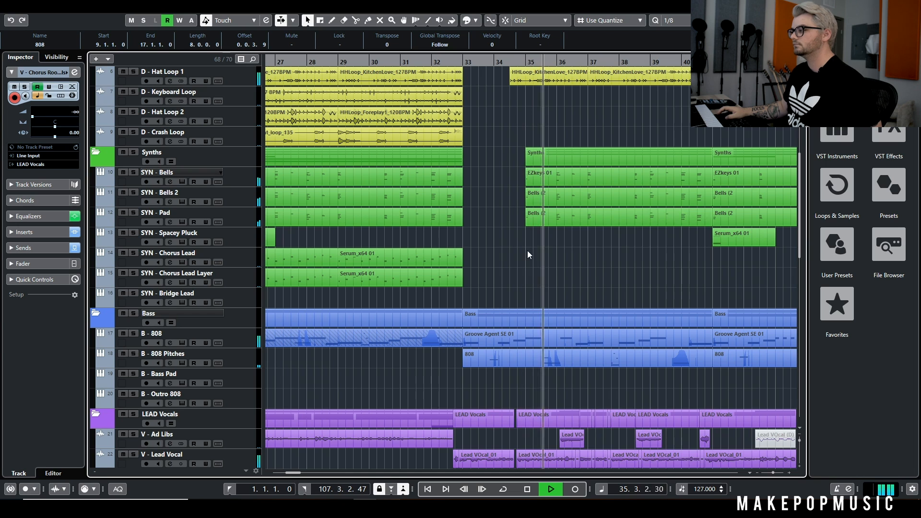
key("space")
scroll(528, 235, "up", 5)
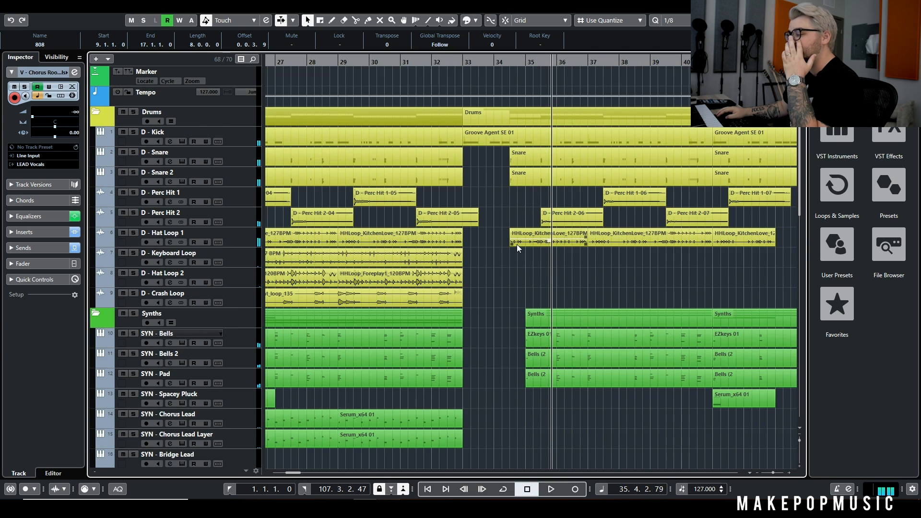
scroll(520, 272, "down", 4)
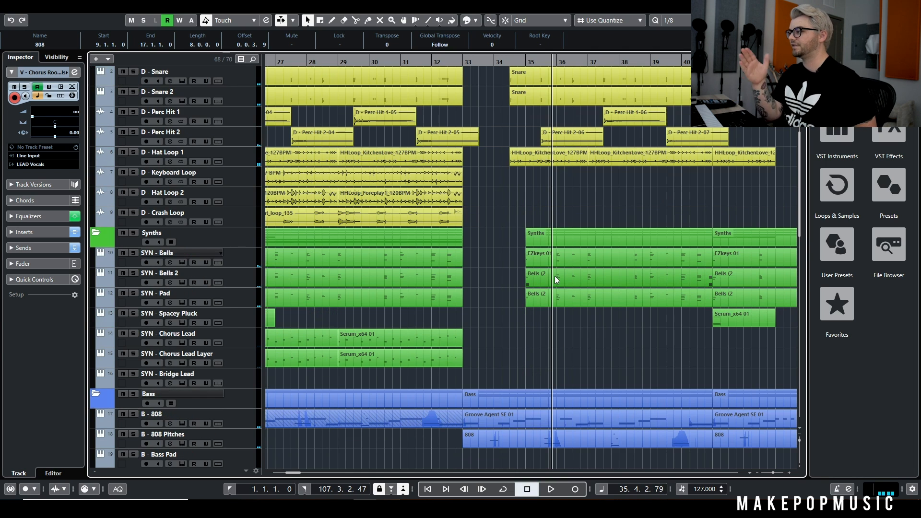
scroll(565, 312, "right", 3)
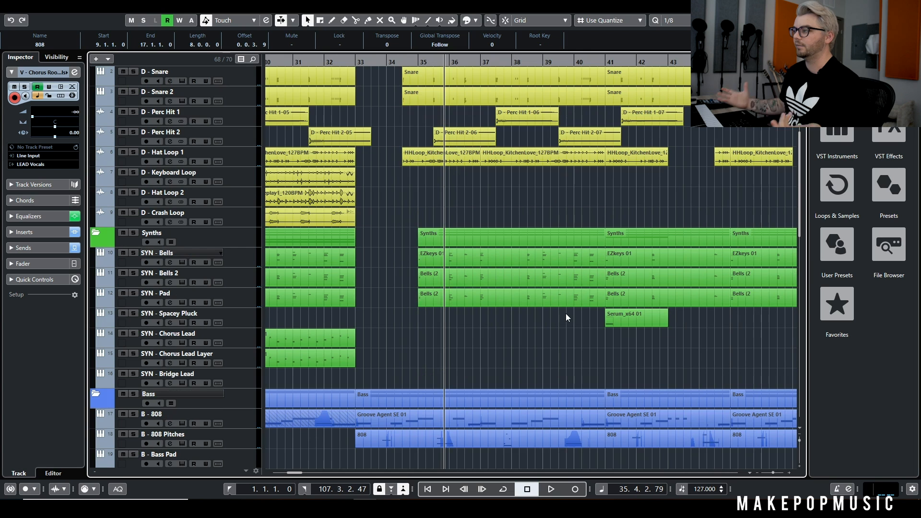
Play the FX - Short Riser clip in context from around bar 34, and stop at the end of bar 34
scroll(610, 268, "down", 8)
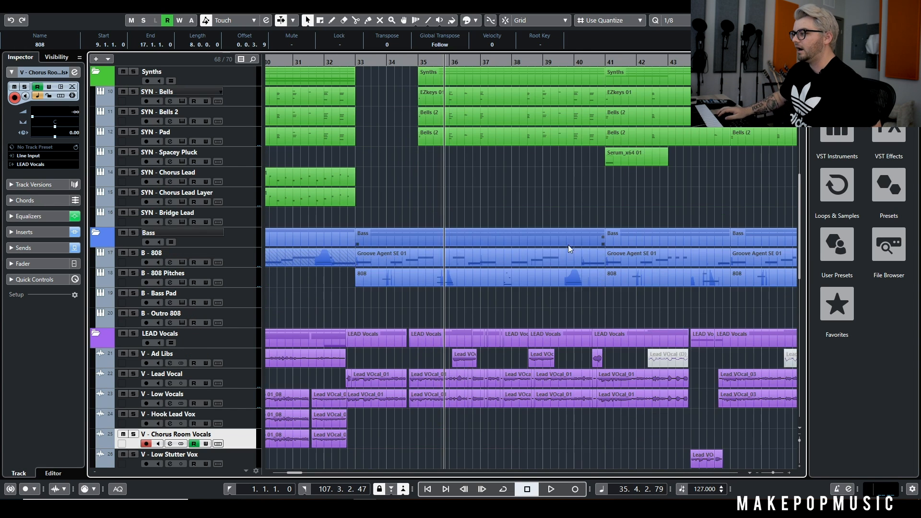
scroll(568, 245, "down", 2)
scroll(551, 218, "down", 2)
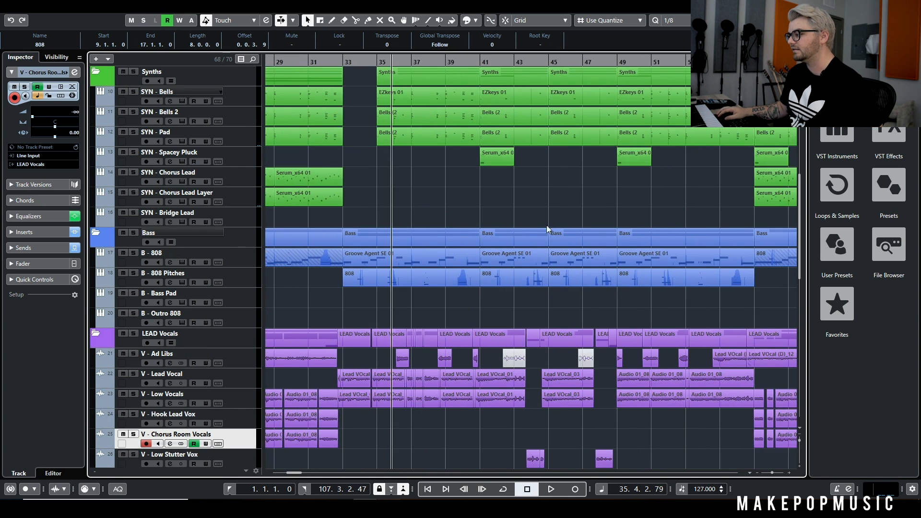
scroll(508, 278, "down", 8)
scroll(451, 230, "down", 10)
scroll(468, 247, "up", 3)
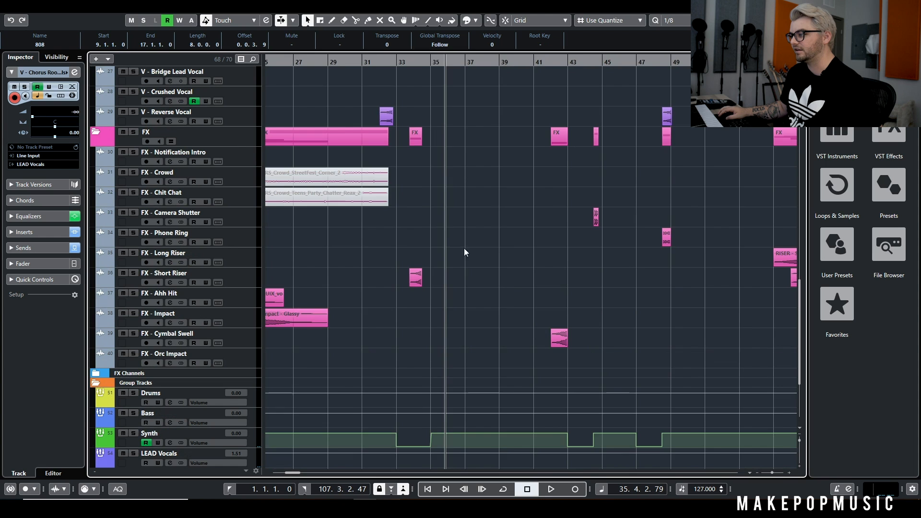
scroll(436, 249, "up", 4)
left_click(416, 62)
key("space")
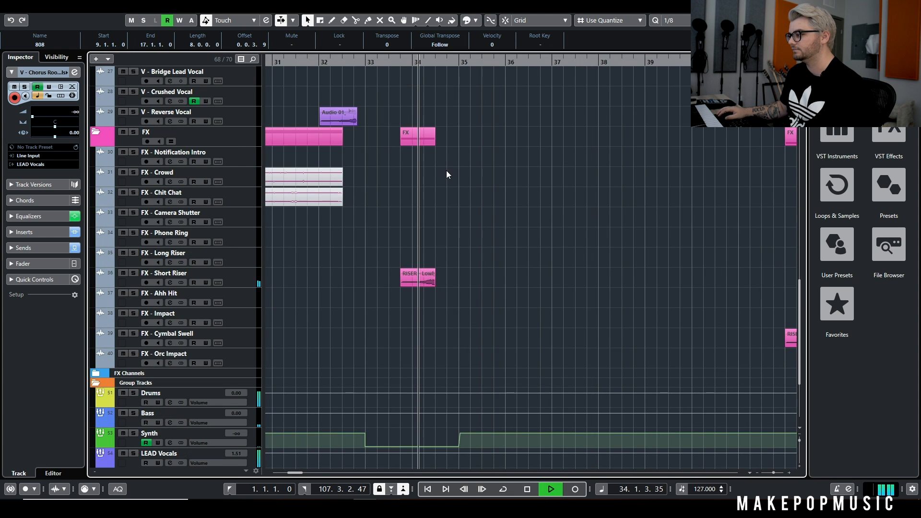
key("space")
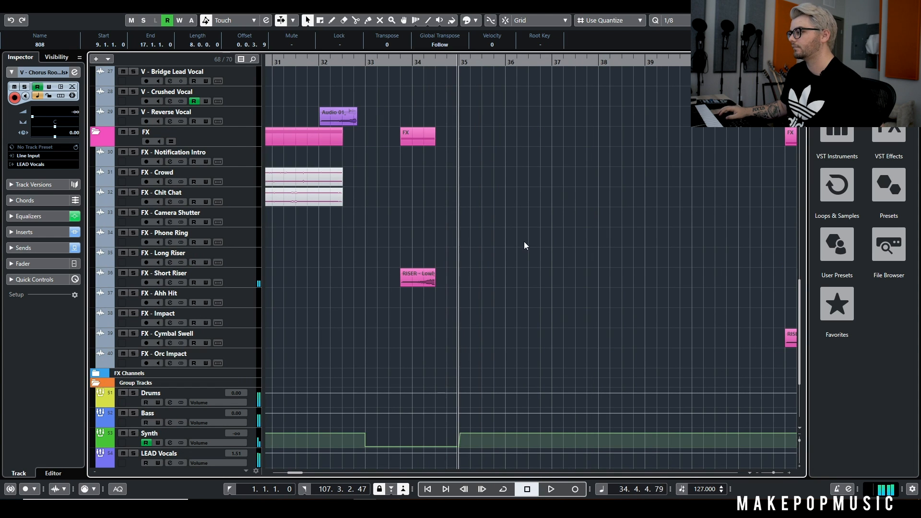
Play the full mix from bar 36 with Auto-Scroll following the playhead
scroll(523, 242, "up", 3)
scroll(556, 236, "up", 12)
key("g")
key("g")
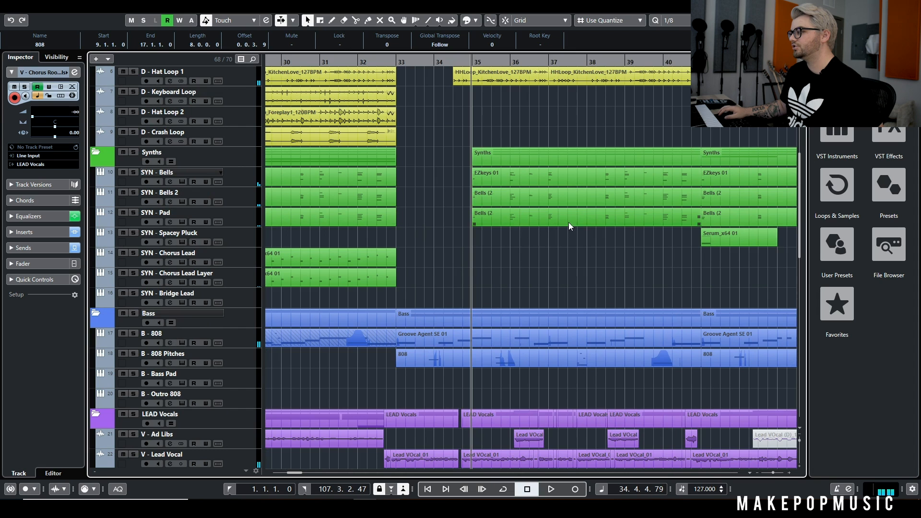
left_click(536, 65)
scroll(540, 118, "up", 4)
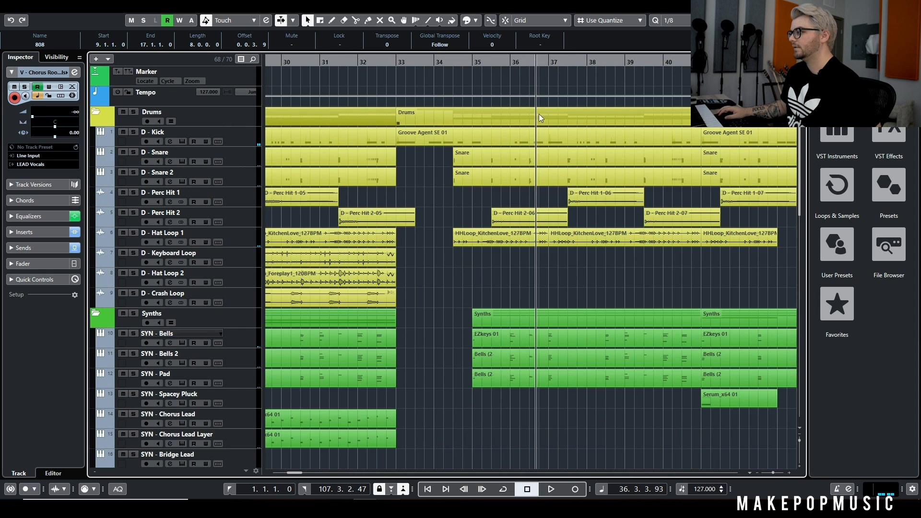
key("space")
key("f")
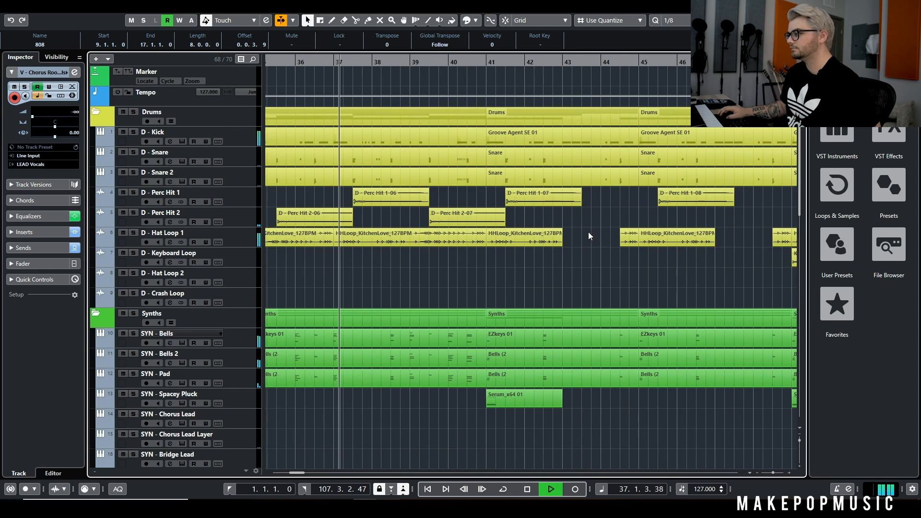
Follow the second verse's synth, bass, and vocal tracks during playback, and stop at the end of bar 41
scroll(506, 229, "down", 4)
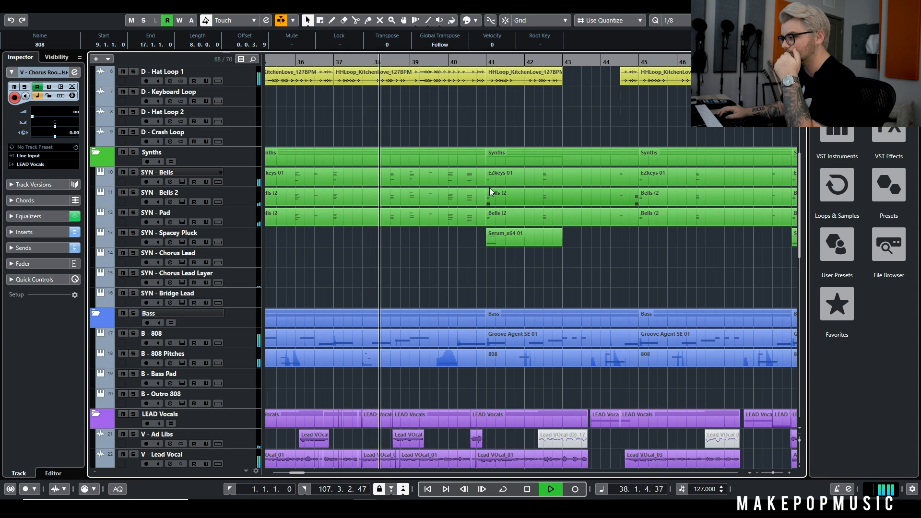
scroll(473, 232, "down", 4)
key("g")
key("g")
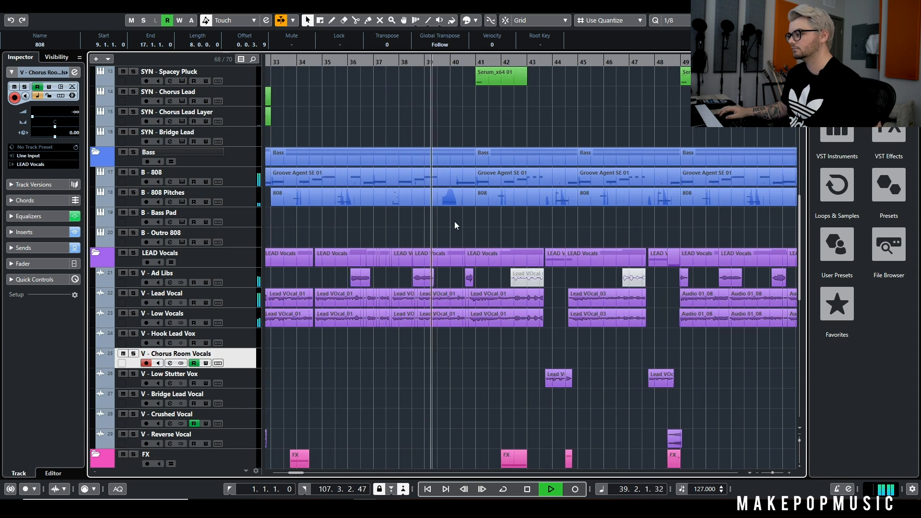
scroll(449, 144, "up", 2)
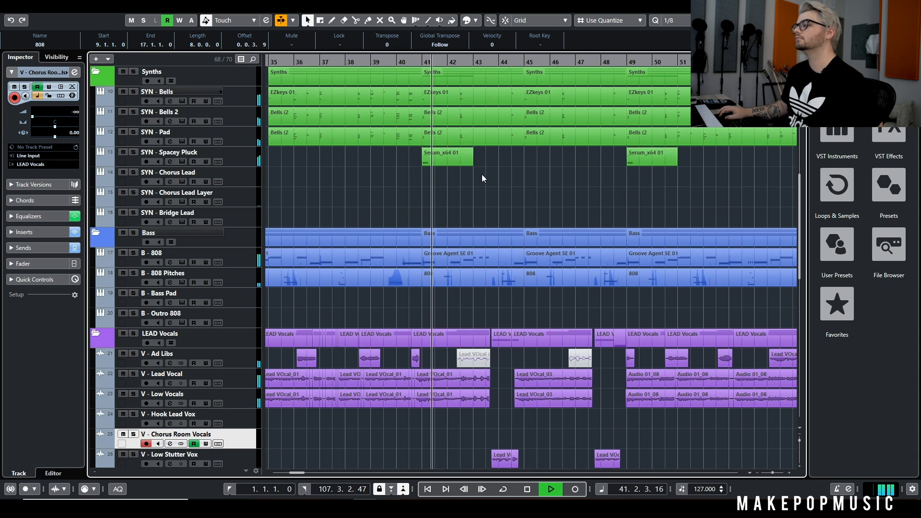
key("space")
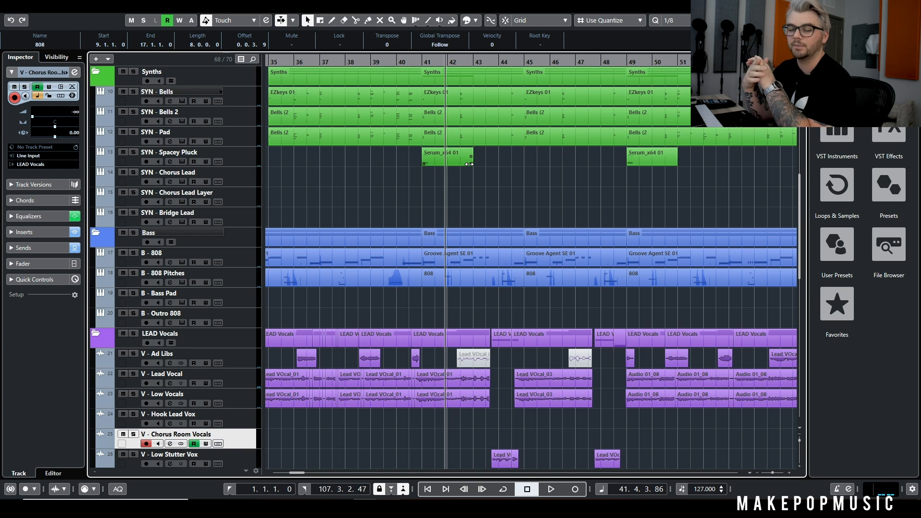
Place the playhead at bar 40 and briefly toggle the solo of the LEAD Vocals folder on and off
scroll(447, 125, "up", 3)
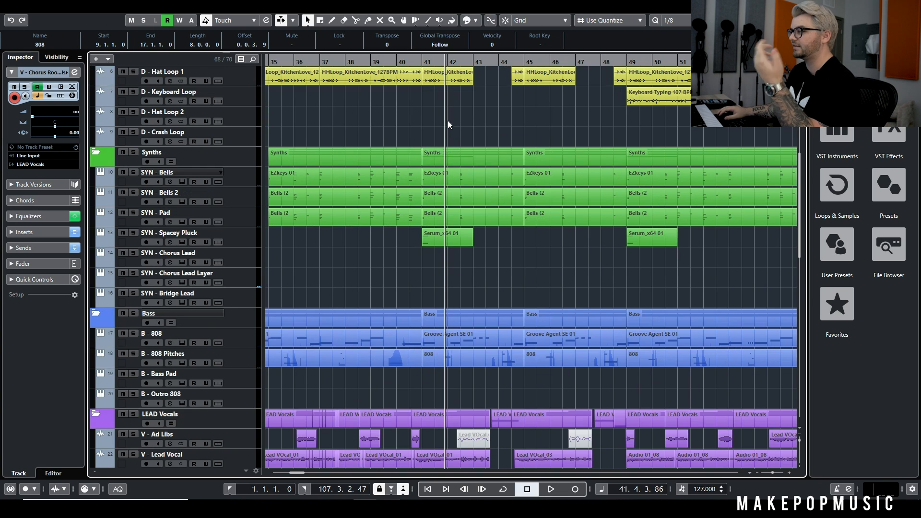
scroll(437, 135, "down", 9)
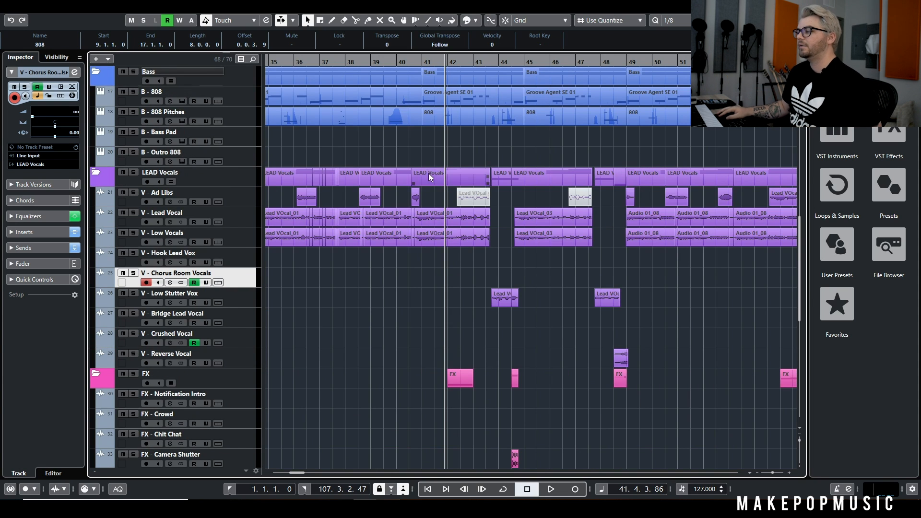
left_click(400, 61)
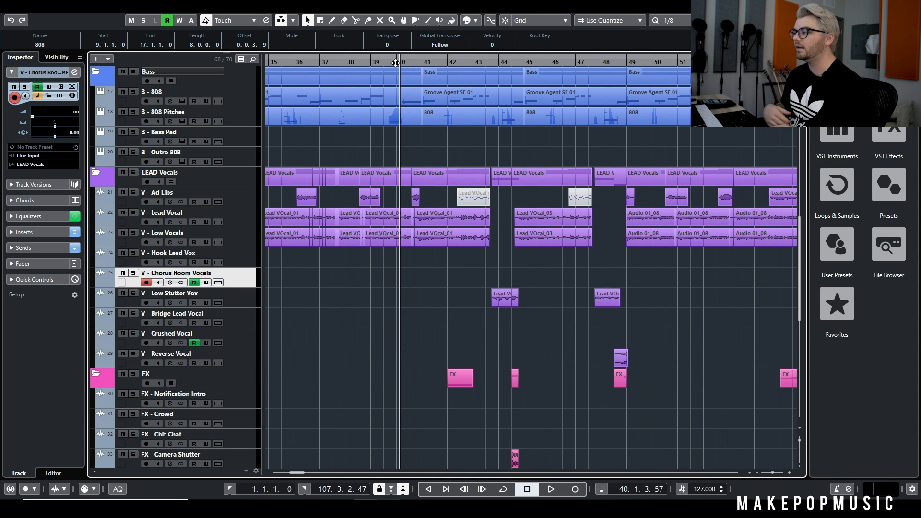
left_click(135, 173)
left_click(135, 173)
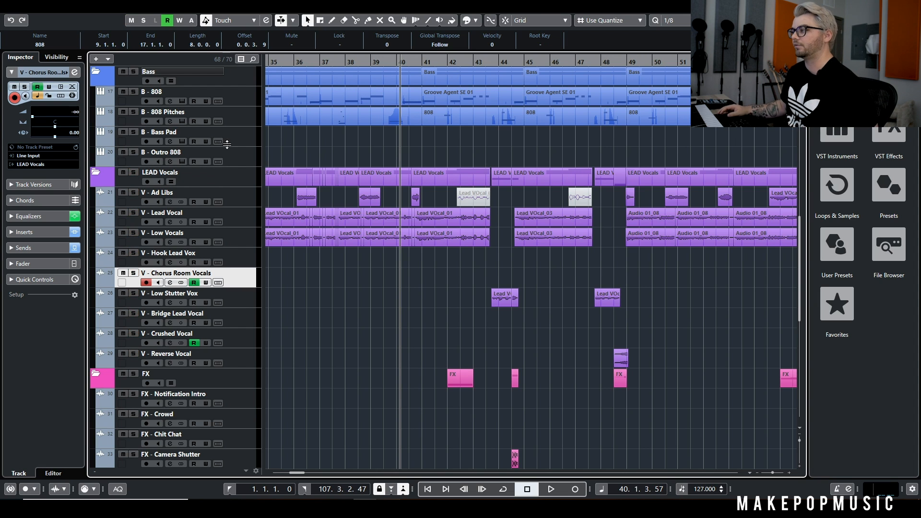
Play the mix from bar 40, following the vocal, FX, and drum tracks, and stop with the playhead in bar 42
scroll(403, 161, "up", 3)
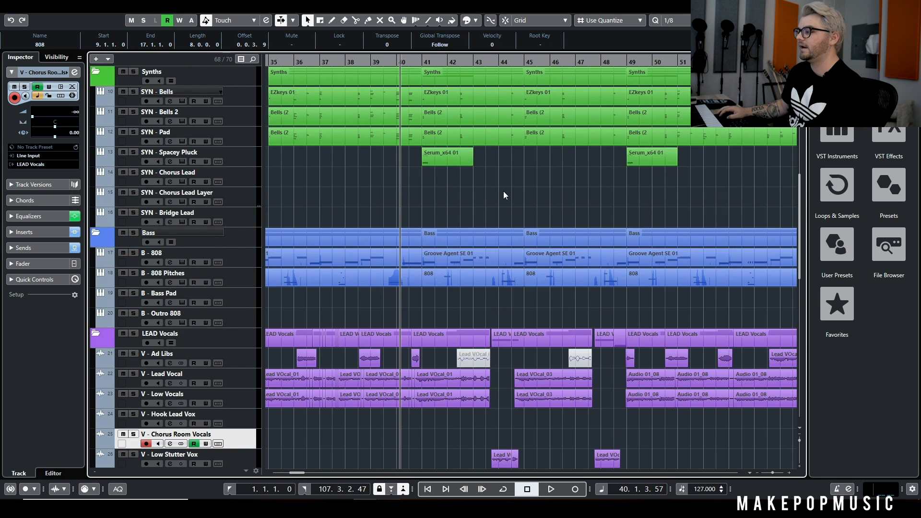
scroll(517, 195, "down", 3)
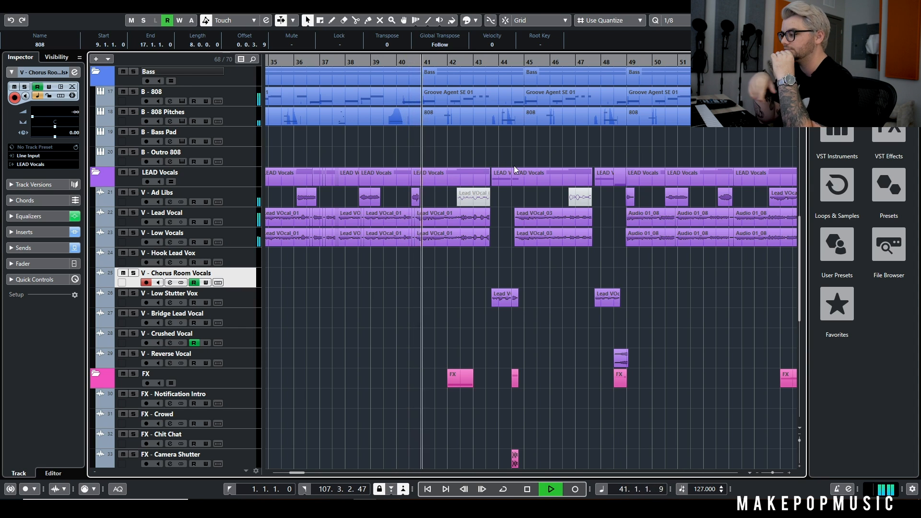
scroll(514, 166, "down", 5)
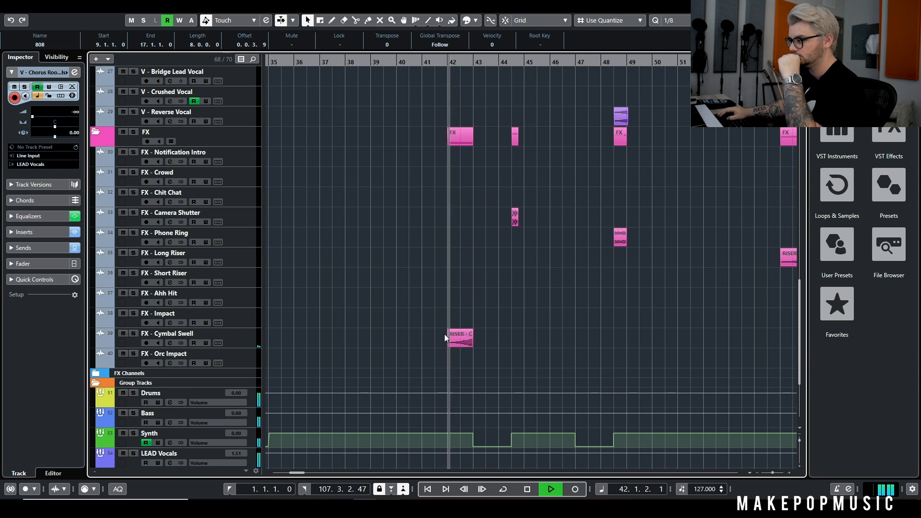
scroll(474, 341, "up", 12)
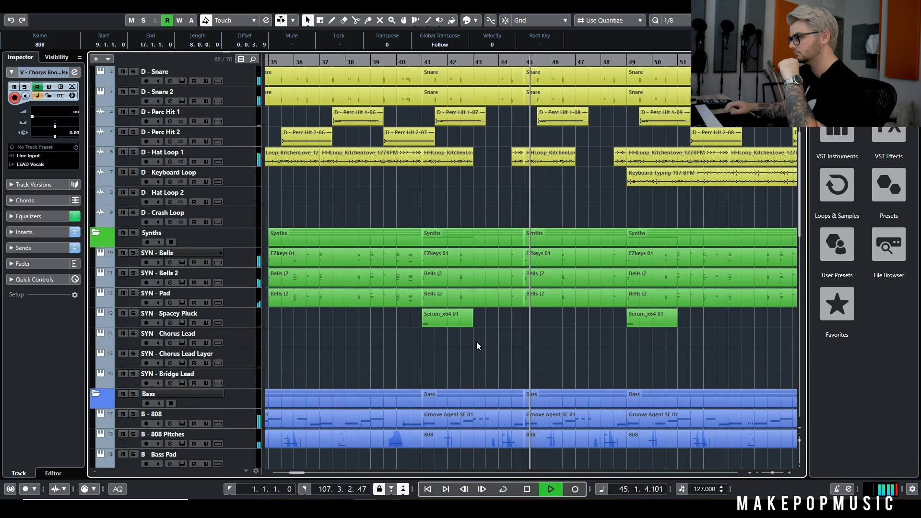
key("space")
scroll(422, 120, "up", 3)
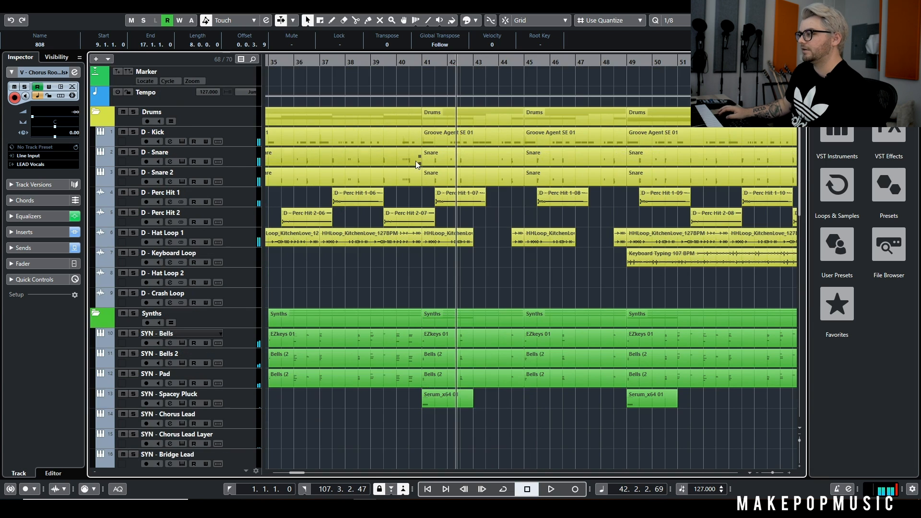
Expand the FX Channels folder and examine the volume automation of Reverb Vox Long and Stereo Vox Delay around bars 43 to 48
scroll(471, 241, "down", 10)
scroll(487, 298, "up", 5)
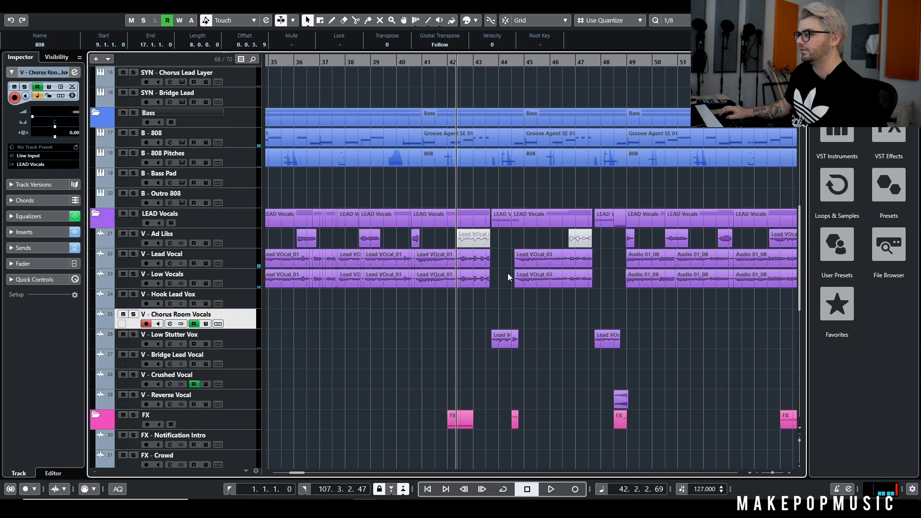
scroll(484, 255, "down", 5)
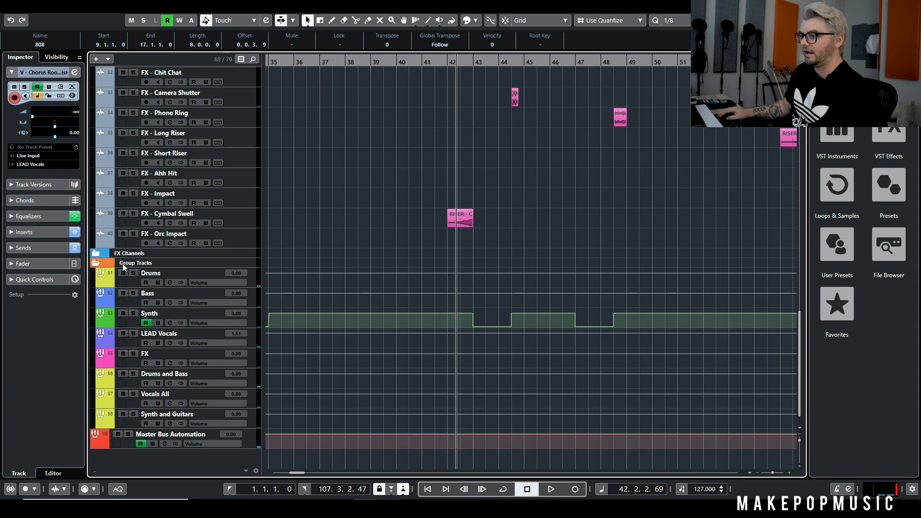
left_click(98, 254)
scroll(512, 197, "down", 5)
scroll(500, 201, "up", 6)
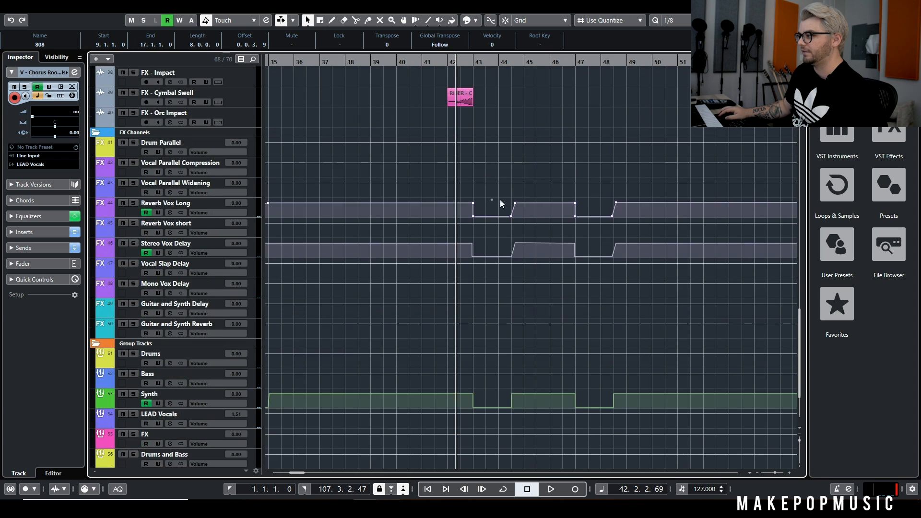
Play the full mix from bar 42 into the drop-out, and stop at the end of bar 43
scroll(518, 183, "up", 6)
key("space")
scroll(495, 189, "up", 8)
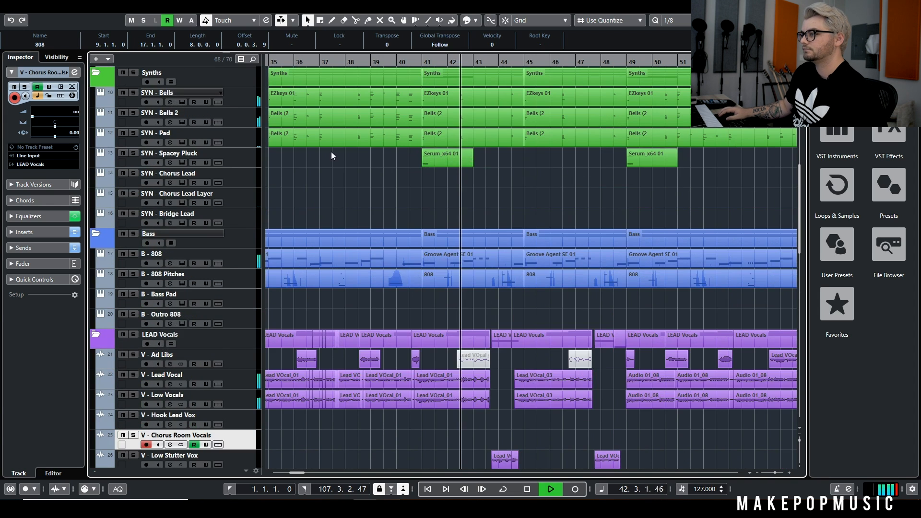
scroll(183, 157, "down", 2)
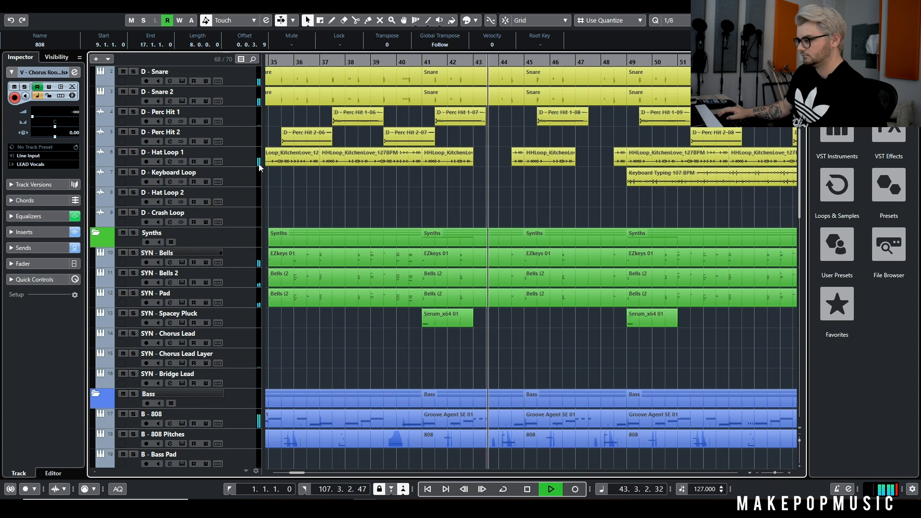
key("space")
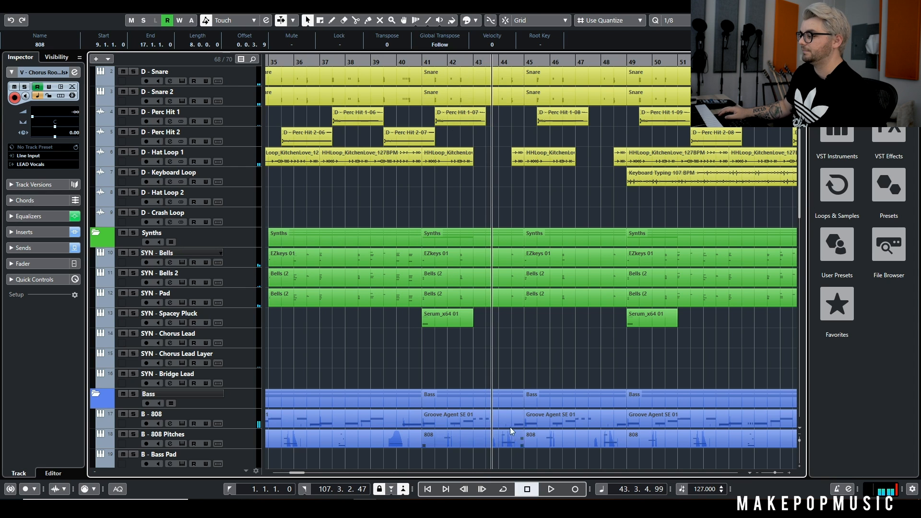
Solo V - Low Stutter Vox, play its clip from the end of bar 43 through bar 44, stop, and clear the solo
scroll(491, 191, "down", 5)
scroll(492, 192, "down", 3)
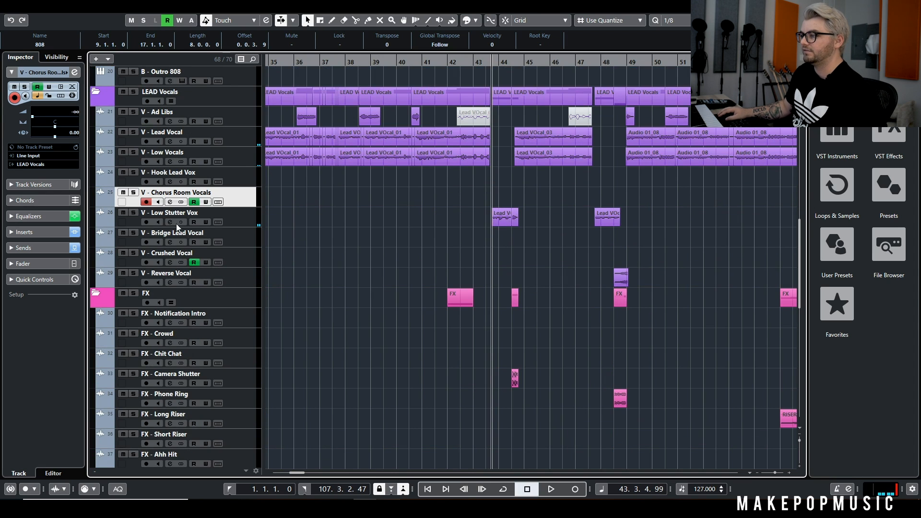
left_click(136, 212)
key("space")
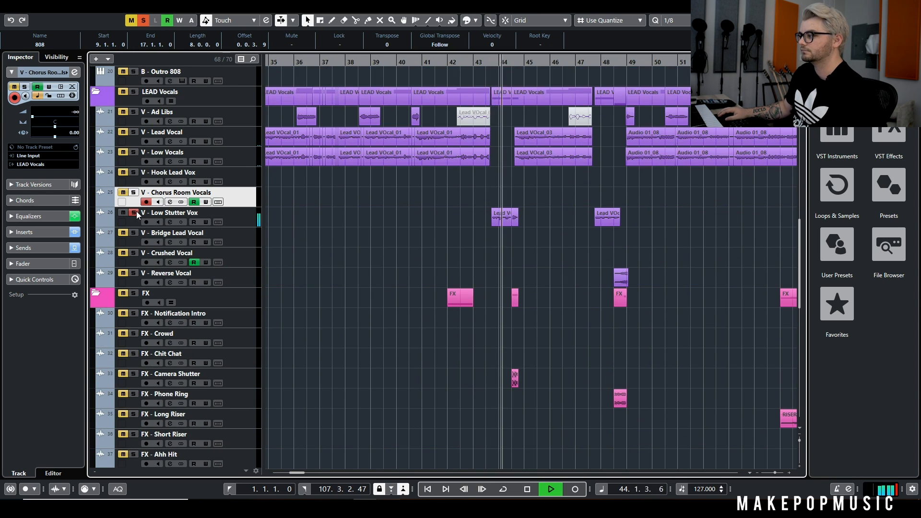
key("space")
left_click(134, 212)
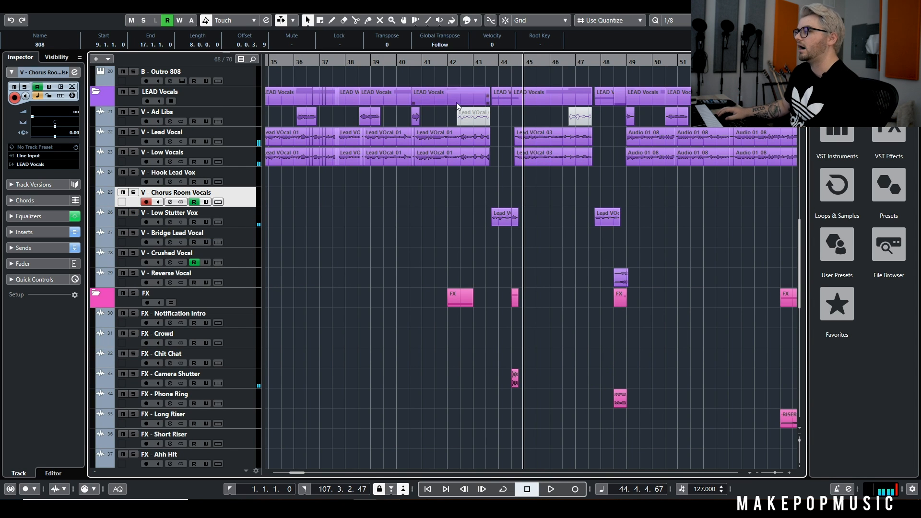
Return the playhead to the end of bar 42 and play the full mix from there
scroll(485, 83, "up", 3)
left_click(470, 61)
scroll(497, 125, "up", 9)
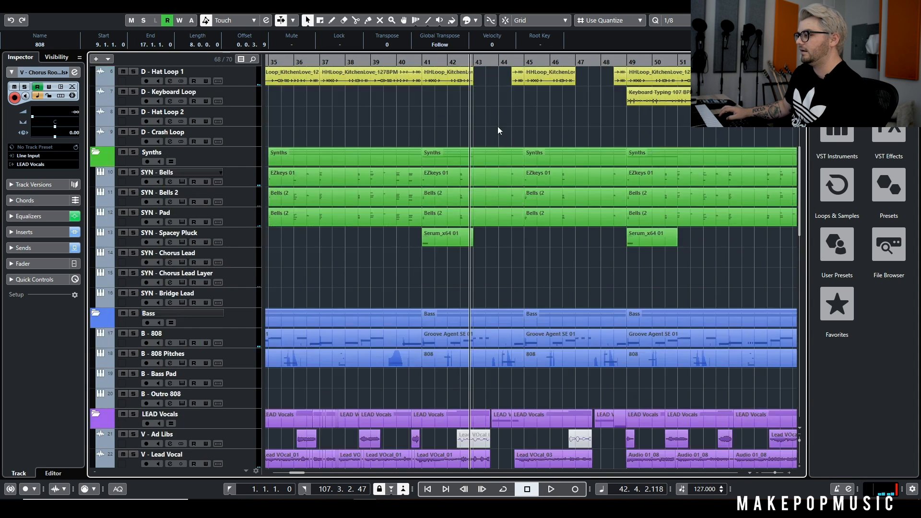
scroll(512, 257, "down", 15)
scroll(514, 302, "up", 4)
key("space")
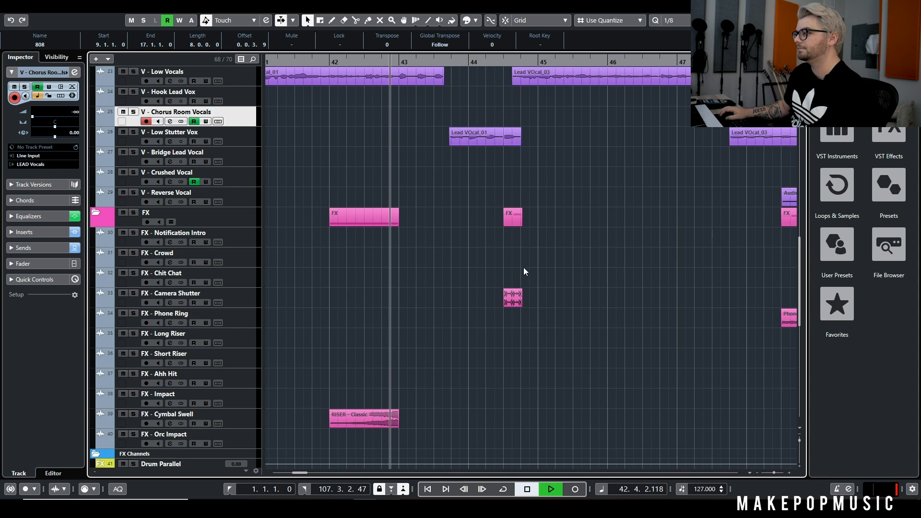
Follow the stutter vocal, reverse vocal, and FX clips during playback, and stop at the end of bar 48 by the FX - Phone Ring clip
scroll(543, 280, "up", 2)
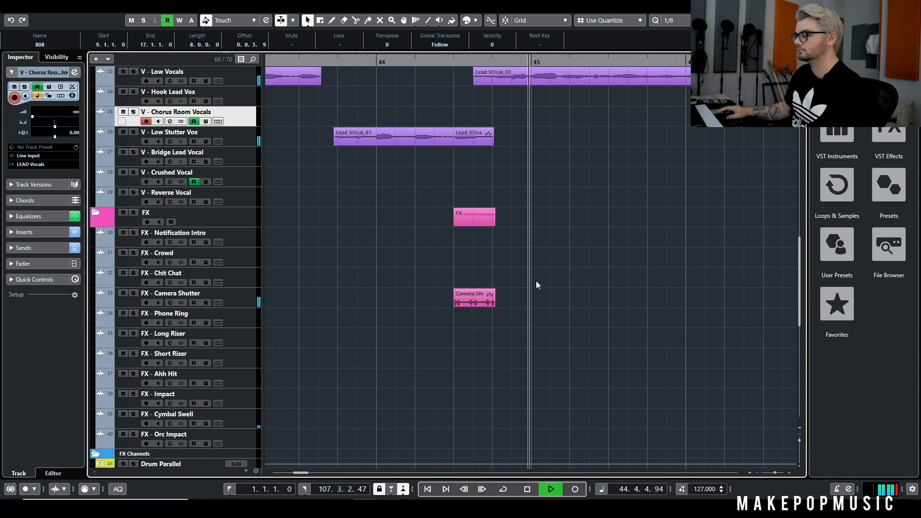
scroll(586, 239, "down", 4)
scroll(587, 239, "right", 4)
scroll(456, 196, "up", 4)
scroll(442, 223, "down", 5)
scroll(443, 224, "up", 5)
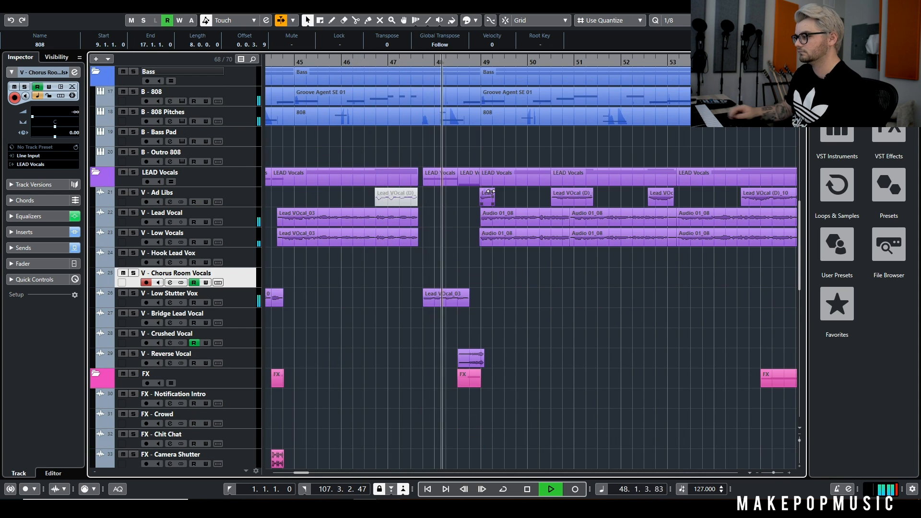
scroll(502, 207, "down", 8)
scroll(488, 171, "up", 3)
key("space")
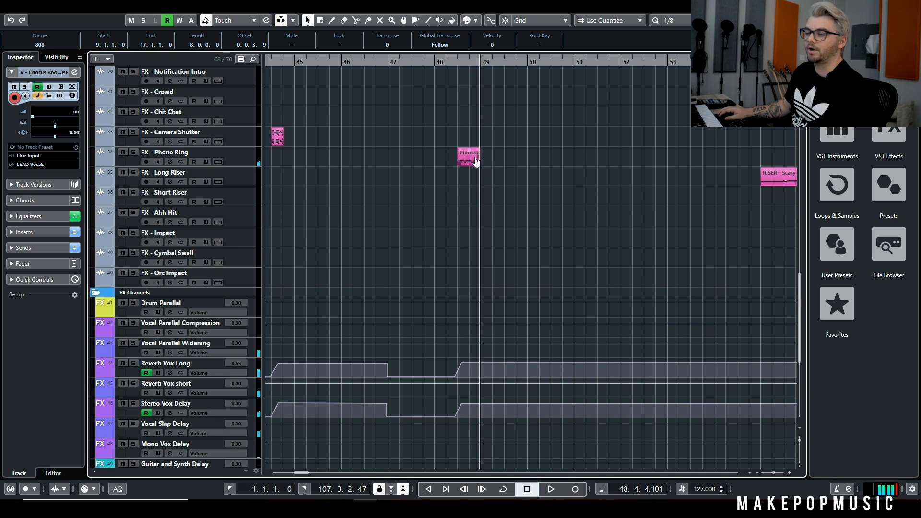
Look over the tracks around the second verse, play the full mix from the end of bar 48, and stop in bar 51
scroll(497, 154, "down", 4)
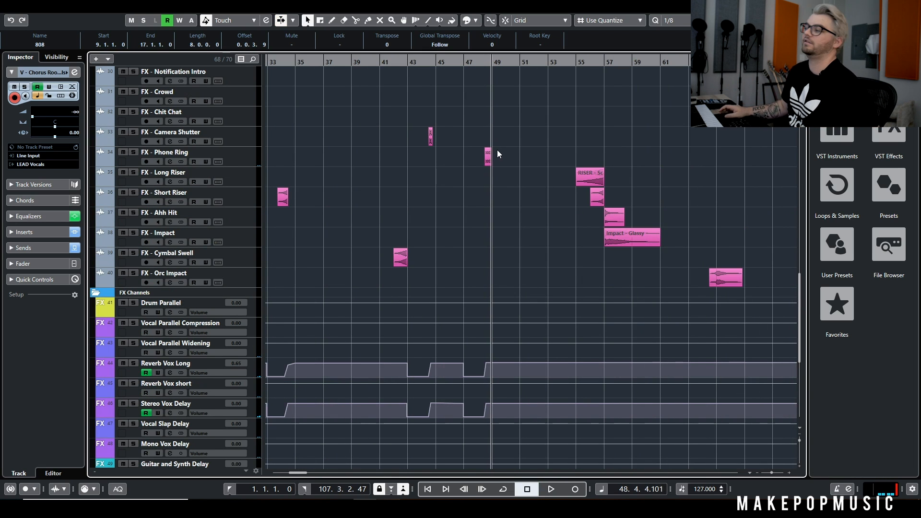
scroll(551, 152, "up", 5)
scroll(548, 153, "up", 1)
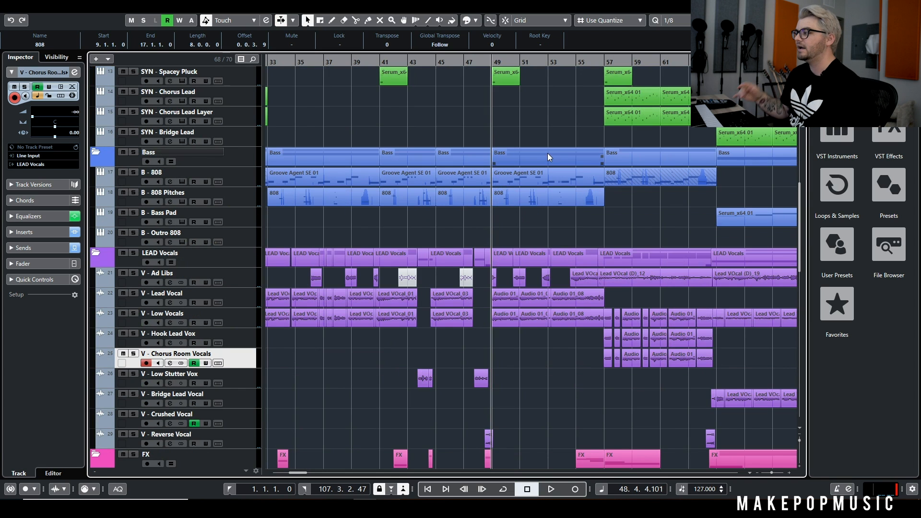
scroll(557, 213, "right", 2)
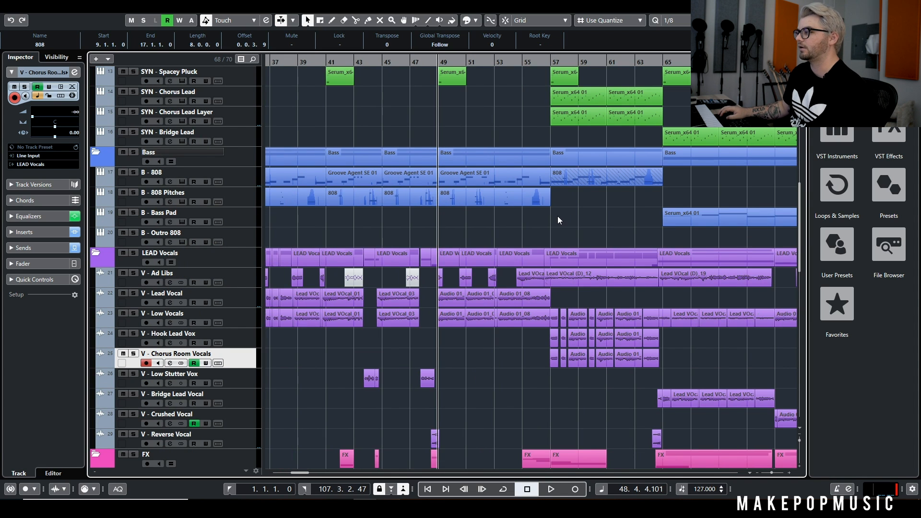
key("space")
scroll(561, 213, "right", 1)
scroll(541, 213, "down", 1)
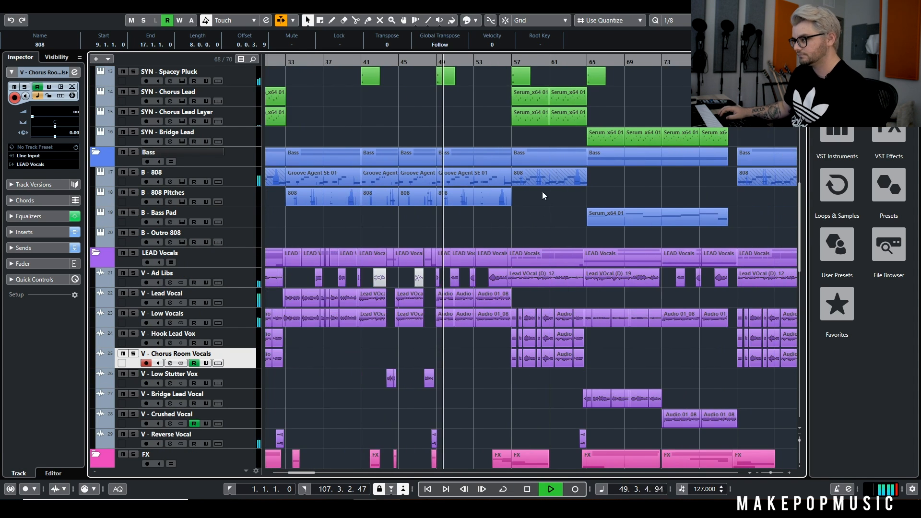
scroll(530, 210, "right", 2)
scroll(443, 218, "right", 1)
scroll(452, 206, "right", 1)
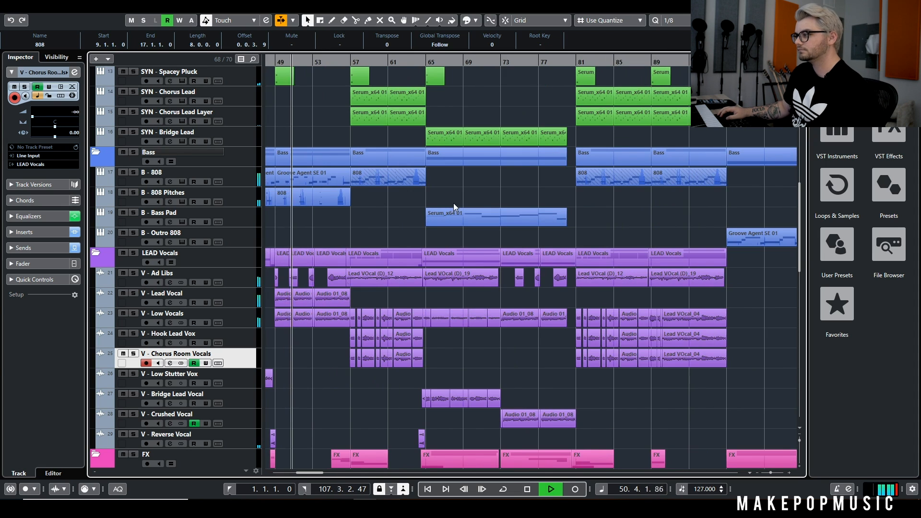
key("space")
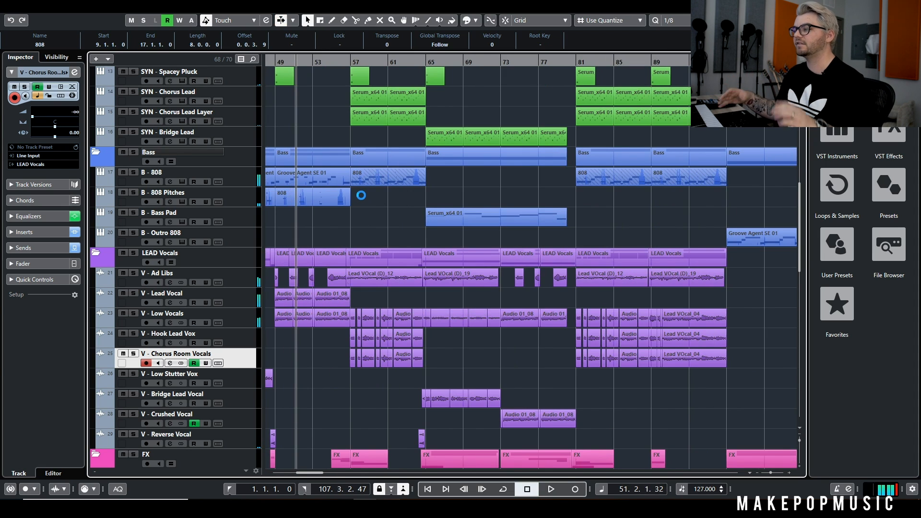
Return the playhead to the end of bar 47 and play the full mix with the view following the playhead
scroll(356, 196, "left", 5)
scroll(431, 314, "up", 2)
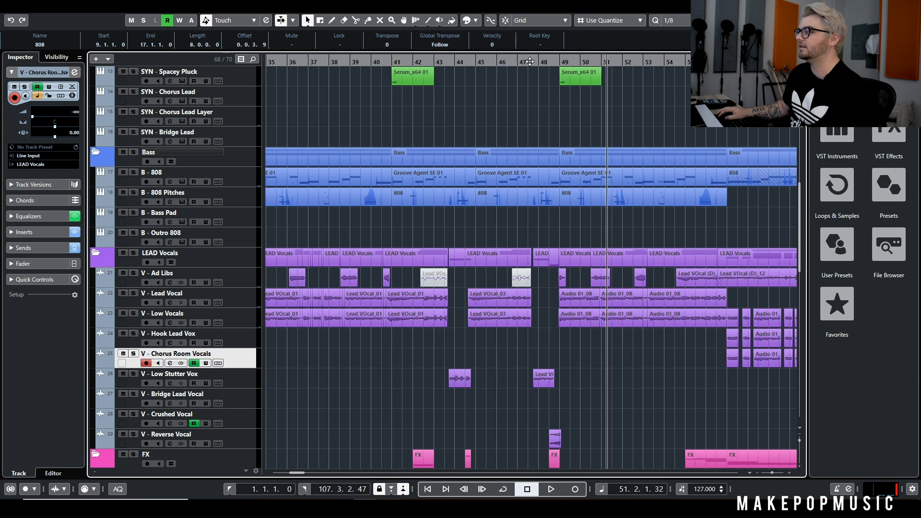
left_click_drag(530, 62, 530, 58)
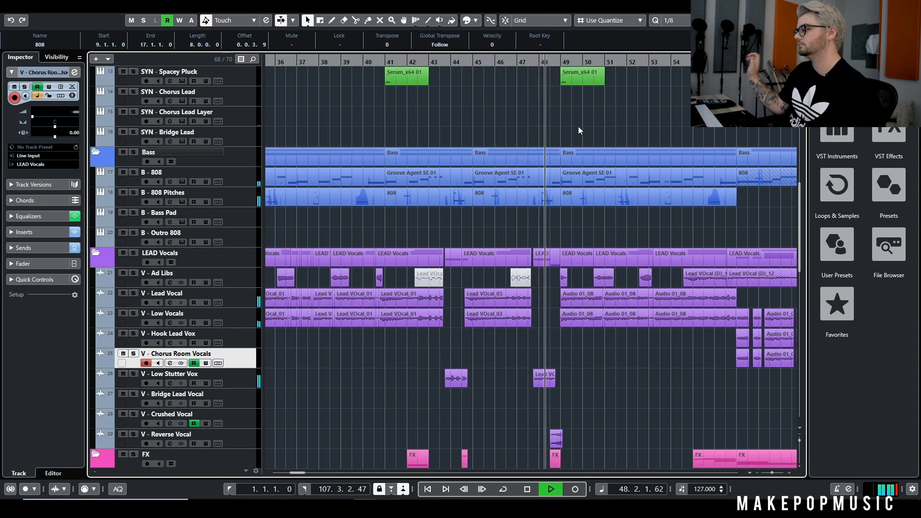
key("f")
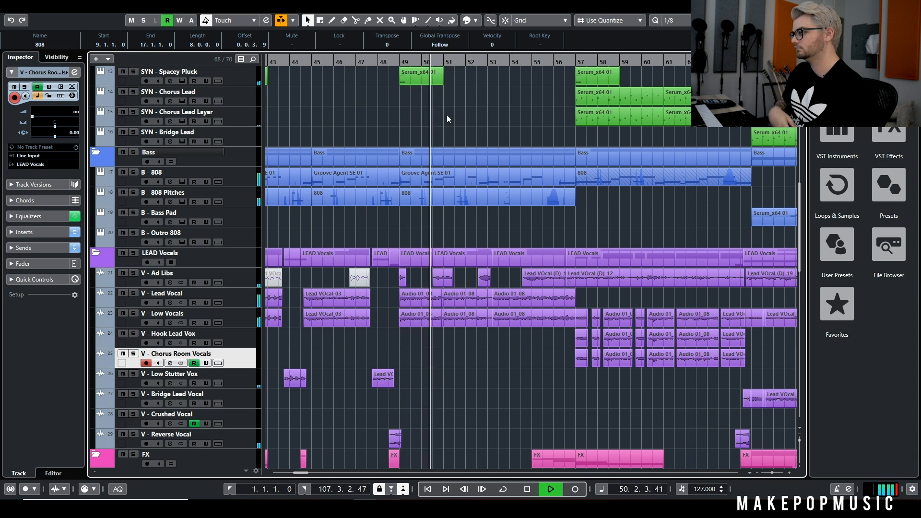
View the notes and pitchbend curve of the B - 808 Pitches clip at bar 49, and close the editor
double_click(469, 199)
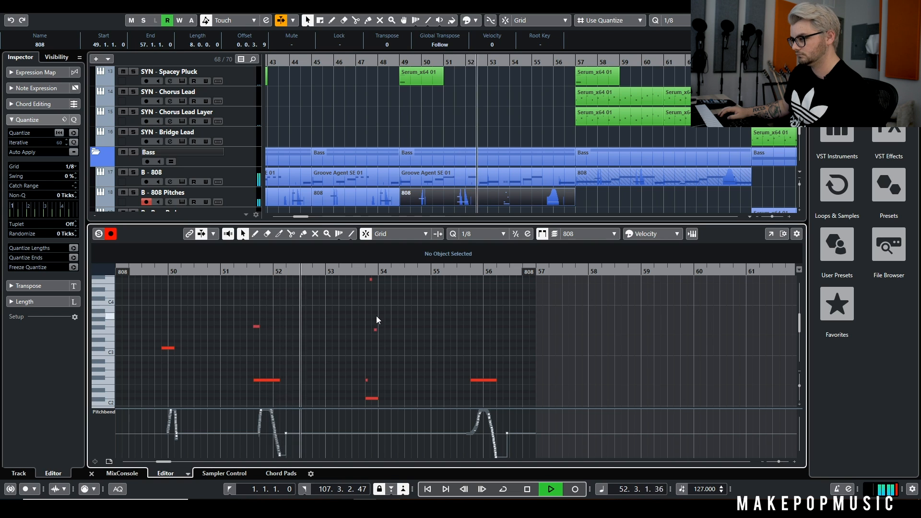
left_click(887, 20)
scroll(502, 135, "right", 2)
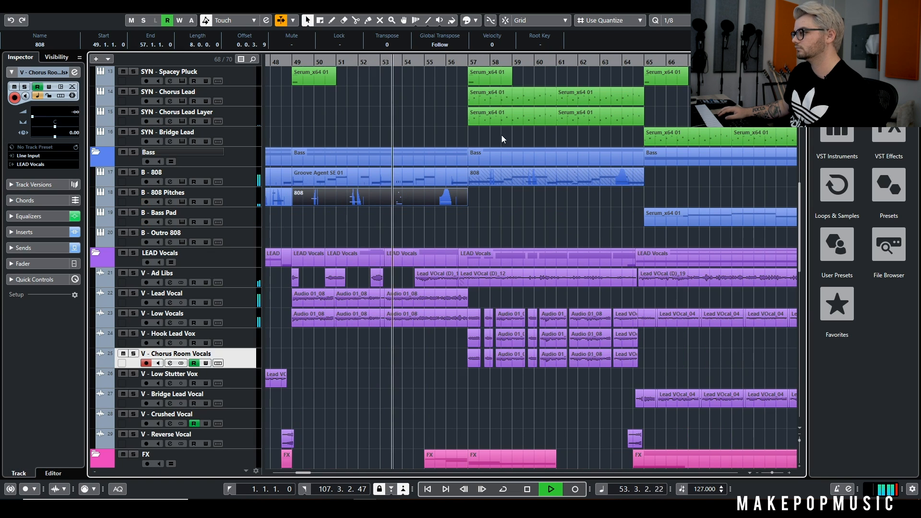
Restart playback from the end of bar 56 into the second chorus, and stop in bar 58
key("space")
key("space")
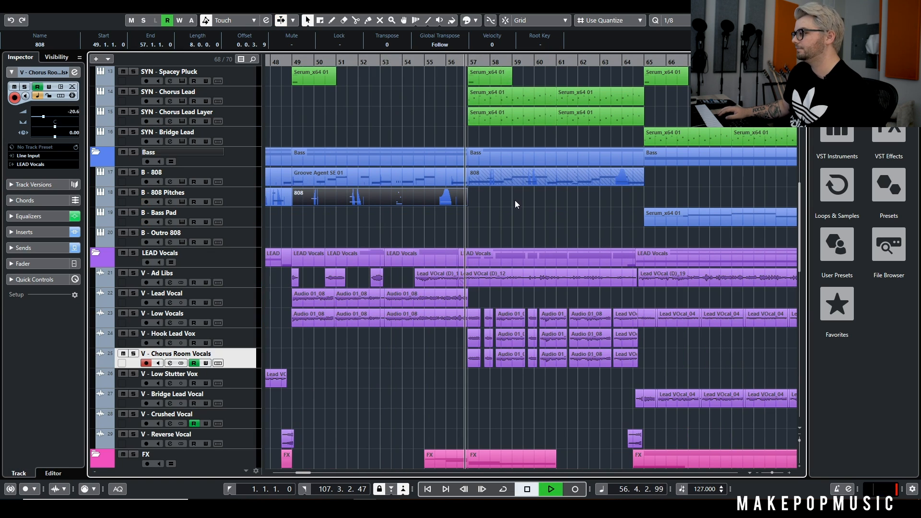
key("g")
key("g")
key("g")
key("g")
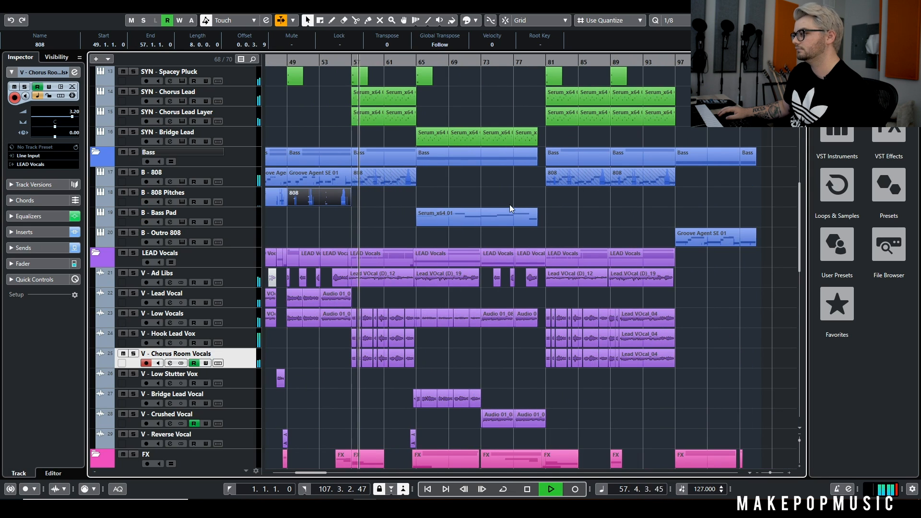
key("space")
key("h")
key("h")
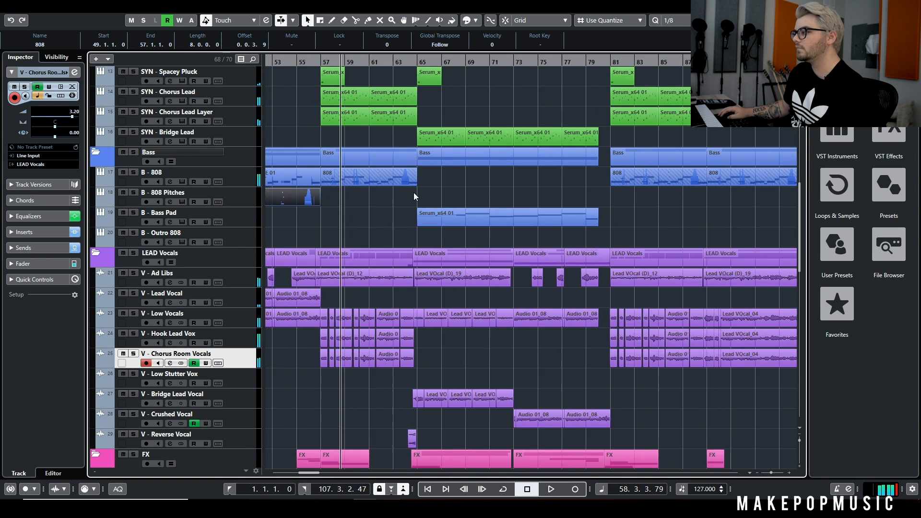
Place the playhead at the end of bar 64 and examine which drum, synth, and bass tracks play in the bridge
left_click(418, 59)
scroll(428, 81, "up", 2)
scroll(434, 96, "down", 3)
scroll(436, 106, "up", 2)
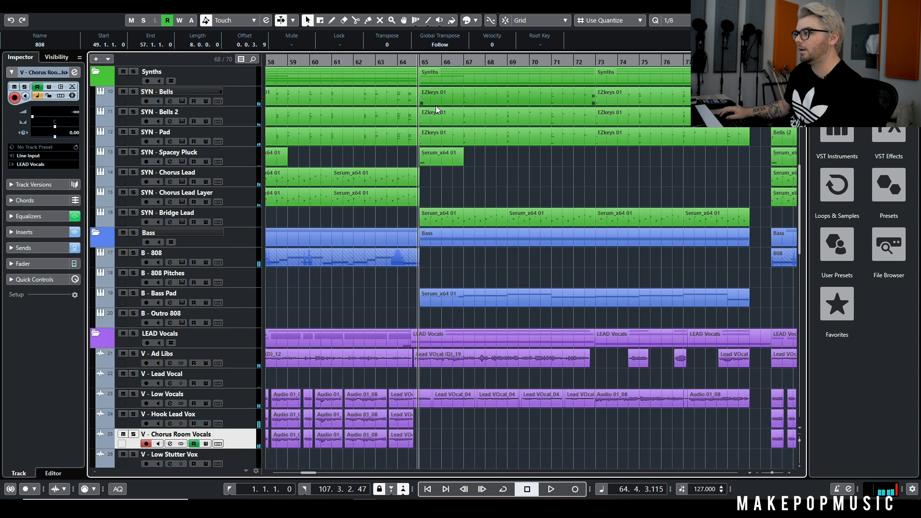
key("g")
key("g")
scroll(479, 171, "up", 2)
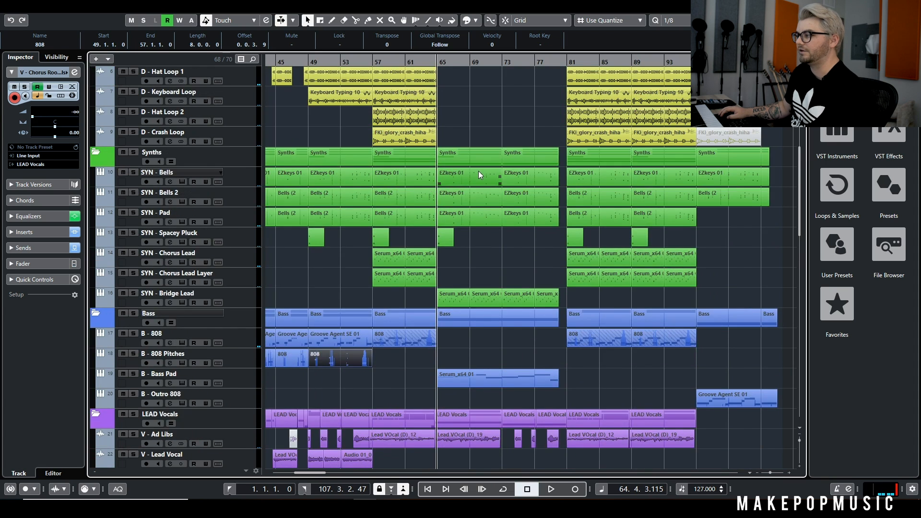
scroll(483, 176, "up", 3)
scroll(483, 177, "down", 9)
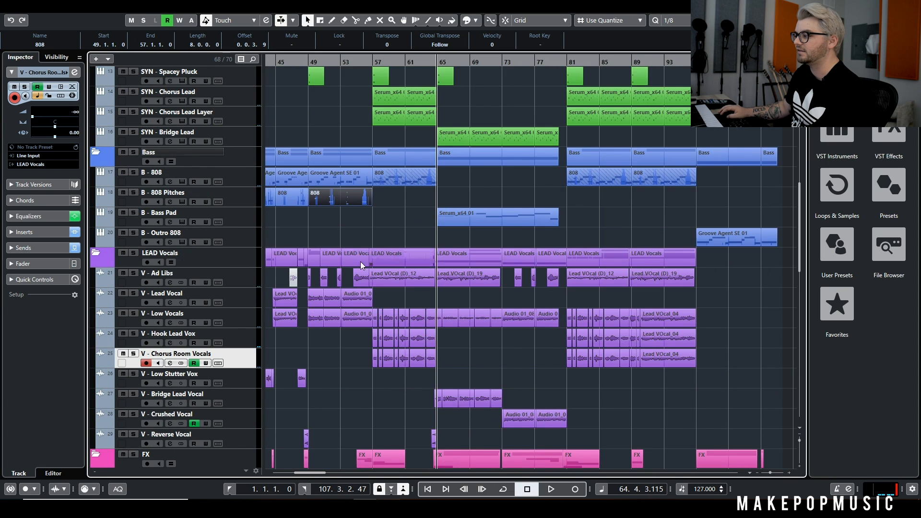
Solo B - Bass Pad, play its bridge part while checking its instrument, stop in bar 67, and clear the solo
left_click(133, 212)
key("space")
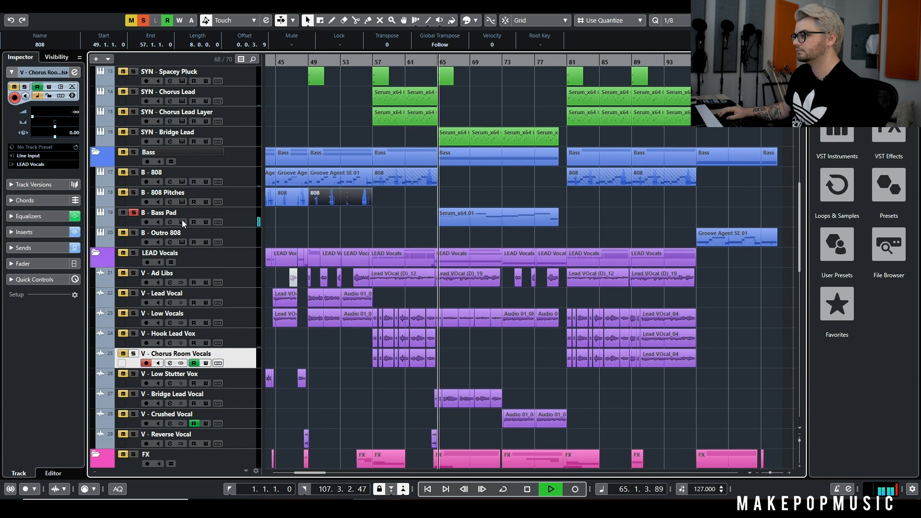
left_click(183, 221)
left_click_drag(510, 173, 506, 79)
left_click(611, 81)
key("space")
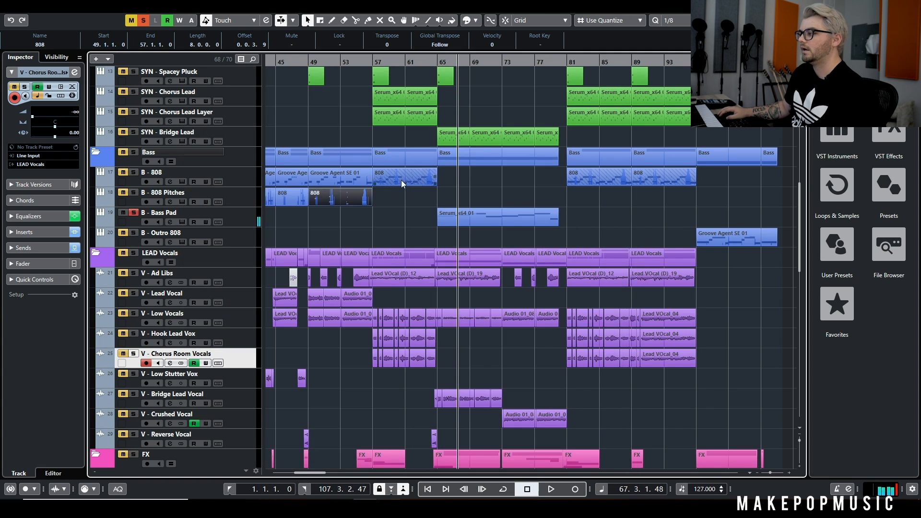
left_click(134, 213)
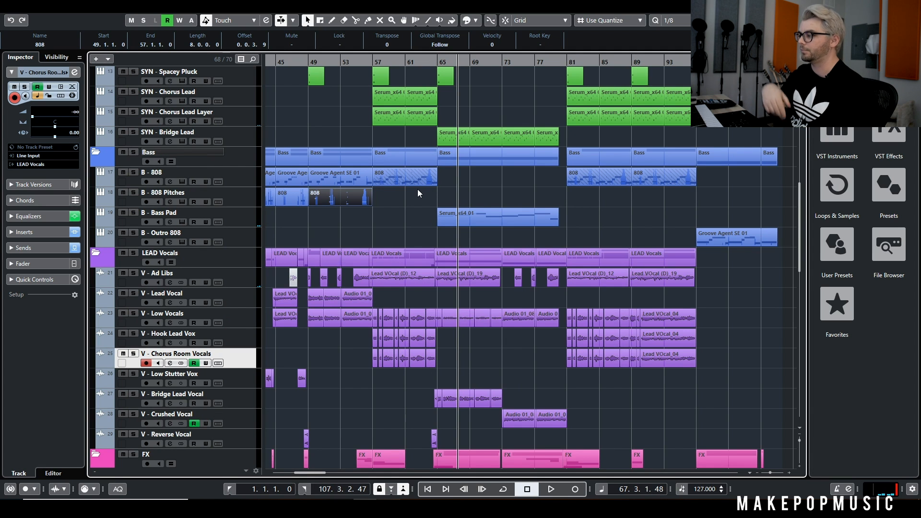
View the notes of the B - Bass Pad clip at bar 65 in the editor, and close it
scroll(456, 211, "up", 4)
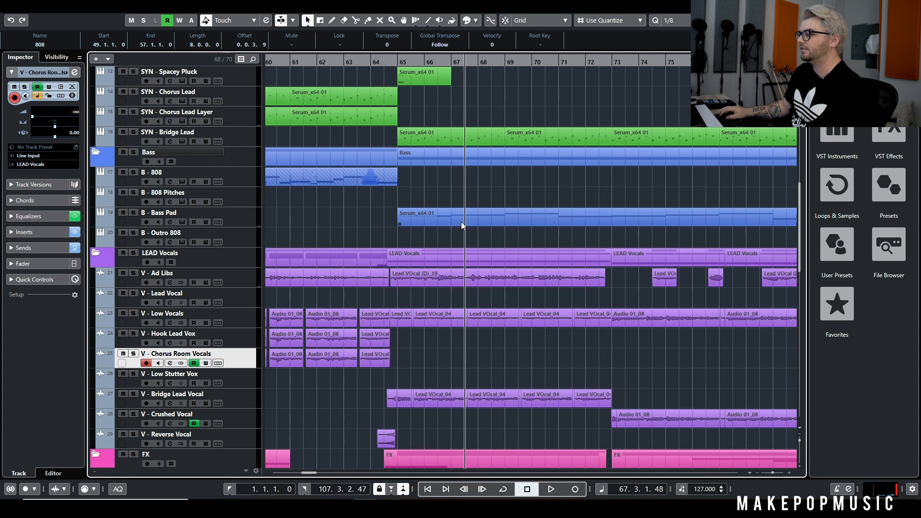
double_click(428, 220)
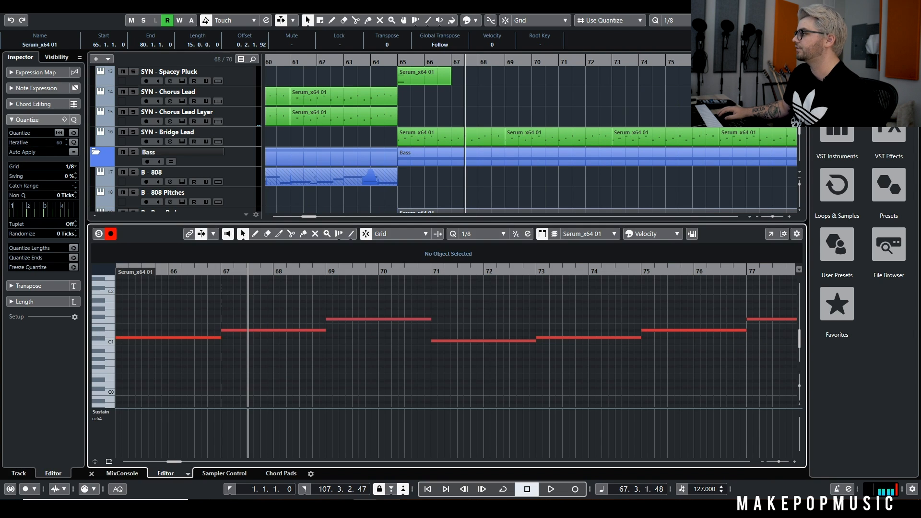
key("Return")
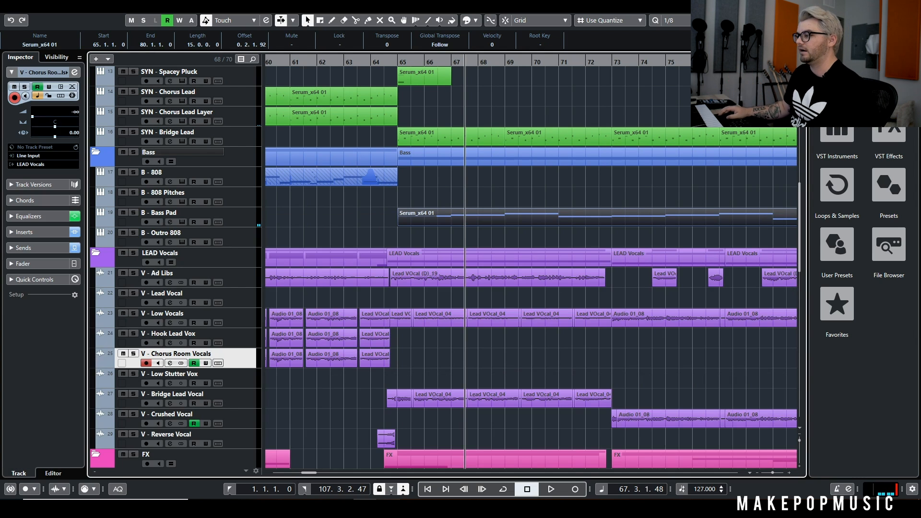
Mute the LEAD Vocals folder and play the bridge from the start of bar 65
key("g")
key("g")
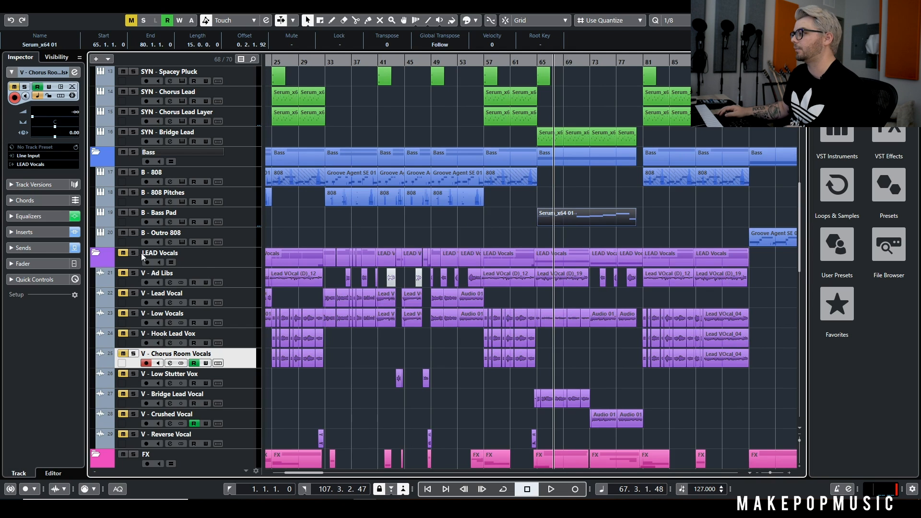
left_click(536, 62)
key("space")
Follow the bridge's synth and FX clips down the track list during playback, and stop in bar 68
scroll(606, 134, "up", 10)
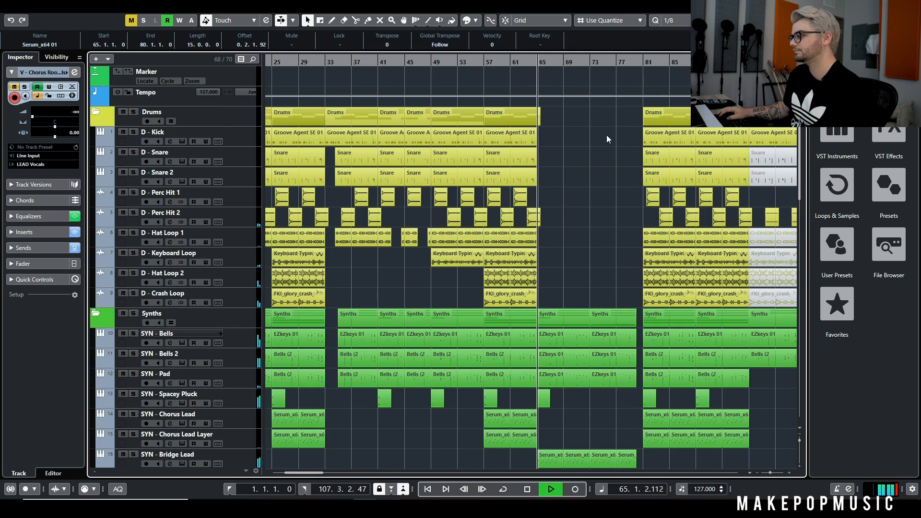
scroll(602, 128, "down", 8)
scroll(599, 126, "up", 6)
scroll(599, 126, "down", 15)
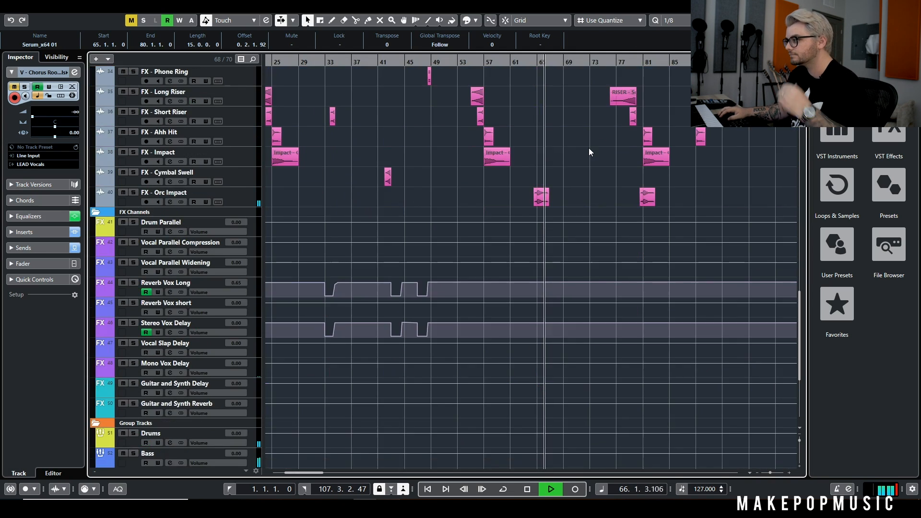
scroll(580, 142, "up", 1)
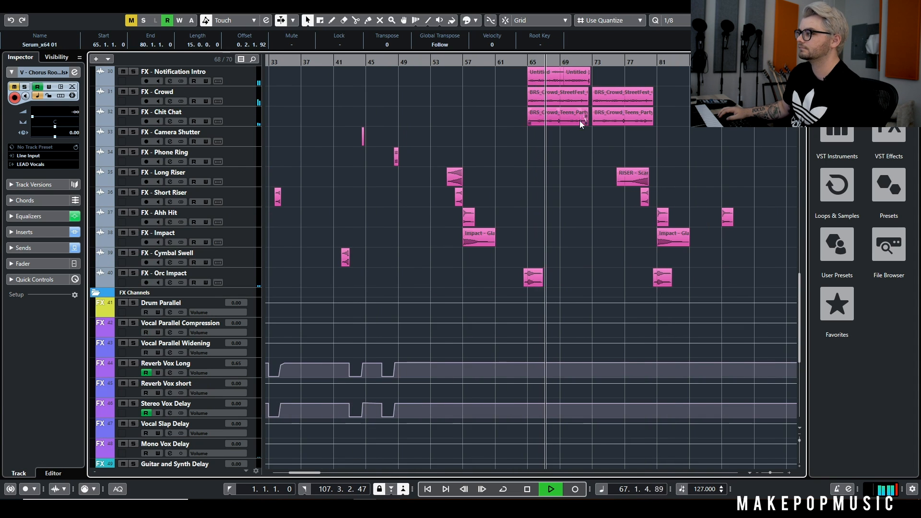
scroll(556, 140, "right", 2)
scroll(493, 166, "up", 4)
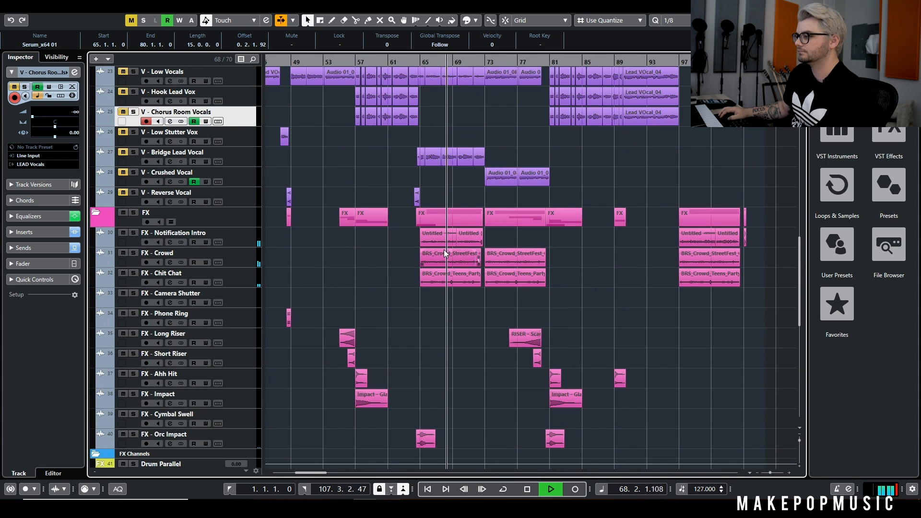
key("space")
Select the FX - Notification Intro, Crowd, and Chit Chat clips at bar 65, and examine the surrounding FX clips
left_click_drag(412, 234, 447, 287)
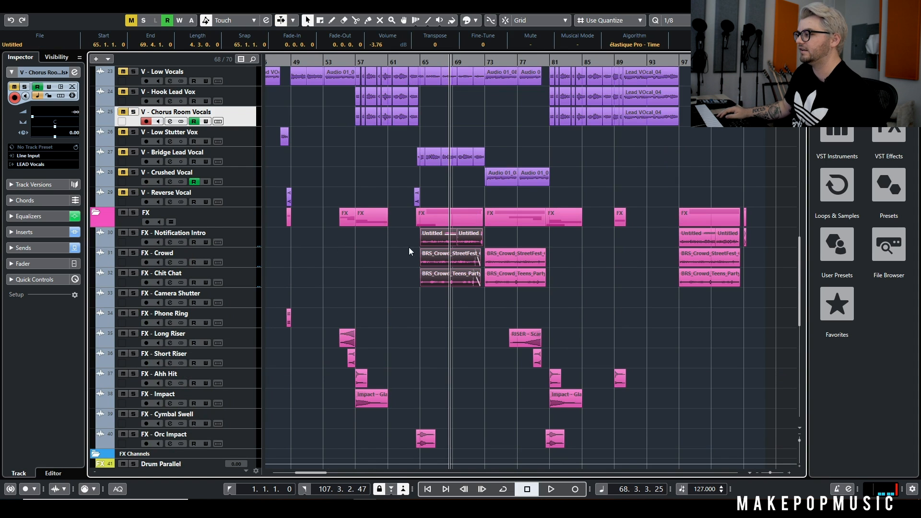
scroll(436, 318, "down", 5)
scroll(432, 201, "up", 5)
scroll(421, 204, "down", 4)
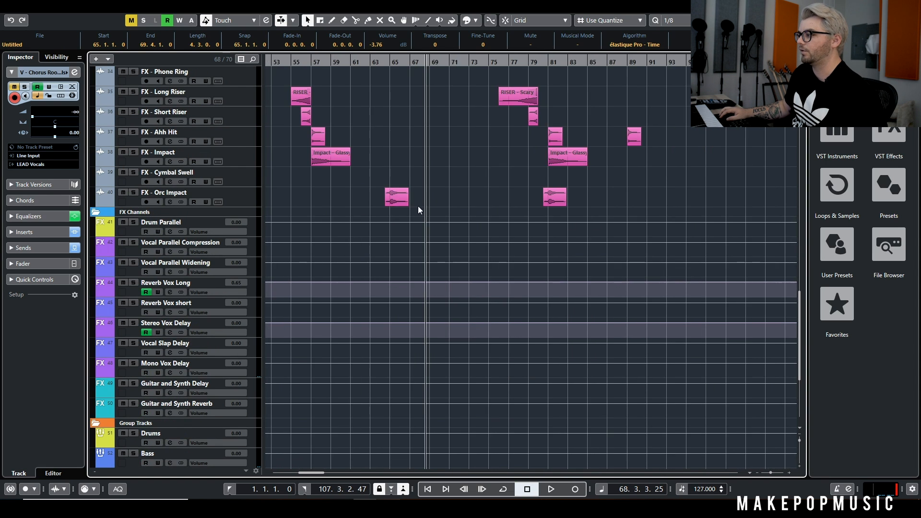
scroll(427, 200, "up", 3)
scroll(425, 198, "up", 5)
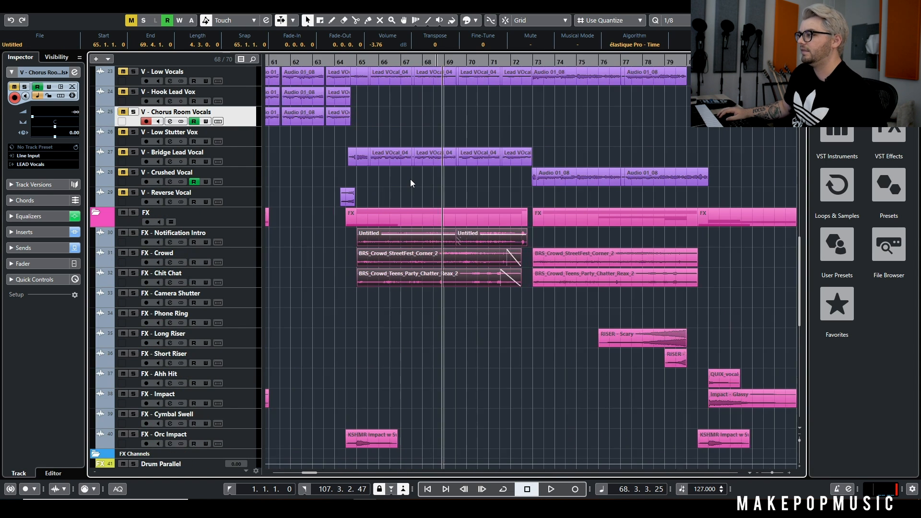
Solo SYN - Bridge Lead, view its Kontakt Hybrid Keys instrument, and close the instrument window
scroll(410, 180, "up", 6)
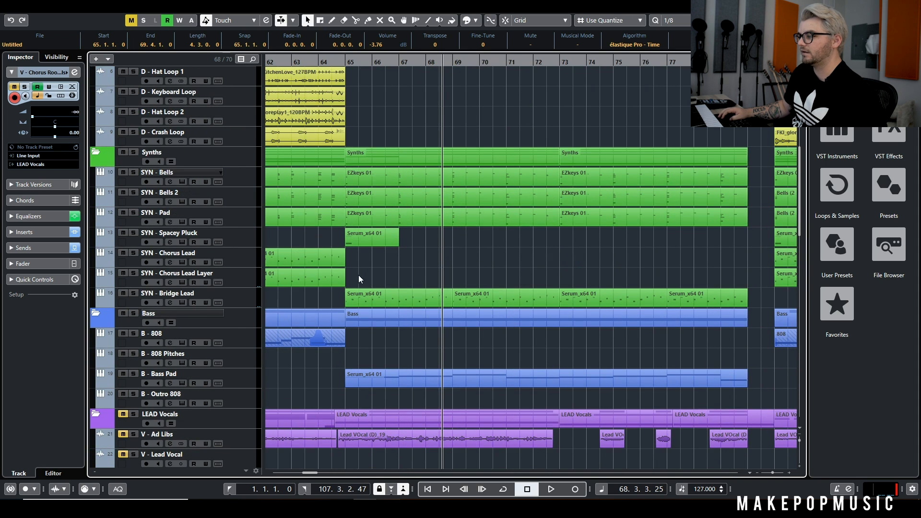
left_click(133, 293)
left_click(180, 302)
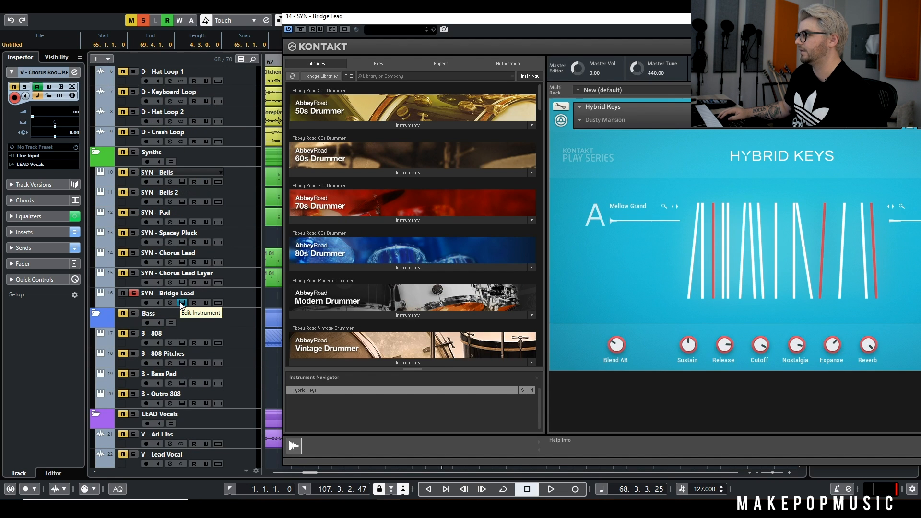
left_click_drag(854, 16, 718, 16)
left_click(878, 17)
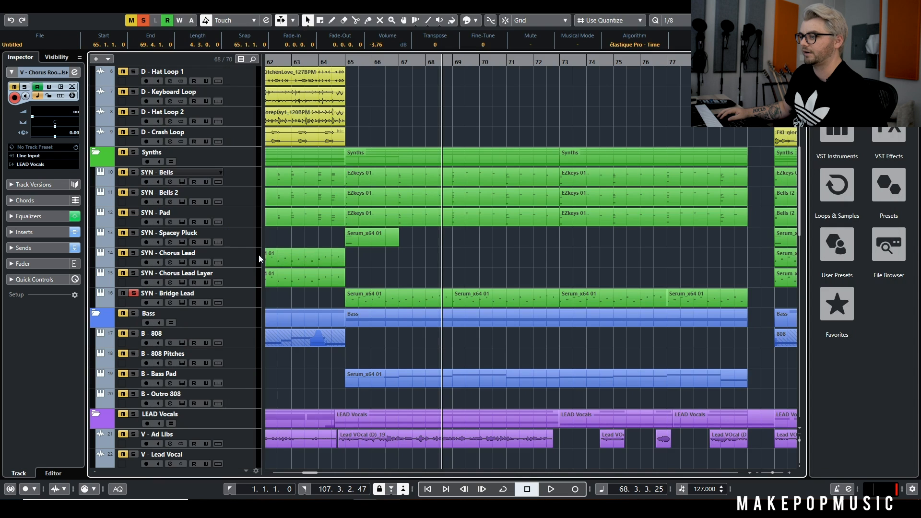
Show the channel settings of SYN - Bridge Lead, play the soloed track from bar 68, and reposition the settings window
left_click(171, 302)
key("space")
left_click_drag(422, 91, 322, 205)
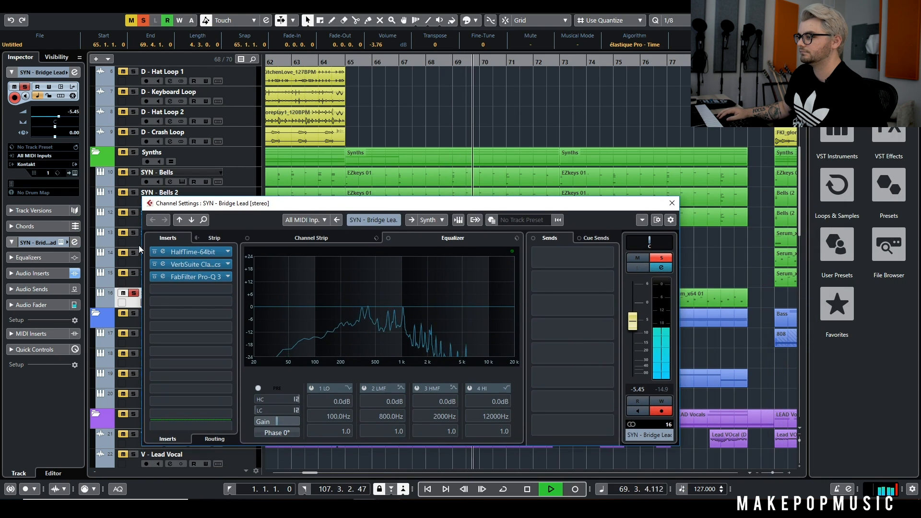
Compare SYN - Bridge Lead during playback with its HalfTime, VerbSuite Classics, and FabFilter Pro-Q 3 inserts bypassed and re-enabled
left_click(154, 252)
left_click(154, 264)
left_click(154, 277)
left_click(154, 276)
left_click(154, 264)
left_click(154, 252)
Stop playback, close the channel settings, and unsolo SYN - Bridge Lead
key("space")
left_click(672, 203)
key("s")
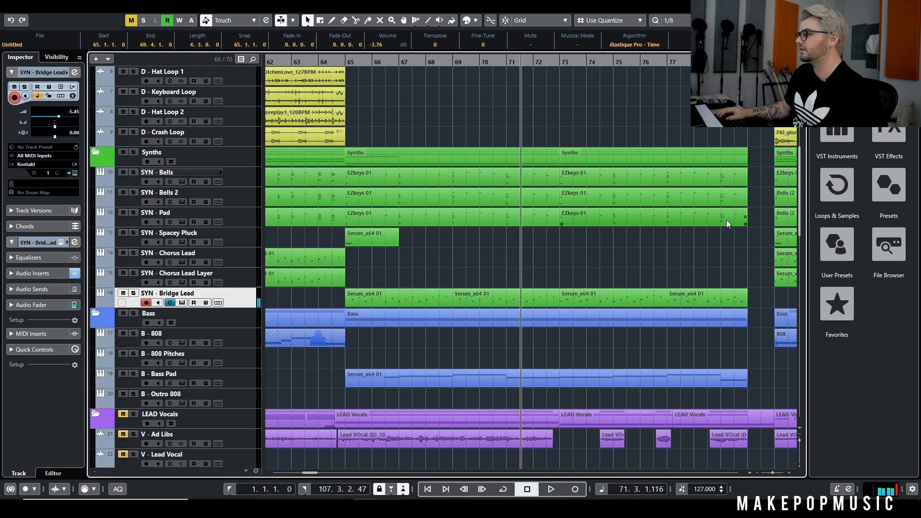
Unmute the LEAD Vocals folder, play the arrangement from bar 63, and clear the clip selection
key("g")
key("g")
left_click(466, 63)
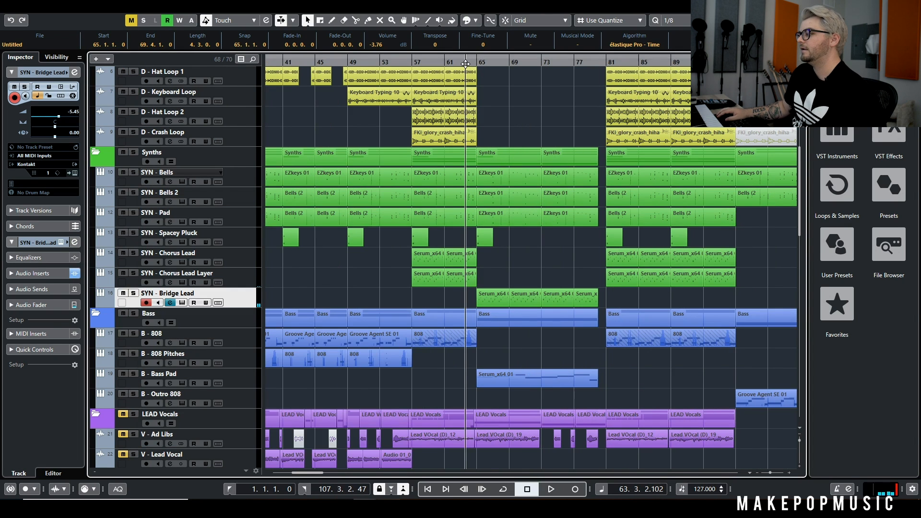
scroll(522, 202, "down", 4)
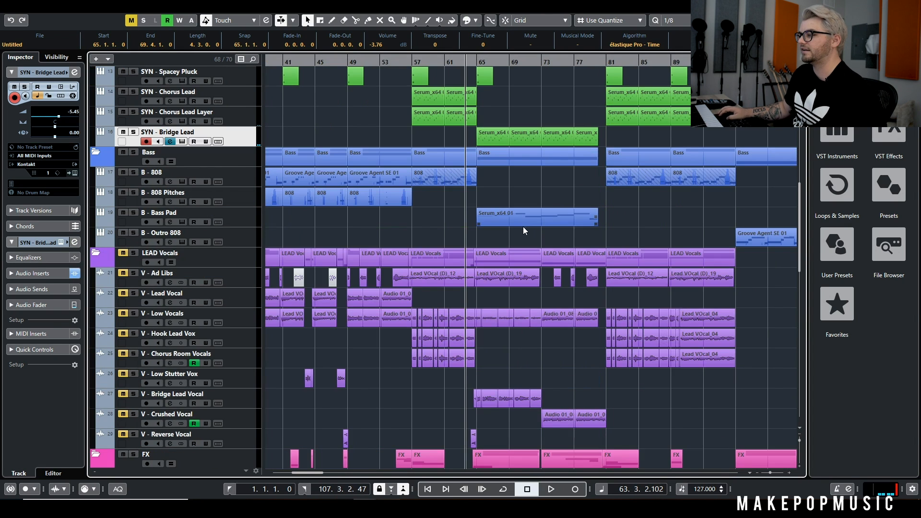
left_click(121, 256)
key("space")
scroll(480, 285, "down", 4)
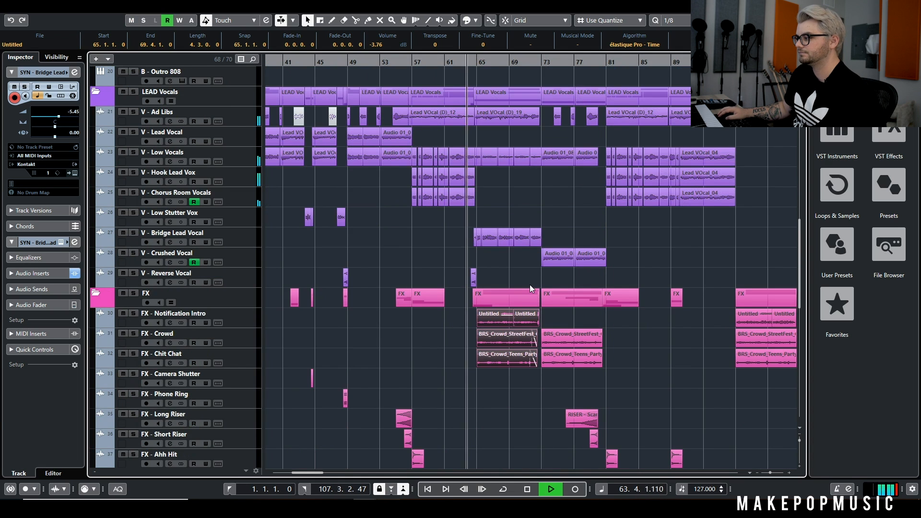
left_click(539, 220)
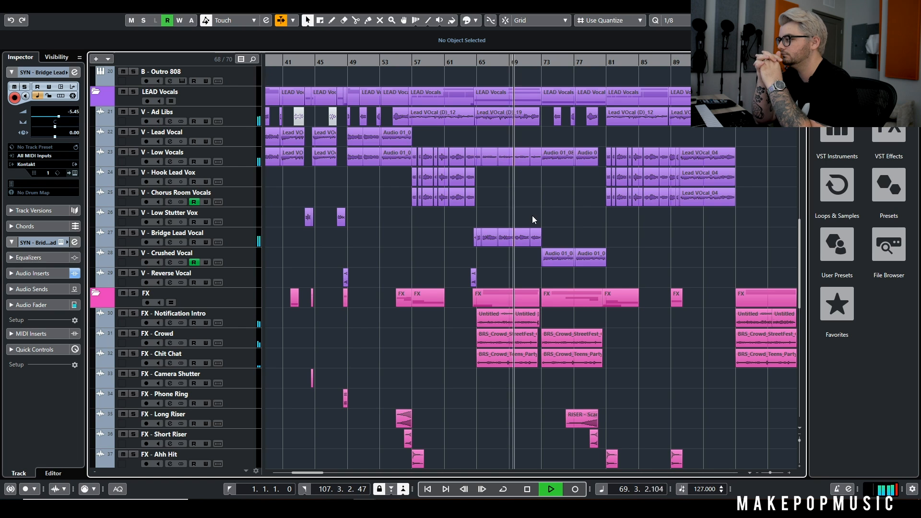
Follow the bridge's tracks during playback, solo V - Crushed Vocal, and stop in bar 75
scroll(562, 198, "up", 5)
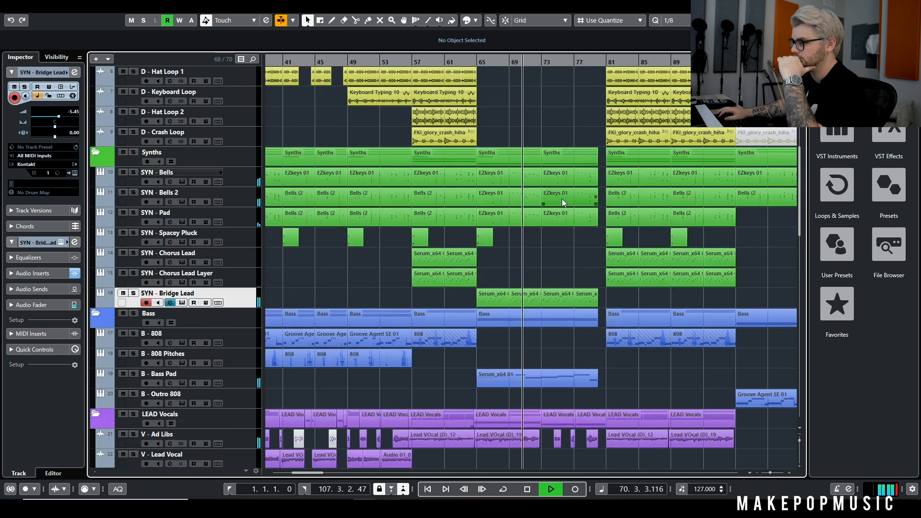
scroll(566, 199, "up", 2)
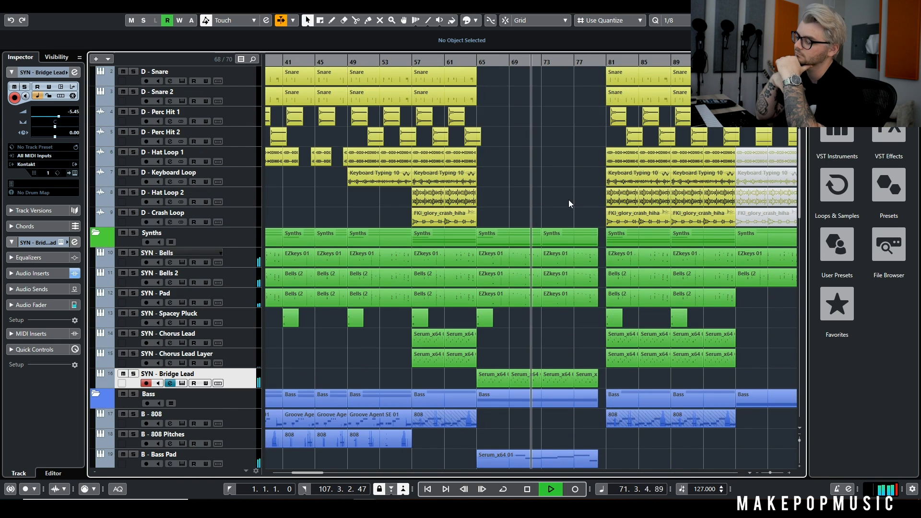
scroll(505, 238, "down", 2)
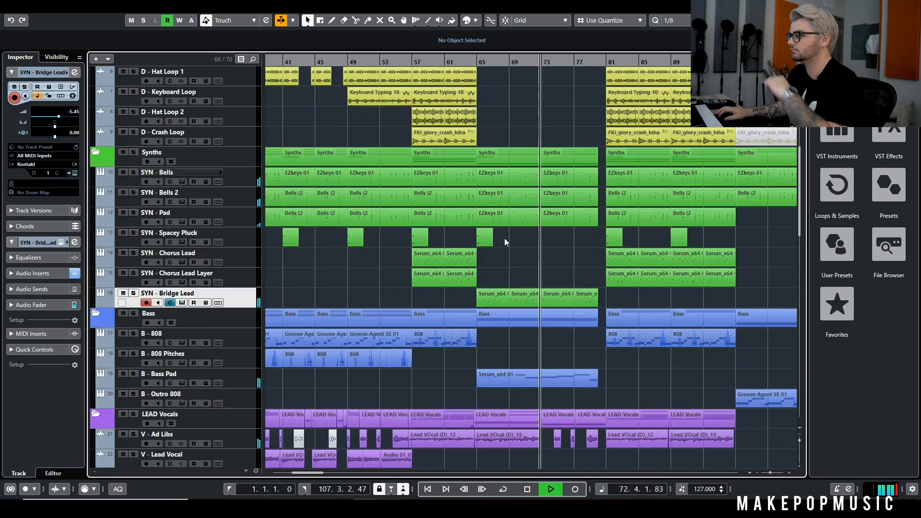
scroll(514, 240, "down", 6)
scroll(562, 300, "down", 4)
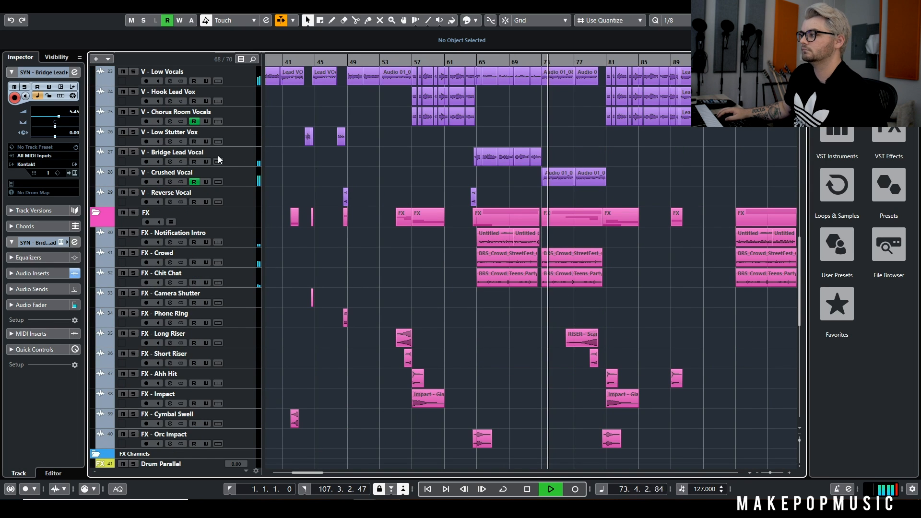
left_click(134, 153)
left_click(133, 154)
left_click(131, 172)
key("space")
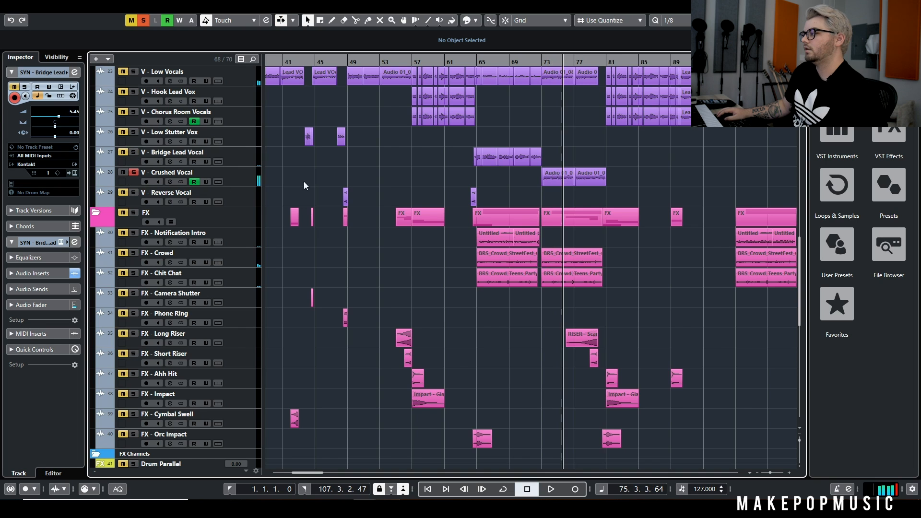
Open the channel settings of V - Crushed Vocal and move the window clear of the arrangement
scroll(446, 169, "right", 4)
scroll(224, 243, "up", 3)
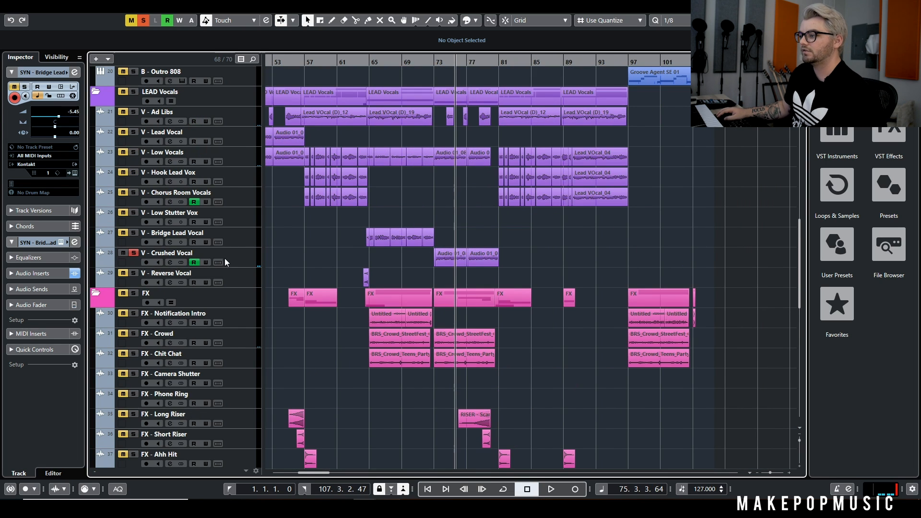
left_click(169, 262)
left_click_drag(305, 204, 734, 61)
View the Decapitator, FabFilter Pro-Q 3, and StudioChorus inserts of V - Crushed Vocal, closing each plug-in window
left_click(620, 185)
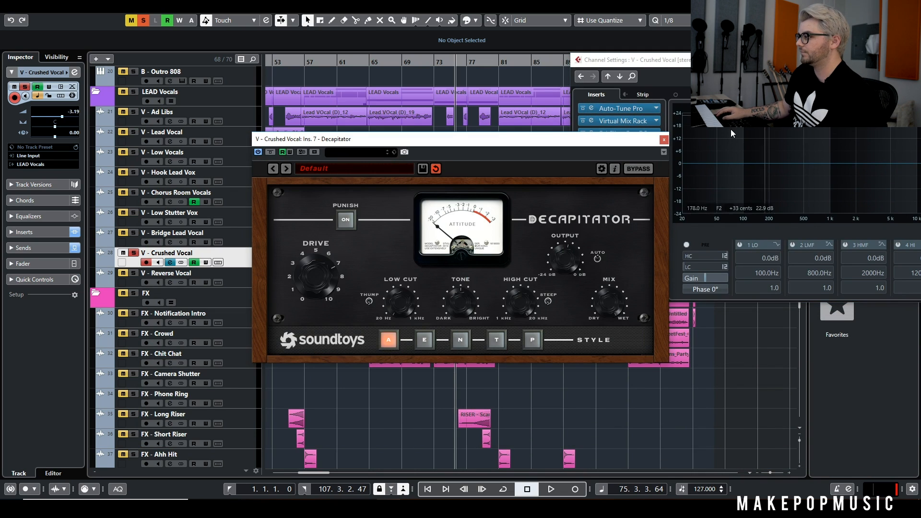
left_click(664, 140)
left_click(626, 194)
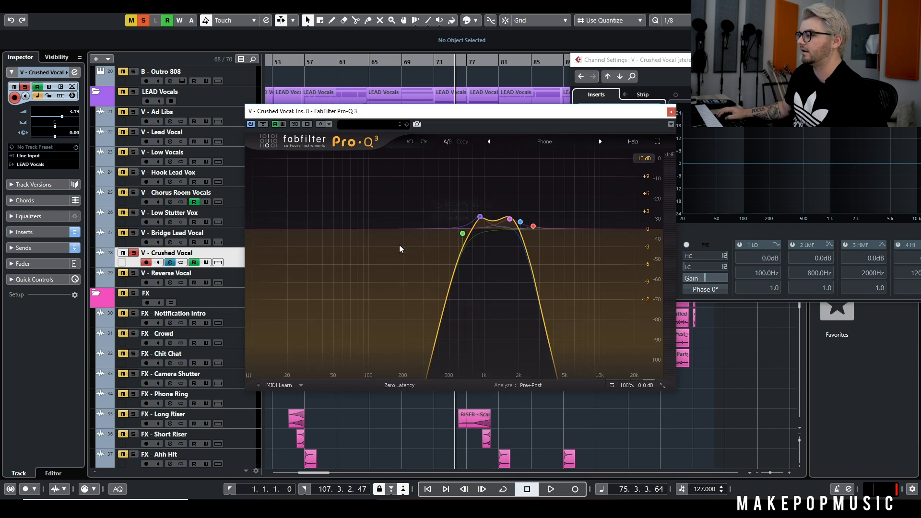
left_click(673, 112)
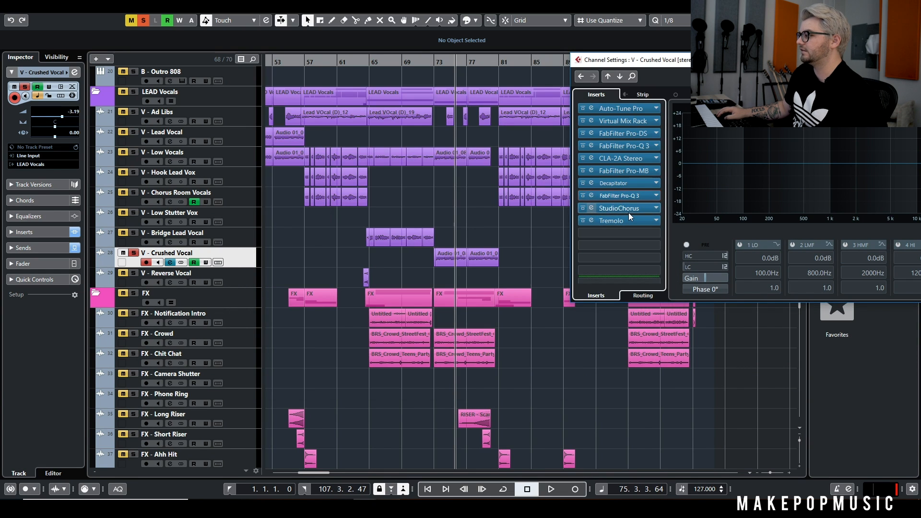
left_click(629, 212)
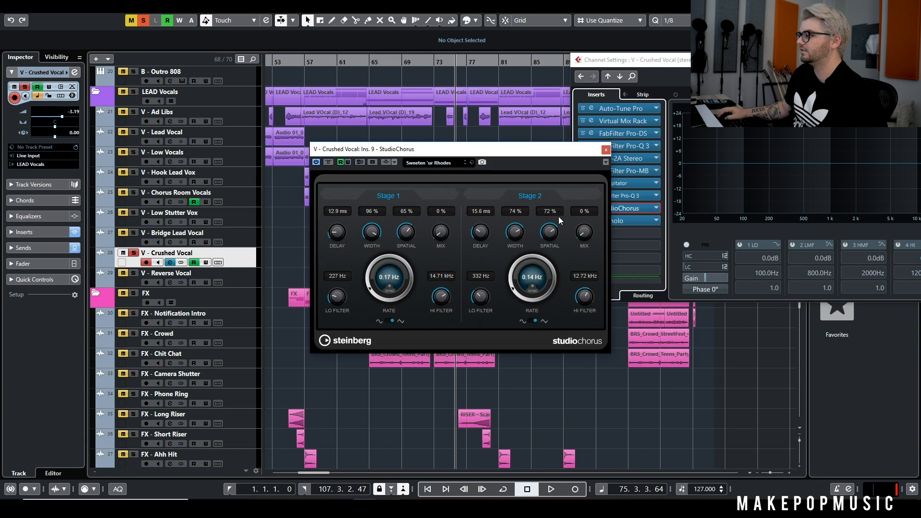
left_click(606, 150)
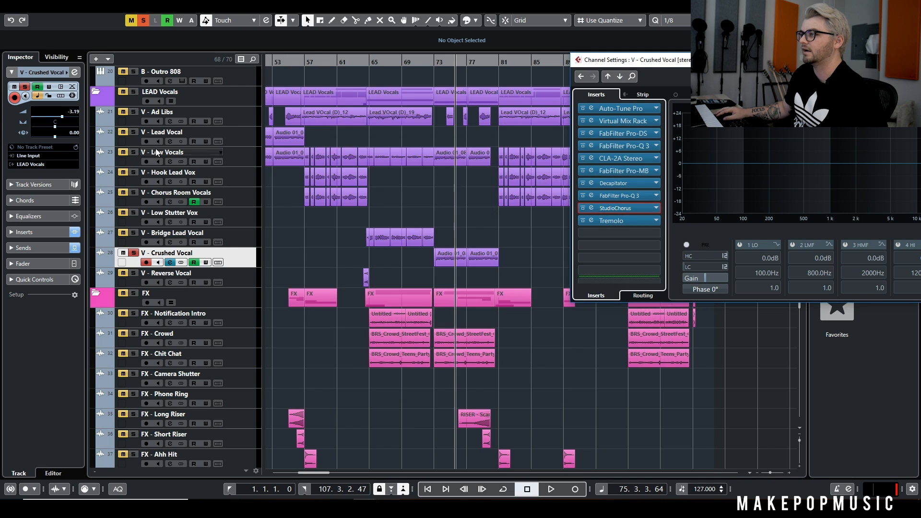
Show the tracks' automation lanes and examine the Decapitator, EQ, StudioChorus, and Tremolo curves under V - Crushed Vocal
left_click(259, 21)
left_click(264, 21)
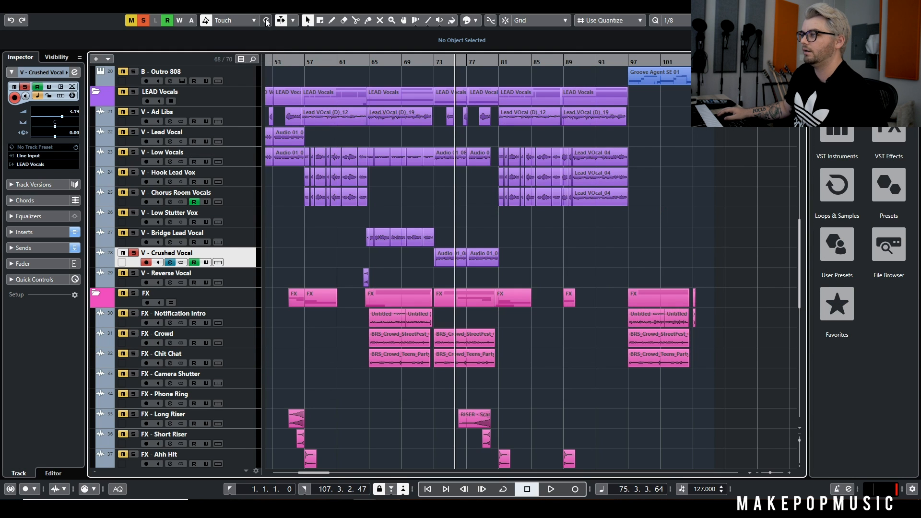
left_click(266, 20)
left_click(267, 21)
scroll(339, 152, "down", 8)
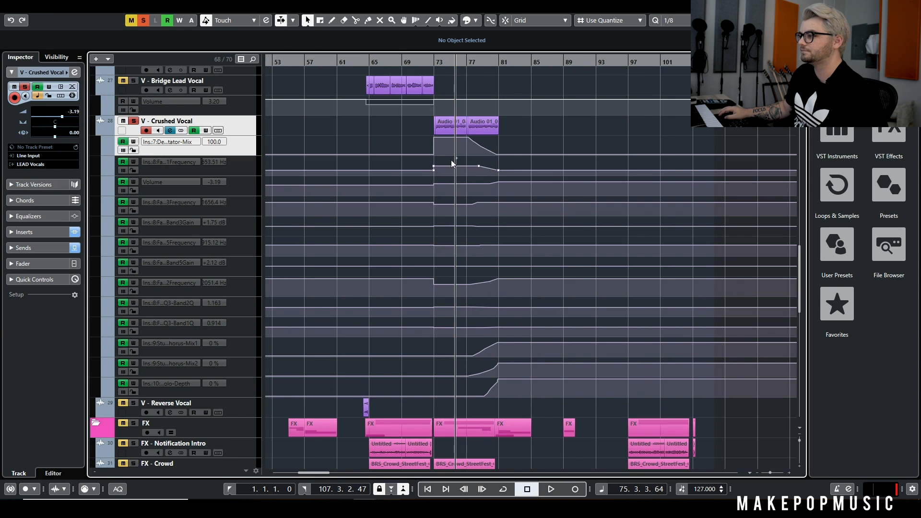
scroll(451, 160, "up", 5)
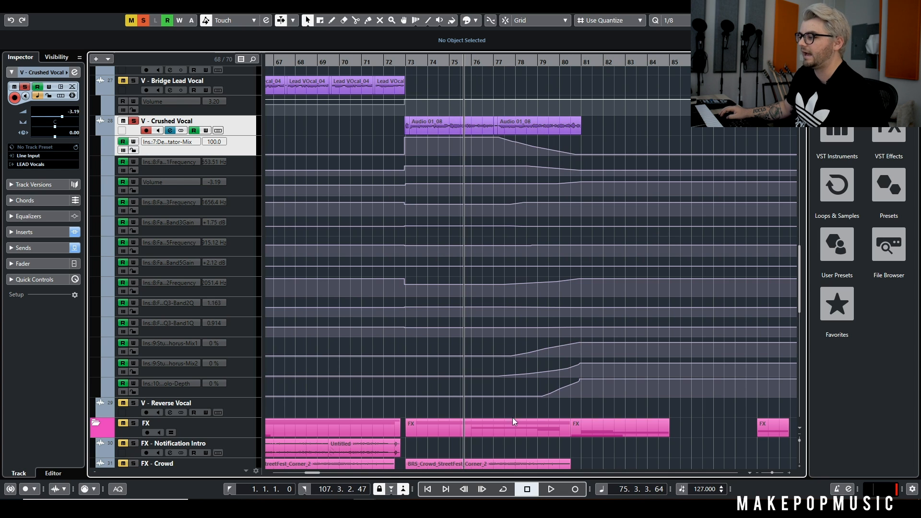
Play the soloed V - Crushed Vocal from bar 72 through bar 81, and return the playhead to bar 77
left_click(403, 60)
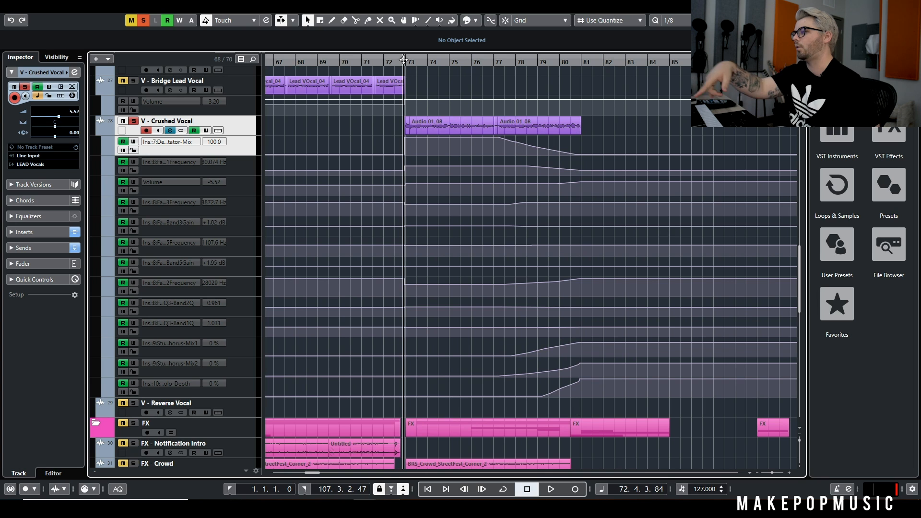
key("space")
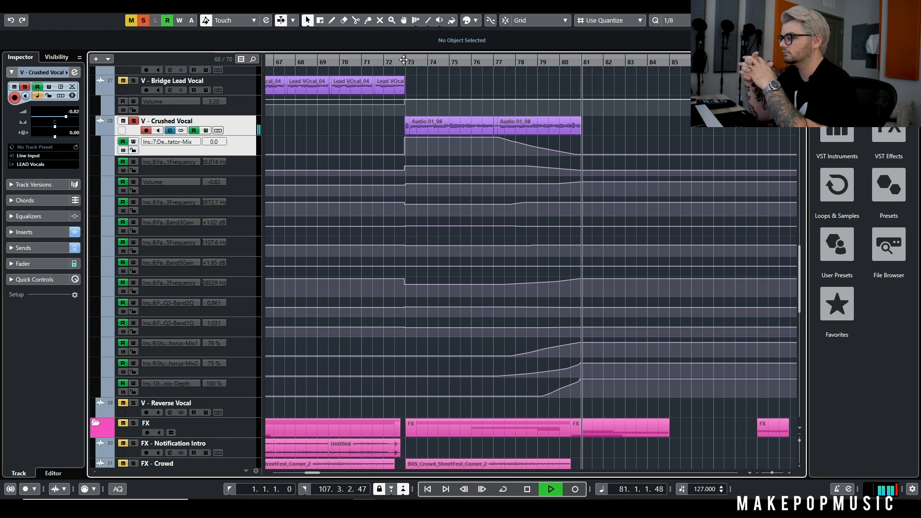
key("space")
scroll(626, 199, "up", 3)
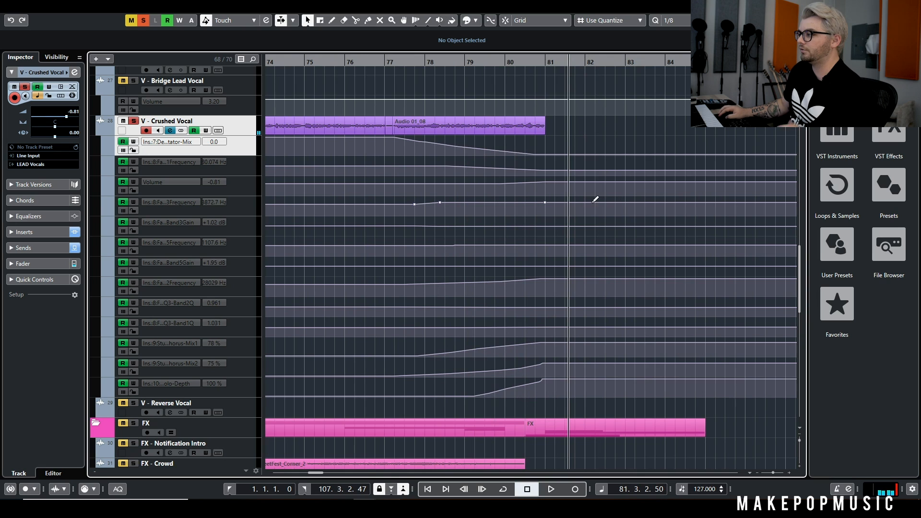
left_click(392, 58)
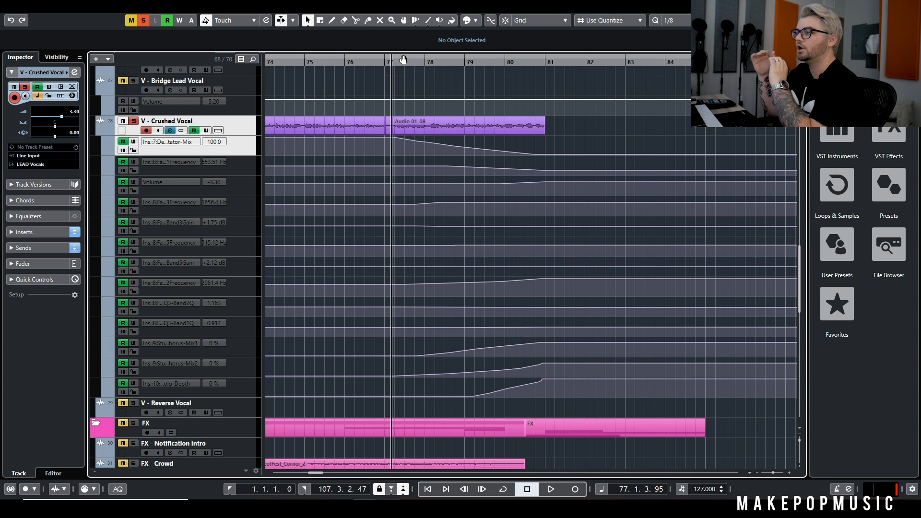
Clear all solos and play the full arrangement from bar 72
scroll(456, 120, "down", 4)
left_click(393, 60)
left_click(143, 20)
scroll(417, 107, "up", 2)
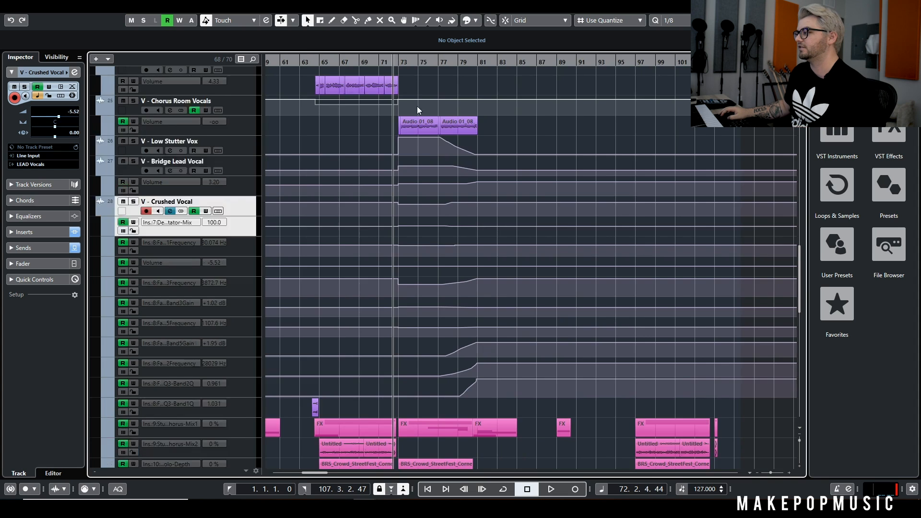
scroll(417, 106, "up", 5)
scroll(416, 105, "down", 3)
key("space")
Hide the automation lanes on all tracks while the bridge plays
scroll(426, 110, "down", 3)
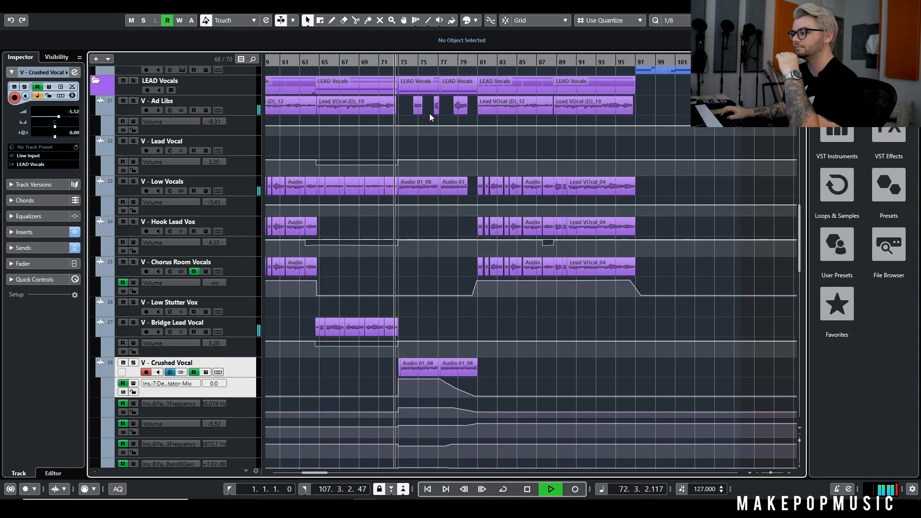
scroll(621, 125, "down", 4)
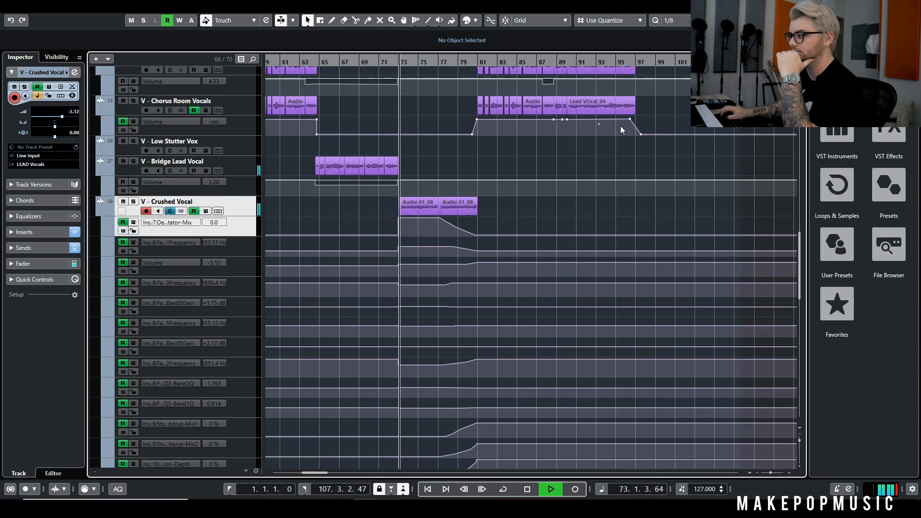
left_click(255, 23)
left_click(227, 184)
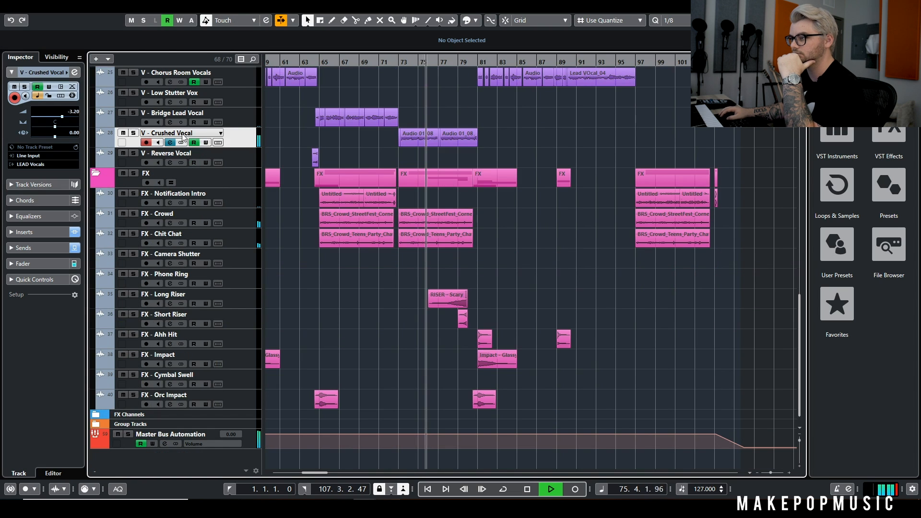
Display V - Crushed Vocal's StudioChorus, Tremolo, and Decapitator windows side by side during playback to watch their automated controls
left_click(170, 142)
left_click(622, 207)
left_click(625, 219)
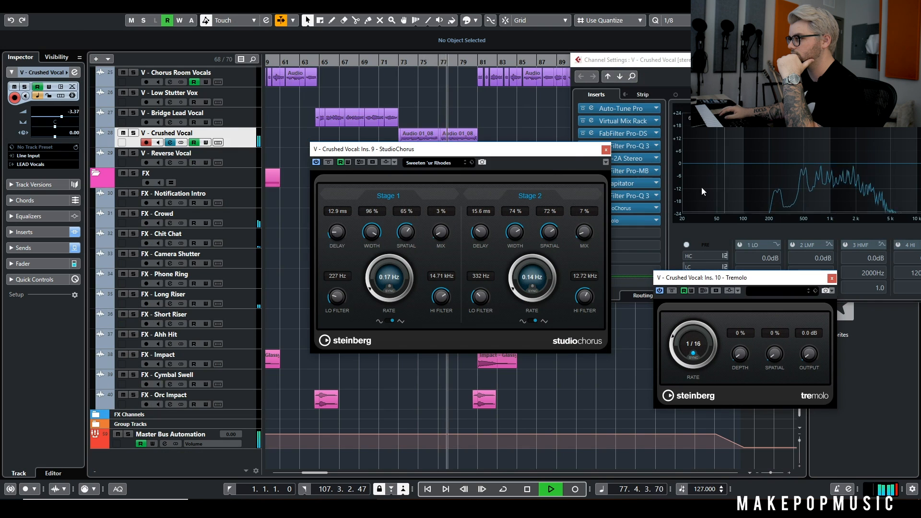
left_click_drag(591, 149, 514, 172)
left_click(620, 183)
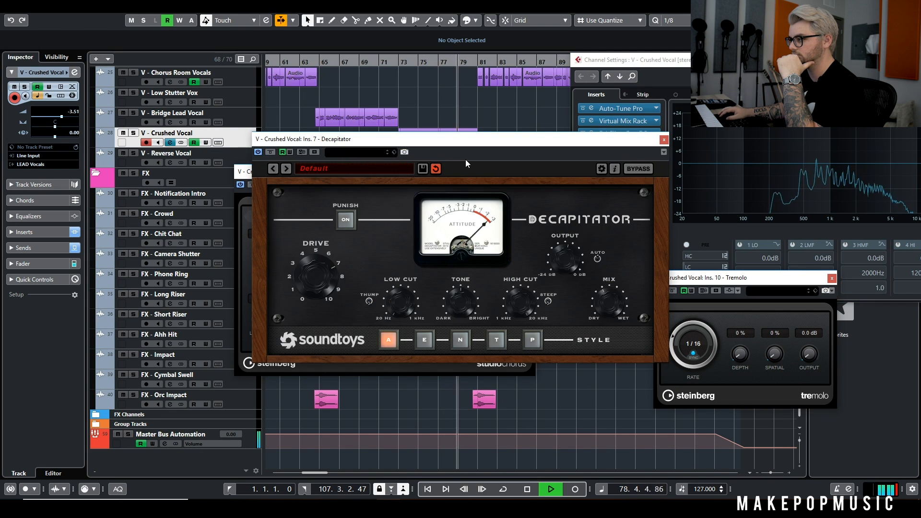
left_click_drag(465, 154, 701, 13)
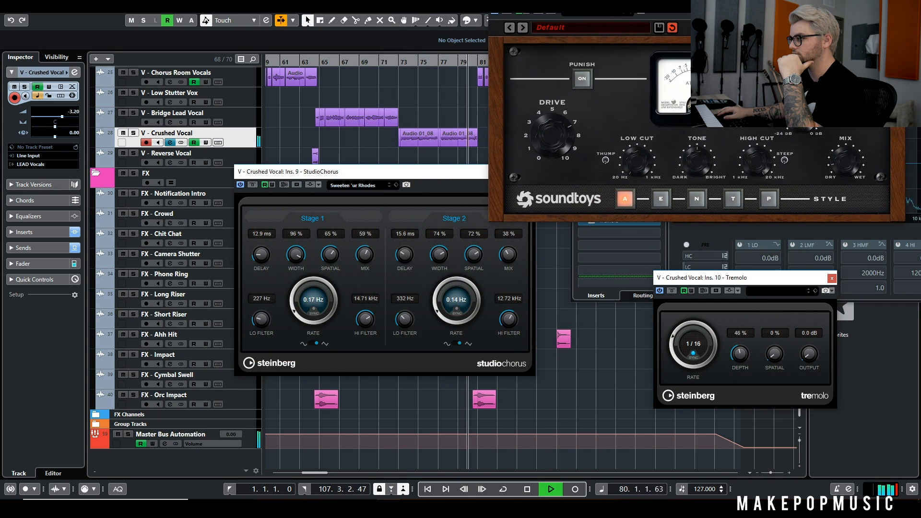
Stop playback in bar 81 and close the Tremolo, StudioChorus, and Decapitator windows
key("space")
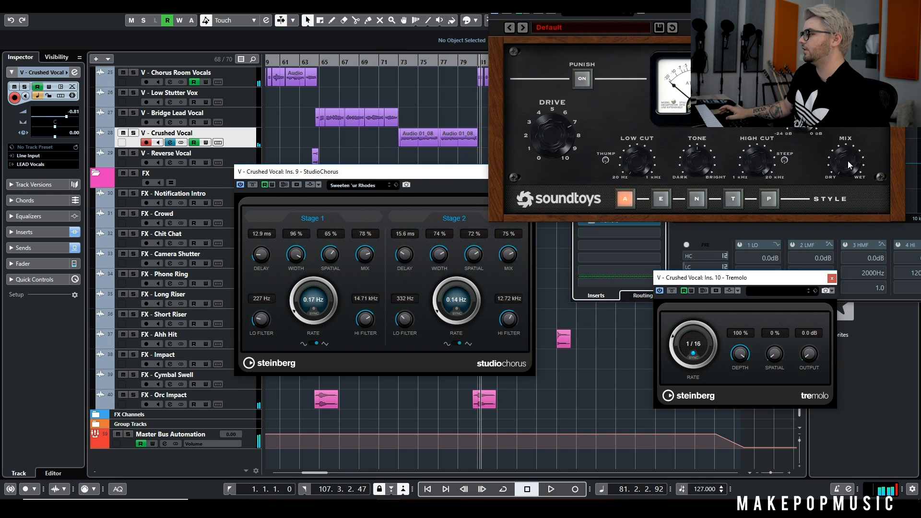
left_click(507, 258)
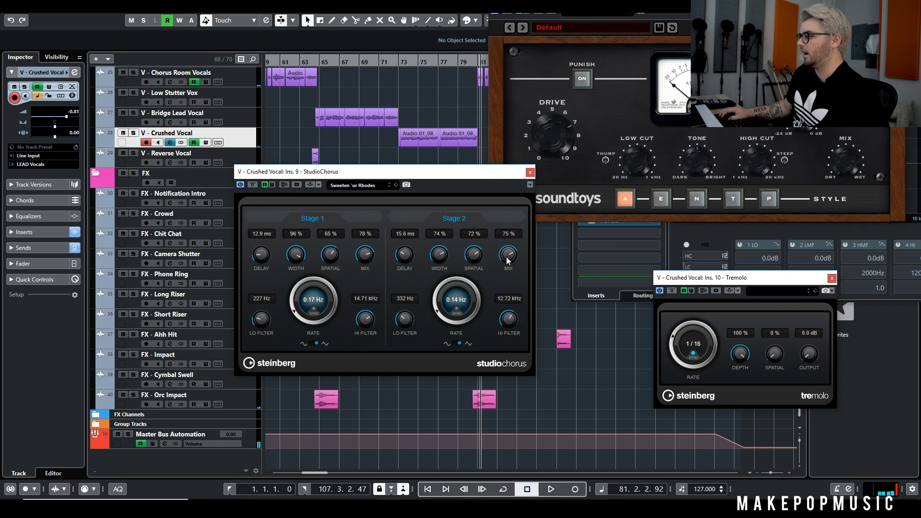
left_click(832, 278)
left_click(529, 172)
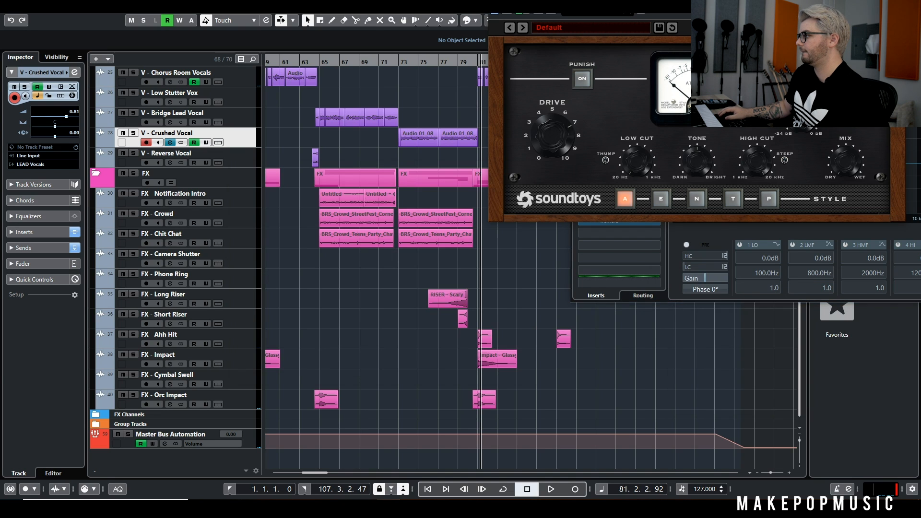
left_click(894, 3)
Open V - Crushed Vocal's FabFilter Pro-Q 3 insert and play from bar 77 to watch its automated EQ curve
left_click(620, 197)
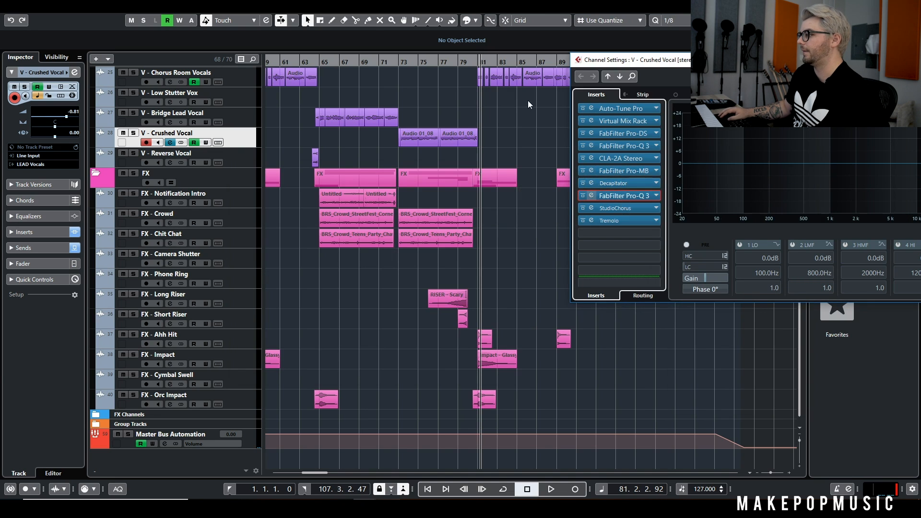
left_click(446, 61)
key("space")
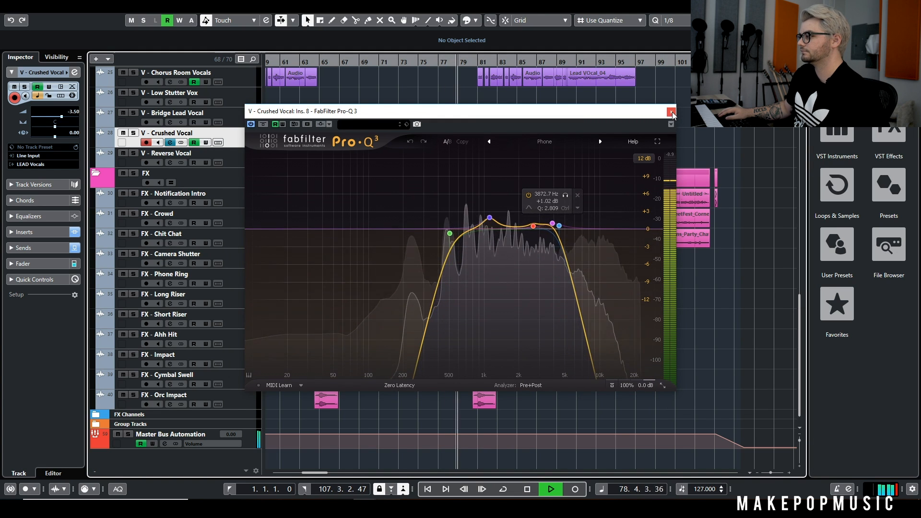
Close the FabFilter Pro-Q 3 window and stop playback in bar 82, after the last chorus begins
left_click(671, 112)
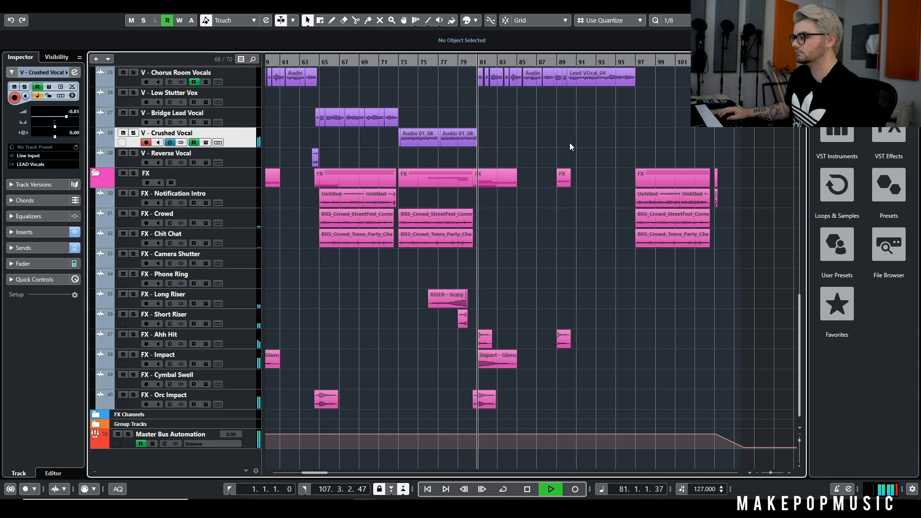
scroll(571, 142, "up", 12)
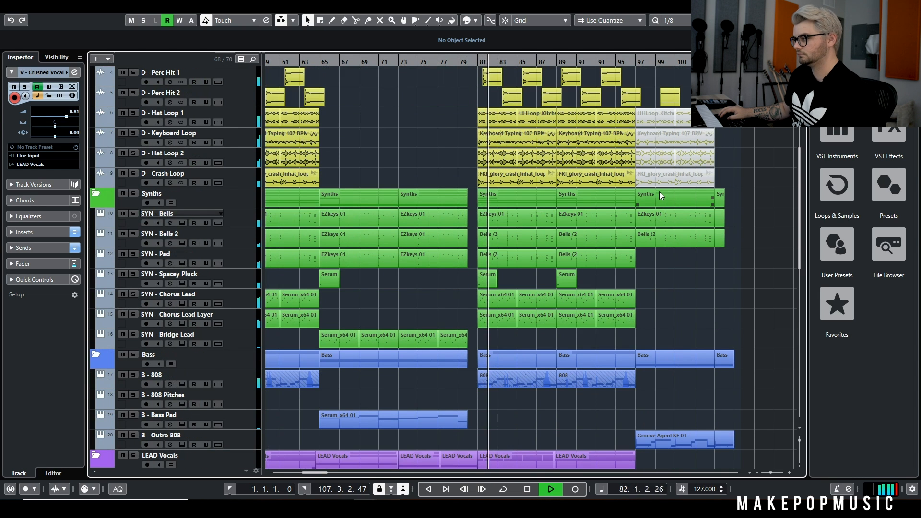
key("space")
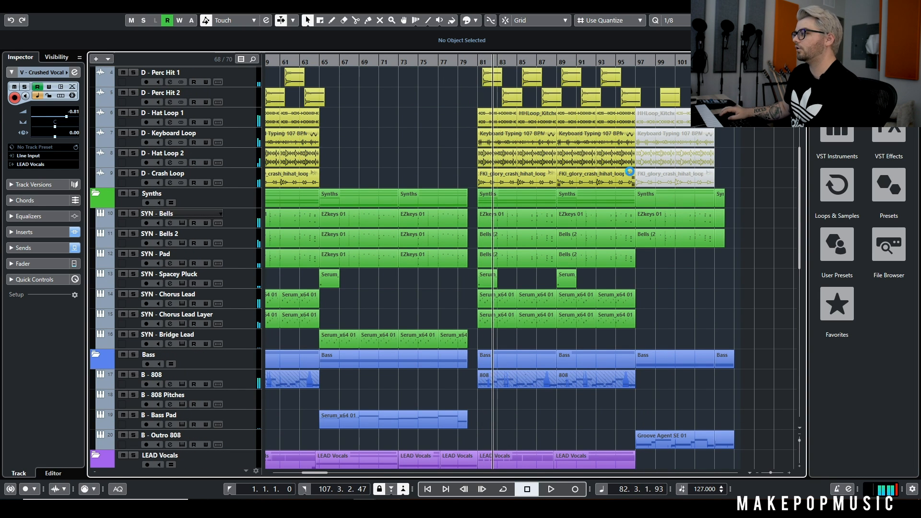
Look over the last chorus's tracks, place the playback position in bar 88, and play from there
scroll(541, 131, "up", 2)
left_click(552, 64)
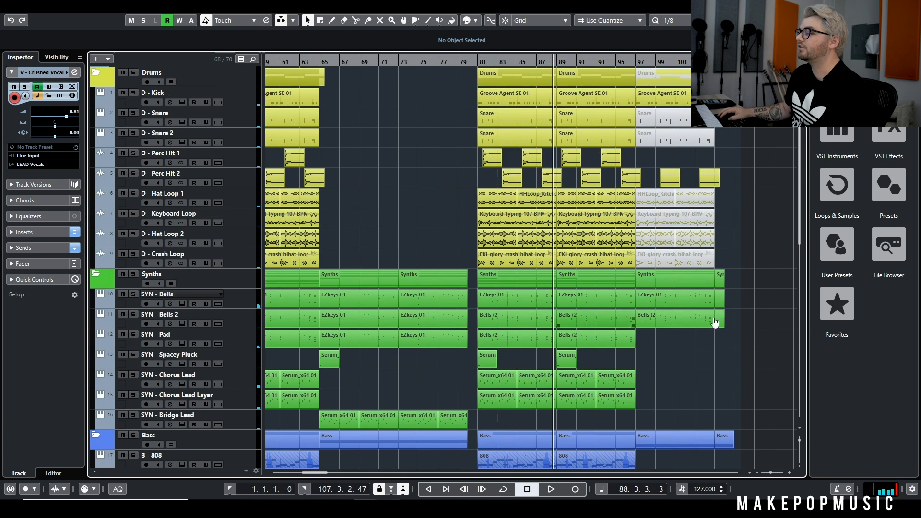
scroll(361, 242, "down", 8)
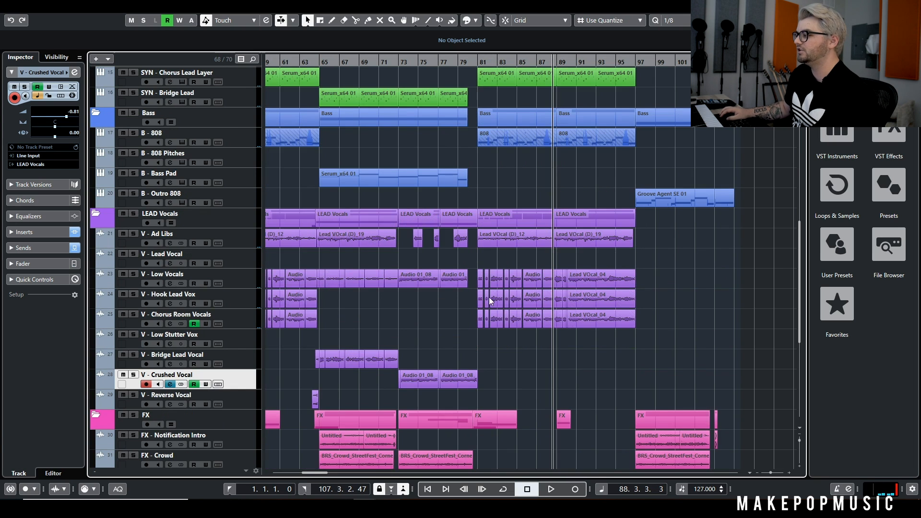
scroll(490, 301, "up", 10)
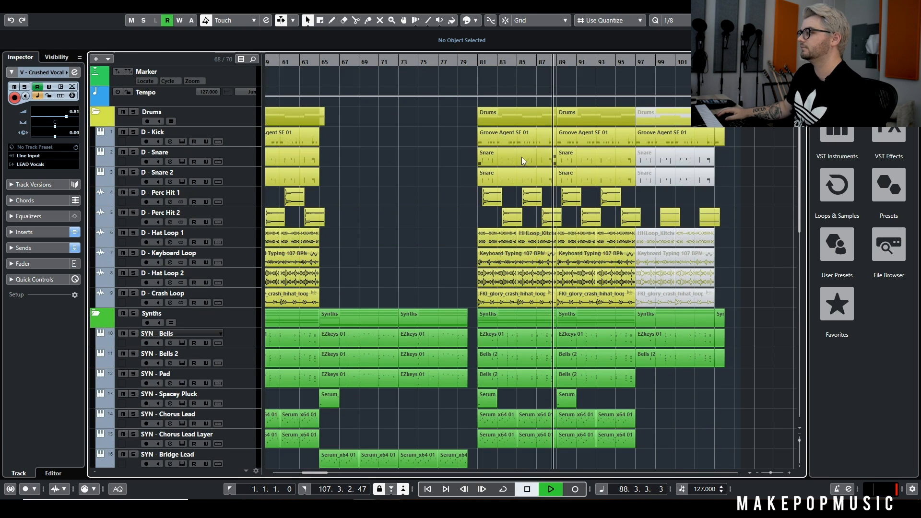
key("space")
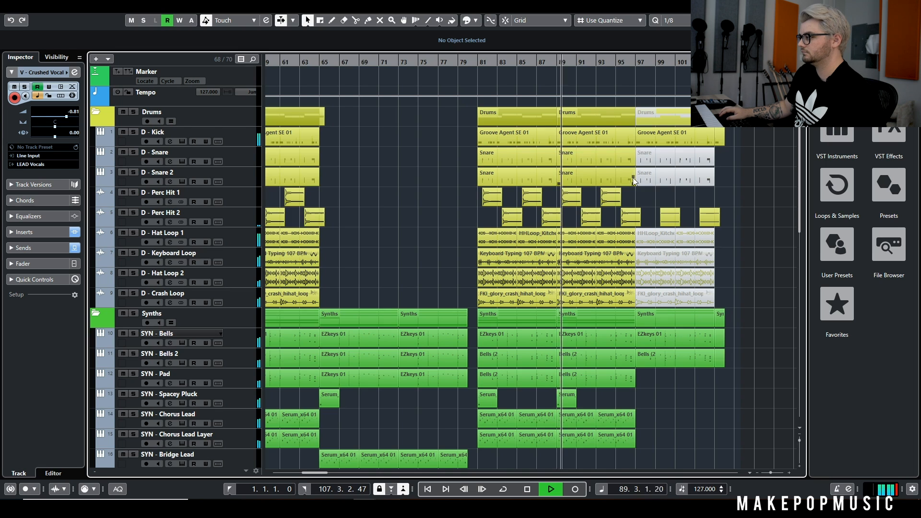
Turn on auto-scroll and review the drum, synth, bass, vocal, and FX tracks through the outro's start, stopping playback in bar 99
key("f")
scroll(626, 186, "down", 4)
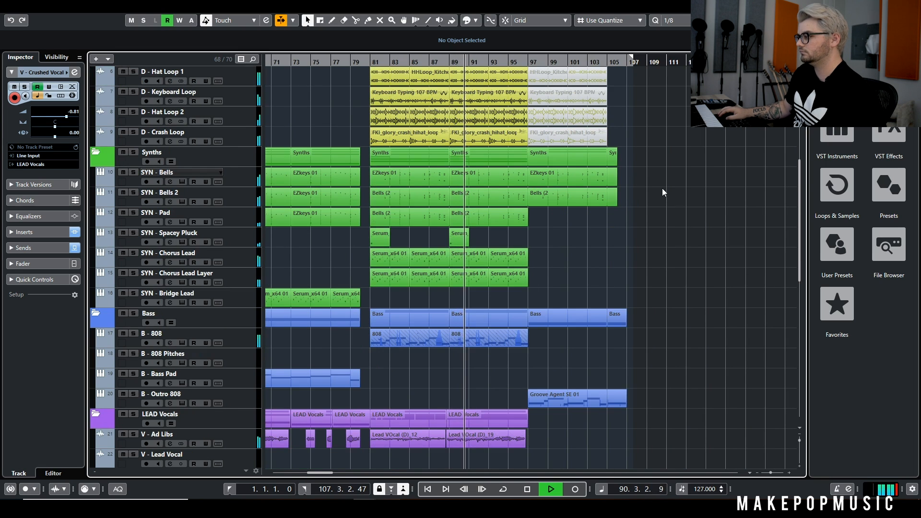
scroll(662, 189, "down", 10)
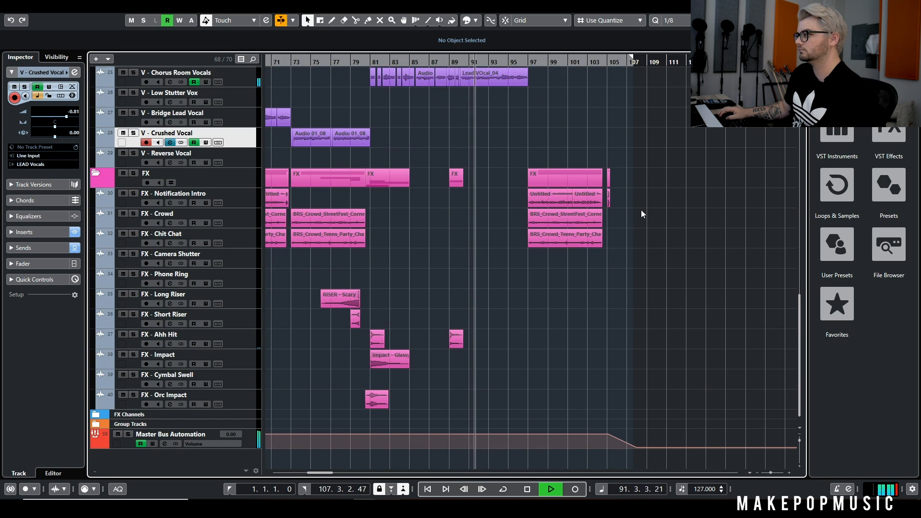
scroll(640, 208, "up", 5)
scroll(621, 191, "up", 8)
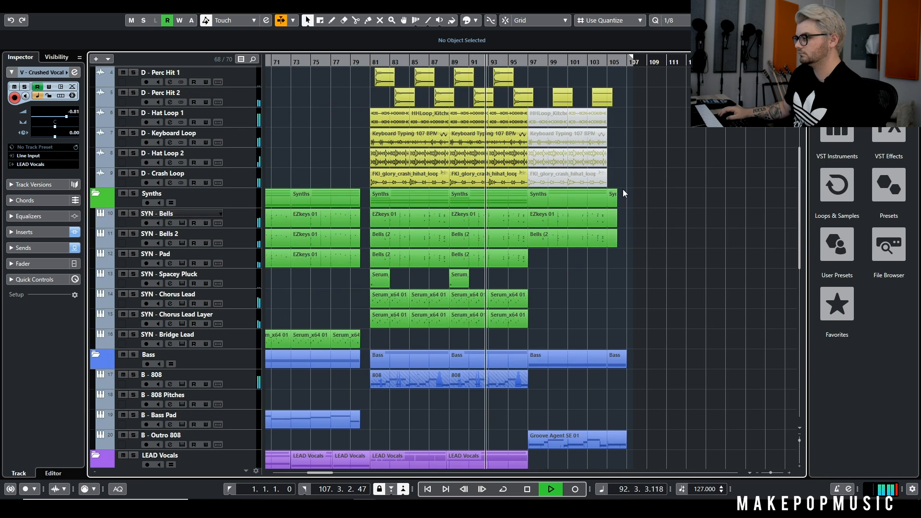
scroll(626, 176, "down", 3)
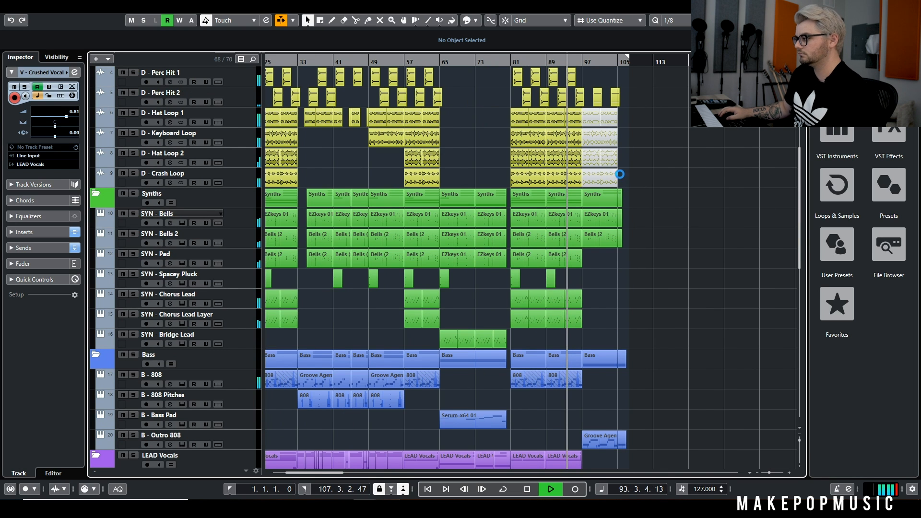
scroll(594, 243, "right", 5)
scroll(439, 263, "up", 5)
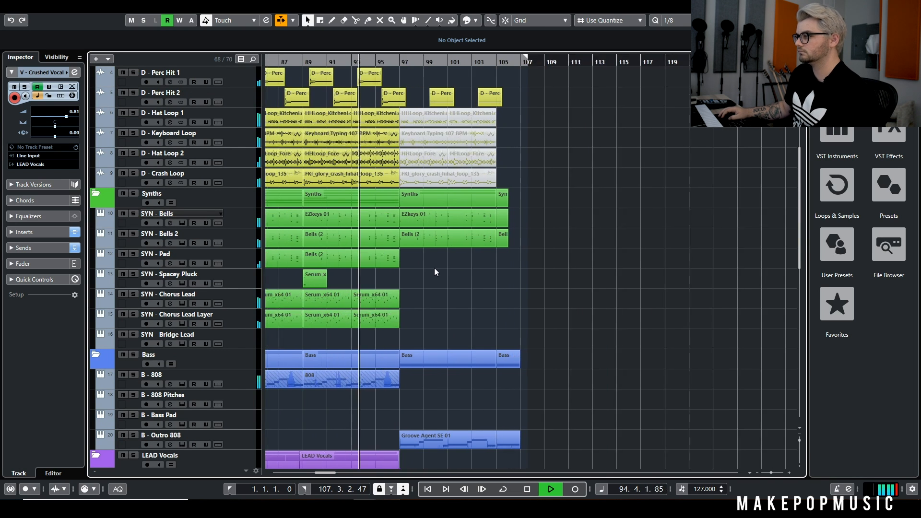
scroll(528, 232, "down", 8)
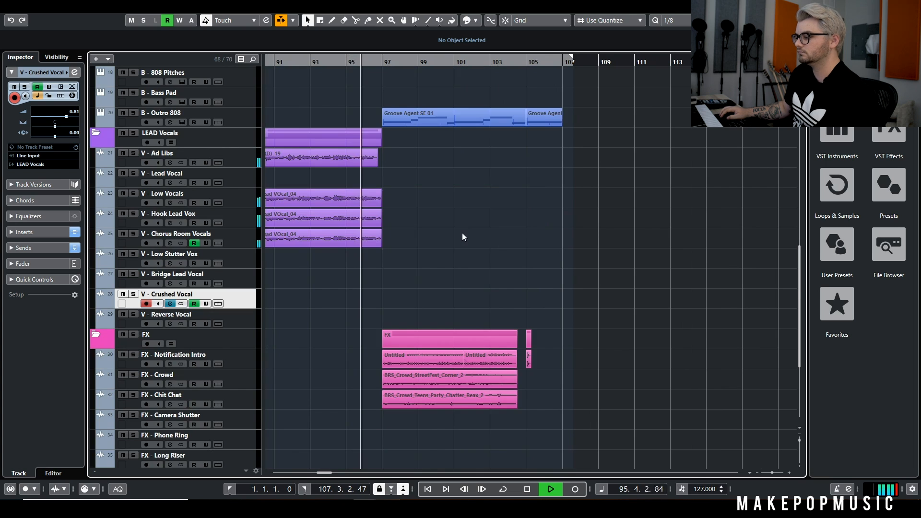
scroll(462, 232, "down", 4)
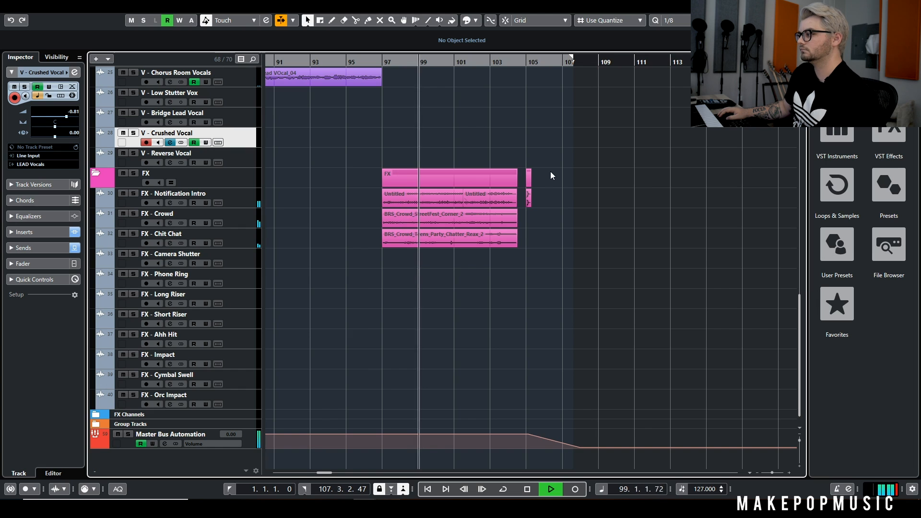
key("space")
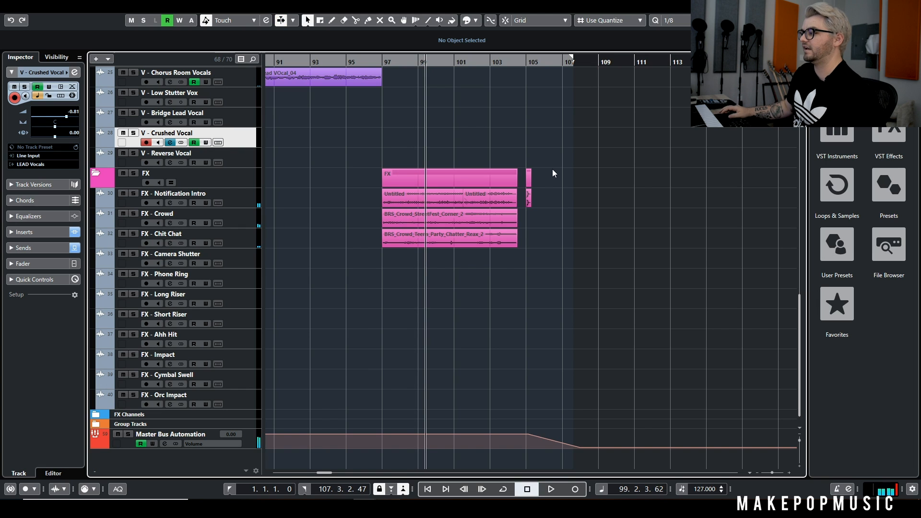
Resume playback from bar 99 and view the SYN - Bells and SYN - Bells 2 instruments, closing their windows again
scroll(547, 192, "up", 10)
key("space")
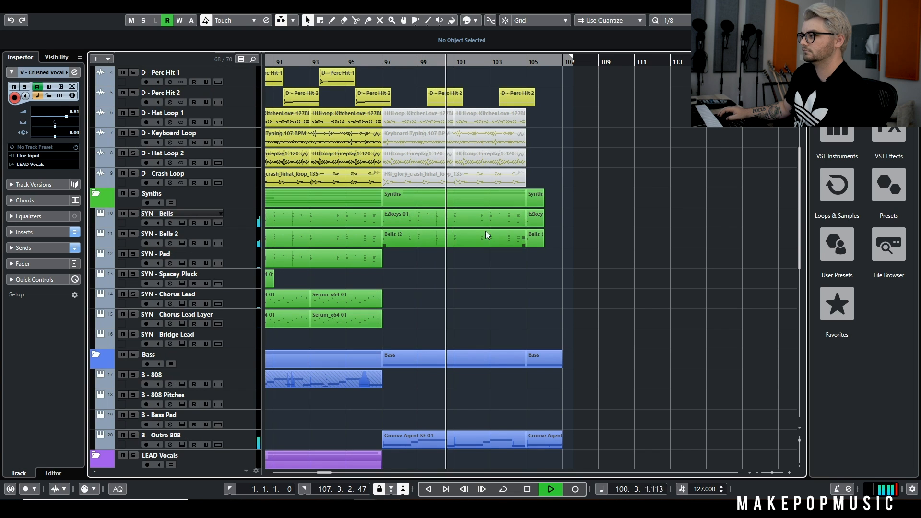
left_click(183, 223)
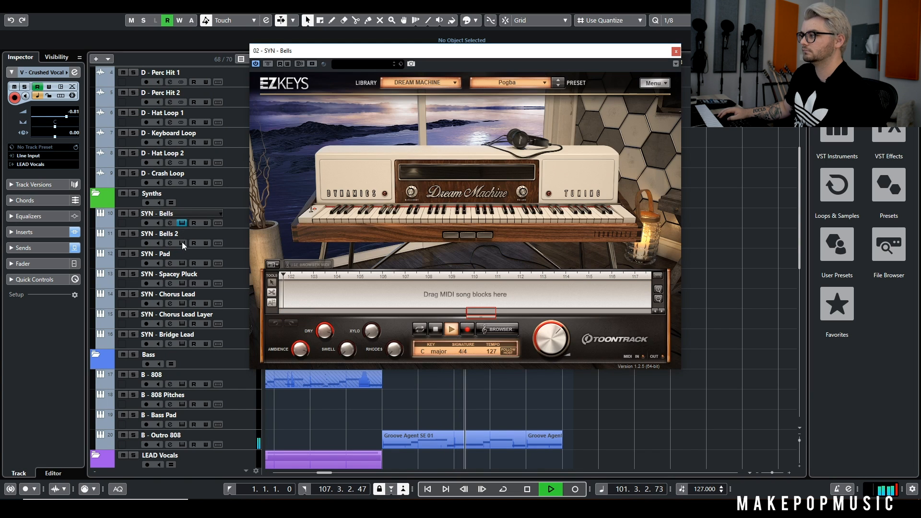
left_click(182, 242)
left_click(671, 92)
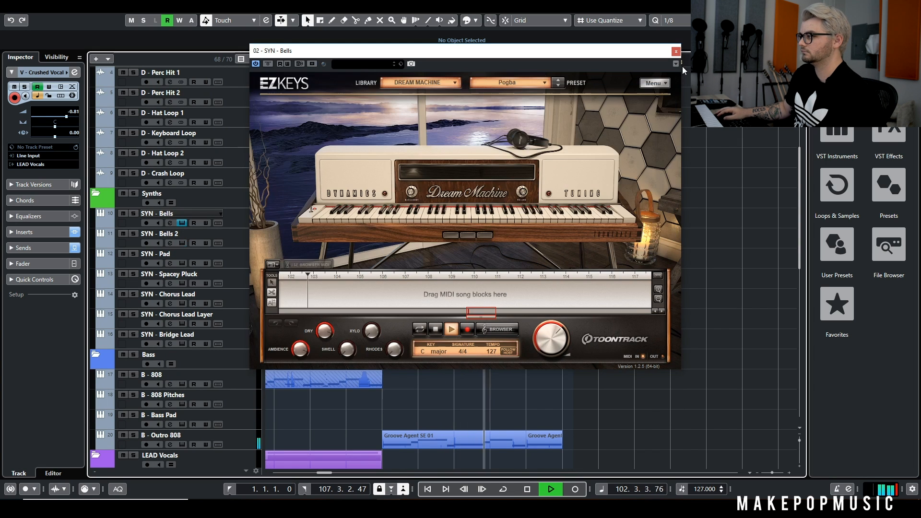
left_click(676, 51)
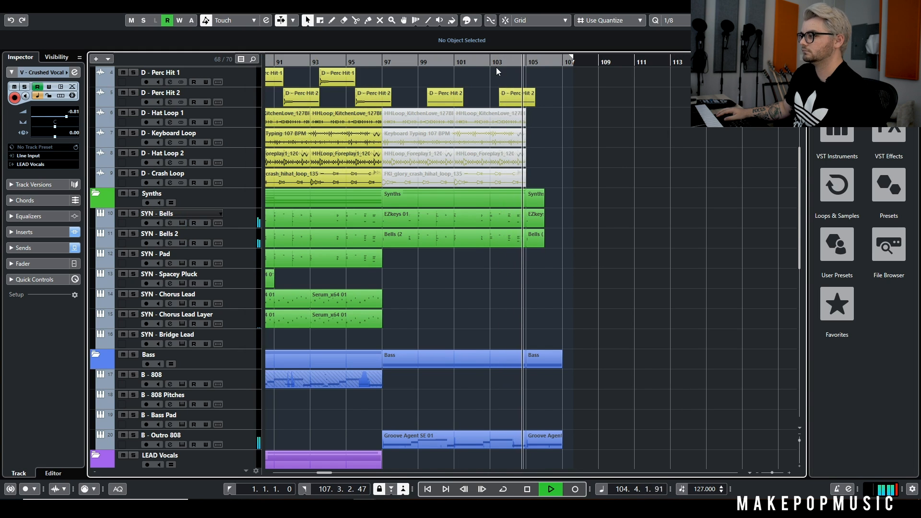
Follow the end of the outro on the FX tracks and Master Bus Automation, and stop playback after the FX ending
scroll(553, 139, "down", 4)
scroll(553, 139, "down", 3)
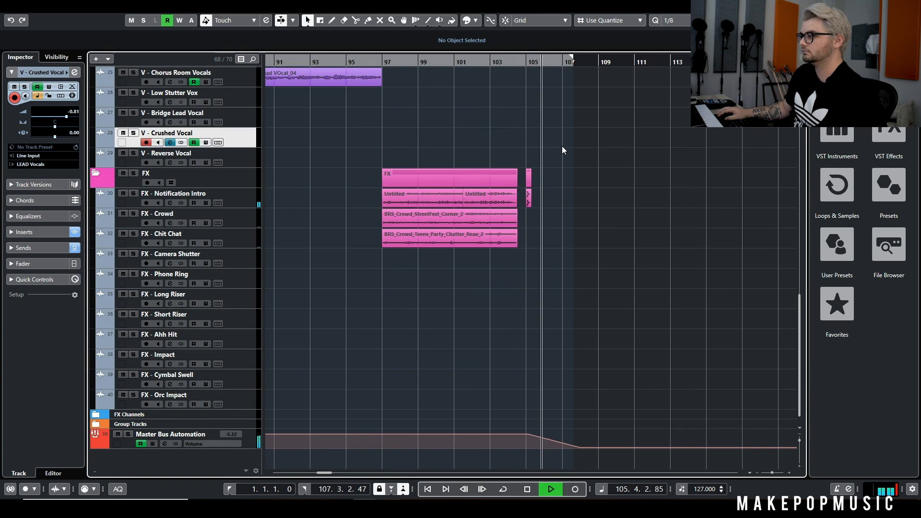
key("space")
Replay the outro from an earlier bar, examining the final FX - Notification Intro clip and master volume fade, and stop in bar 106
scroll(384, 165, "up", 4)
left_click_drag(479, 61, 436, 58)
key("space")
scroll(508, 122, "up", 3)
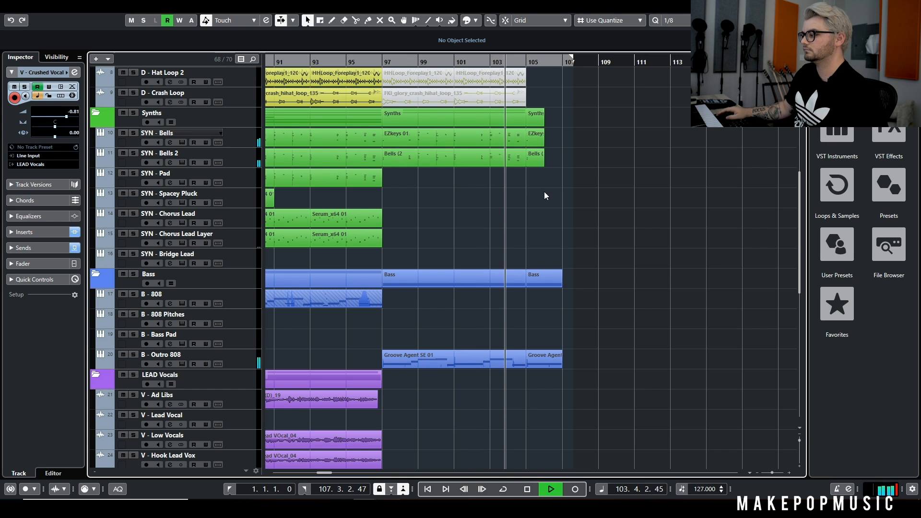
scroll(544, 199, "down", 10)
scroll(540, 210, "up", 3)
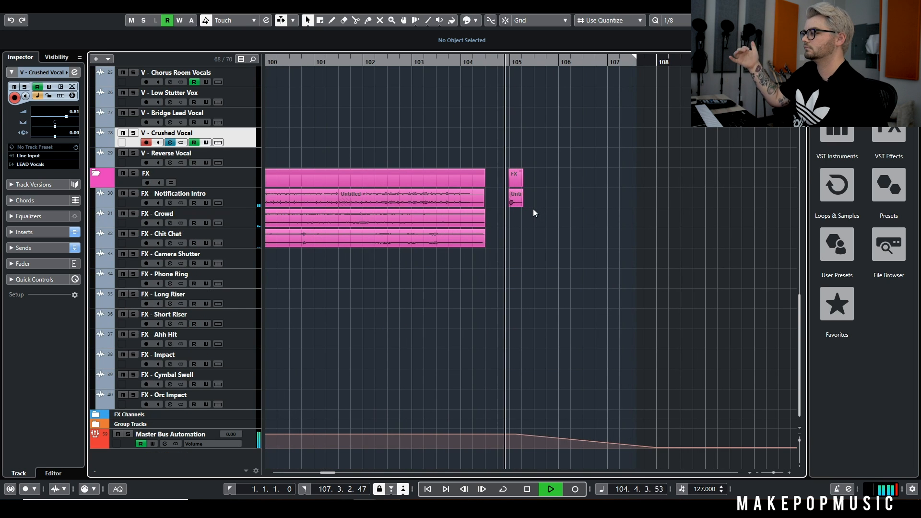
scroll(545, 227, "down", 4)
scroll(545, 228, "down", 4)
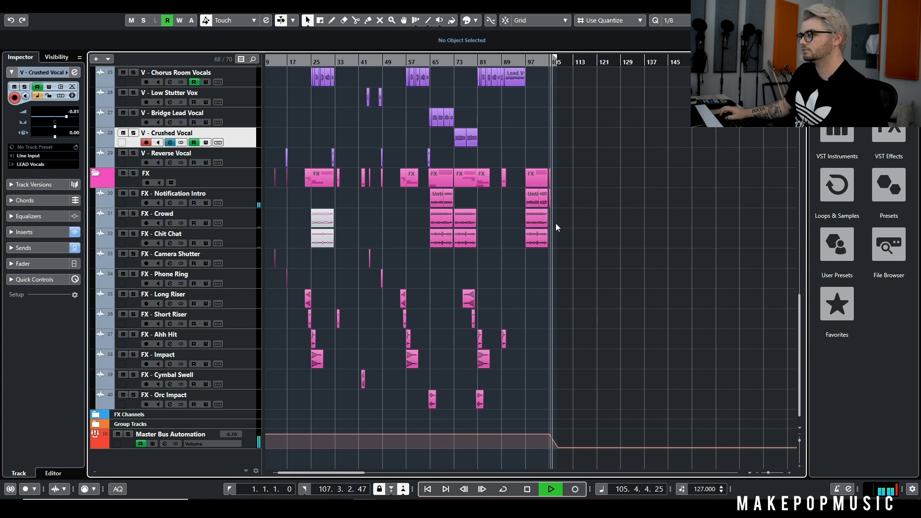
key("space")
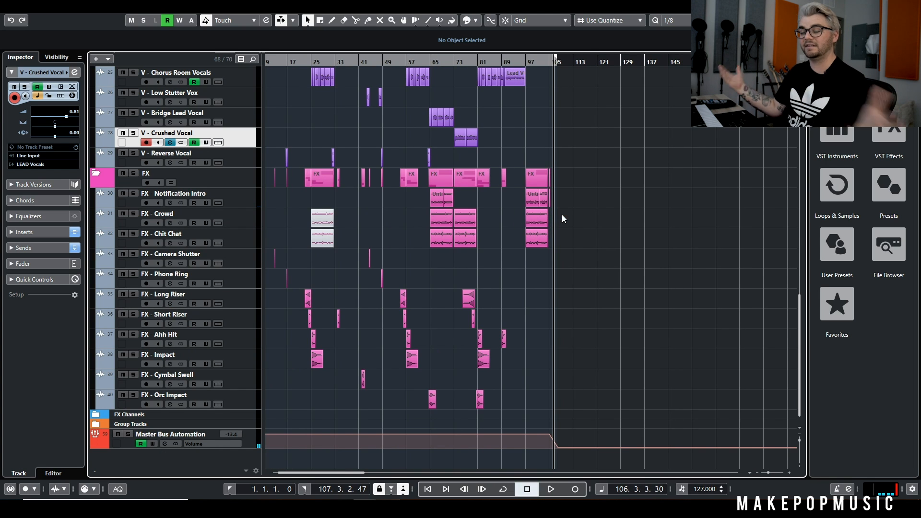